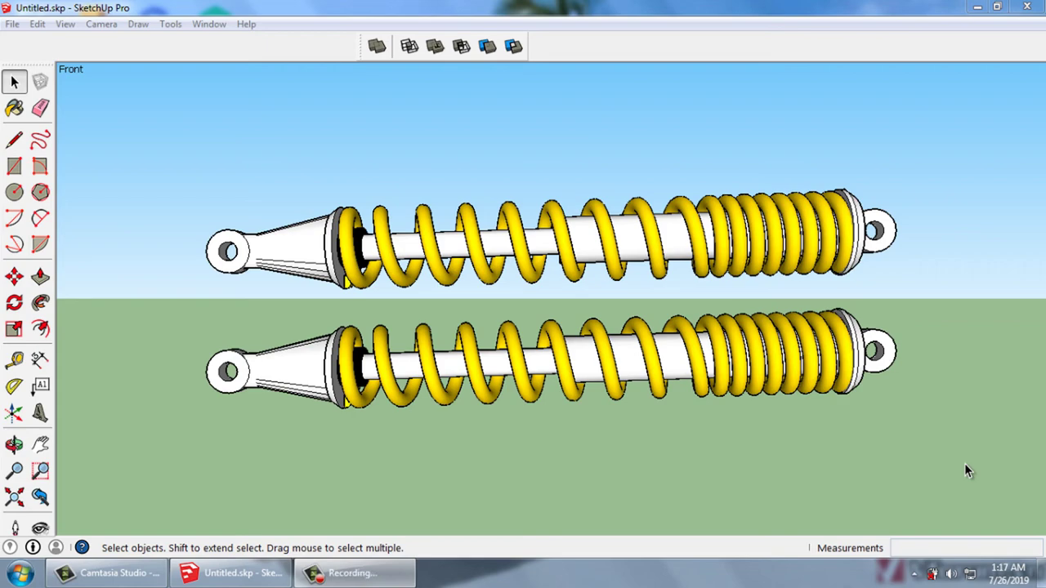
Orbit and zoom around the finished shock absorber pair to view it end-on and from the side
mouse_move(964, 463)
middle_down()
mouse_move(970, 479)
mouse_move(850, 479)
mouse_move(943, 502)
middle_up()
mouse_move(1004, 519)
middle_down()
mouse_move(836, 514)
mouse_move(980, 509)
mouse_move(876, 509)
mouse_move(957, 509)
mouse_move(890, 505)
mouse_move(1004, 520)
mouse_move(922, 515)
middle_up()
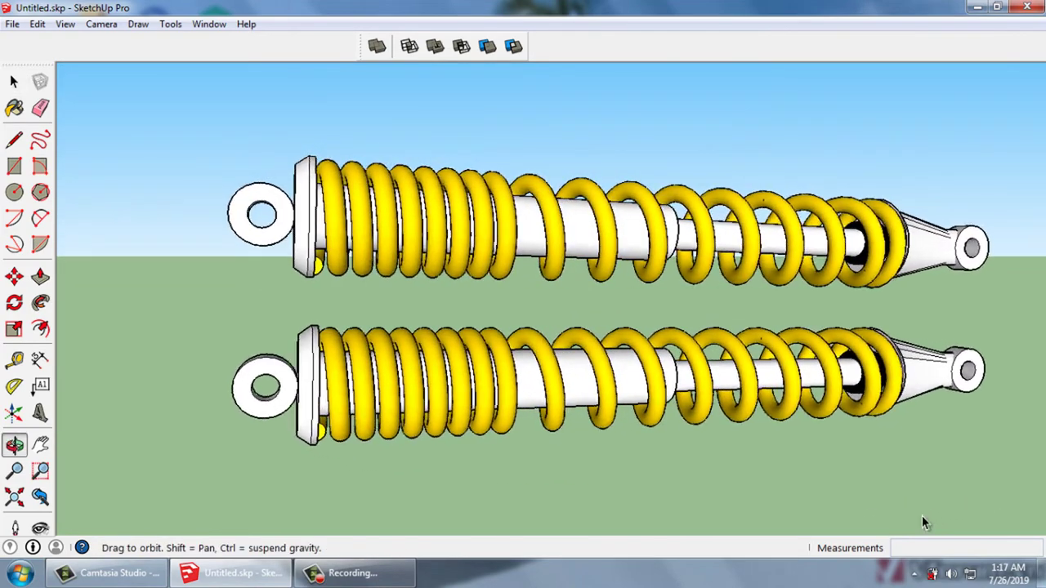
middle_drag(1030, 517, 555, 469)
scroll(453, 463, down, 2)
scroll(981, 528, up, 2)
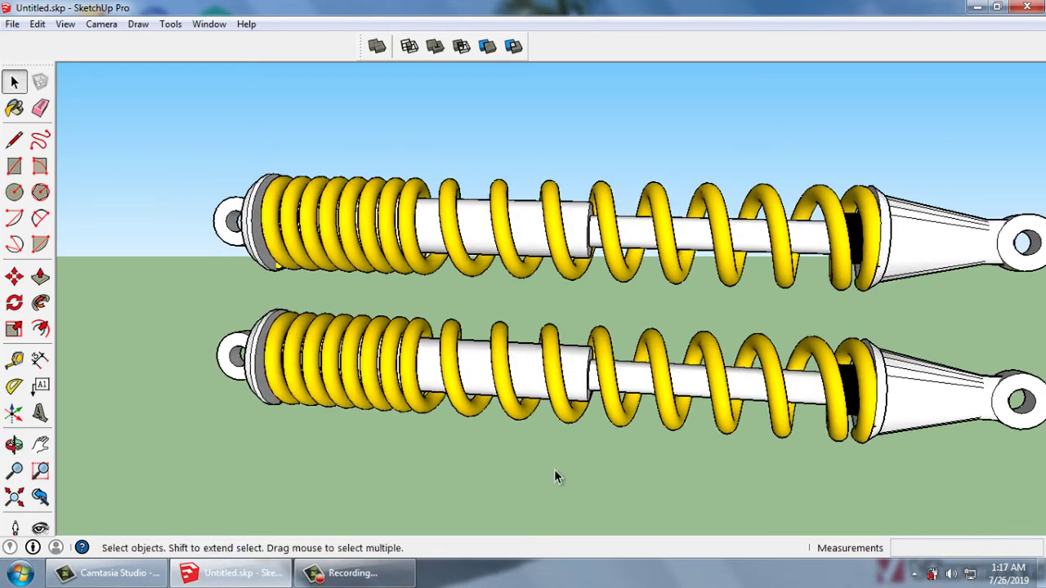
scroll(371, 471, down, 1)
scroll(580, 515, down, 1)
mouse_move(965, 544)
middle_down()
mouse_move(991, 525)
mouse_move(914, 523)
mouse_move(962, 509)
mouse_move(958, 520)
mouse_move(957, 509)
mouse_move(800, 501)
middle_up()
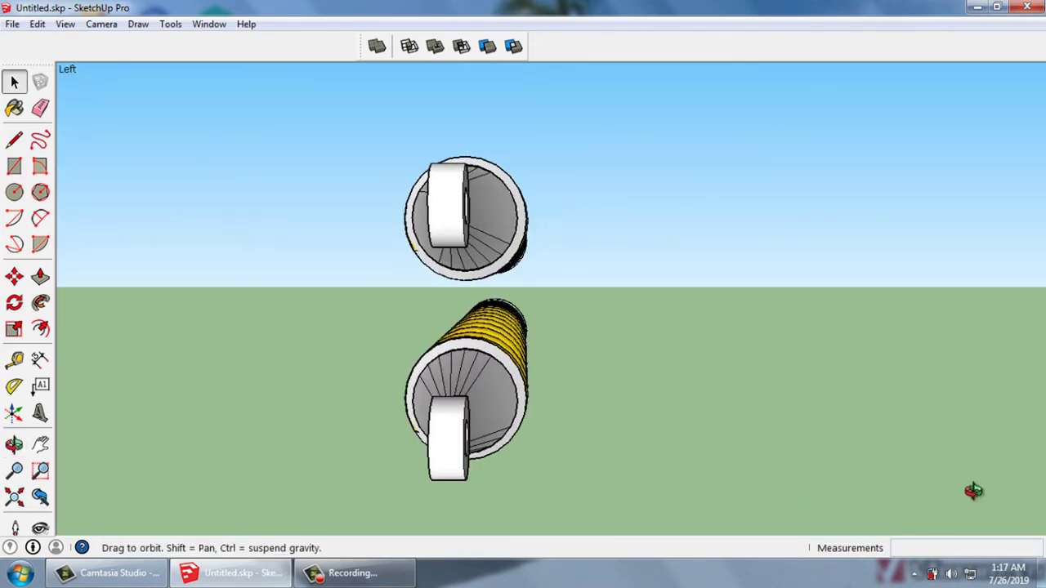
mouse_move(969, 491)
middle_down()
mouse_move(885, 509)
mouse_move(889, 498)
mouse_move(810, 504)
mouse_move(970, 457)
mouse_move(286, 482)
mouse_move(411, 471)
mouse_move(369, 477)
middle_up()
scroll(478, 478, up, 2)
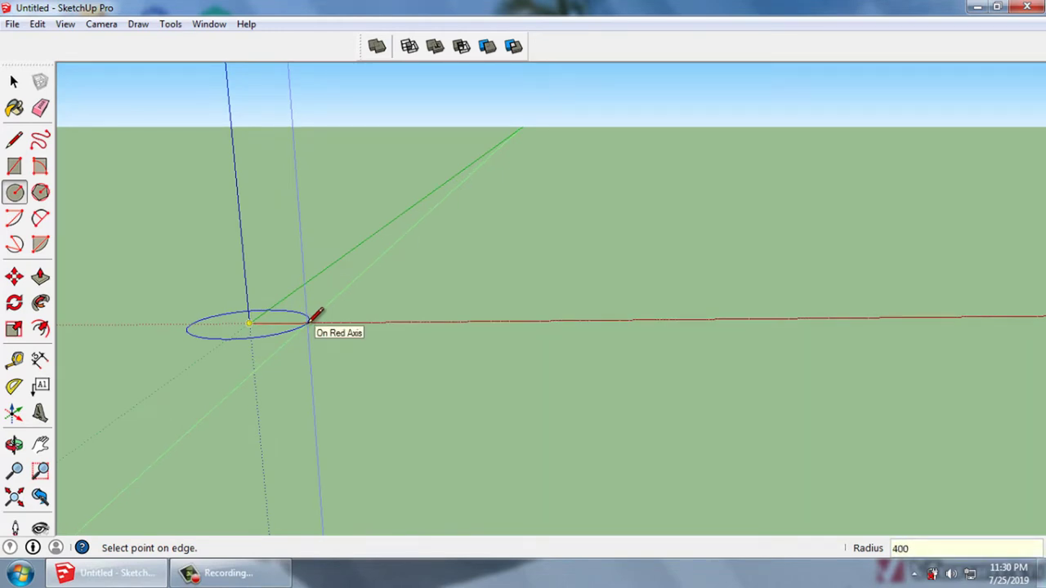
Finish the 400-radius circle and explode its outline curve into separate segments
key(Return)
key(space)
scroll(314, 325, down, 2)
scroll(316, 327, down, 3)
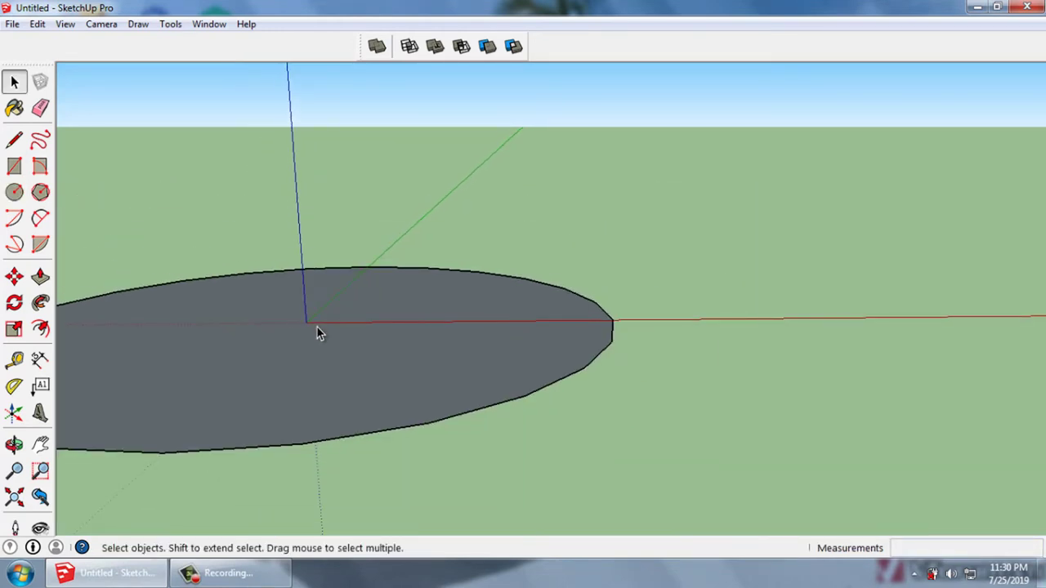
mouse_move(319, 333)
middle_down()
mouse_move(416, 367)
mouse_move(381, 390)
middle_up()
click(392, 348)
right_click(391, 348)
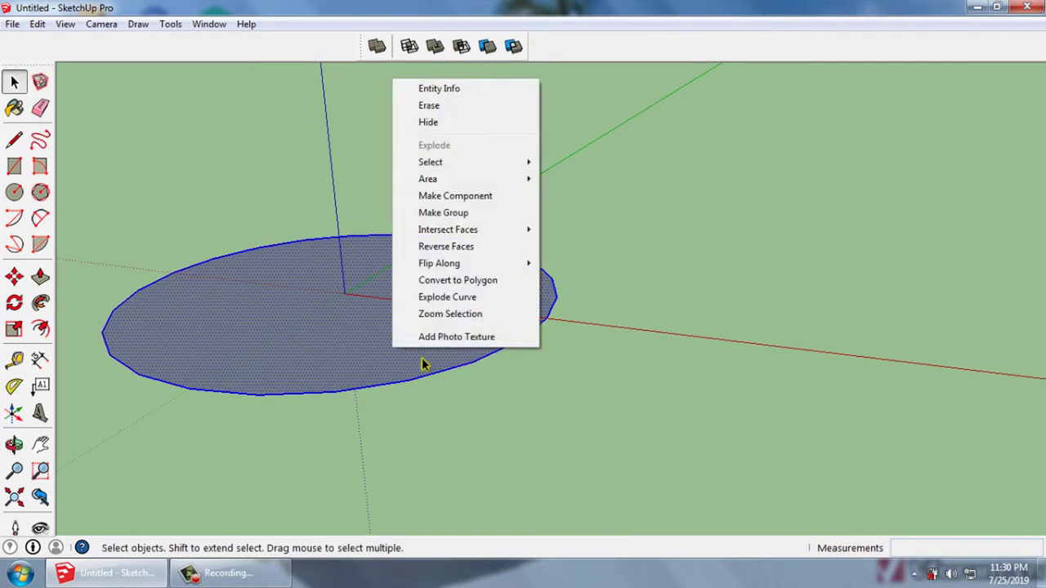
click(394, 297)
Push/Pull the circle face up 150 mm into a solid disc, viewed at eye level
scroll(381, 337, up, 1)
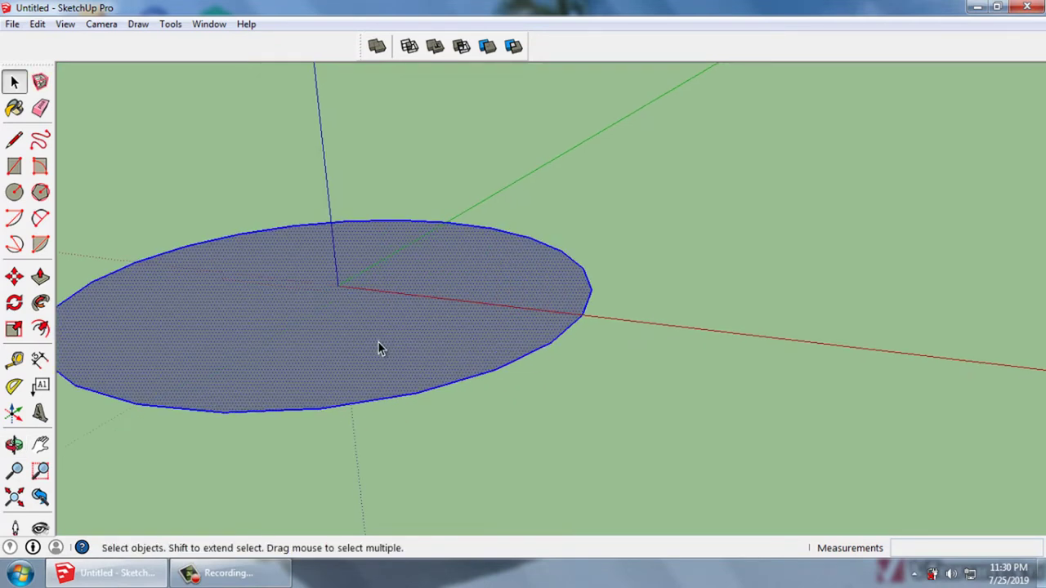
click(379, 343)
key(p)
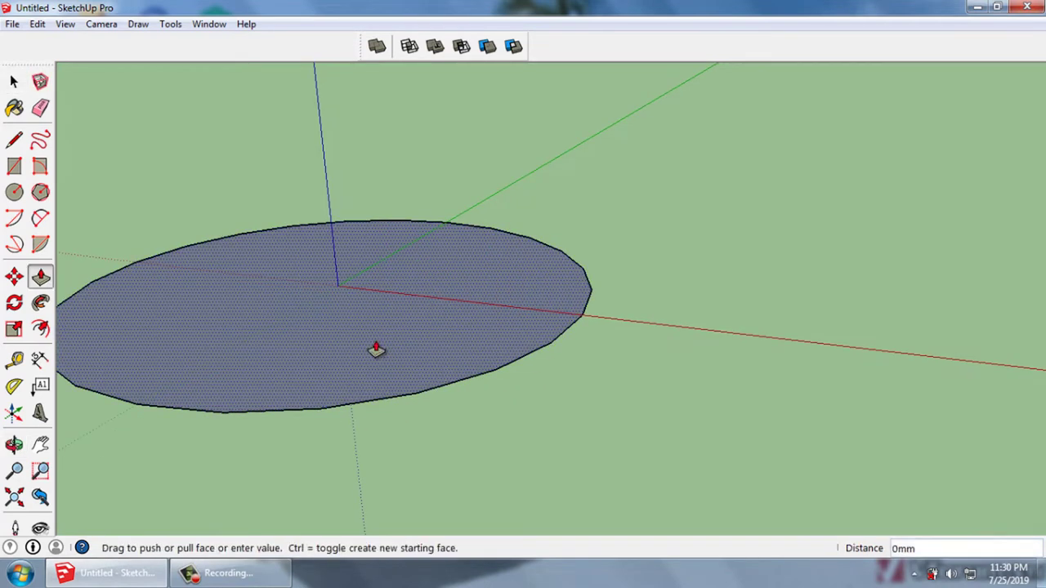
drag(377, 350, 376, 322)
text(150)
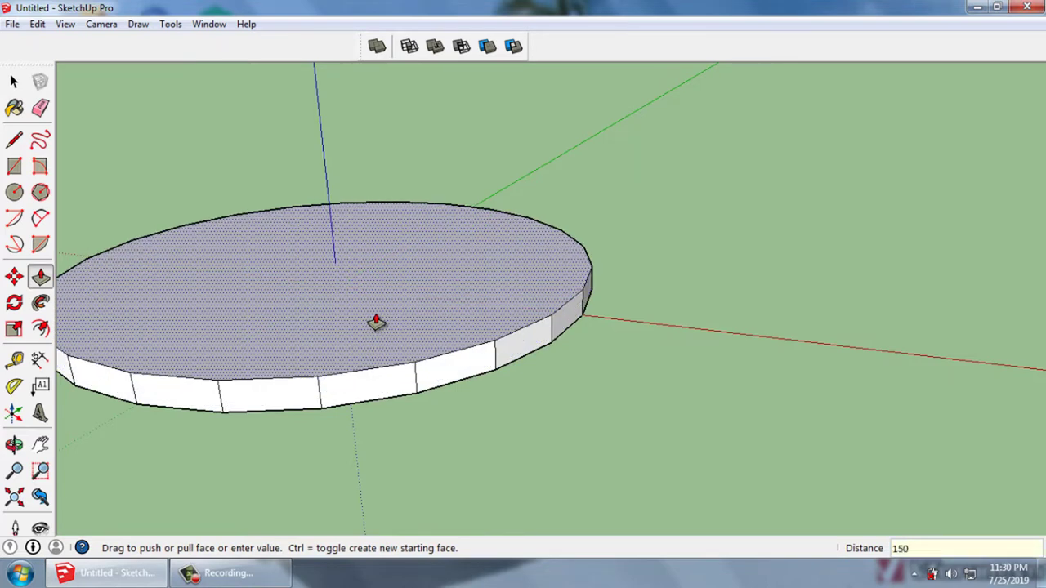
key(Return)
key(space)
scroll(497, 362, down, 1)
scroll(382, 264, down, 1)
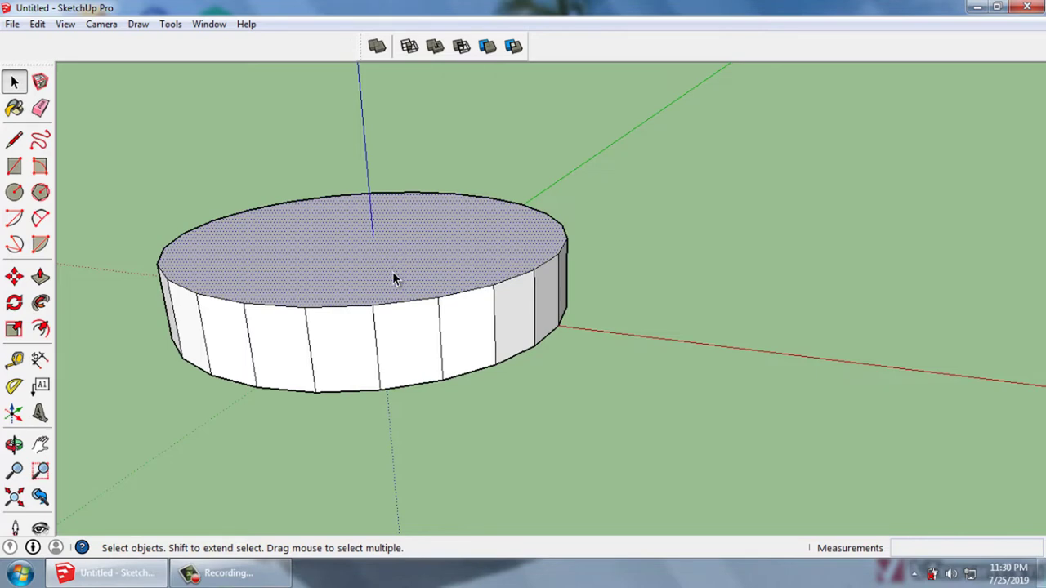
middle_drag(392, 271, 436, 189)
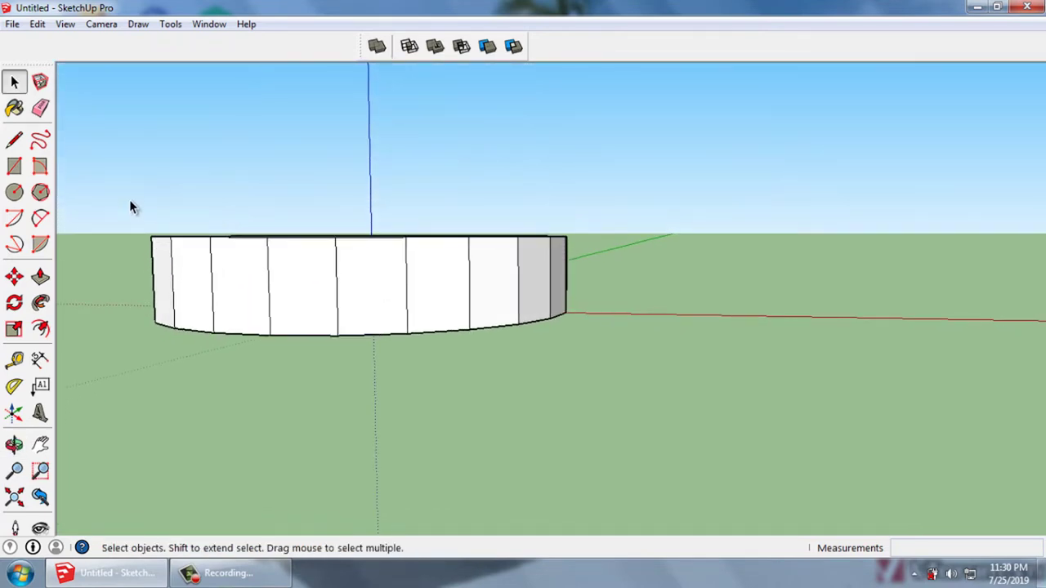
Delete the disc's top face and sides, and place an angle guide along the red axis
drag(124, 198, 590, 275)
key(Delete)
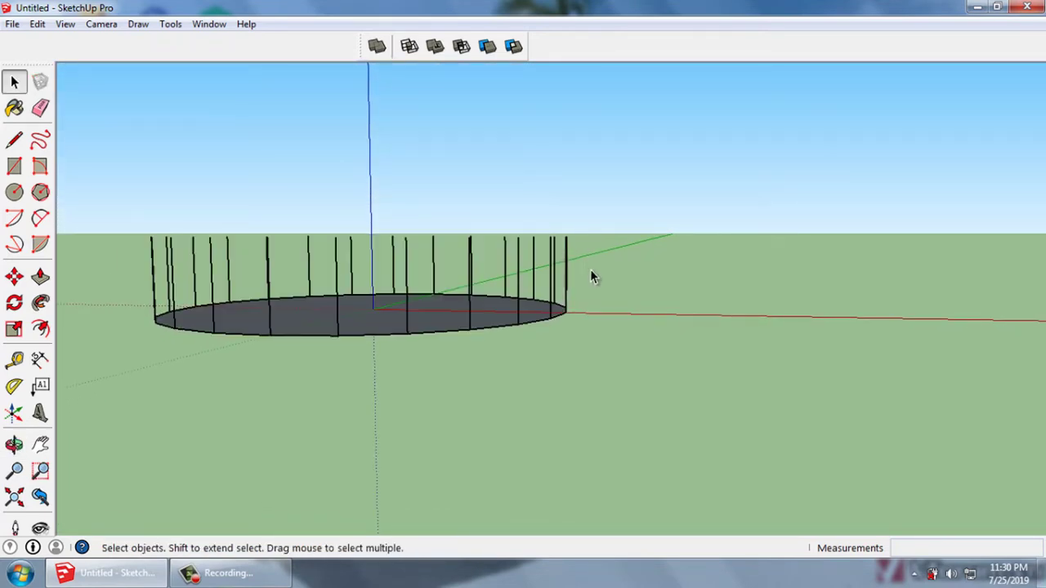
middle_drag(593, 276, 439, 419)
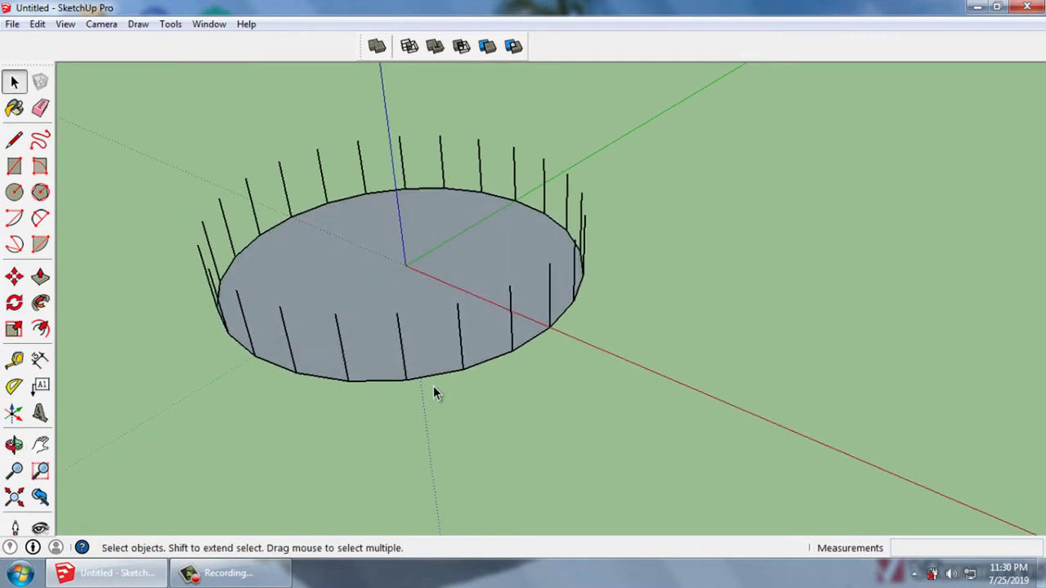
click(22, 393)
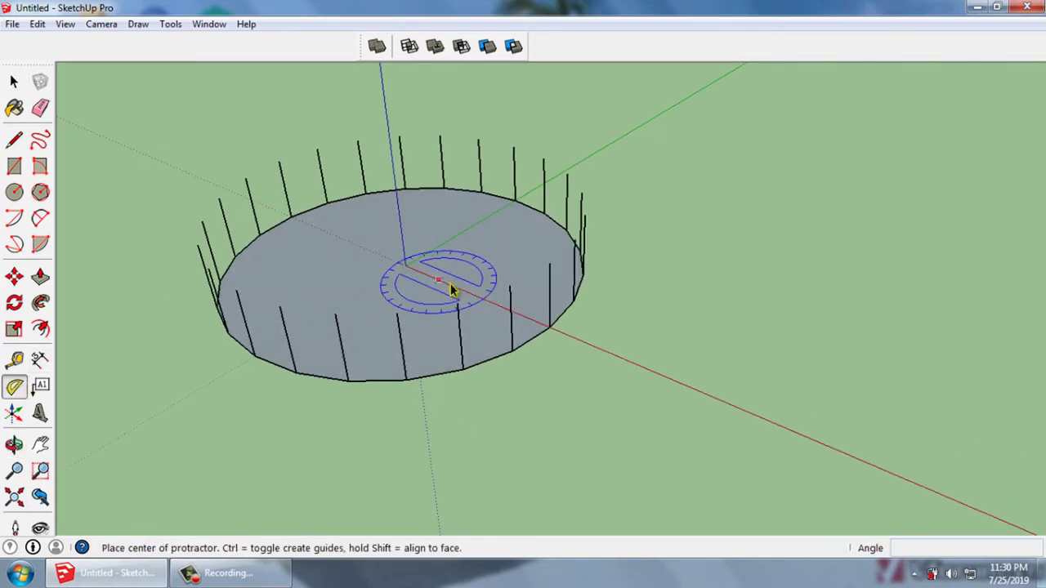
scroll(401, 273, up, 3)
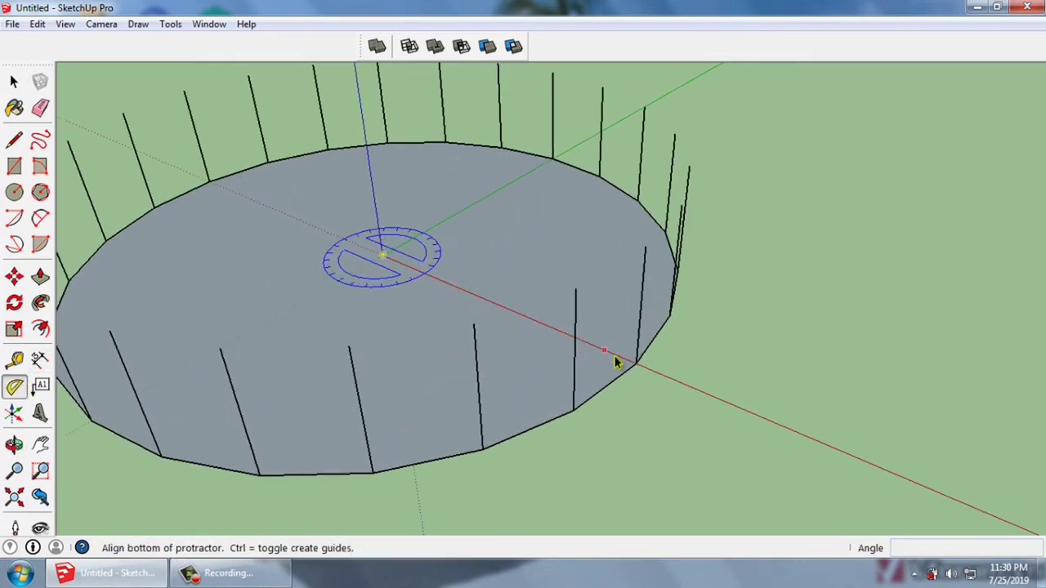
click(645, 368)
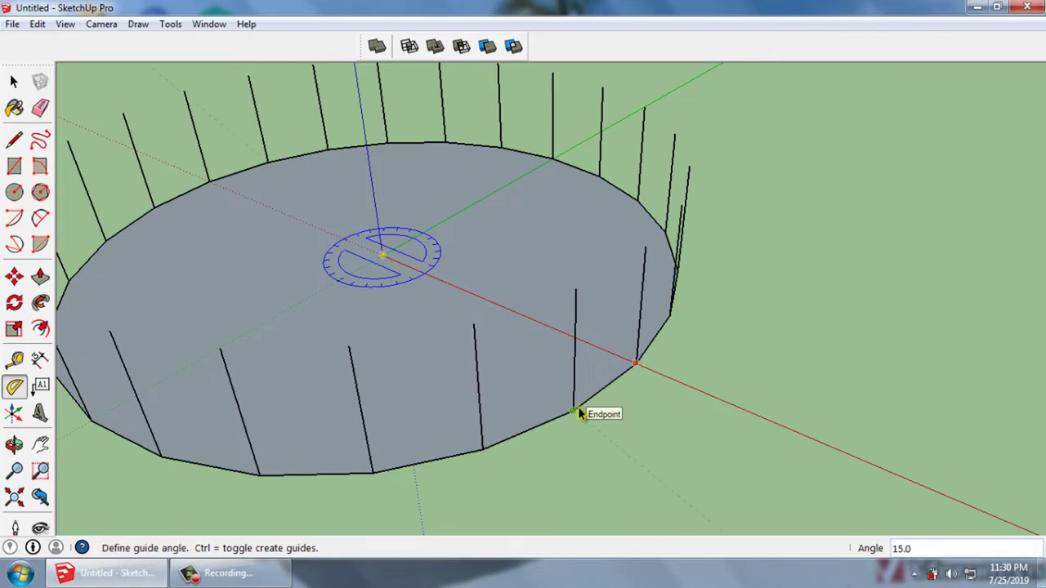
key(space)
Select all the upright edges together with the disc's bottom face
middle_drag(637, 451, 735, 350)
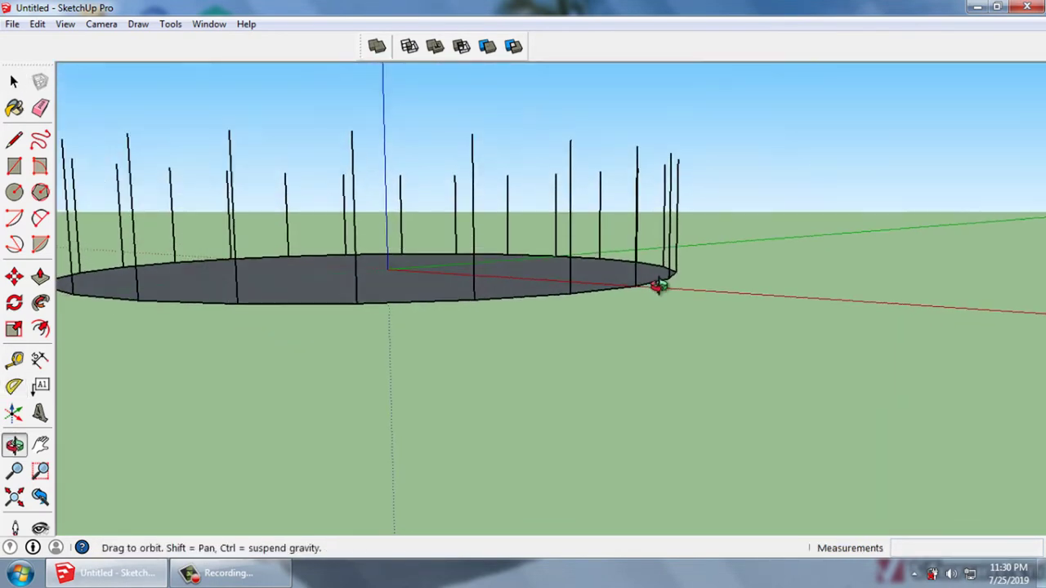
drag(179, 167, 734, 255)
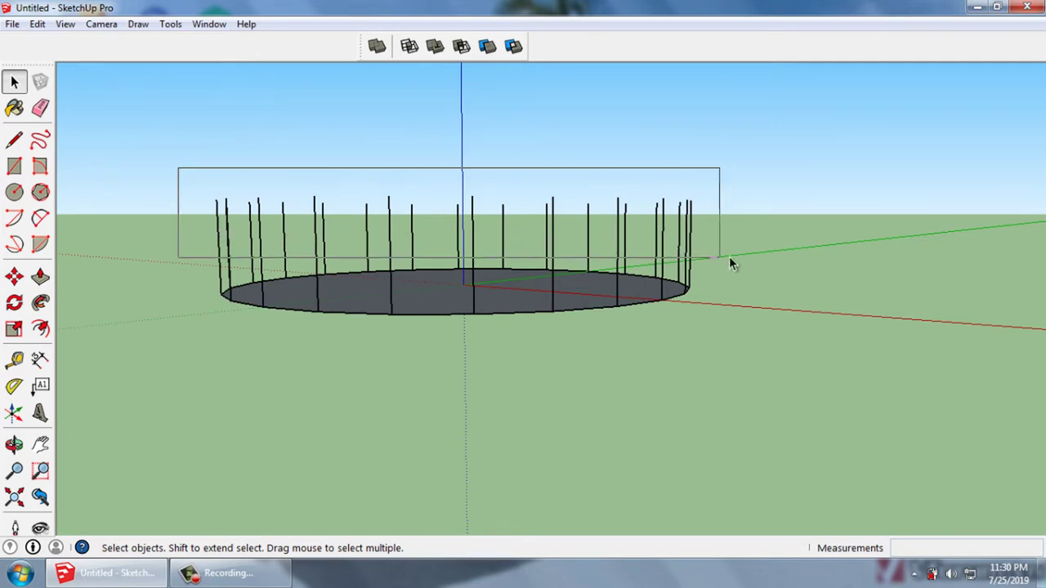
drag(734, 167, 205, 182)
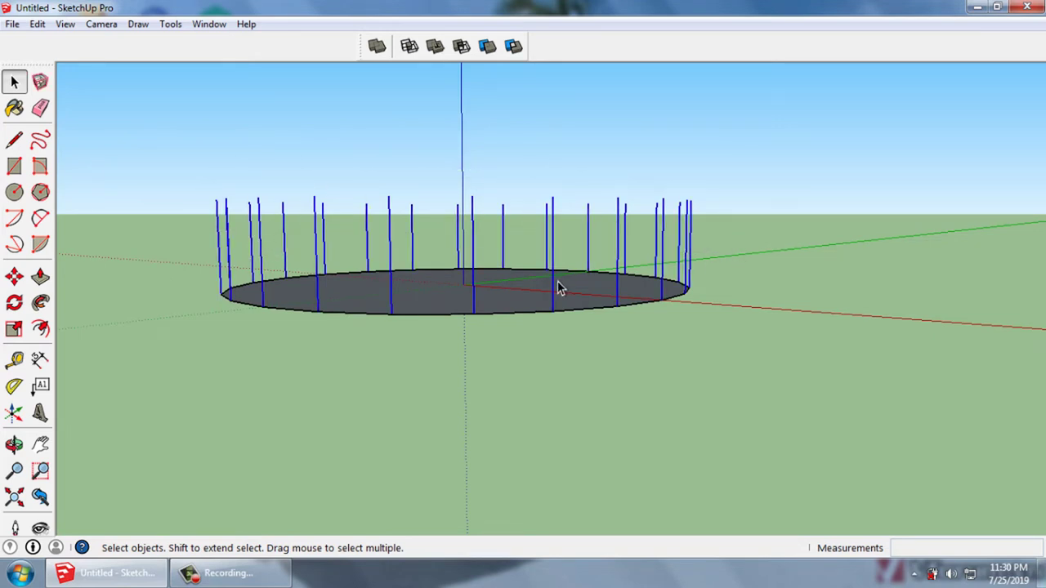
middle_drag(558, 287, 466, 420)
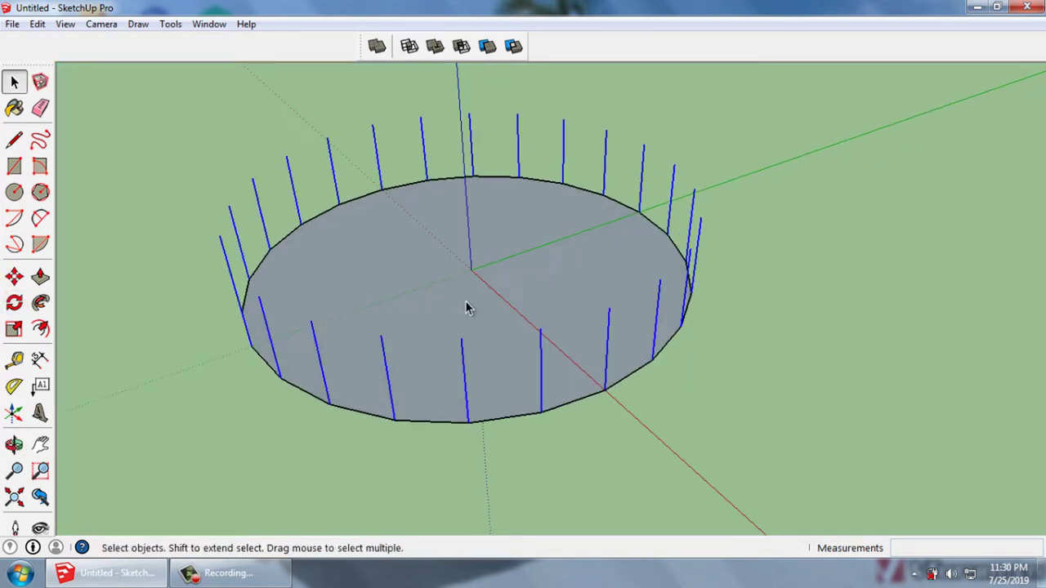
click(466, 307)
Rotate the base 15 degrees about the origin so the upright edges slant into a lattice
click(14, 303)
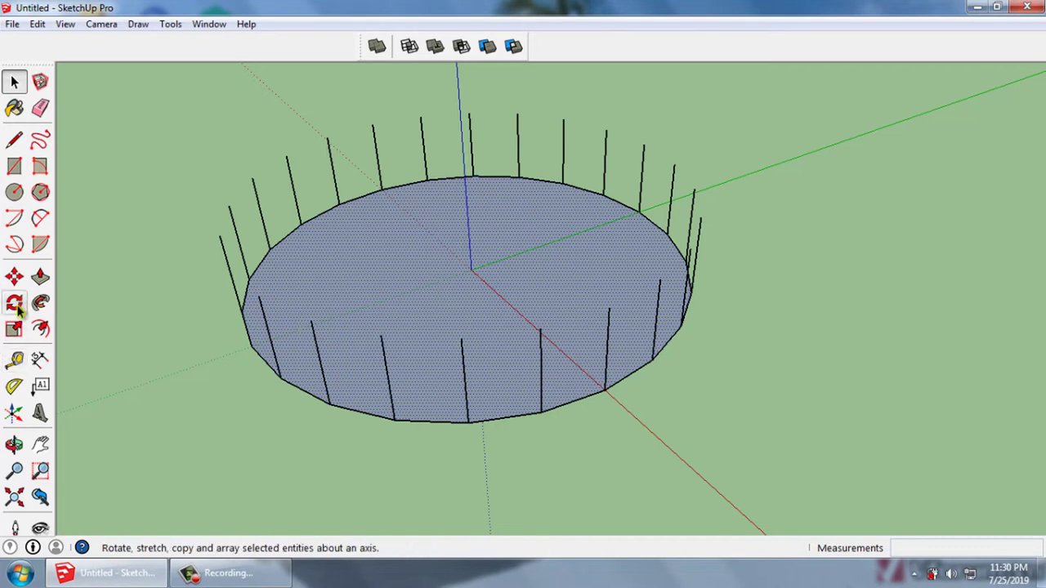
click(472, 271)
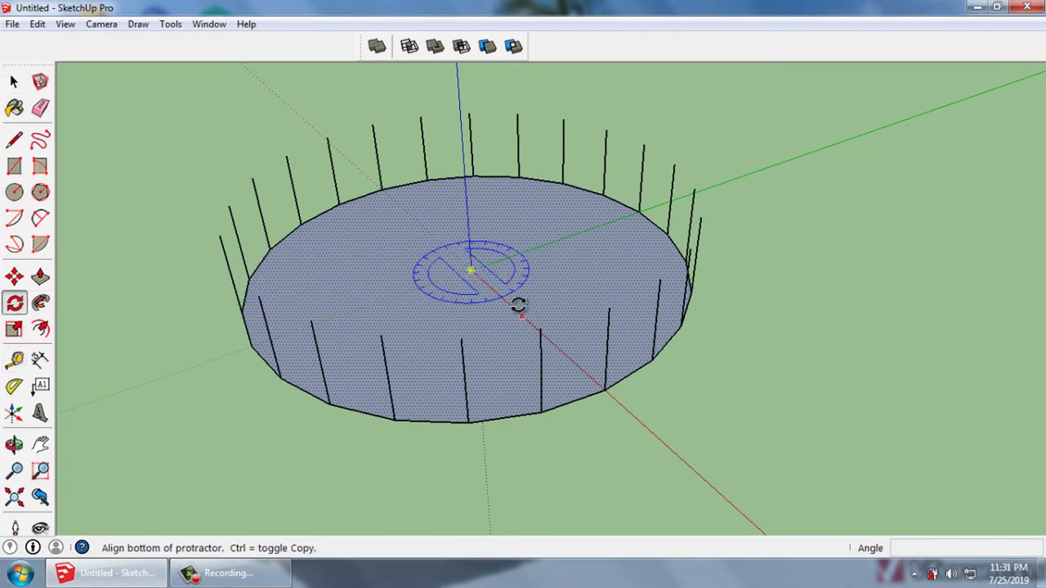
click(605, 389)
text(15)
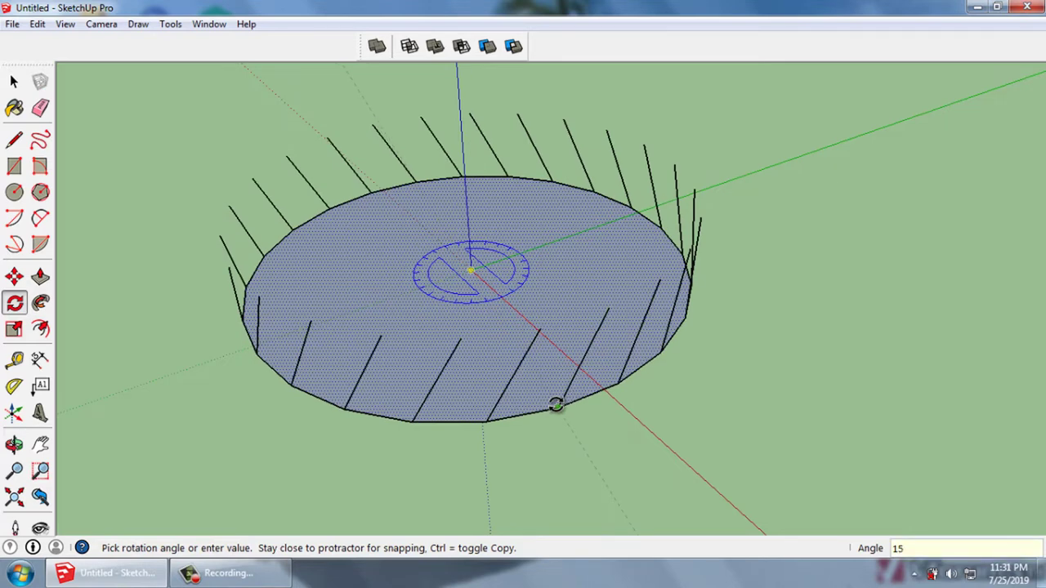
click(556, 404)
key(space)
mouse_move(651, 434)
middle_down()
mouse_move(634, 360)
mouse_move(547, 283)
mouse_move(458, 287)
mouse_move(547, 283)
middle_up()
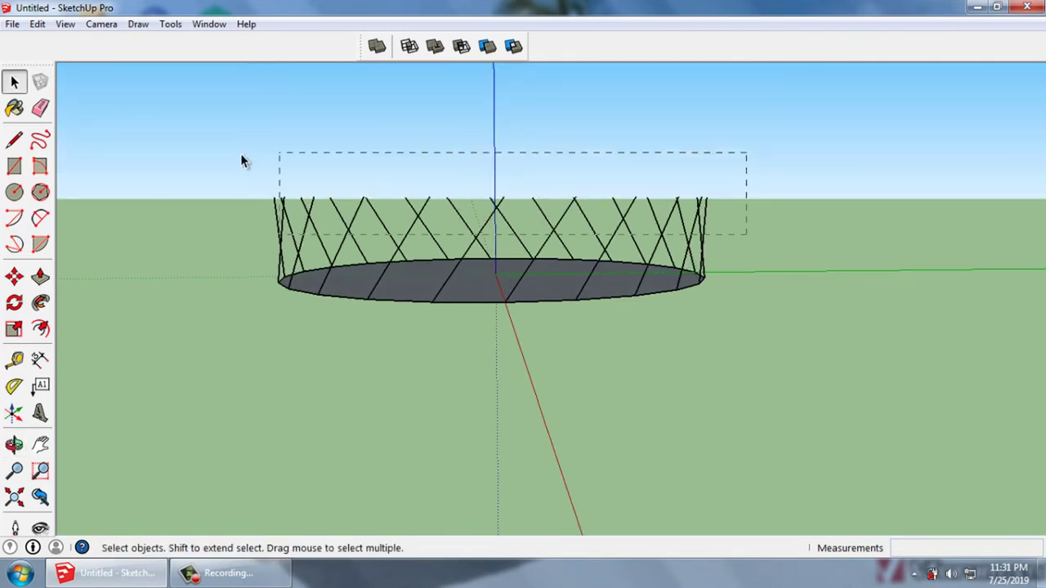
Copy the criss-cross edges 150 mm up onto the first layer and array them x23
drag(241, 161, 245, 163)
scroll(506, 234, up, 2)
scroll(558, 302, up, 2)
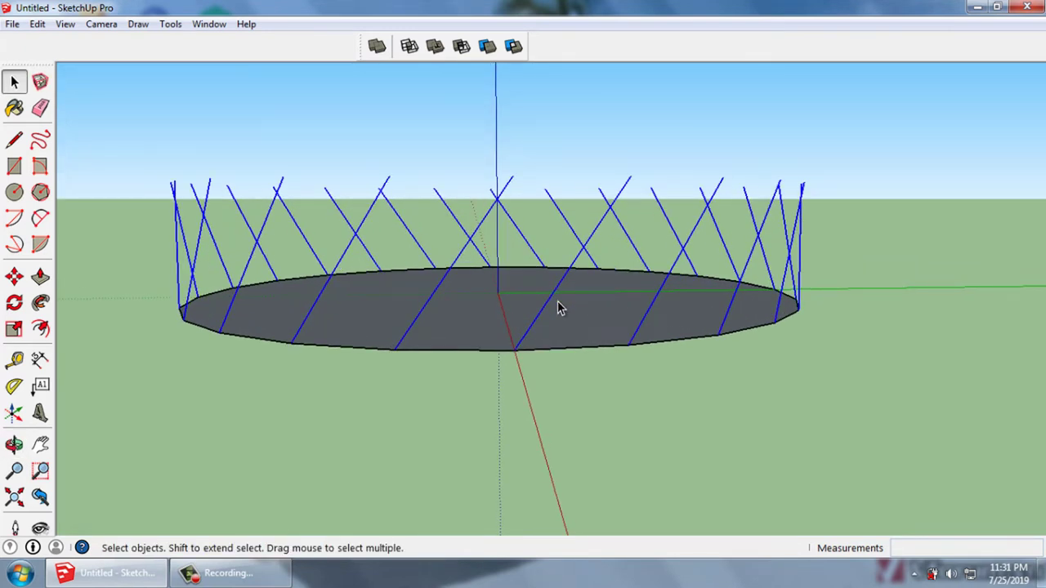
key(m)
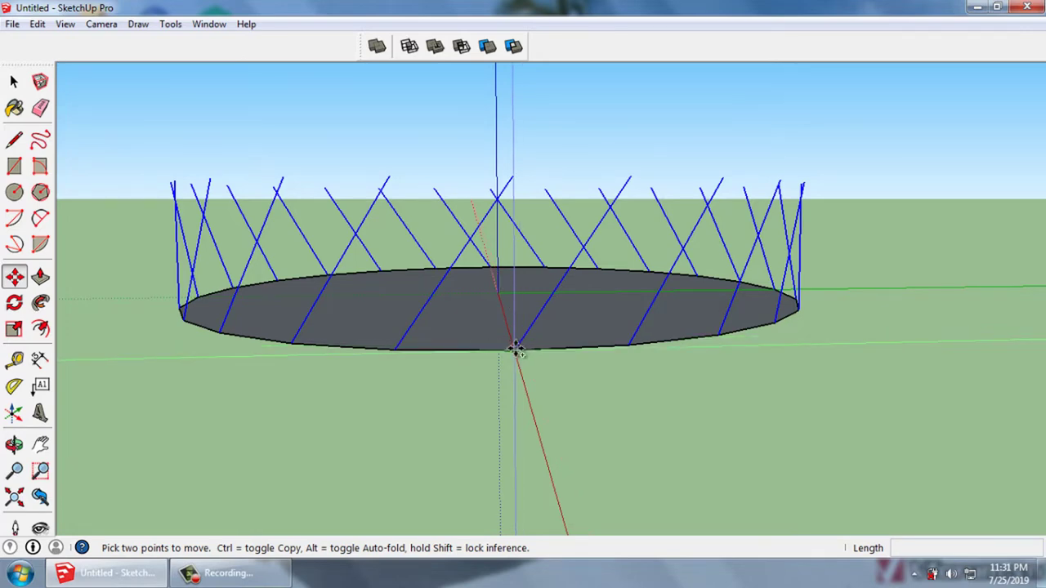
key(ctrl)
click(514, 350)
click(509, 178)
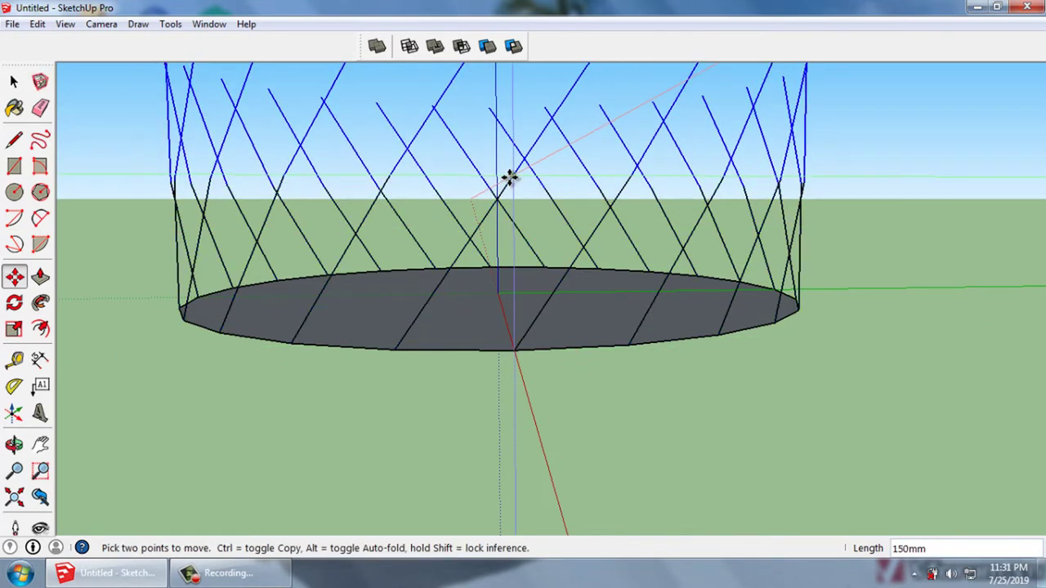
text(x23)
key(Return)
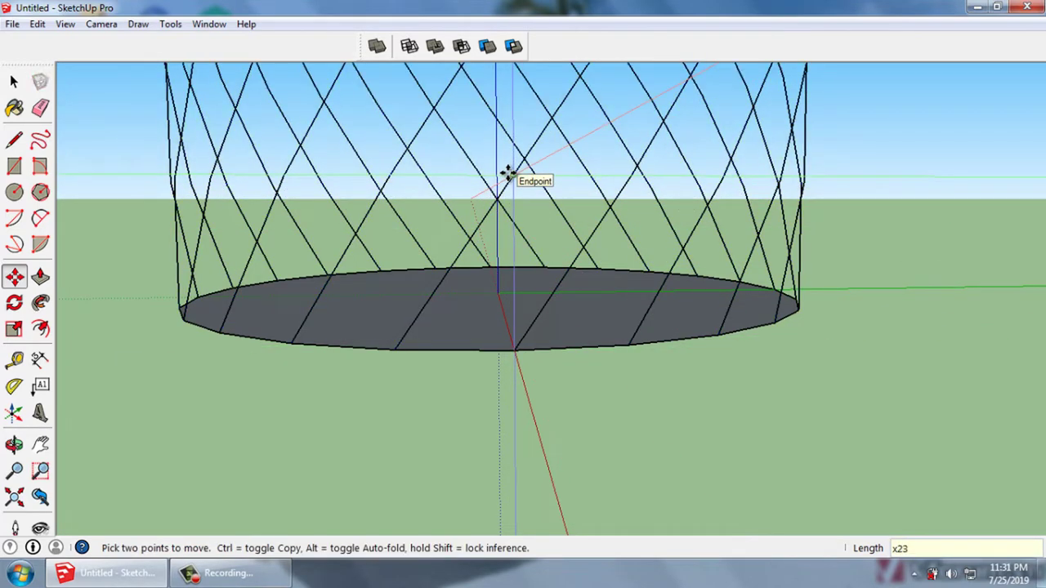
key(space)
Zoom out and orbit to inspect the full lattice tube
scroll(501, 430, down, 3)
scroll(501, 430, down, 3)
scroll(545, 414, down, 2)
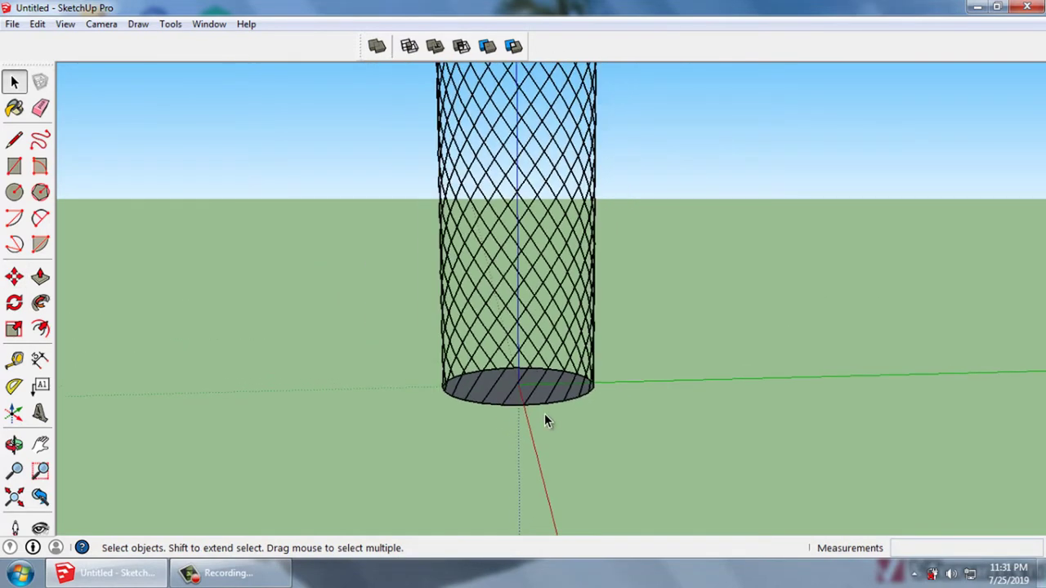
scroll(540, 392, down, 2)
scroll(541, 343, down, 3)
middle_drag(542, 305, 544, 285)
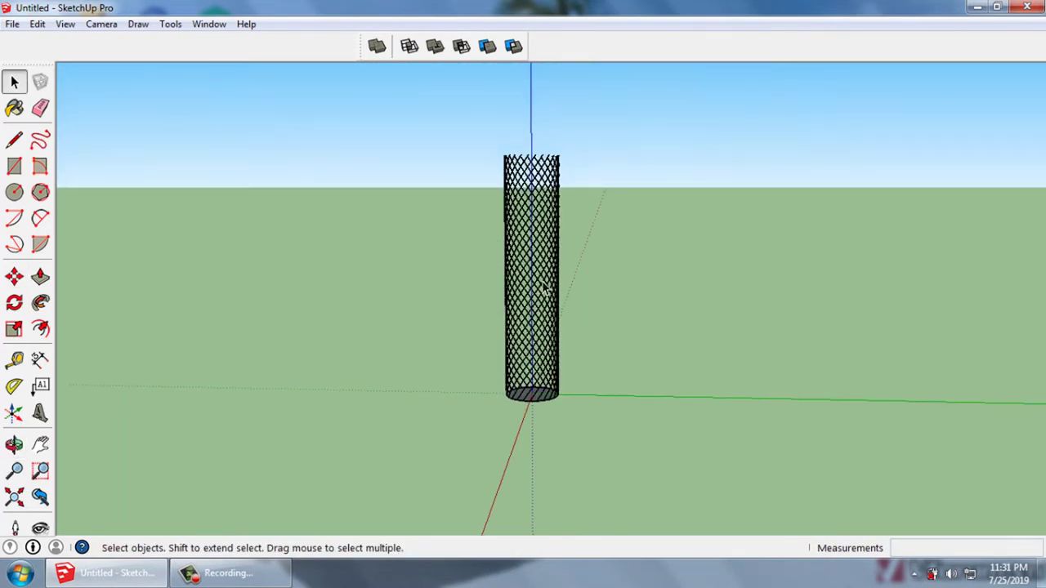
scroll(516, 292, up, 2)
scroll(518, 381, up, 1)
scroll(511, 372, up, 2)
scroll(510, 371, up, 1)
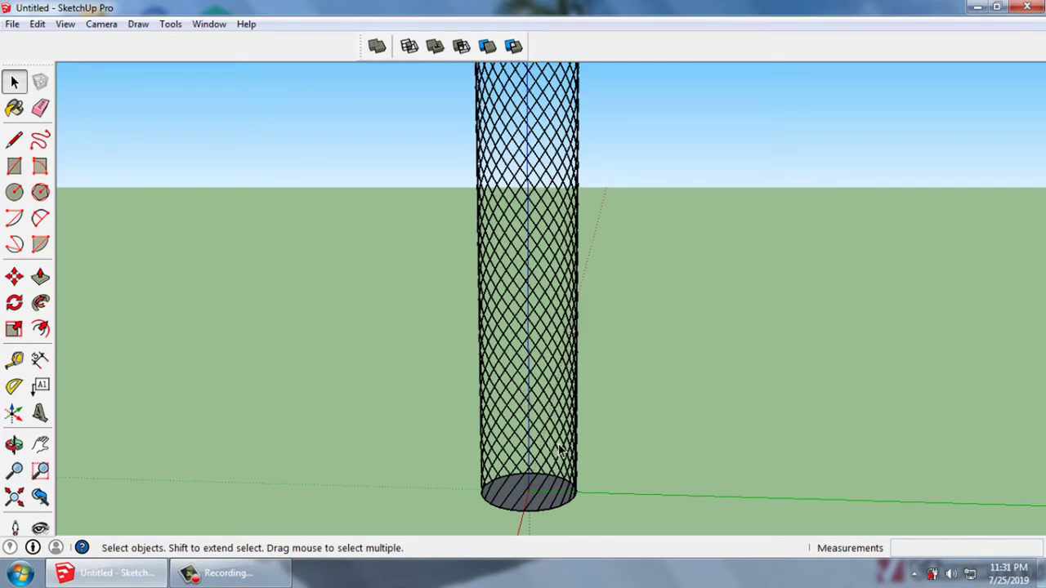
Draw a vertical line from the cylinder base up to its top
click(14, 144)
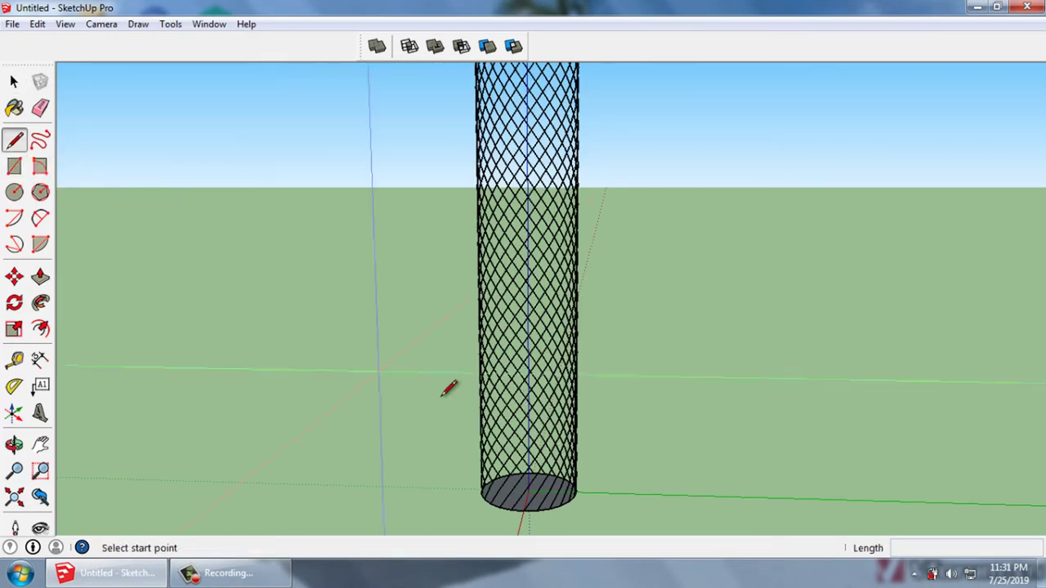
scroll(523, 484, up, 2)
scroll(544, 479, up, 2)
click(529, 473)
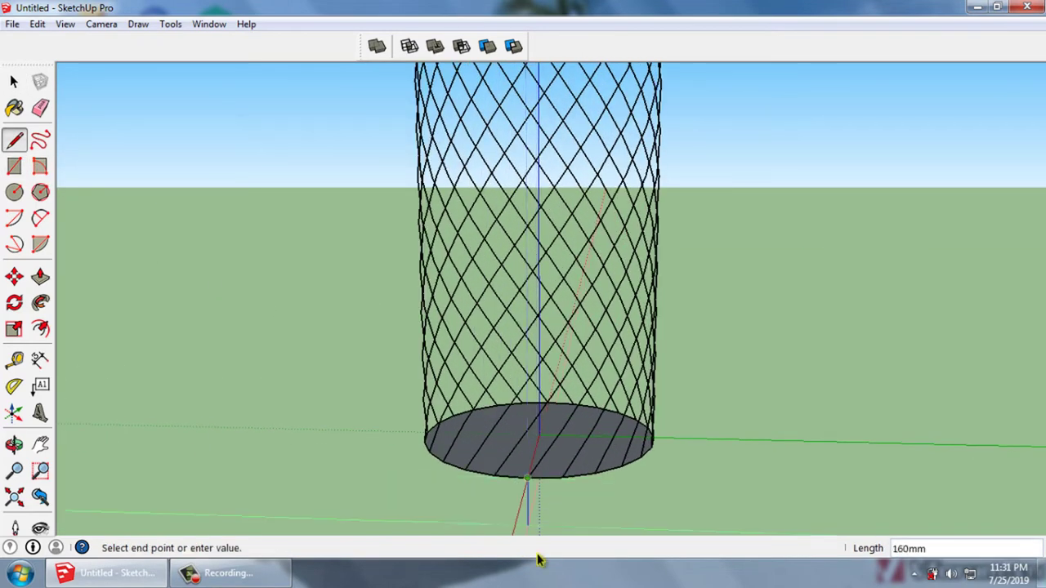
scroll(537, 552, down, 2)
scroll(537, 548, down, 3)
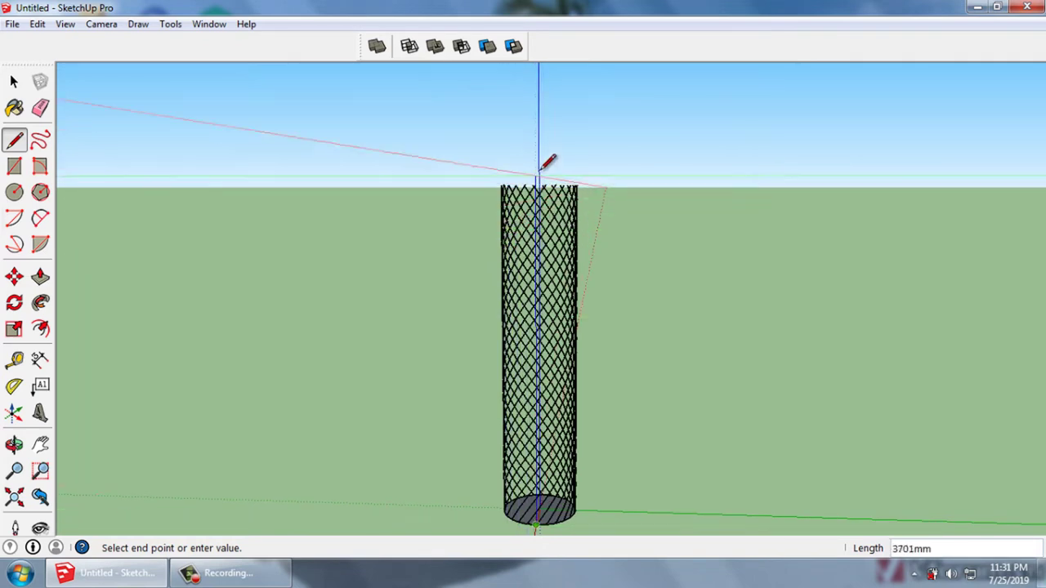
scroll(544, 163, up, 1)
scroll(546, 190, up, 1)
scroll(545, 191, up, 1)
scroll(536, 201, up, 1)
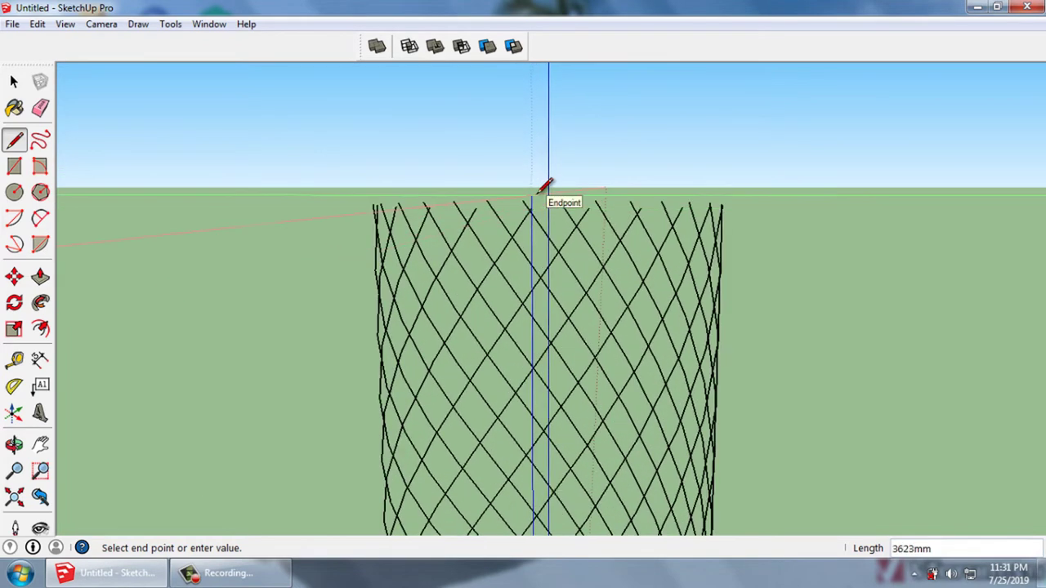
scroll(533, 209, up, 1)
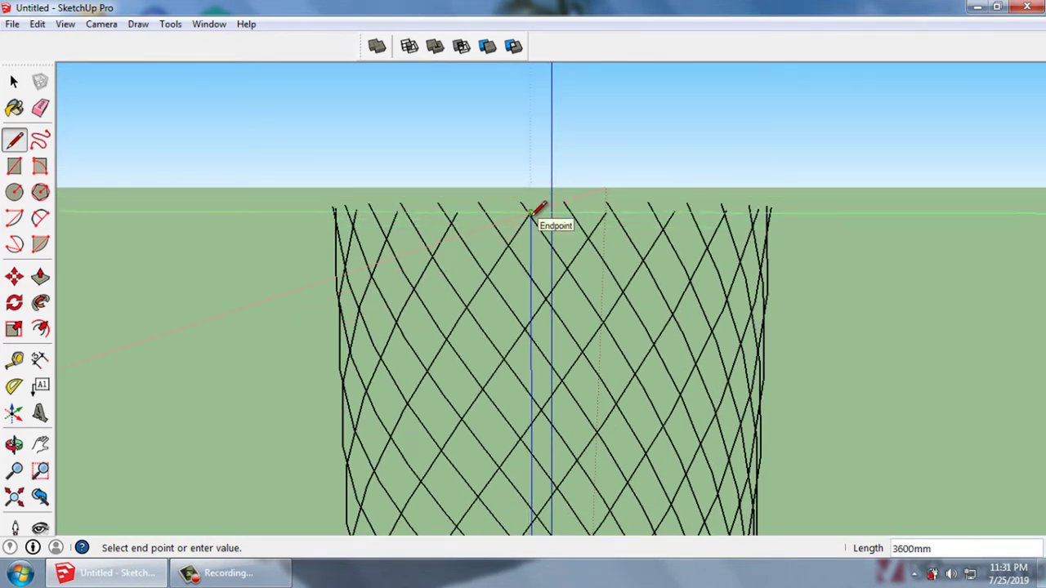
click(532, 211)
key(space)
Delete the lattice's bottom edge and base face
scroll(552, 173, down, 2)
scroll(552, 167, down, 2)
scroll(540, 452, up, 3)
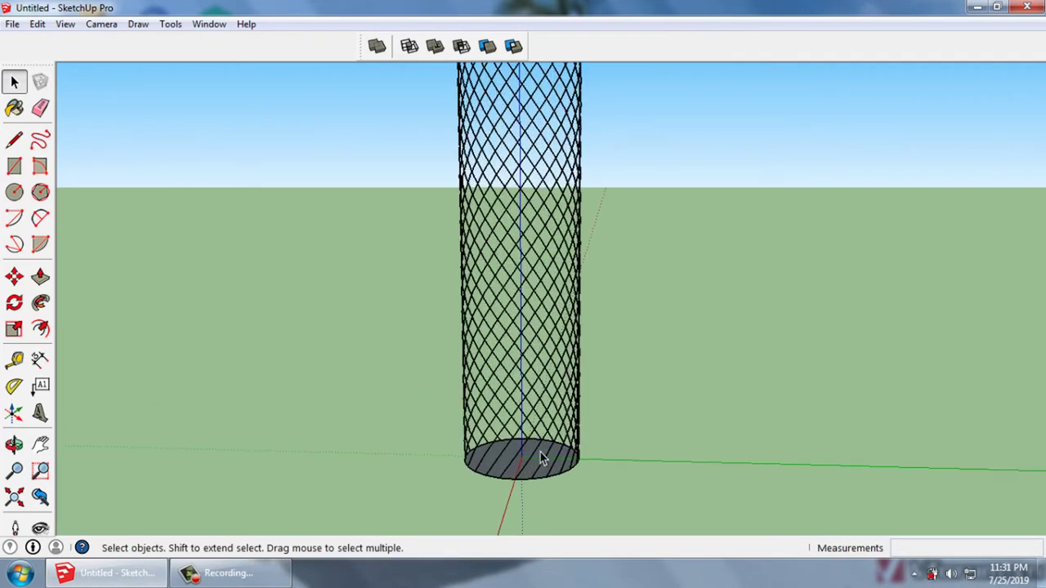
scroll(541, 452, up, 1)
scroll(511, 495, up, 1)
scroll(508, 493, up, 1)
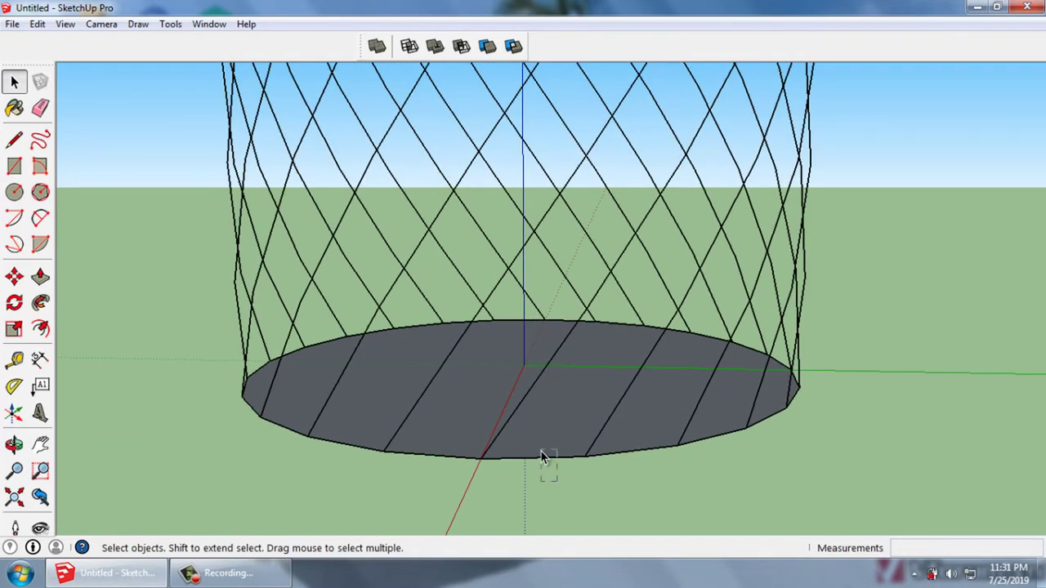
key(Delete)
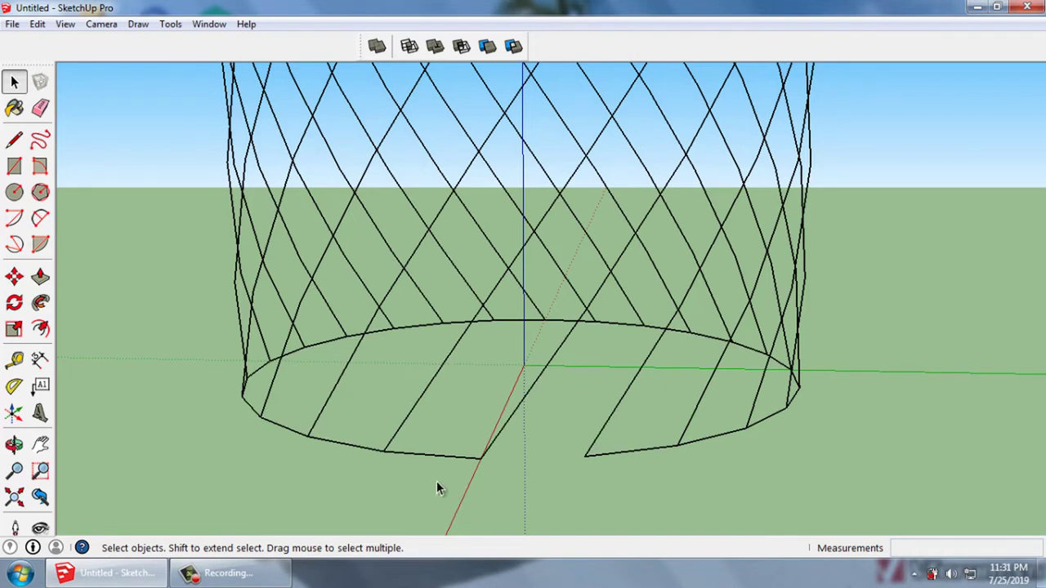
Turn one selected spiral strand into its own component
click(495, 441)
right_click(495, 441)
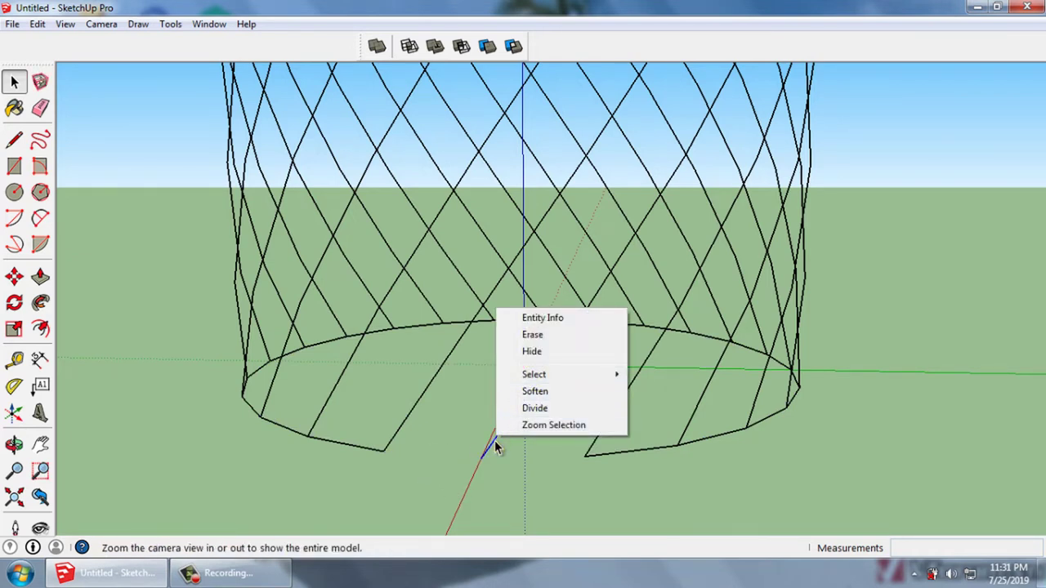
click(495, 446)
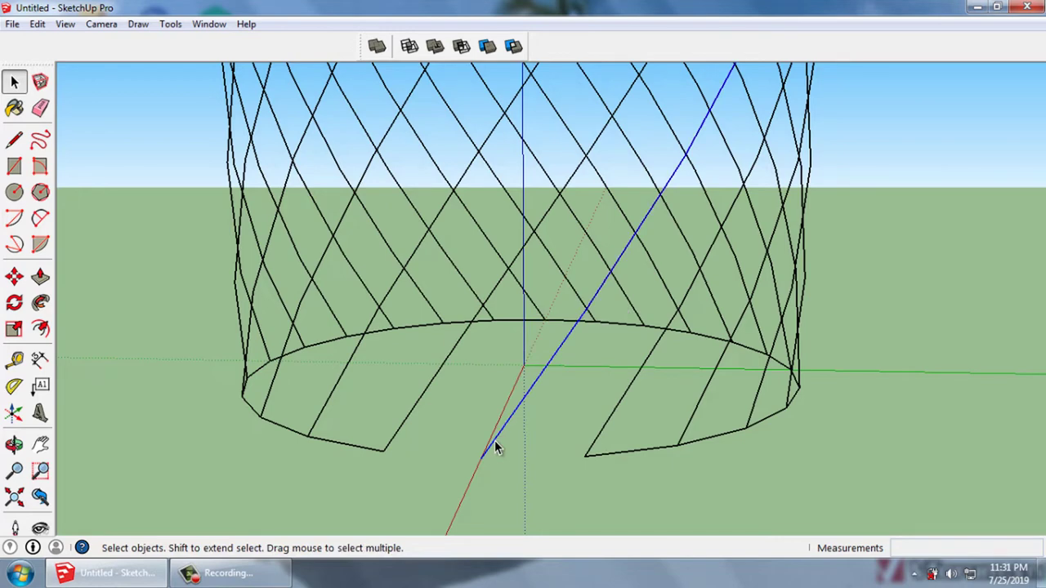
key(g)
key(Return)
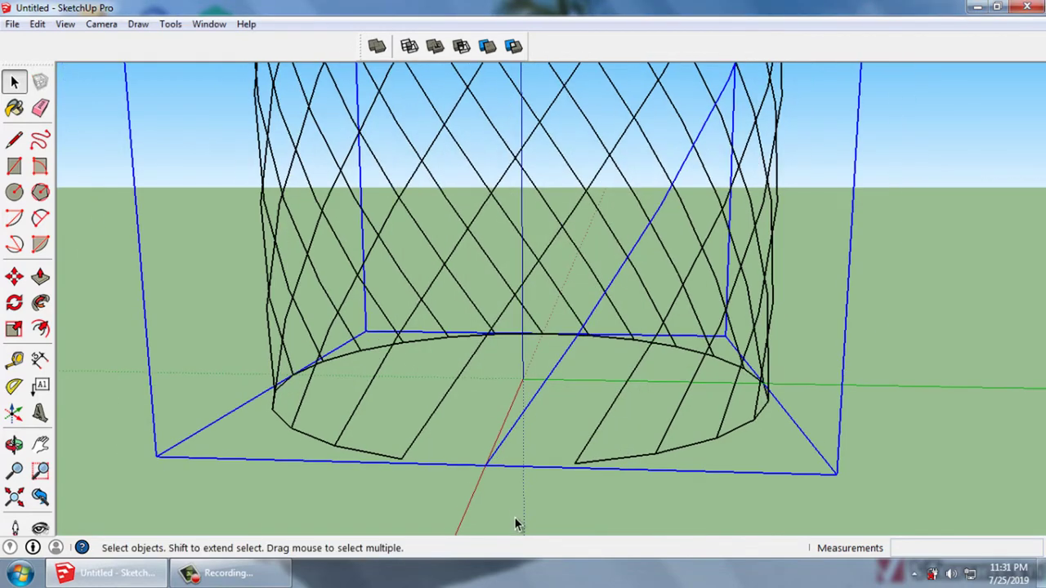
Select all connected lattice lines and delete them, then select the remaining spiral curve component
scroll(516, 523, down, 3)
scroll(516, 523, down, 3)
scroll(515, 524, down, 2)
scroll(511, 531, down, 2)
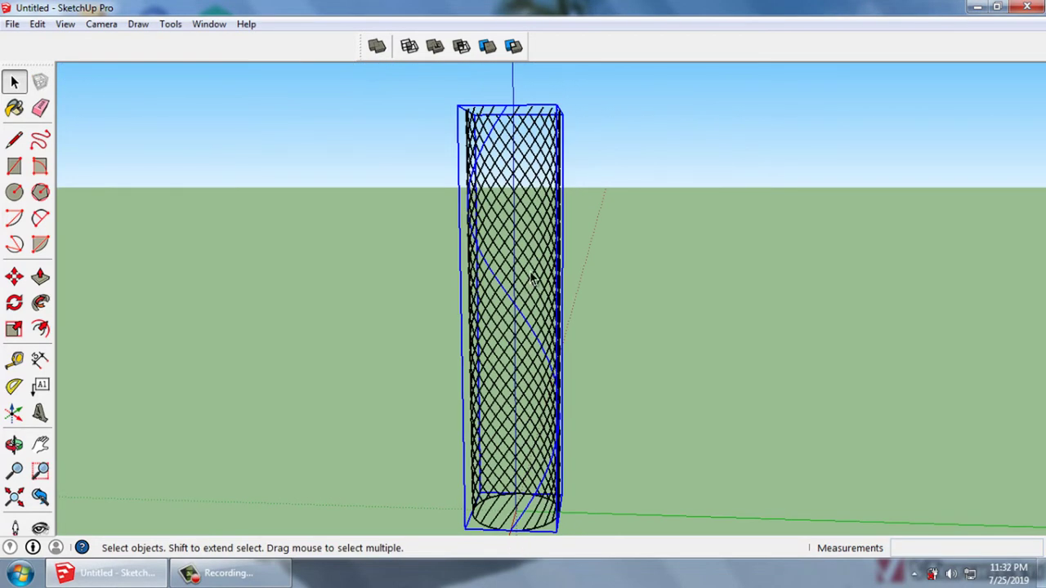
scroll(498, 173, down, 2)
scroll(503, 98, up, 2)
scroll(510, 168, up, 3)
scroll(508, 123, up, 3)
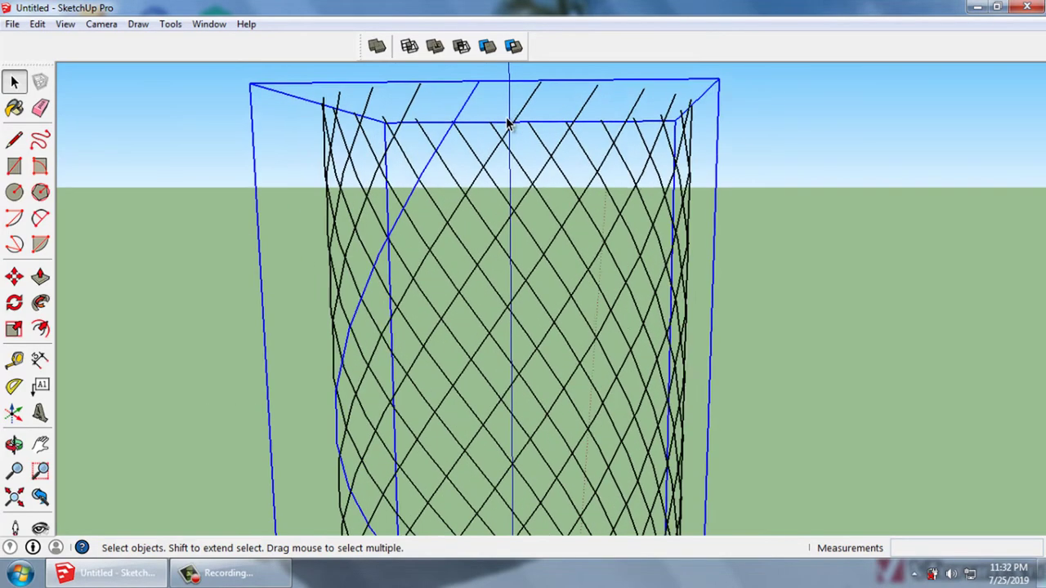
scroll(506, 130, up, 2)
scroll(515, 155, down, 2)
mouse_move(523, 168)
middle_down()
mouse_move(594, 229)
mouse_move(618, 267)
mouse_move(659, 275)
middle_up()
click(659, 274)
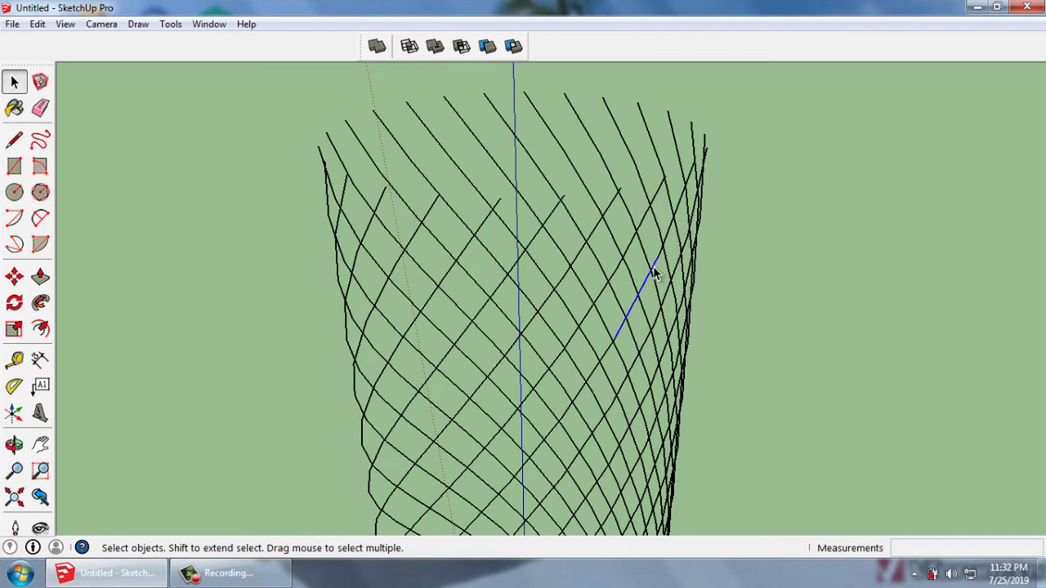
right_click(654, 271)
click(817, 350)
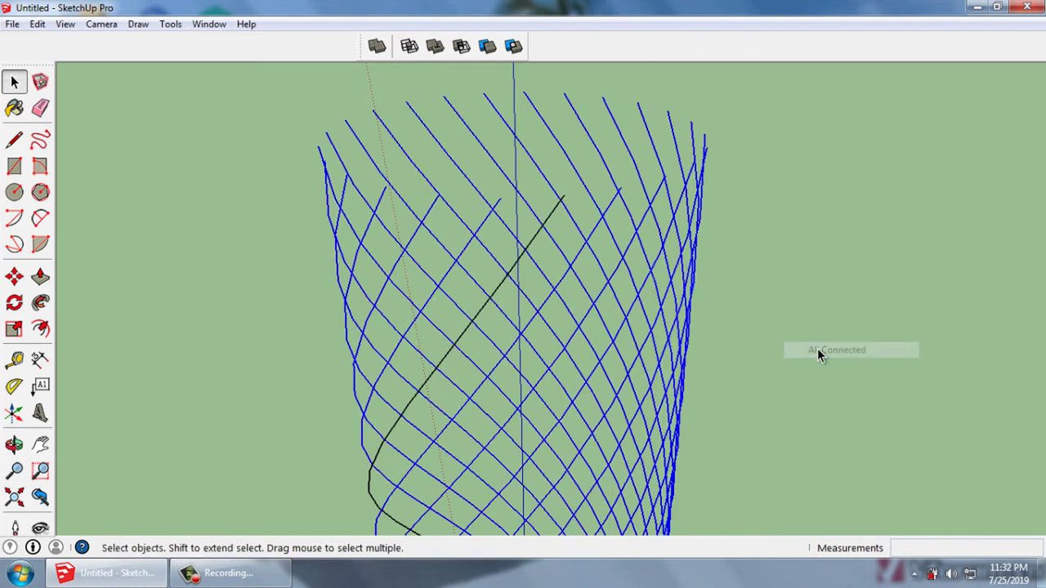
key(Delete)
middle_drag(671, 126, 623, 306)
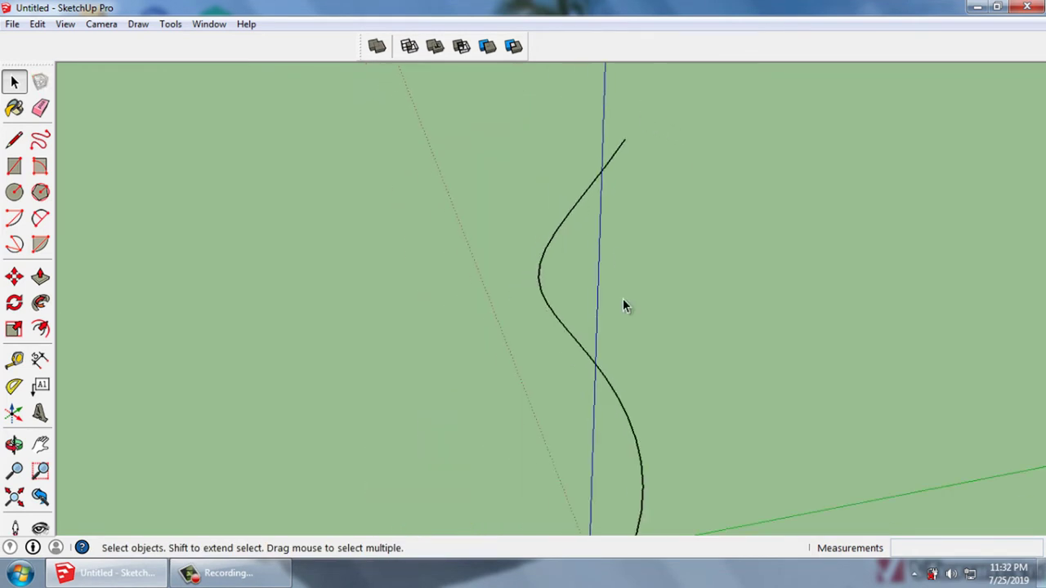
drag(511, 292, 510, 294)
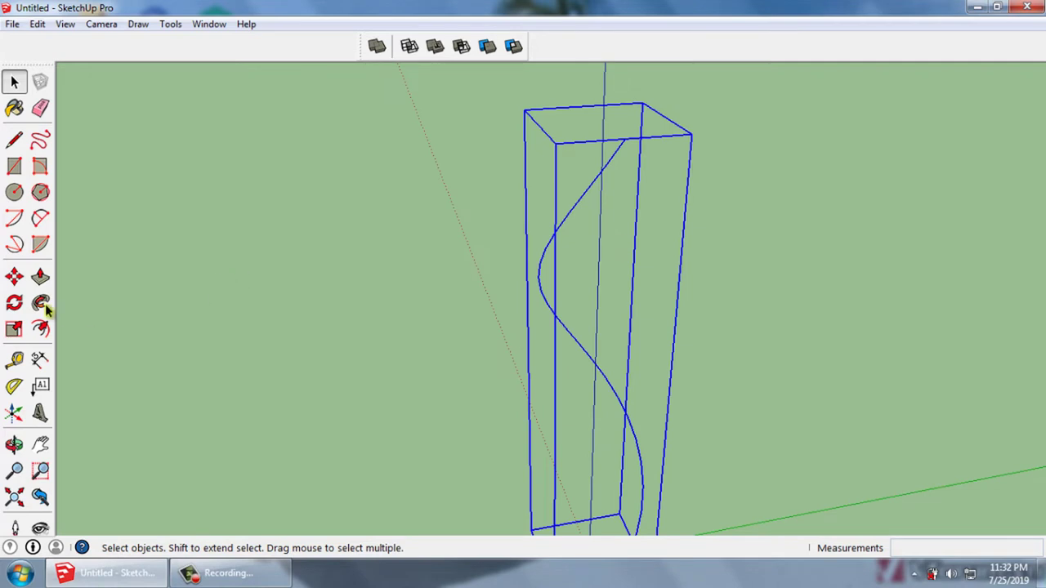
Scale the spiral curve down vertically to a shorter height
click(14, 330)
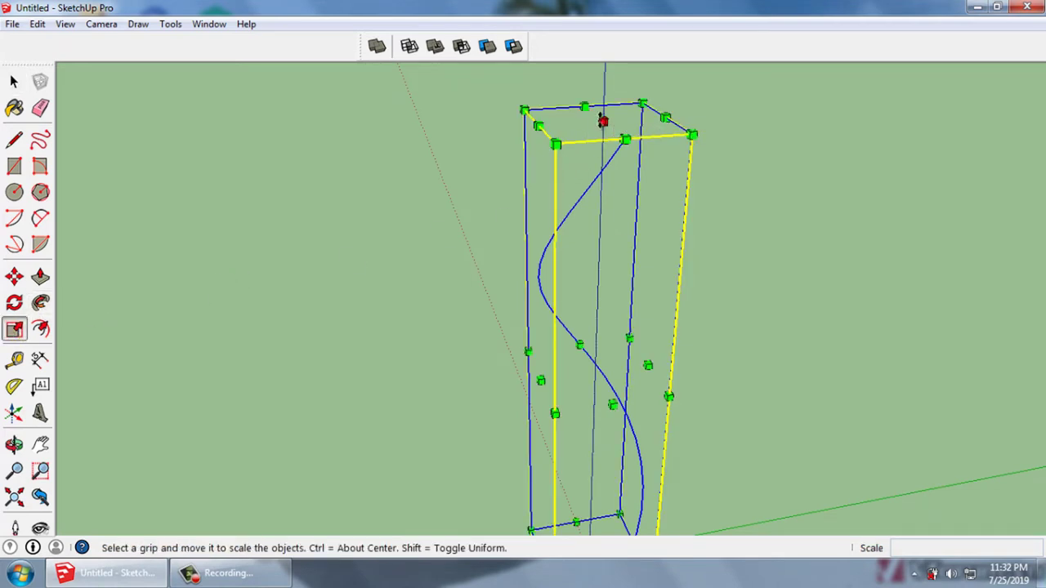
drag(603, 121, 591, 428)
scroll(575, 295, down, 1)
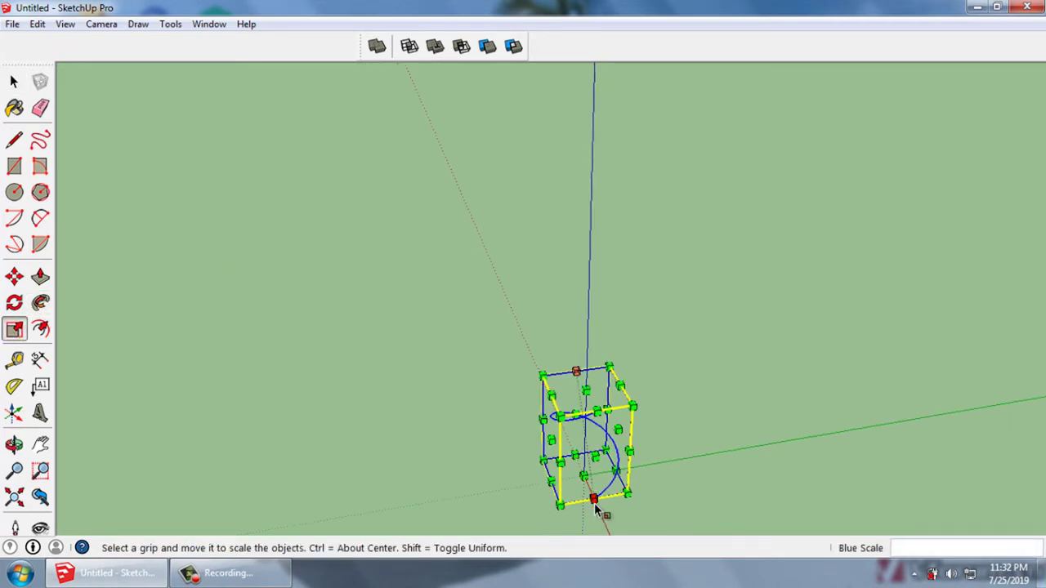
scroll(601, 490, up, 3)
scroll(580, 368, up, 2)
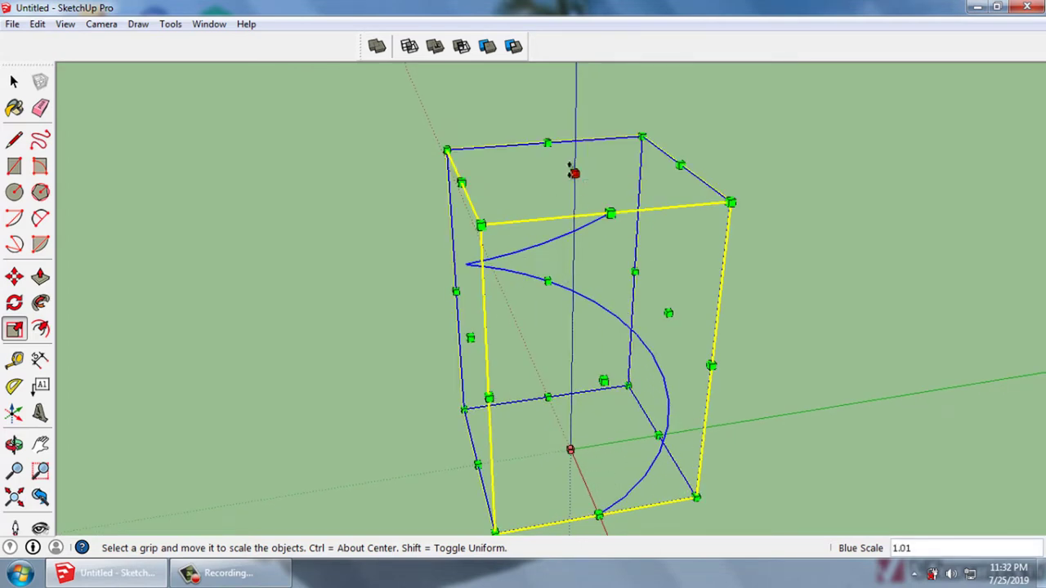
scroll(570, 327, down, 2)
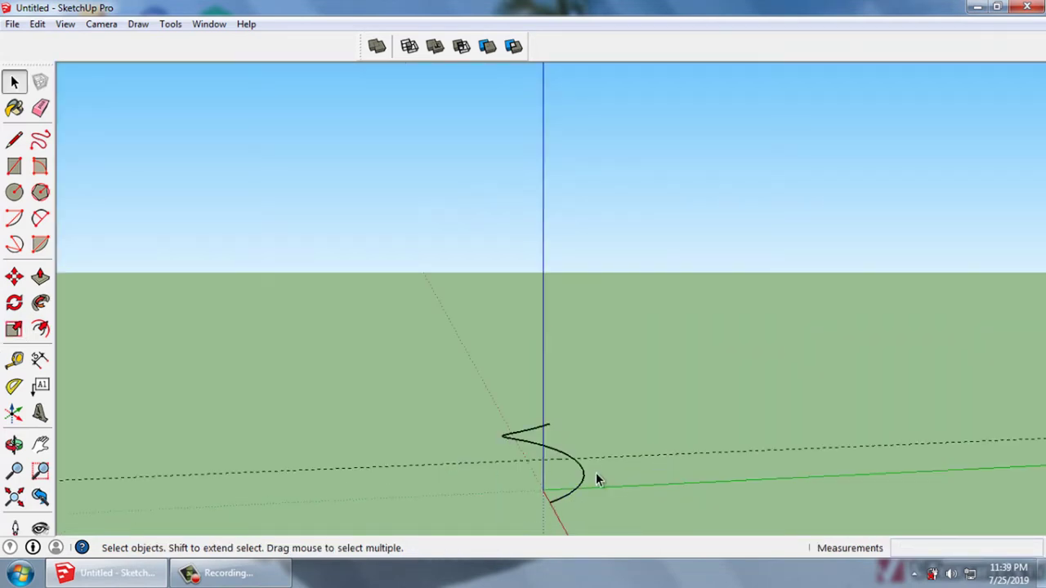
scroll(604, 472, up, 2)
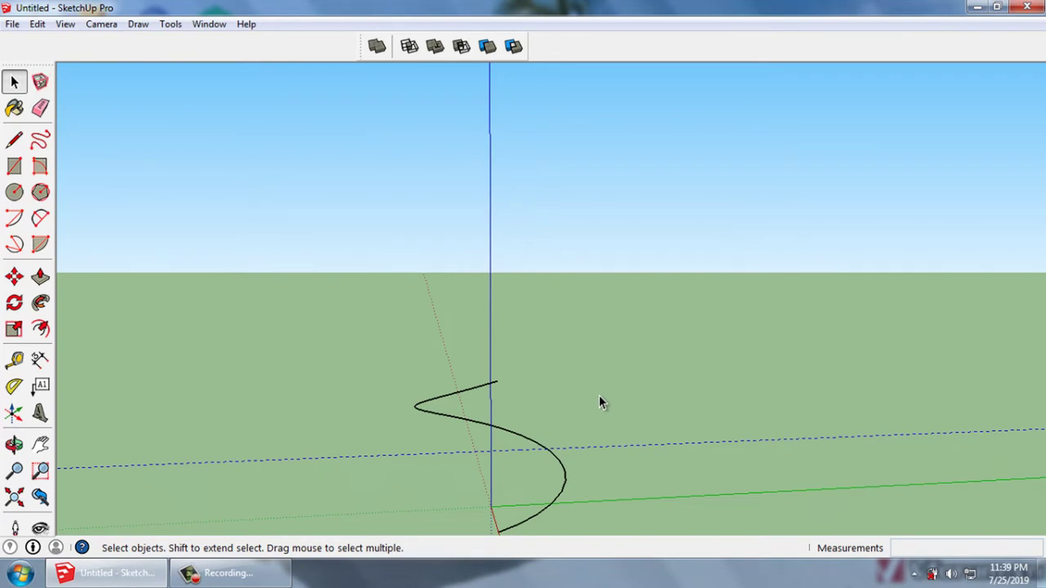
scroll(585, 435, up, 1)
scroll(574, 410, up, 1)
scroll(523, 489, up, 1)
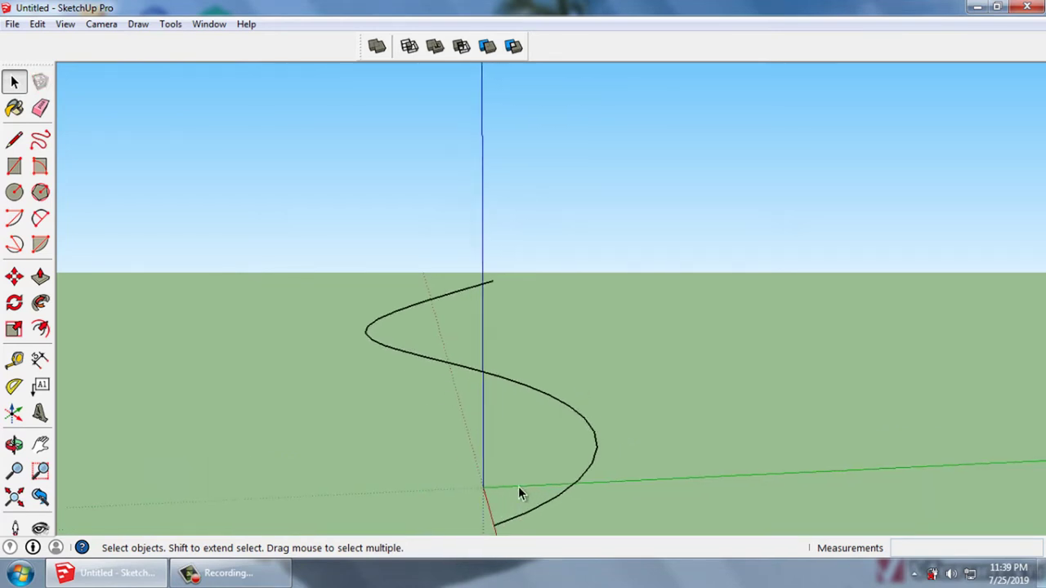
Place a guide 500 mm out along the green axis
click(14, 360)
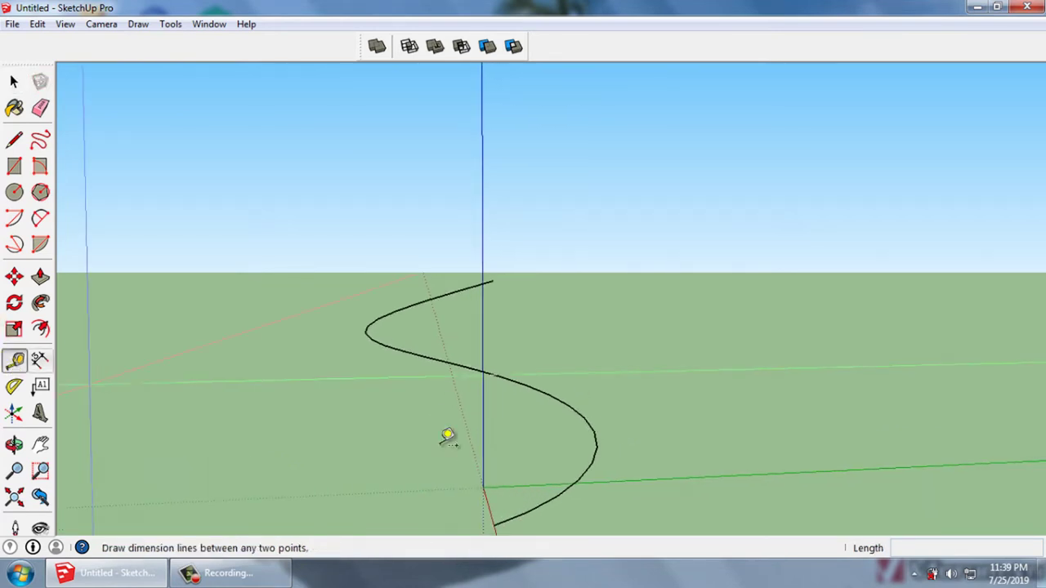
click(527, 486)
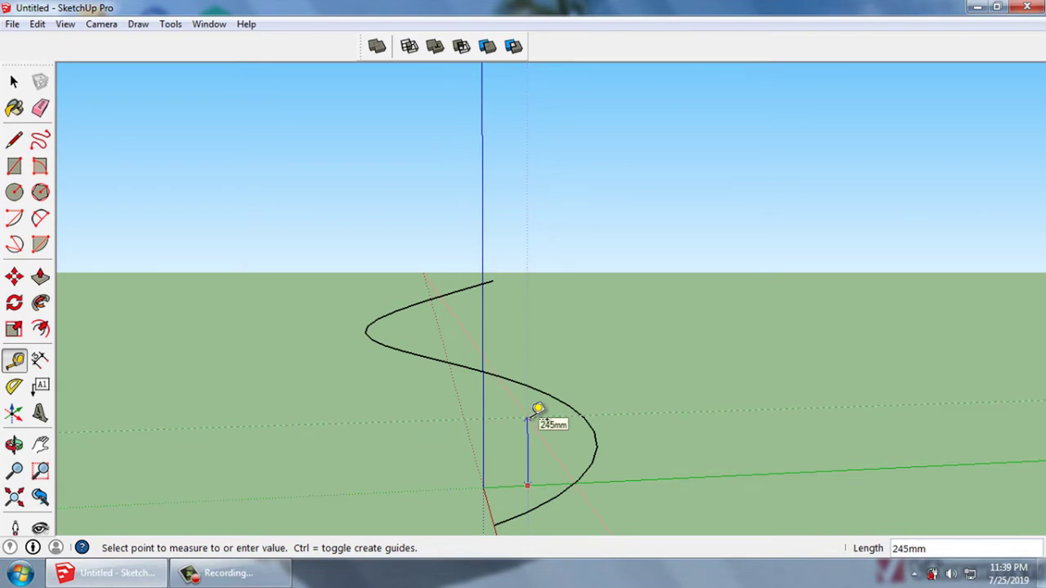
text(500)
key(Return)
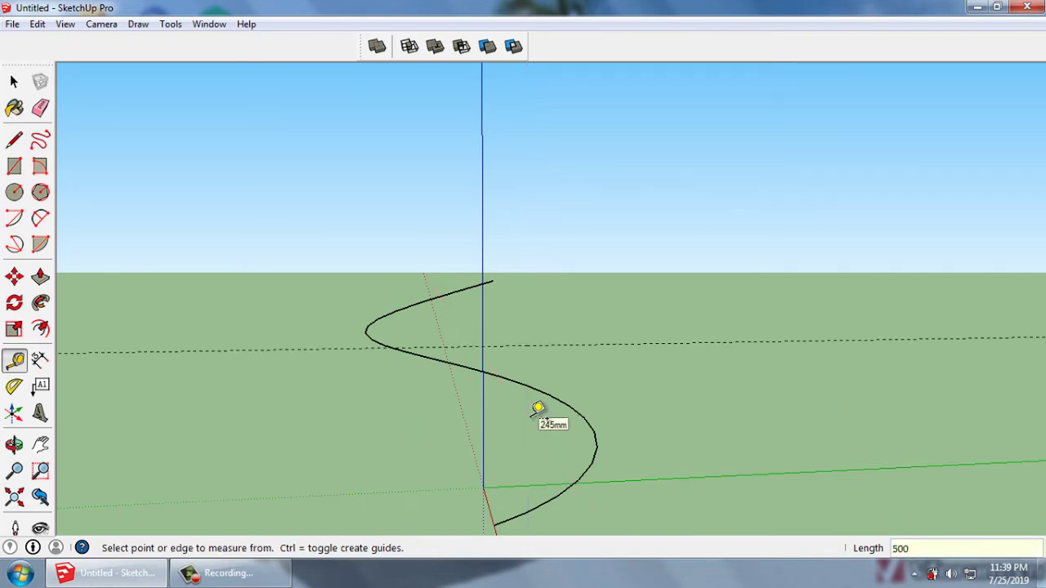
key(space)
middle_drag(548, 403, 593, 458)
Squash the S-curve group further vertically, then delete its box edges to leave only the curve
click(594, 478)
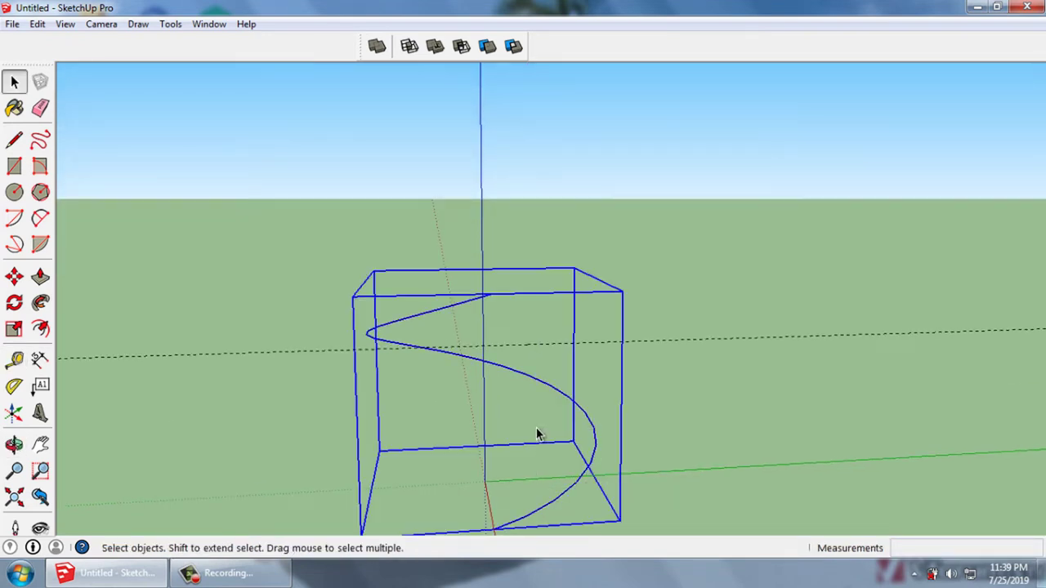
click(17, 368)
scroll(485, 299, up, 3)
click(14, 329)
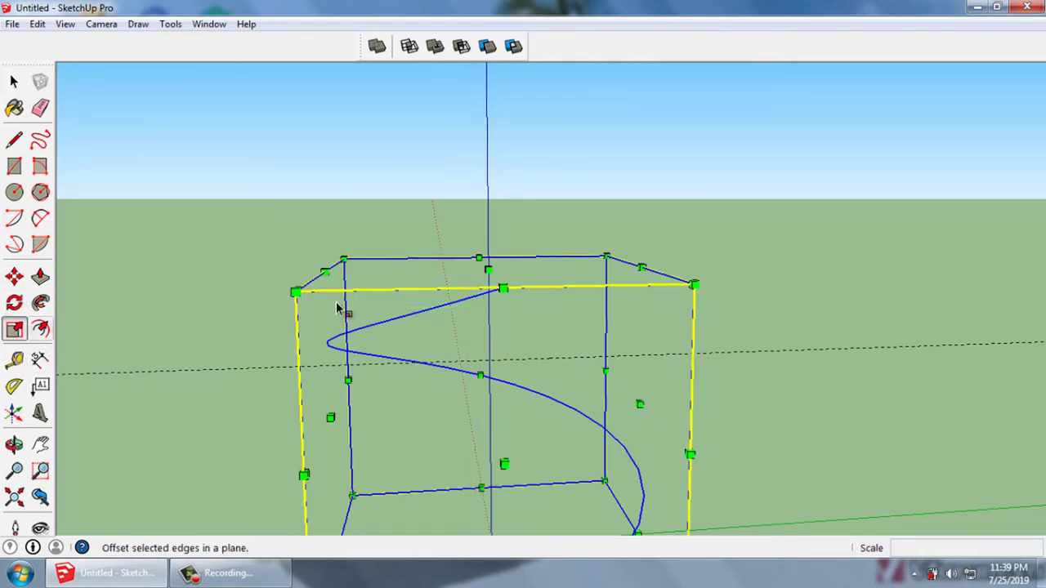
mouse_move(337, 308)
middle_down()
mouse_move(516, 332)
mouse_move(509, 299)
middle_up()
drag(491, 279, 492, 365)
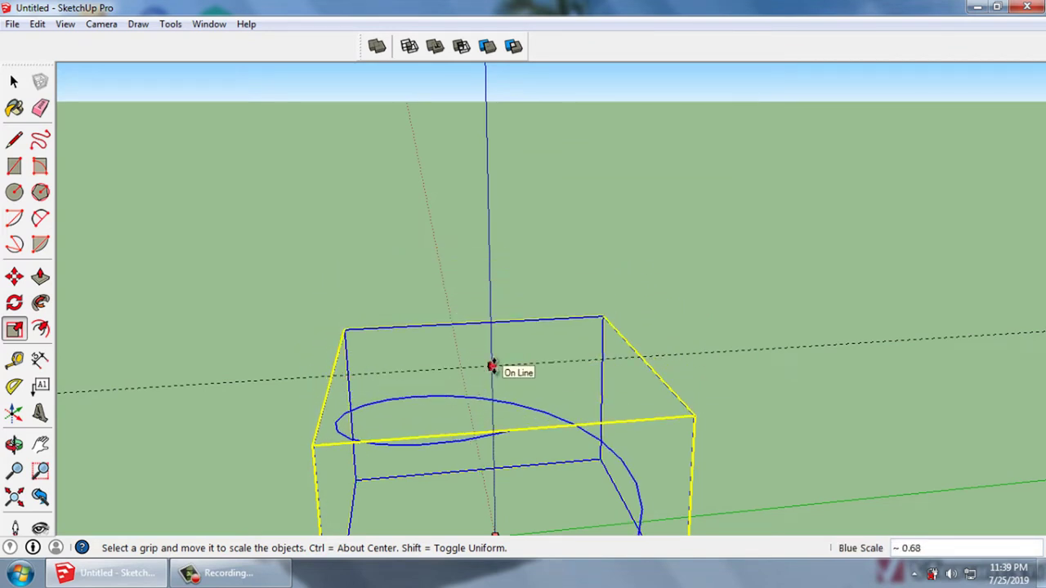
key(space)
key(Delete)
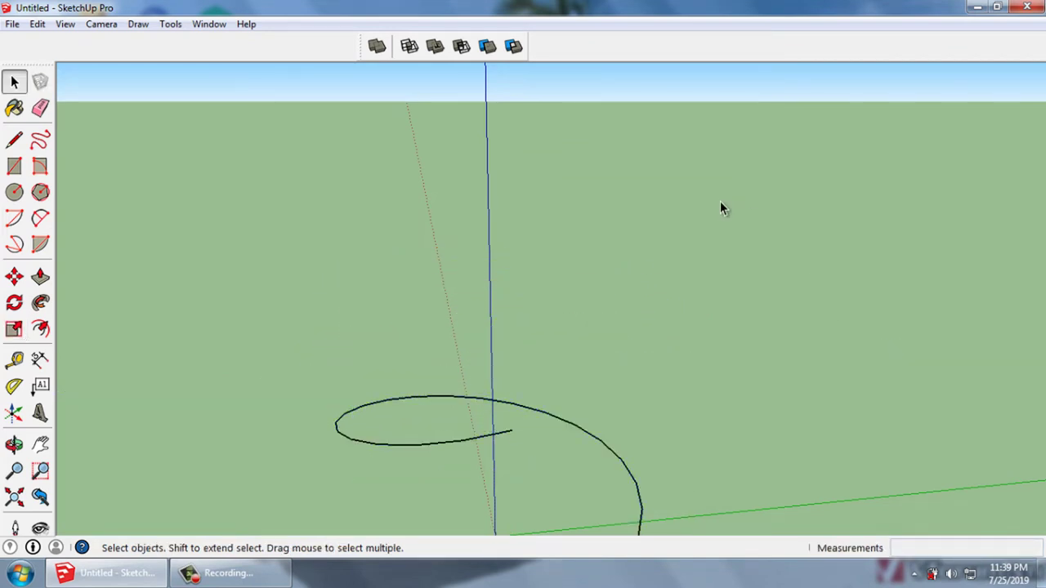
scroll(720, 209, down, 3)
Restore the deleted box edges and explode the curve's component into loose geometry
key(ctrl+z)
scroll(634, 399, up, 2)
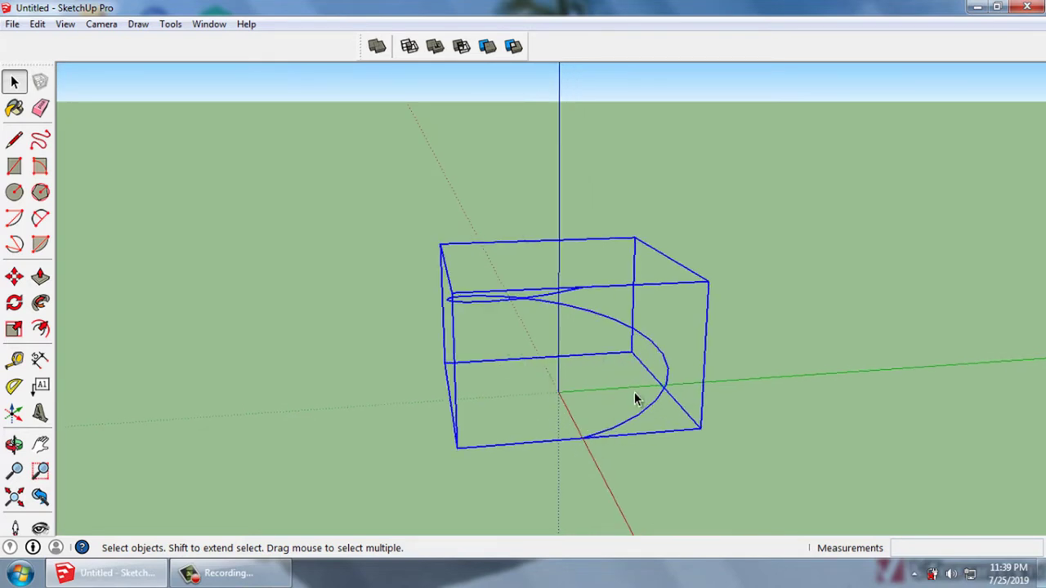
scroll(620, 375, up, 1)
key(m)
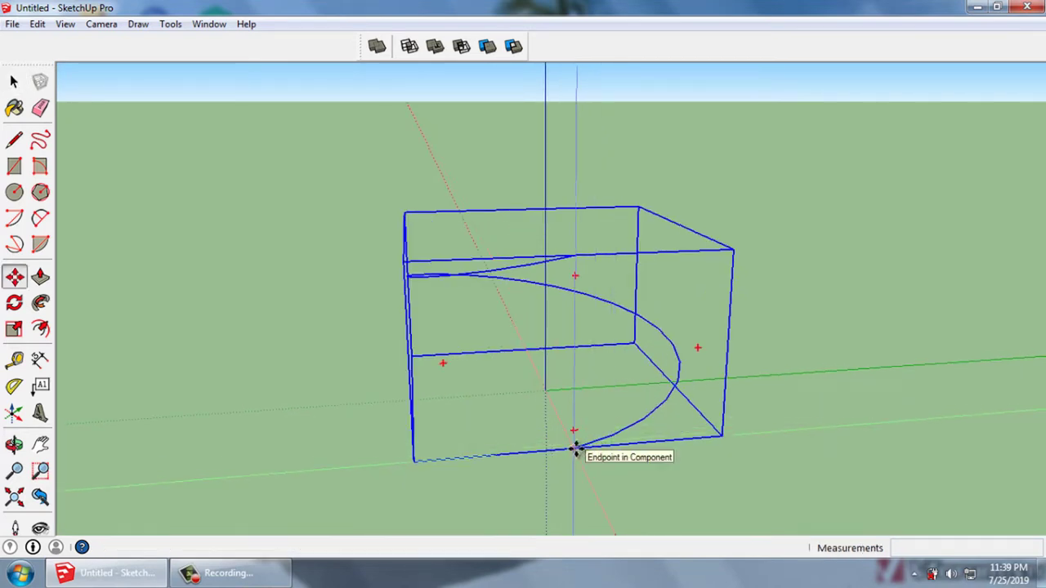
key(space)
right_click(598, 446)
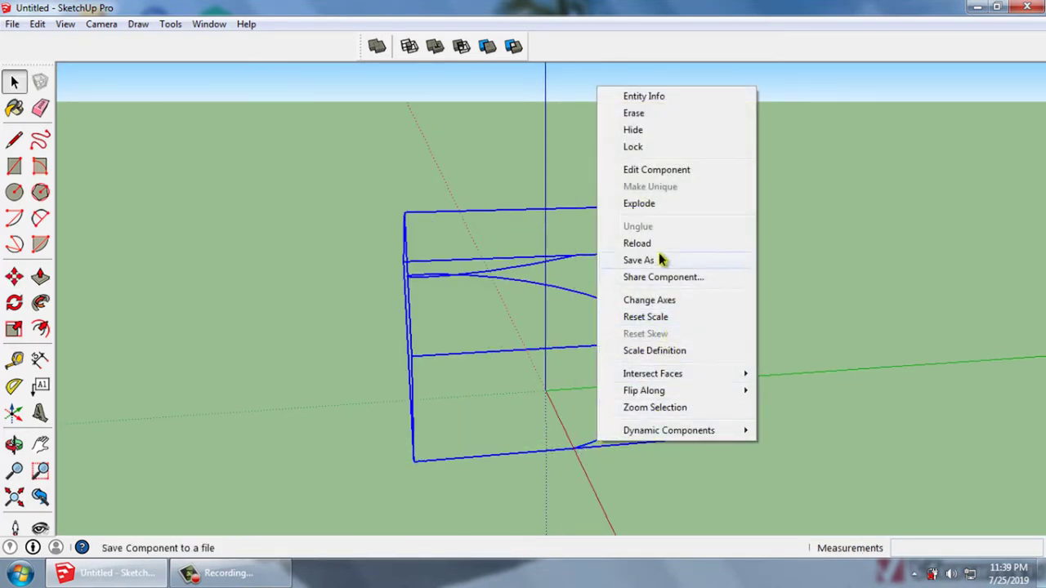
click(654, 212)
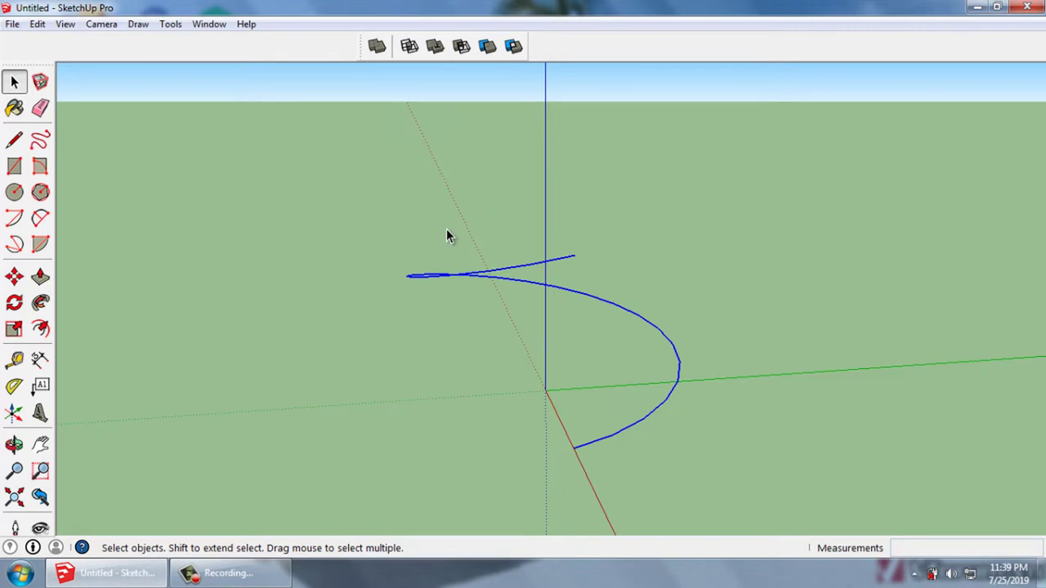
Copy the curve off to the right as a spare
key(m)
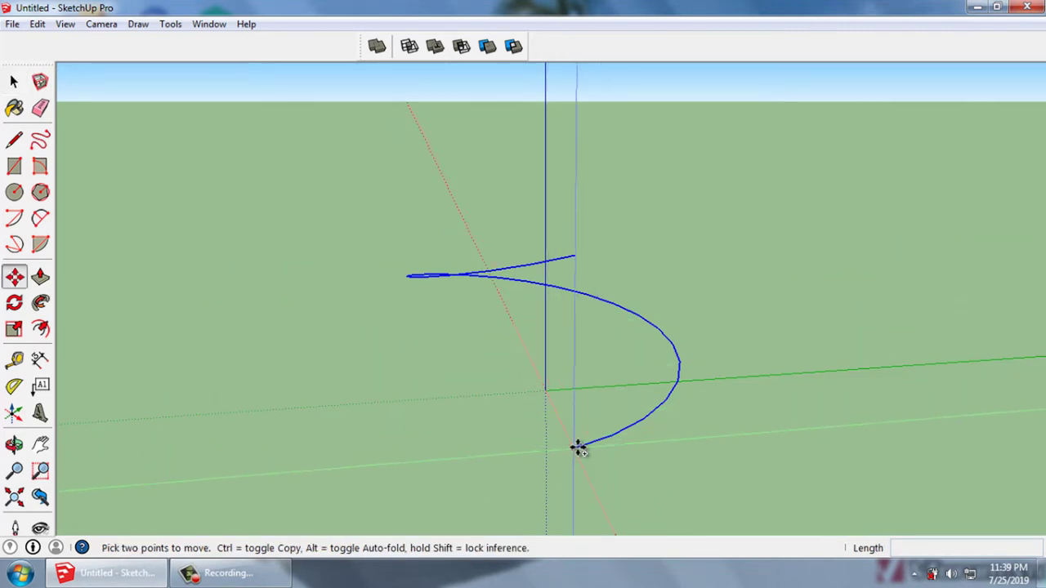
key(ctrl)
click(578, 448)
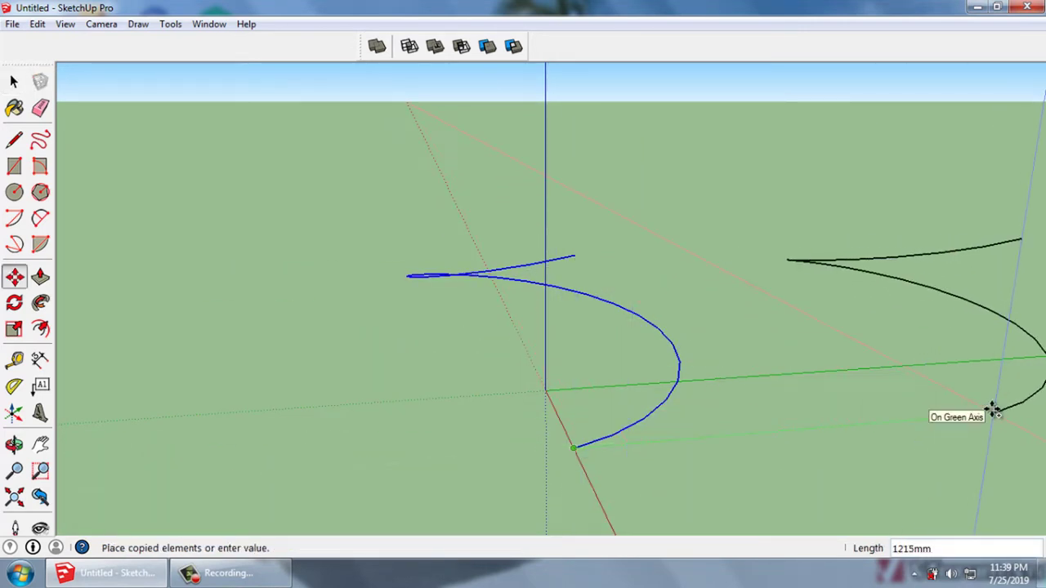
click(993, 412)
key(space)
scroll(855, 380, down, 2)
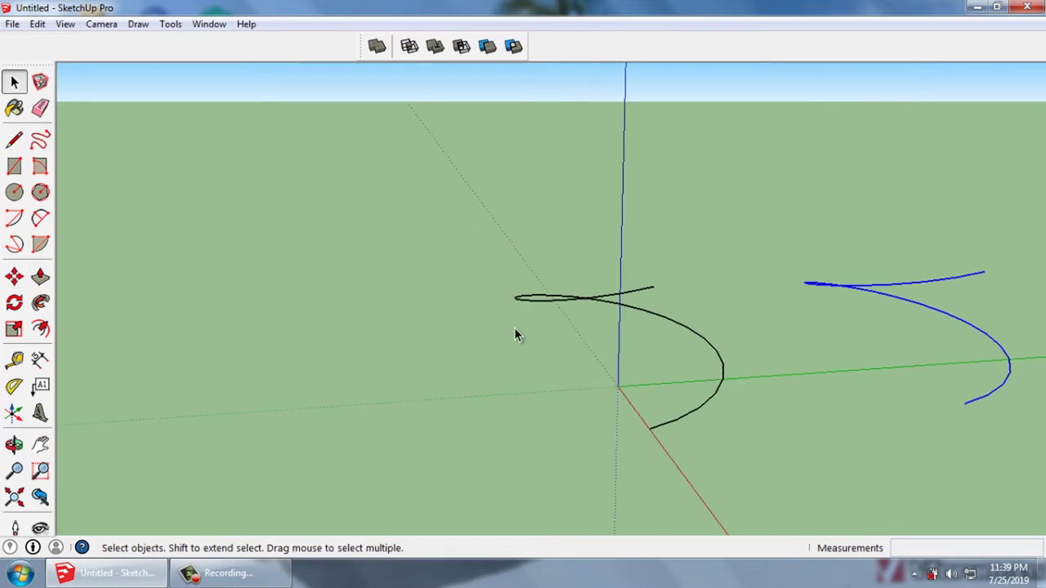
scroll(515, 335, down, 2)
scroll(605, 386, up, 1)
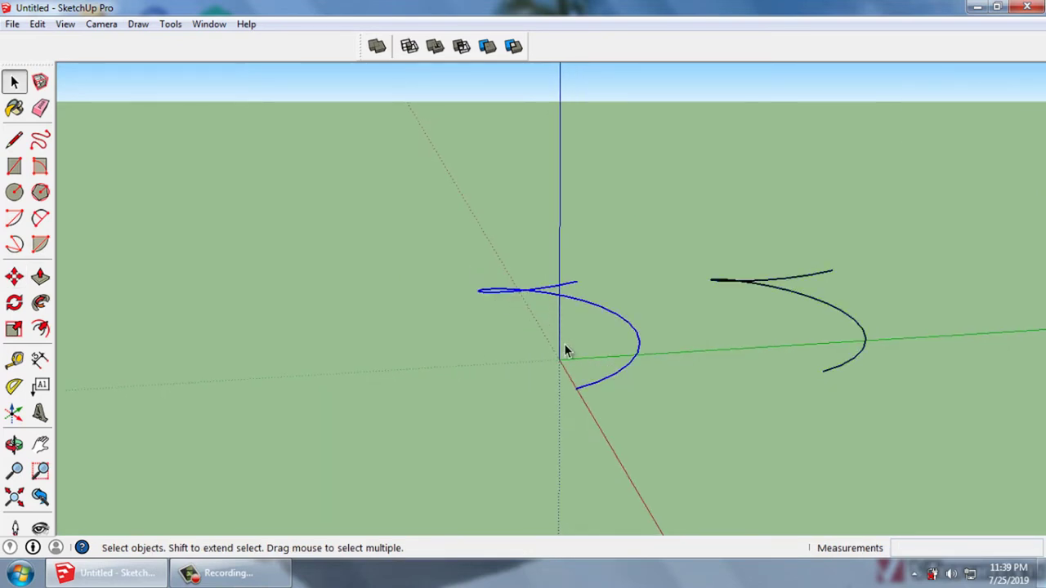
scroll(564, 347, up, 2)
Copy the curve 500 mm up onto its upper endpoint and array it x7 into a tall helix
key(m)
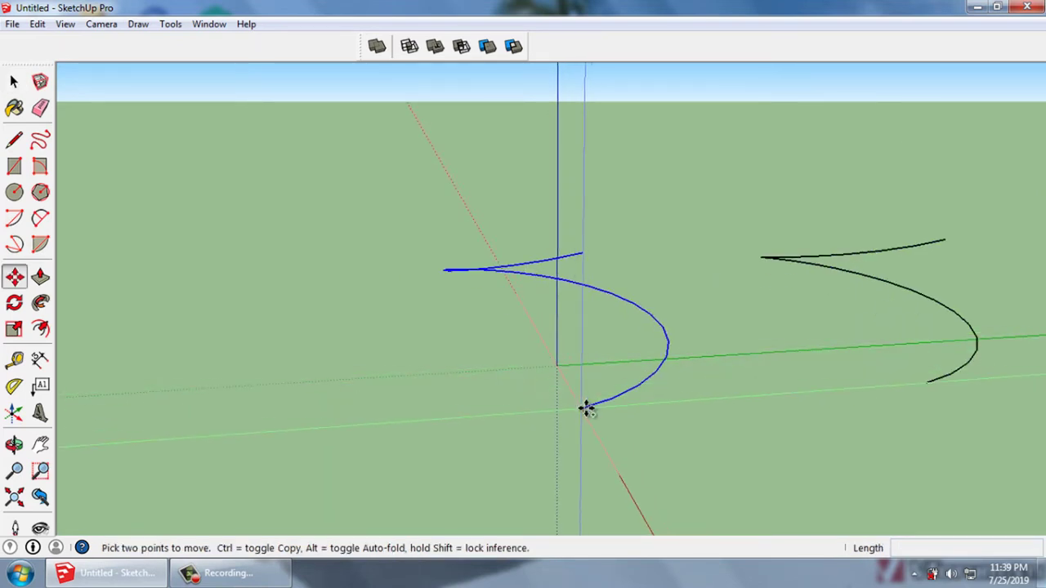
click(580, 401)
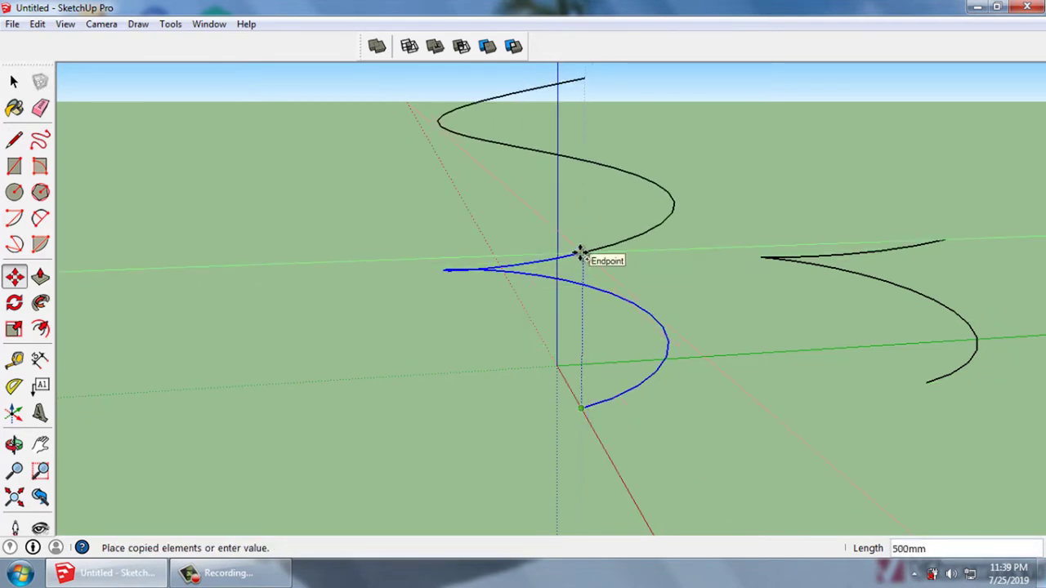
click(580, 253)
text(x7)
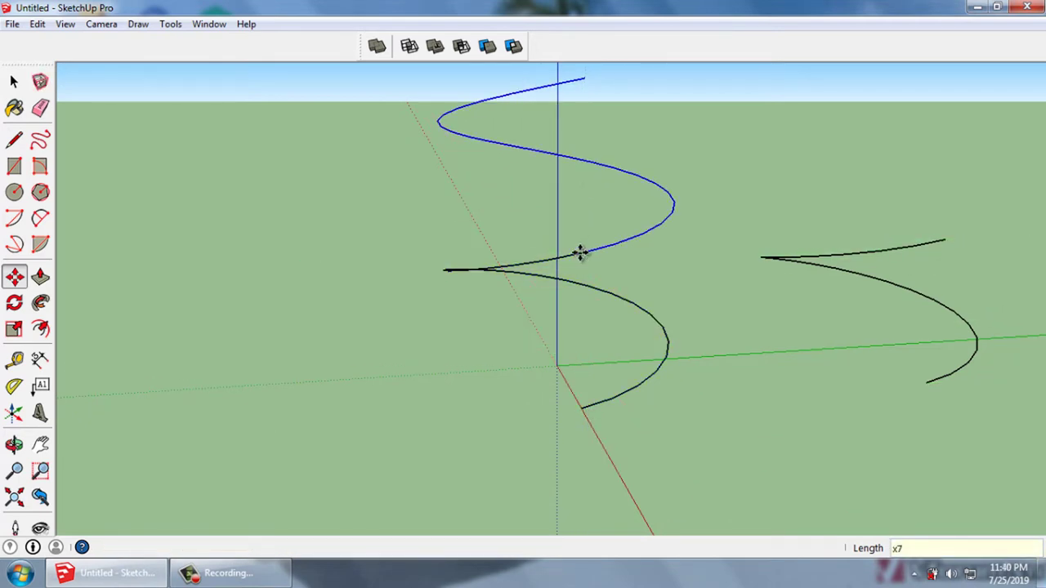
key(Return)
key(space)
scroll(555, 377, down, 3)
scroll(555, 366, down, 1)
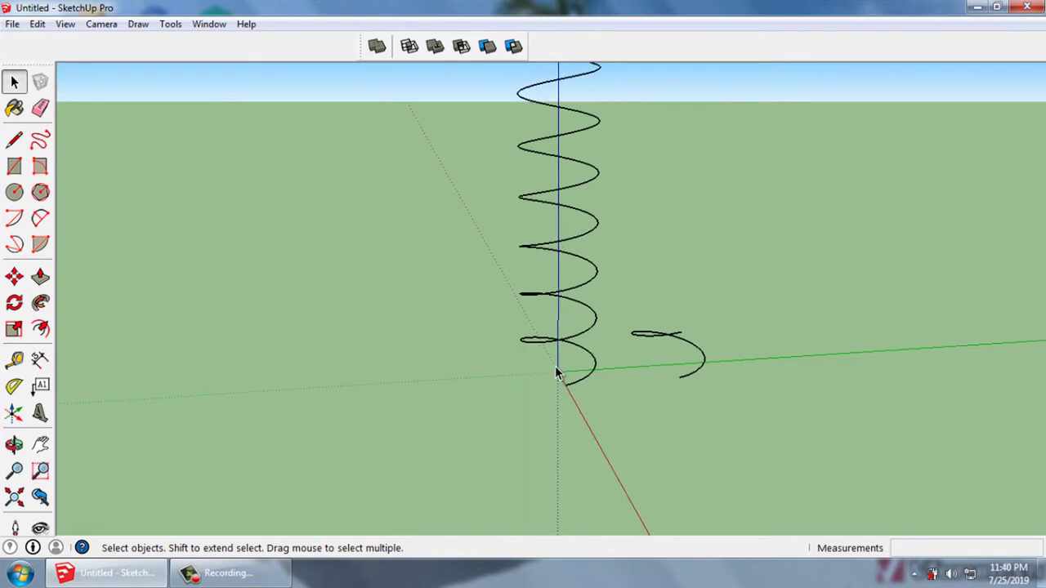
scroll(570, 362, down, 1)
Add a guide line 200 mm above the green axis
middle_drag(570, 362, 584, 331)
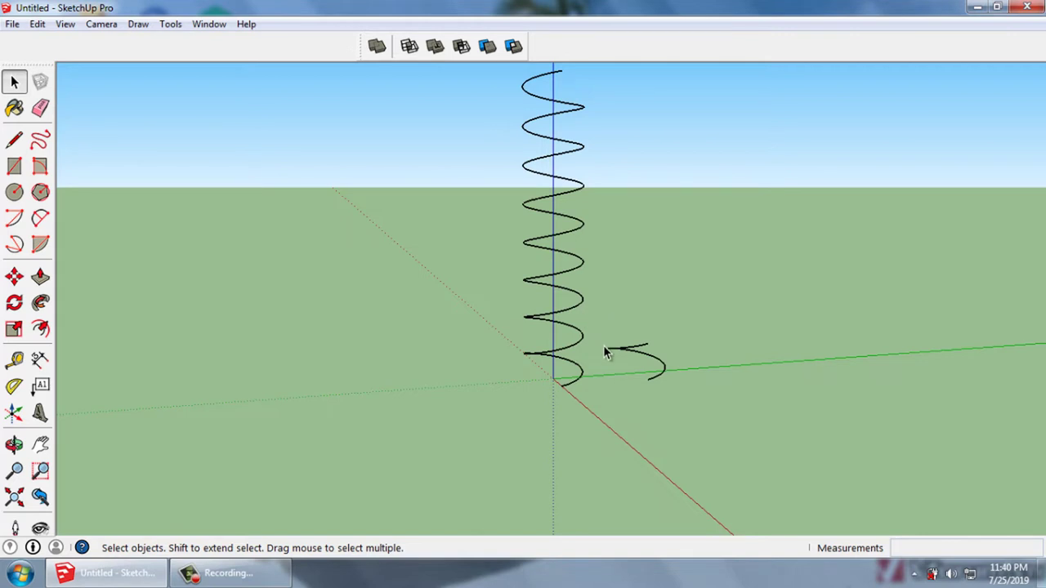
middle_drag(658, 357, 675, 370)
scroll(612, 348, down, 2)
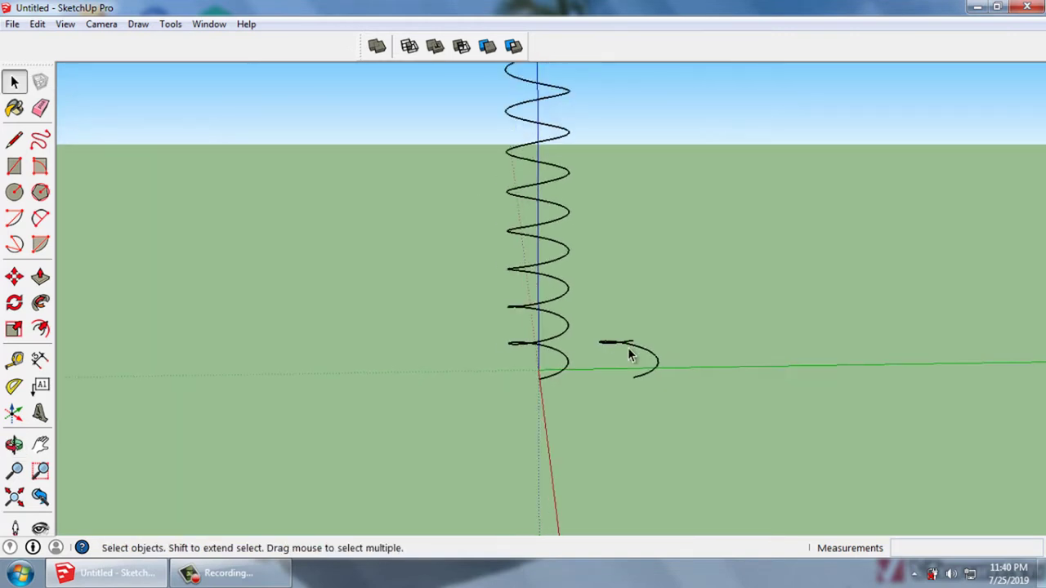
scroll(616, 261, down, 2)
scroll(593, 238, up, 1)
scroll(593, 239, up, 2)
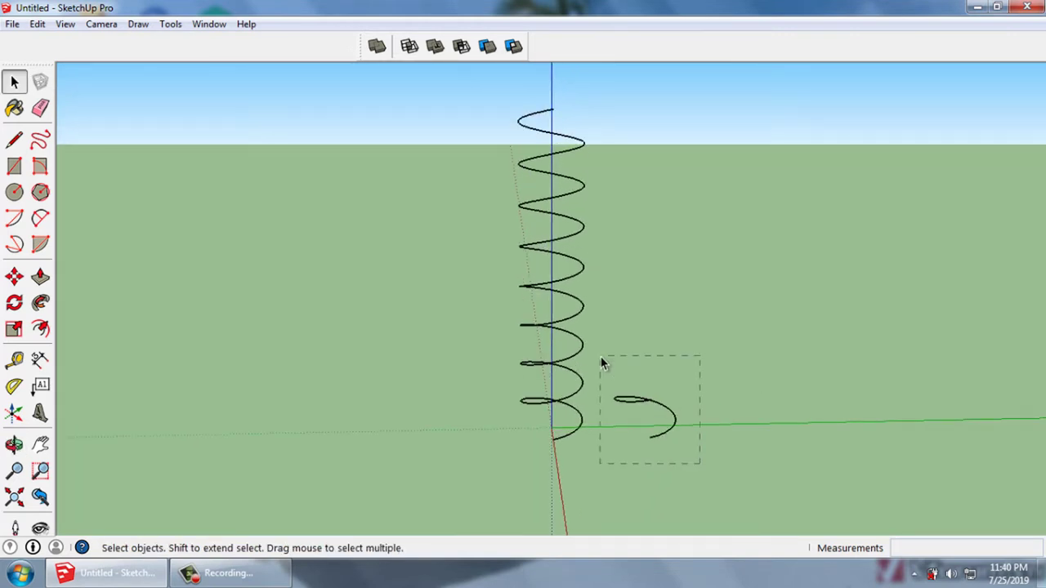
drag(600, 363, 602, 364)
scroll(626, 423, up, 2)
click(204, 401)
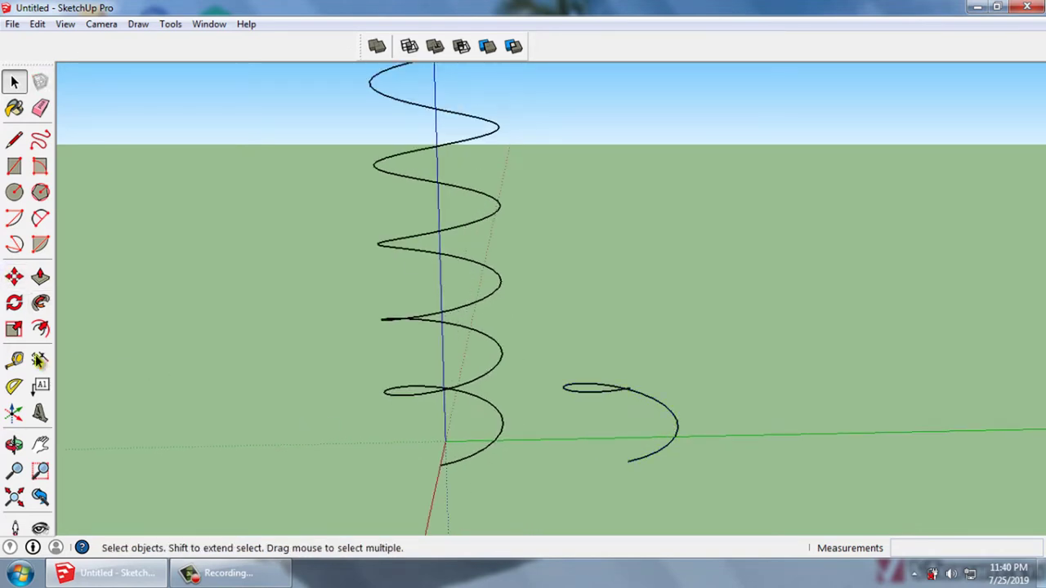
click(14, 361)
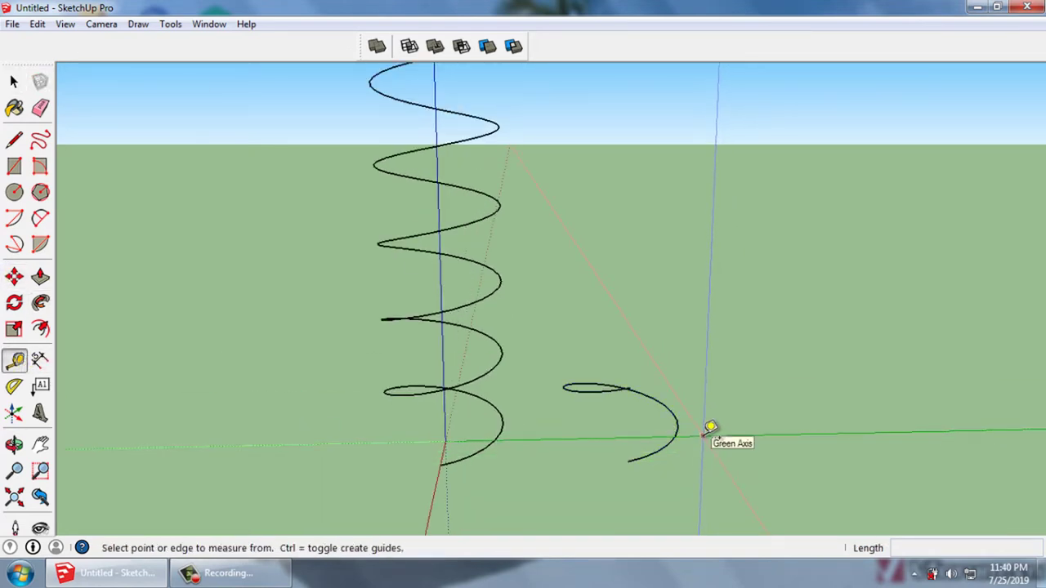
click(703, 436)
text(200)
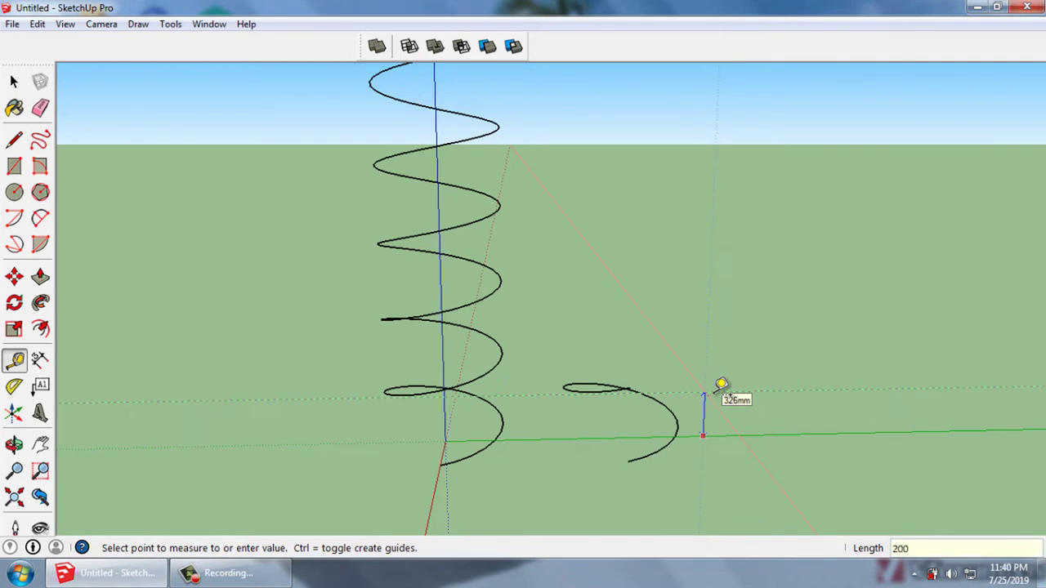
key(Return)
key(space)
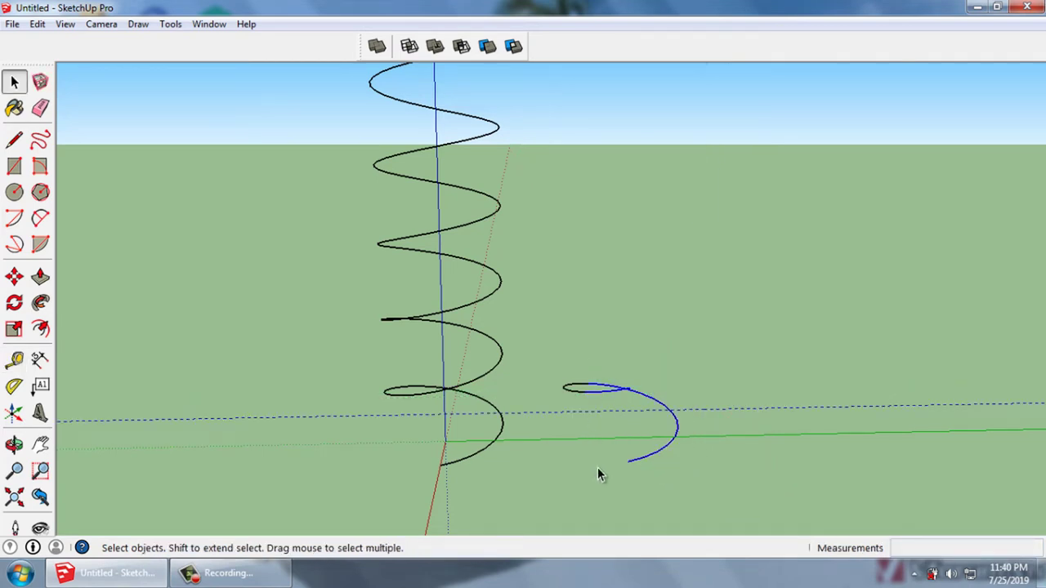
Squash the spare side curve vertically to 0.40 of its height
click(677, 434)
scroll(676, 451, up, 2)
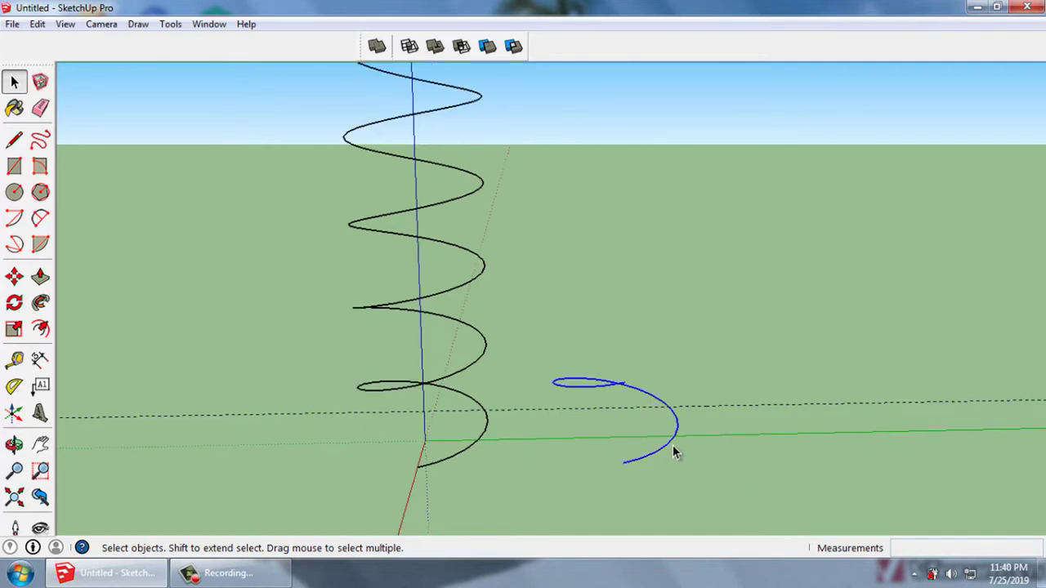
click(23, 328)
scroll(623, 367, up, 2)
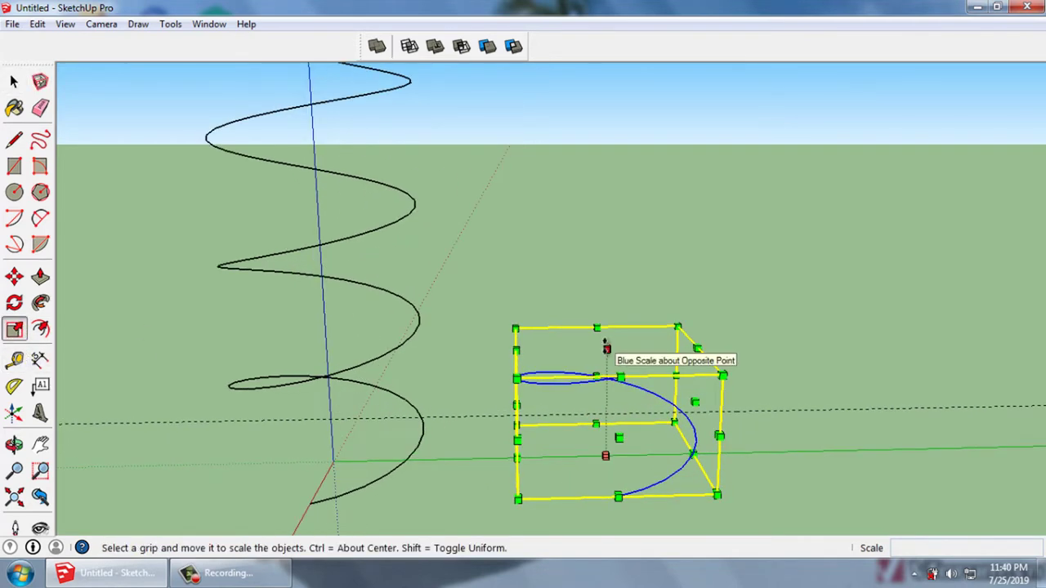
drag(610, 345, 613, 412)
key(space)
scroll(703, 489, down, 1)
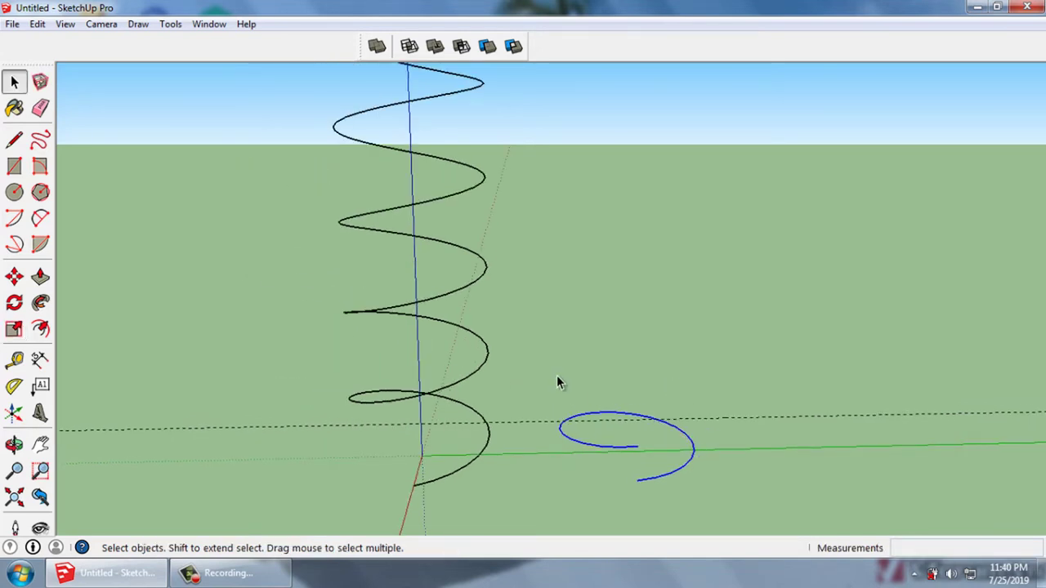
Copy the squashed curve onto the top endpoint of the spring
key(m)
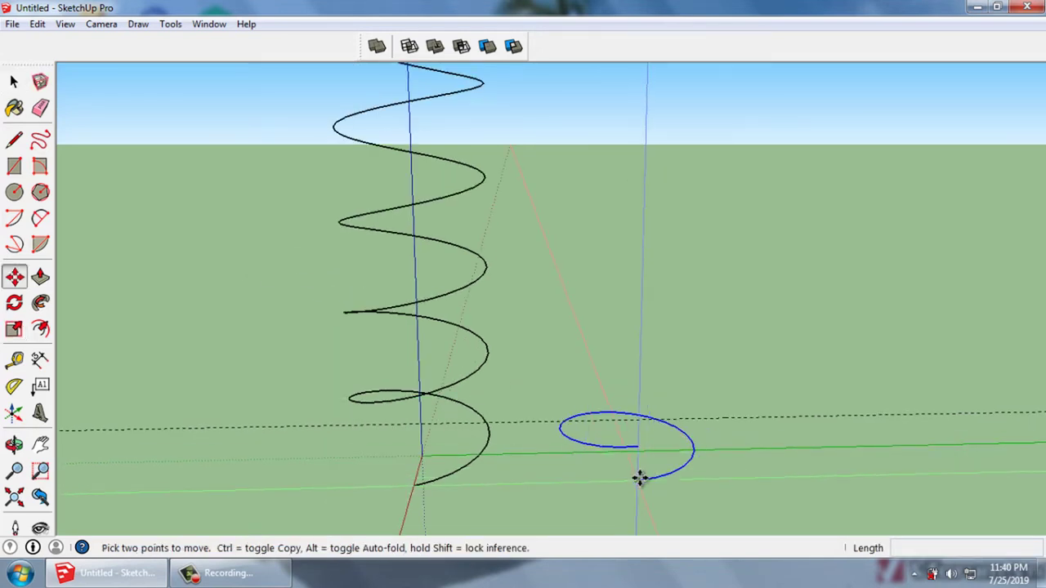
click(639, 481)
key(ctrl)
scroll(607, 404, down, 3)
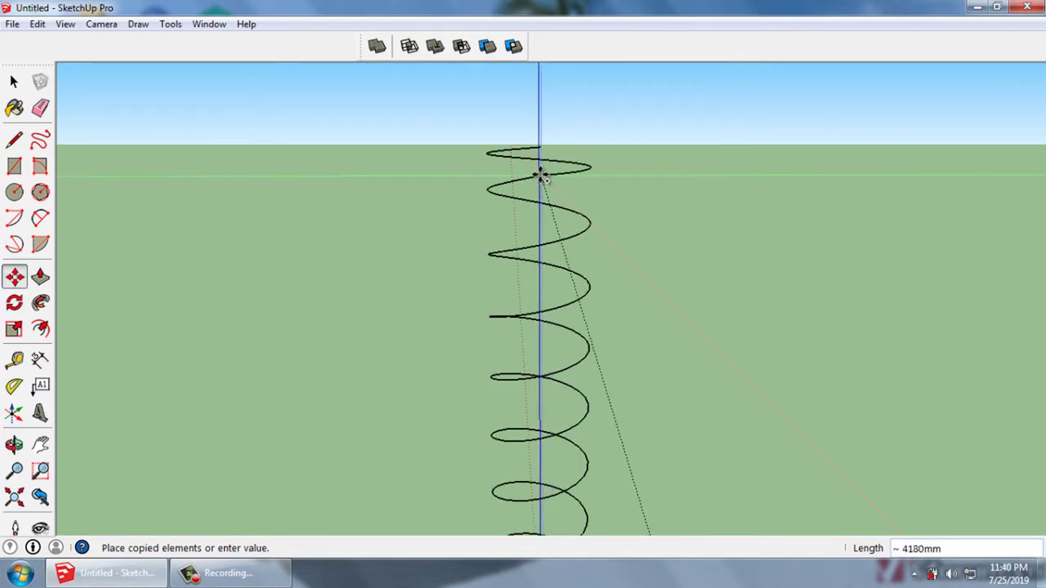
scroll(540, 170, up, 1)
scroll(529, 177, up, 2)
scroll(536, 177, down, 1)
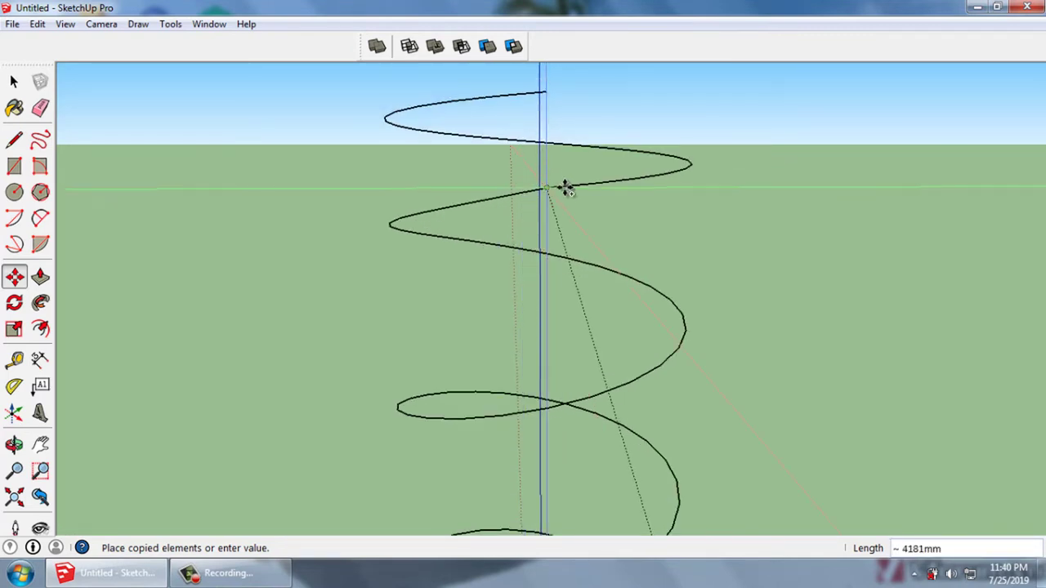
middle_drag(560, 187, 537, 196)
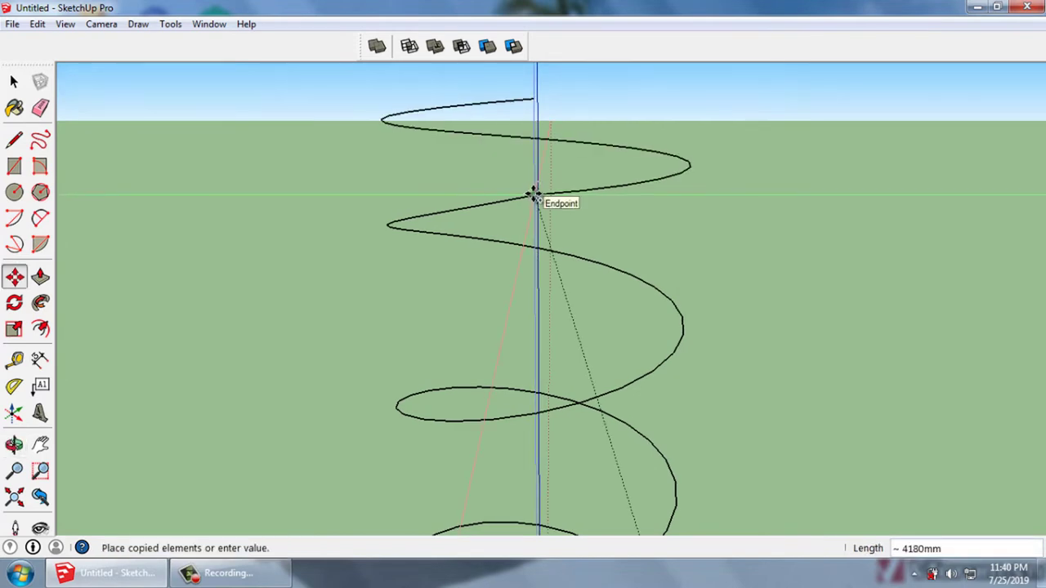
click(533, 196)
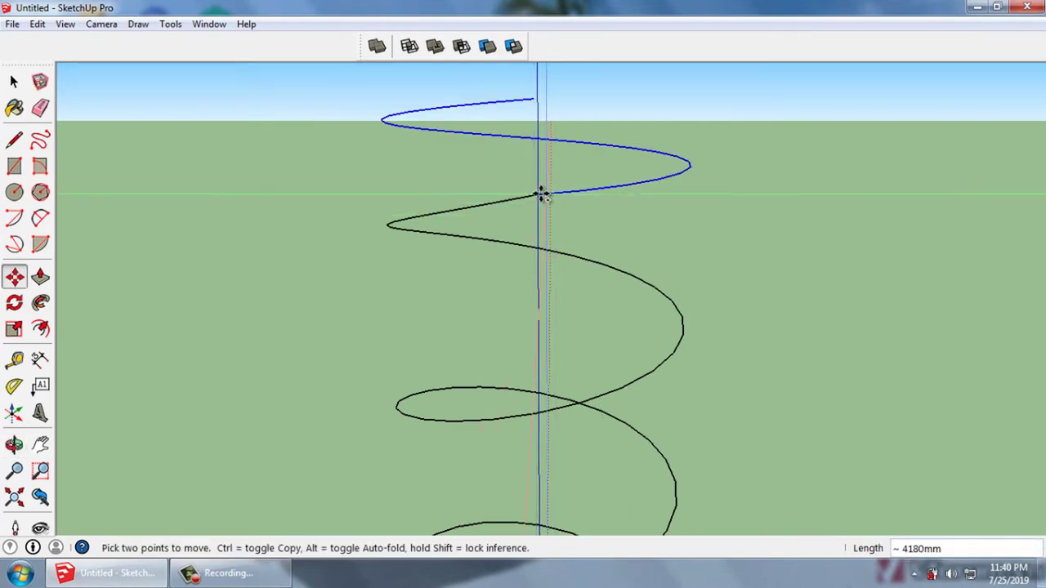
Copy the top turn end to end and array it into 7 copies
click(536, 194)
scroll(554, 196, down, 2)
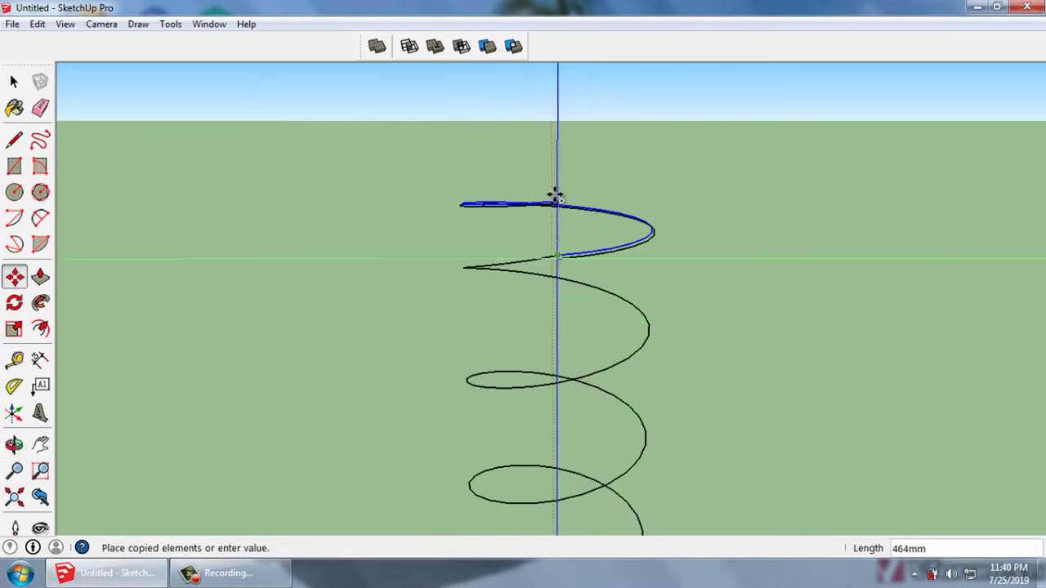
scroll(556, 201, up, 2)
scroll(555, 201, up, 2)
scroll(560, 198, up, 1)
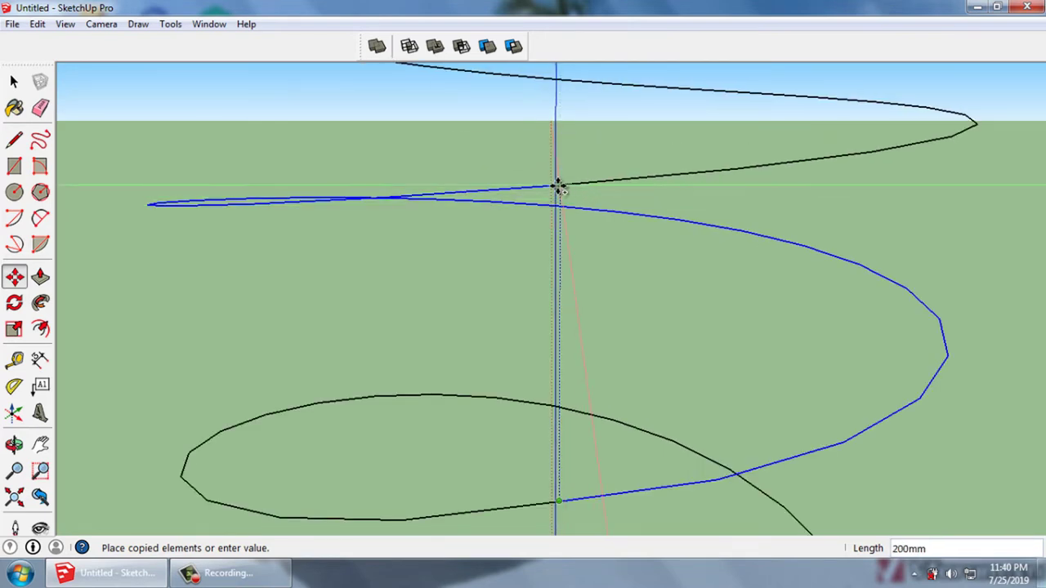
click(559, 188)
text(x)
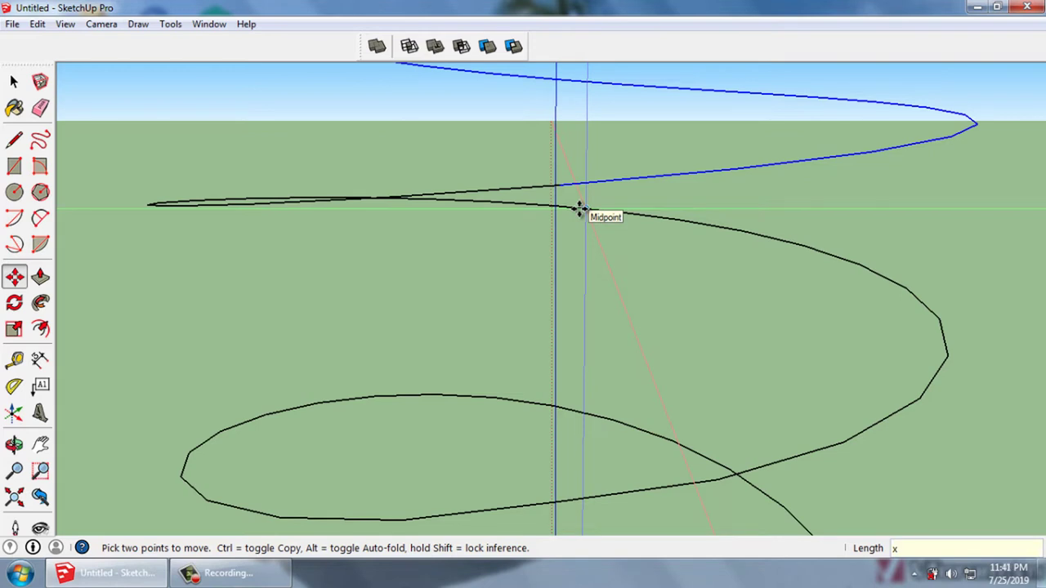
text(7)
key(Return)
key(space)
scroll(572, 327, down, 3)
Move the small loose spiral so it joins the helix start at the origin
scroll(560, 400, down, 2)
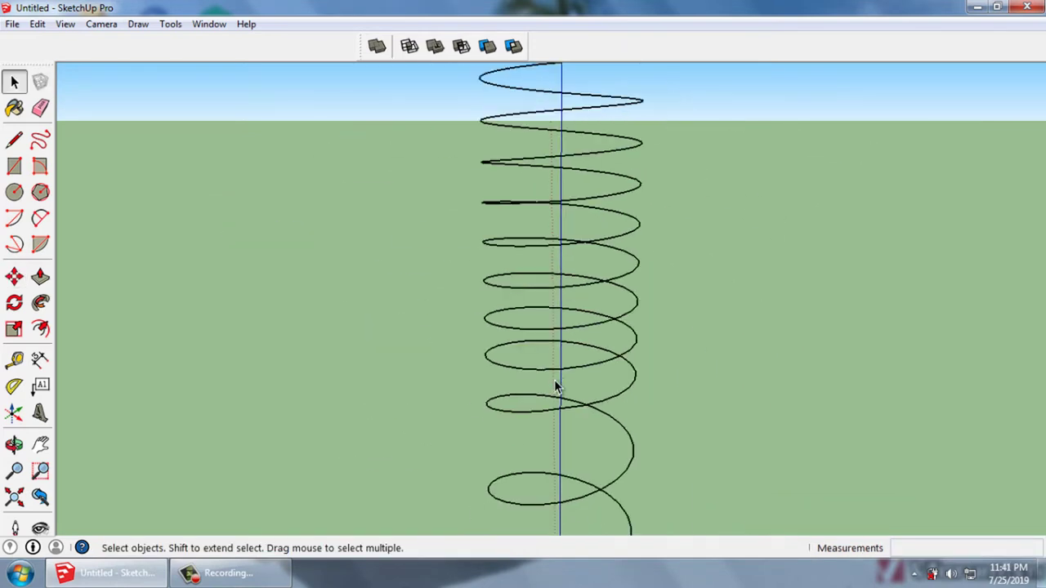
scroll(554, 386, down, 2)
scroll(552, 364, down, 2)
scroll(572, 327, down, 1)
middle_drag(596, 287, 619, 256)
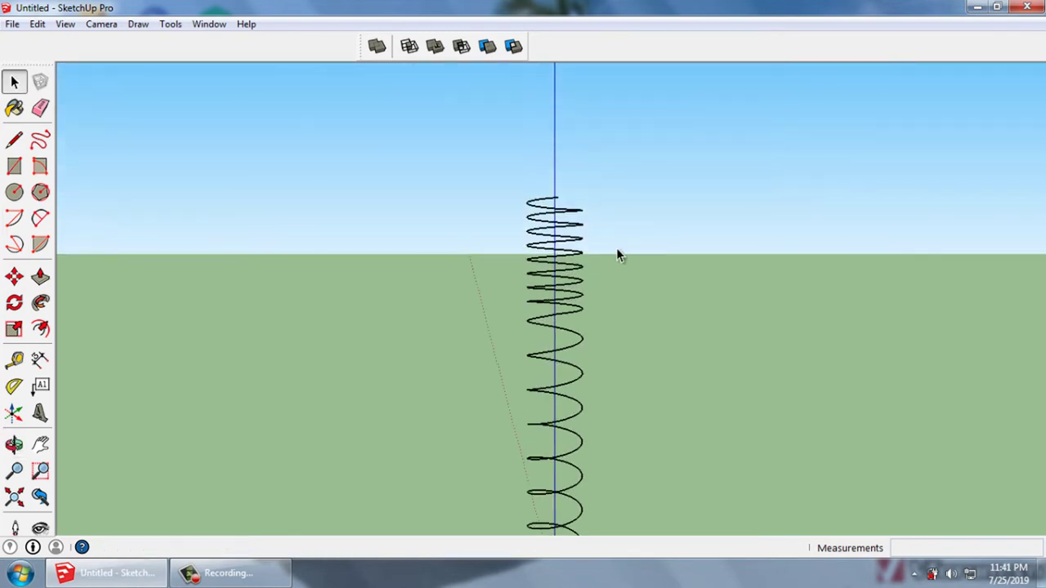
scroll(609, 253, down, 1)
scroll(587, 435, up, 1)
scroll(611, 511, down, 1)
scroll(620, 496, up, 3)
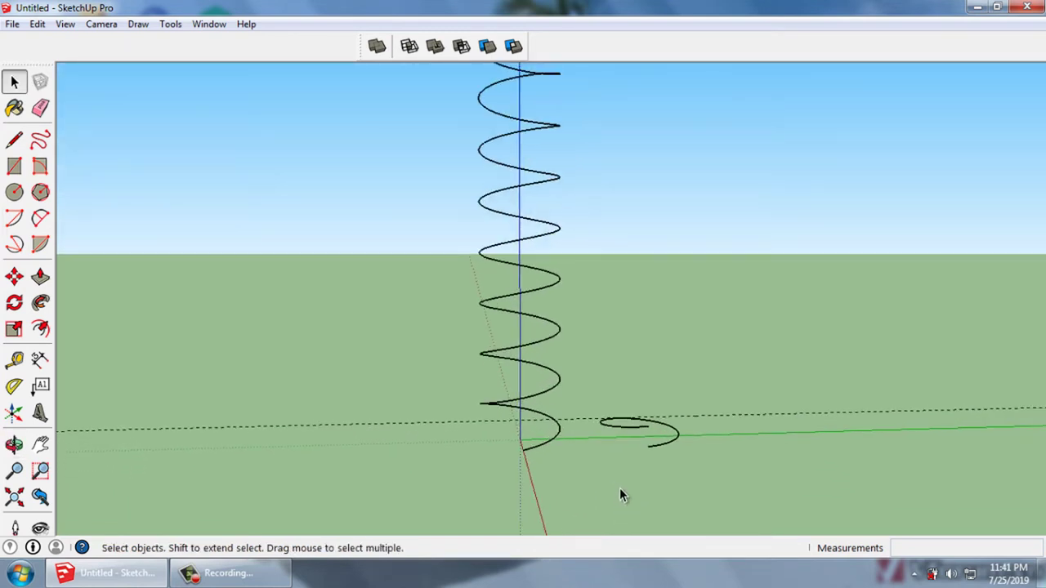
middle_drag(620, 490, 699, 466)
drag(570, 362, 742, 467)
middle_drag(742, 467, 692, 455)
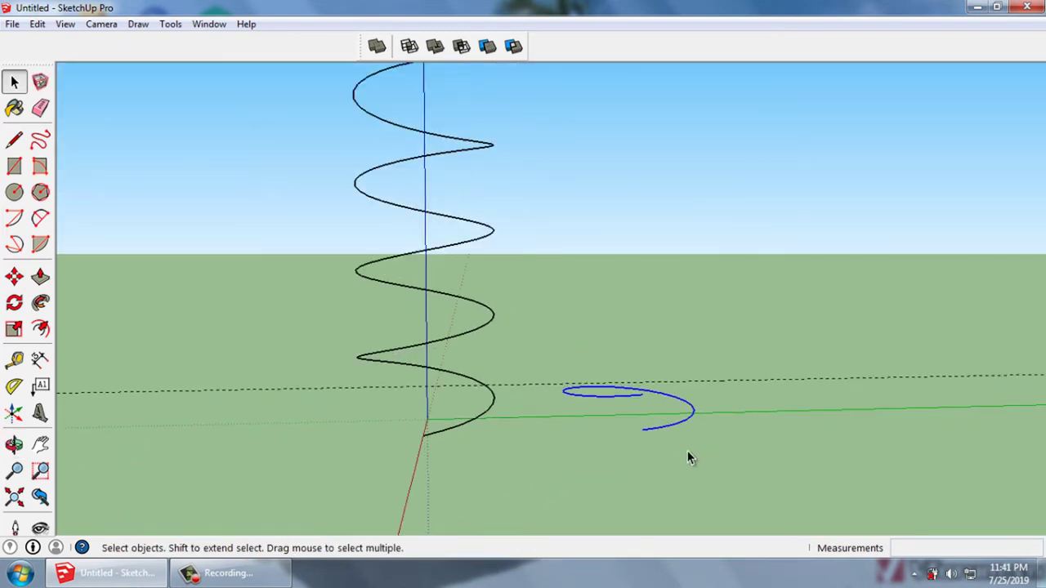
key(m)
scroll(639, 394, up, 2)
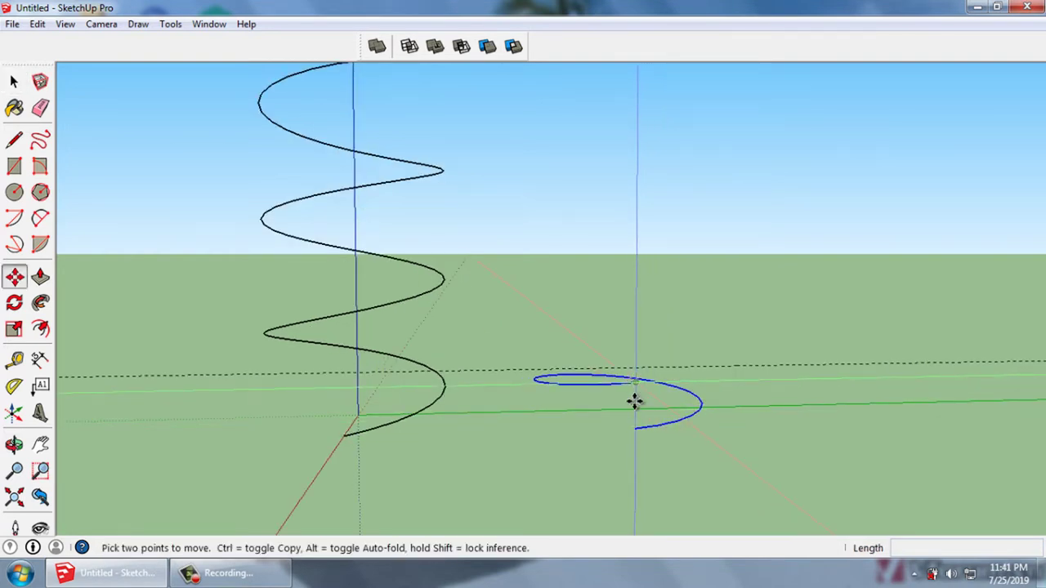
mouse_move(635, 400)
middle_down()
mouse_move(619, 436)
mouse_move(624, 395)
middle_up()
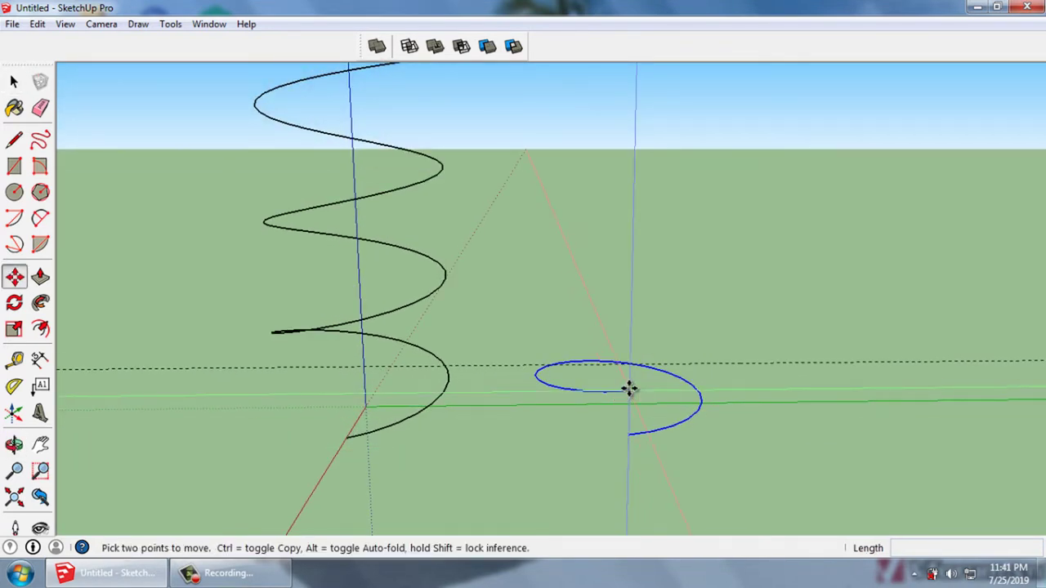
click(630, 390)
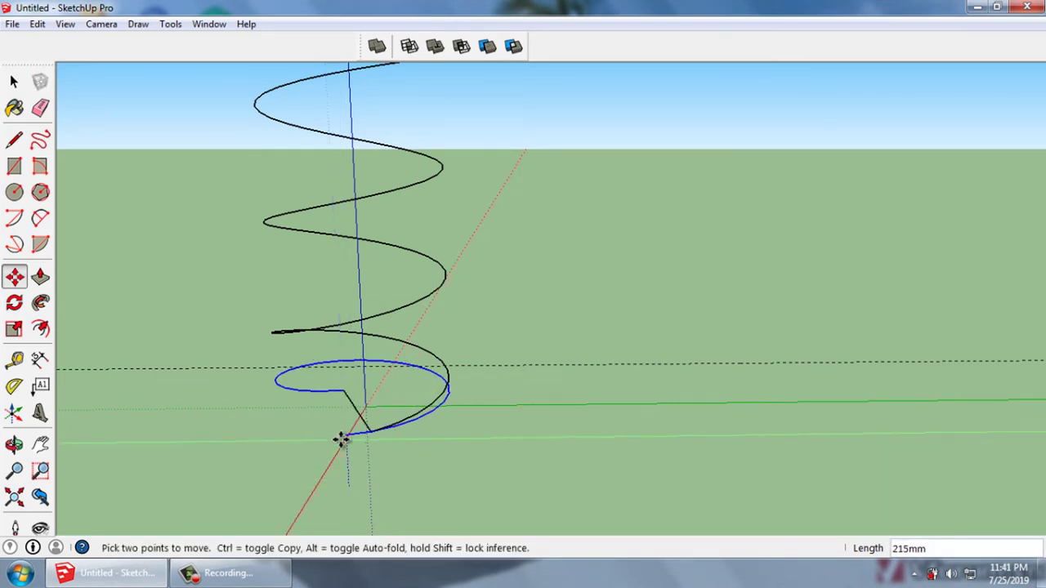
click(346, 456)
key(space)
Raise the entire connected coil 200 mm along the blue axis
triple_click(364, 483)
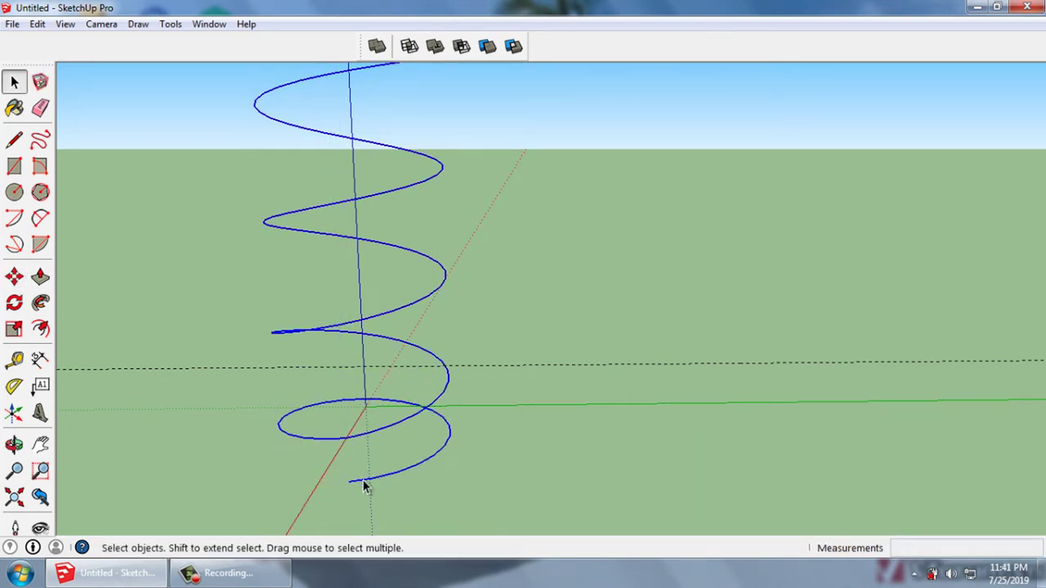
key(m)
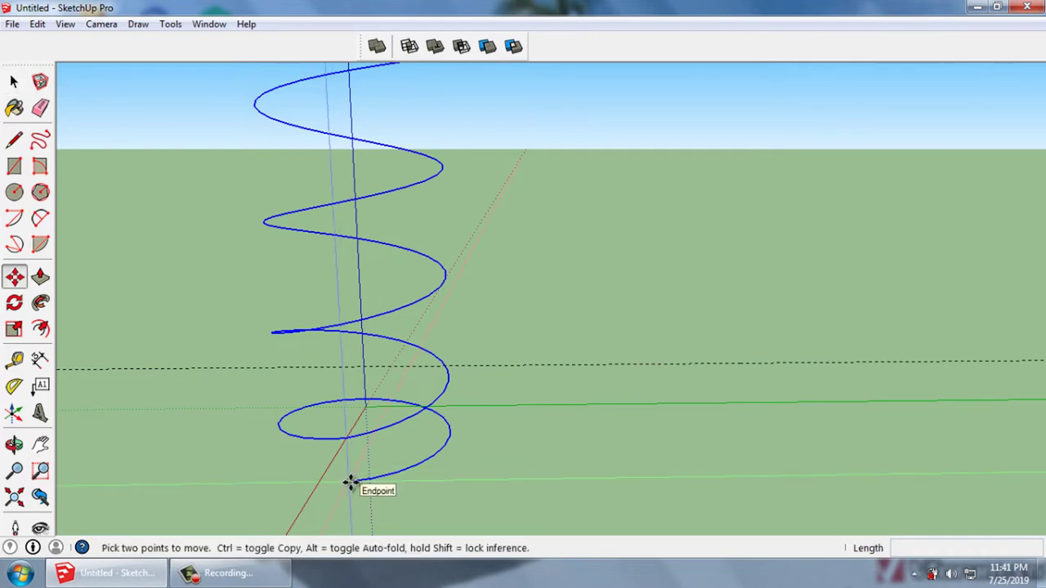
click(350, 483)
text(2)
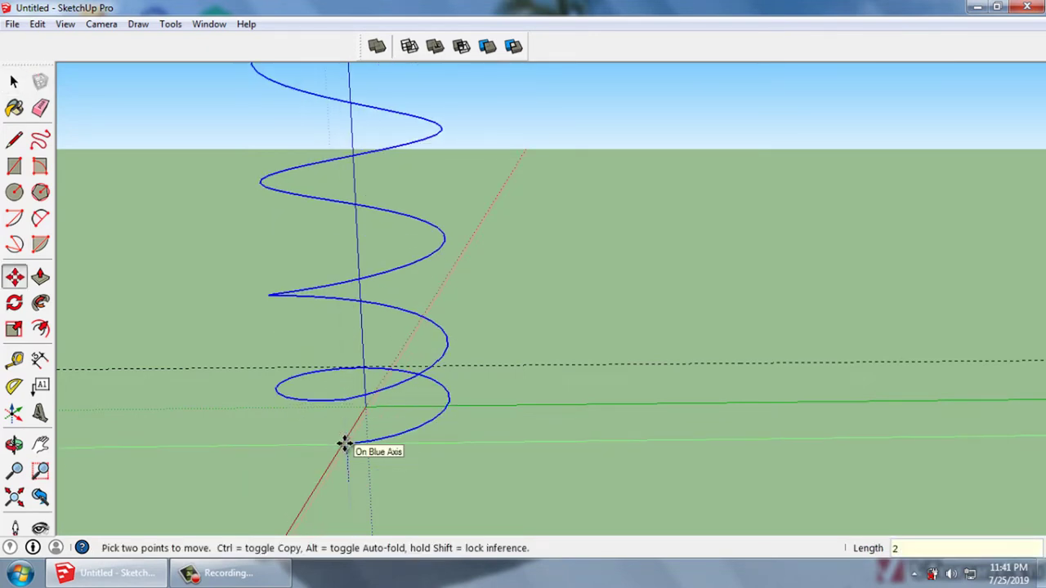
text(0)
key(Return)
key(space)
scroll(490, 470, down, 2)
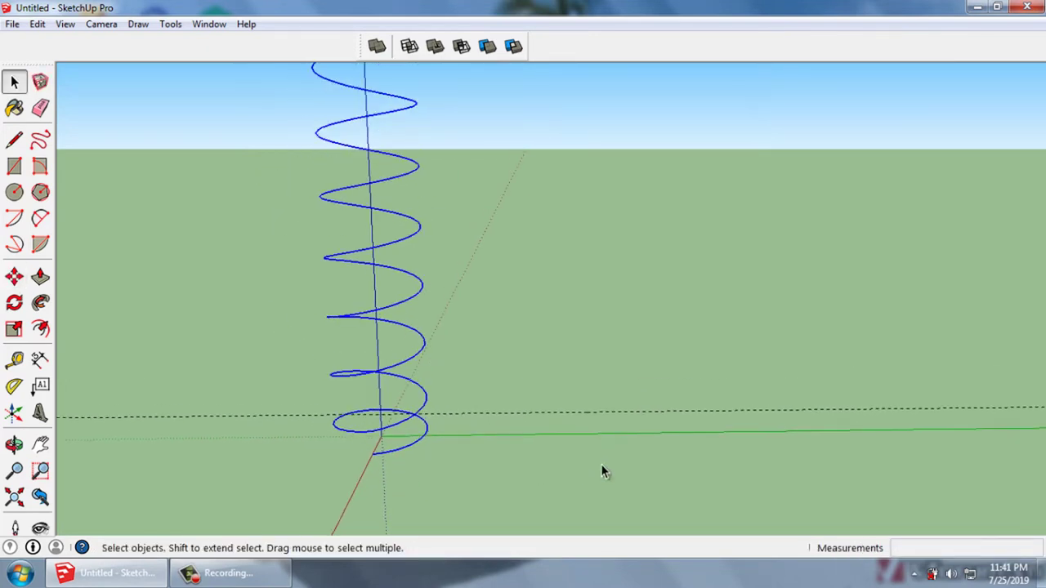
click(583, 370)
Draw an 80 mm radius circle centred on the helix's bottom endpoint
mouse_move(424, 460)
middle_down()
mouse_move(507, 458)
mouse_move(438, 498)
mouse_move(520, 469)
mouse_move(490, 418)
mouse_move(480, 483)
mouse_move(499, 483)
mouse_move(490, 474)
middle_up()
scroll(441, 457, up, 2)
scroll(444, 456, up, 2)
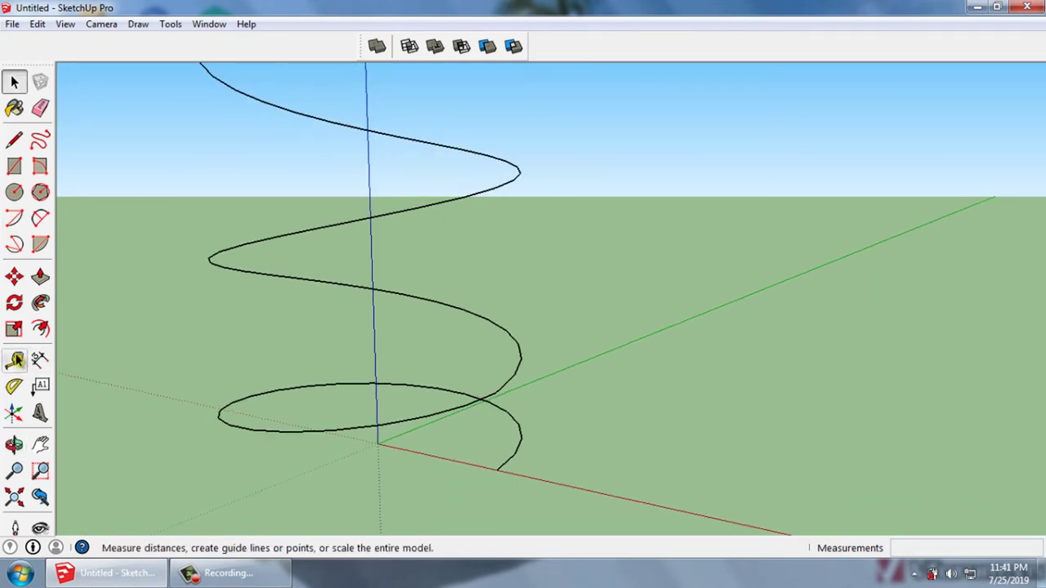
click(16, 193)
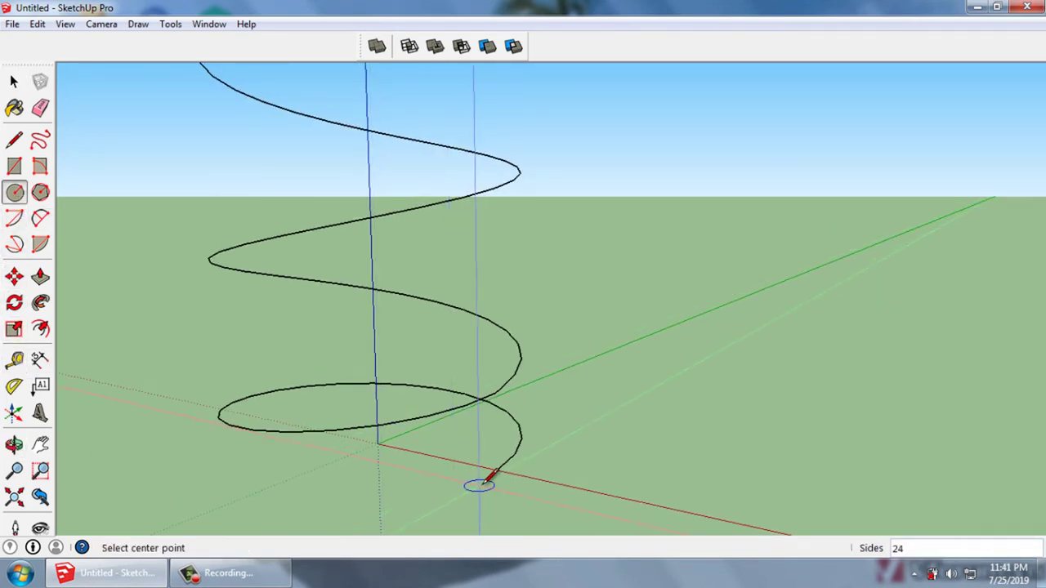
mouse_move(479, 485)
middle_down()
mouse_move(499, 453)
mouse_move(505, 474)
mouse_move(527, 435)
middle_up()
click(514, 445)
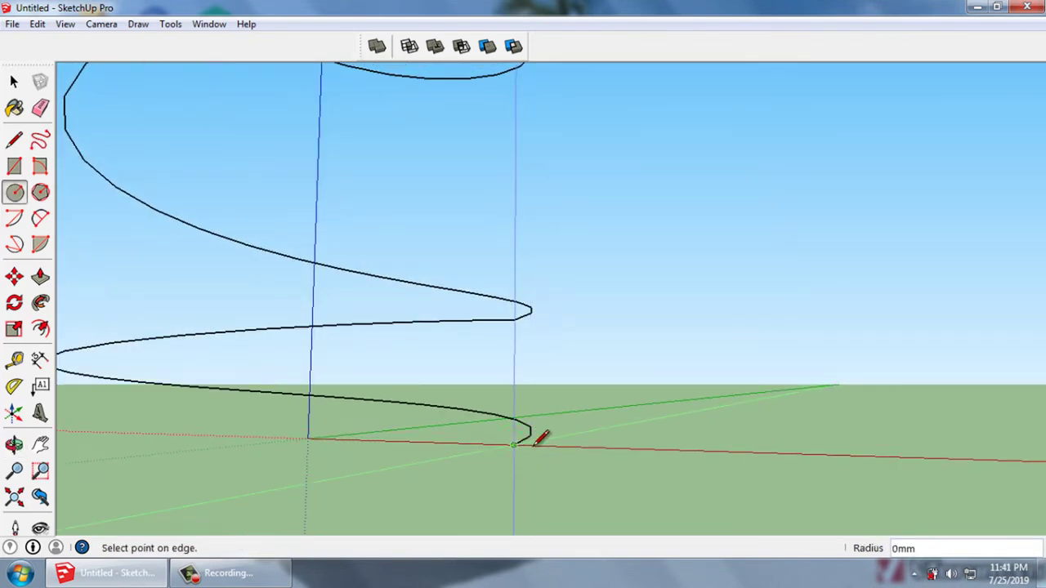
key(Return)
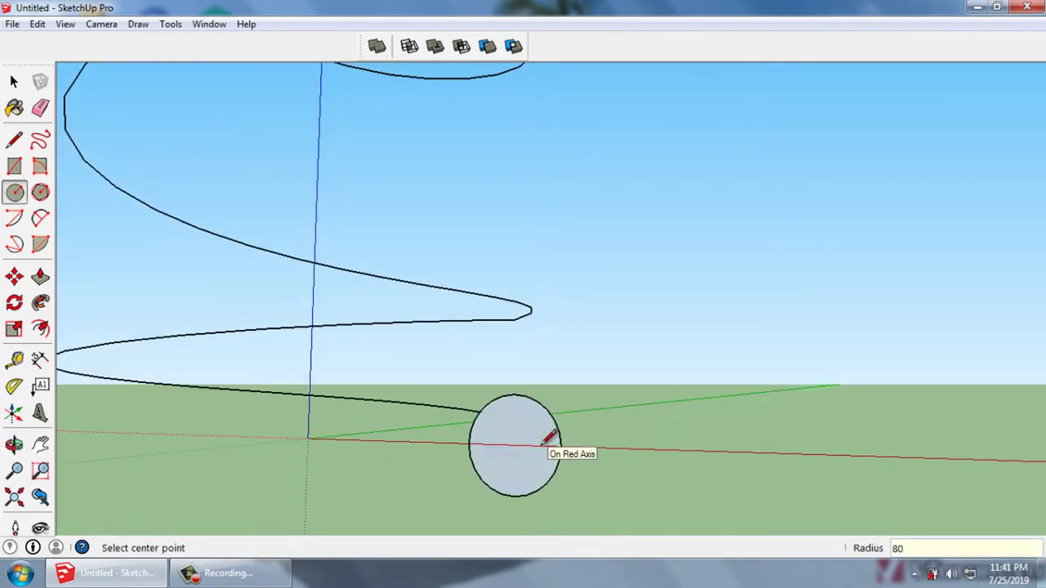
key(space)
Select the helix as the Follow Me path and pick the circle as the profile
mouse_move(539, 447)
middle_down()
mouse_move(479, 509)
mouse_move(516, 445)
middle_up()
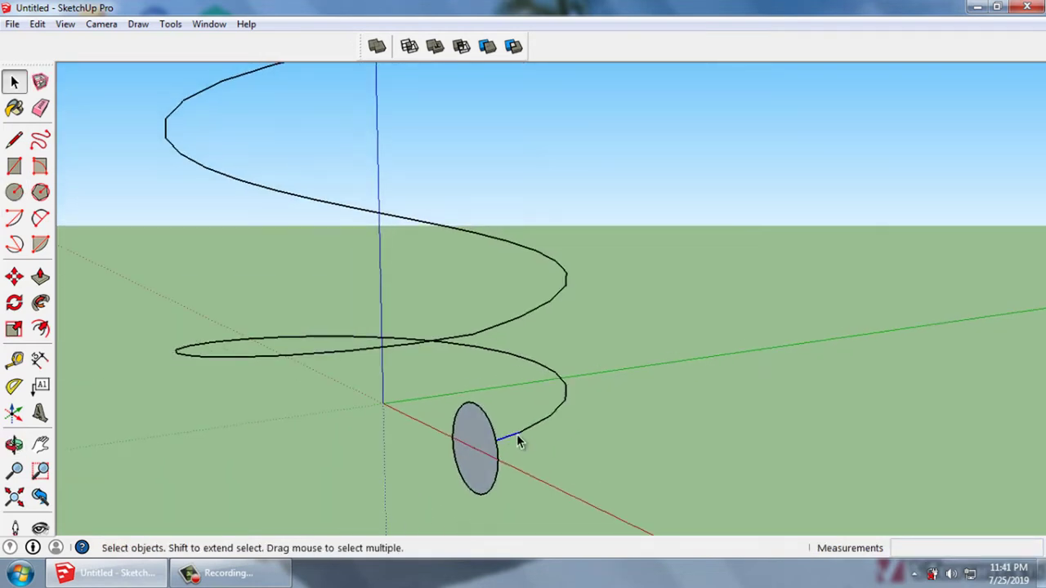
click(517, 434)
click(40, 303)
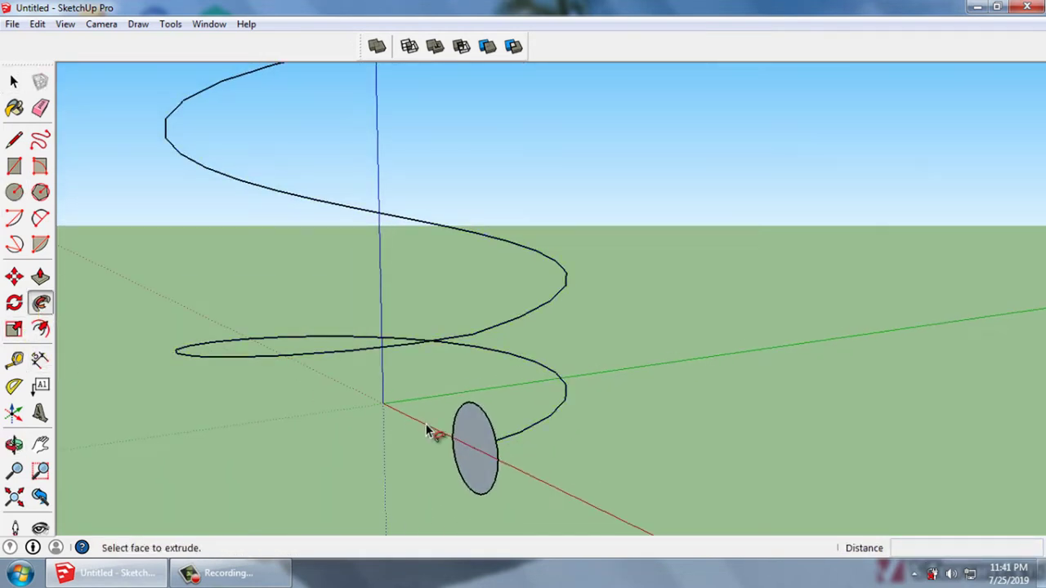
click(473, 446)
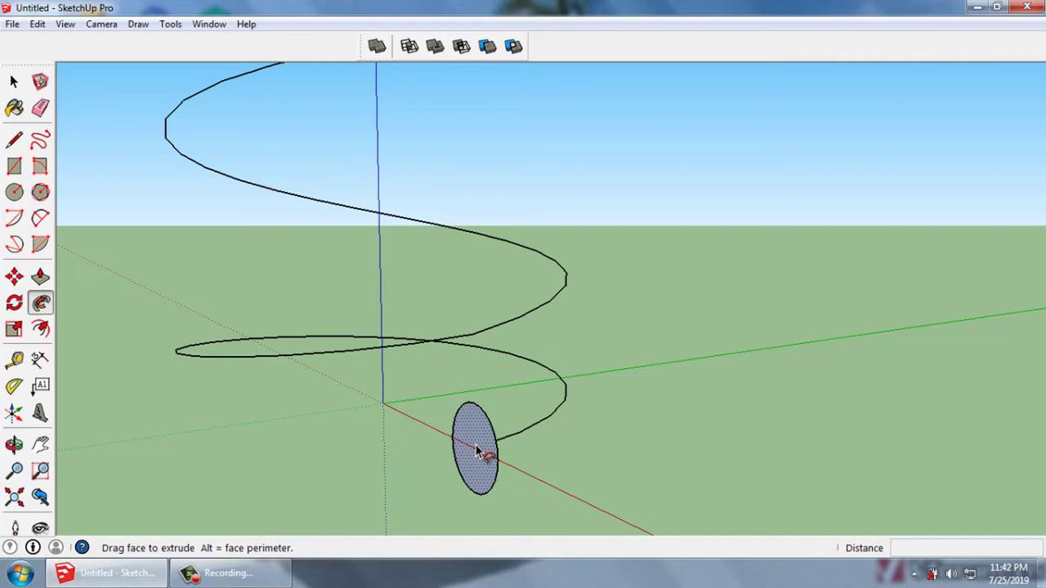
Sweep the 80 mm circle along the whole helix to form a tubular spring
click(478, 451)
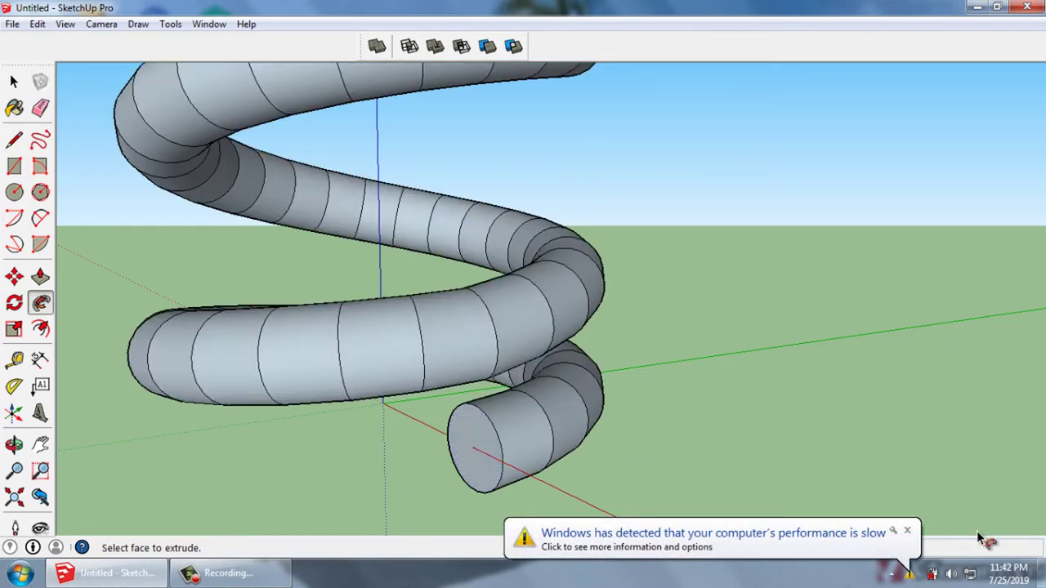
click(906, 531)
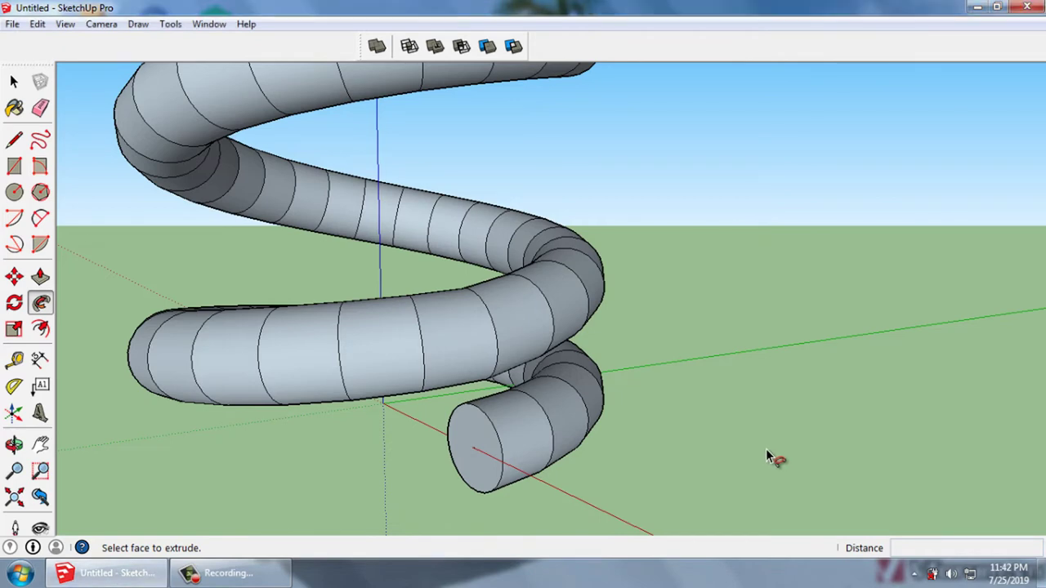
key(space)
scroll(766, 456, down, 2)
scroll(765, 449, down, 2)
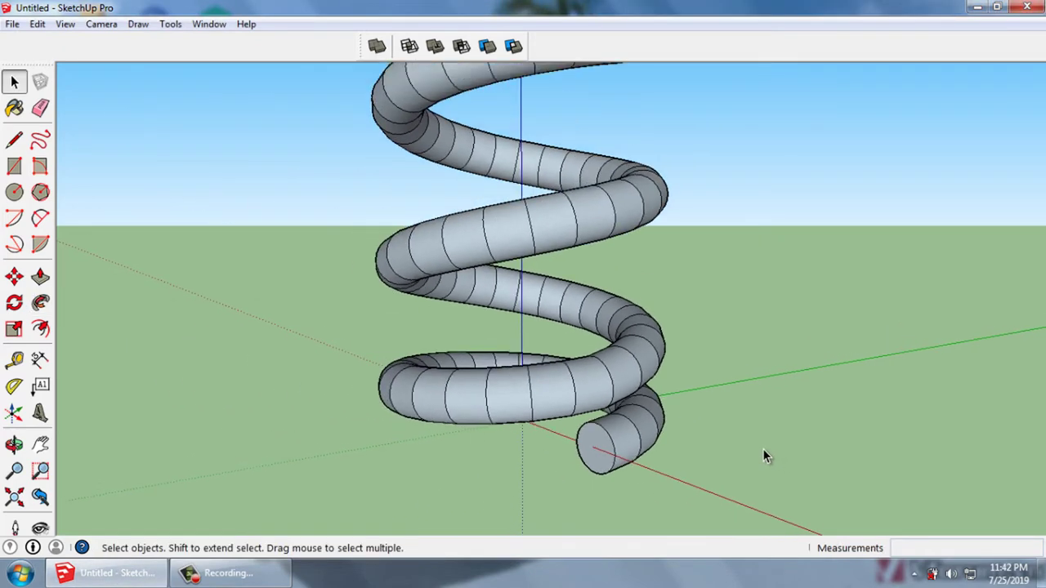
scroll(762, 449, down, 2)
scroll(744, 439, down, 2)
scroll(654, 450, down, 2)
Select the whole swept spring and make it a component
scroll(691, 421, down, 2)
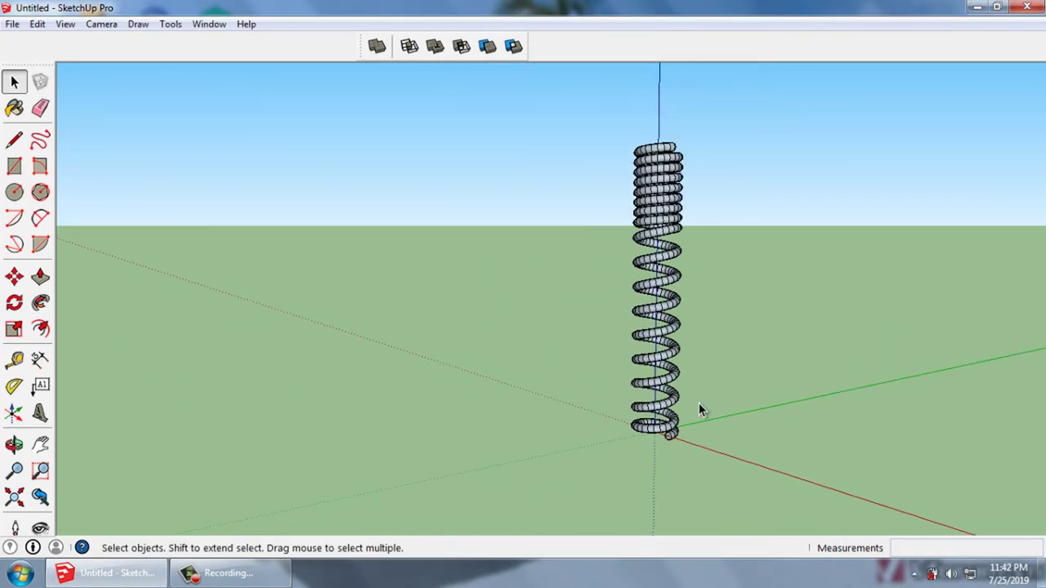
mouse_move(701, 409)
middle_down()
mouse_move(626, 443)
mouse_move(666, 420)
mouse_move(679, 384)
mouse_move(731, 413)
middle_up()
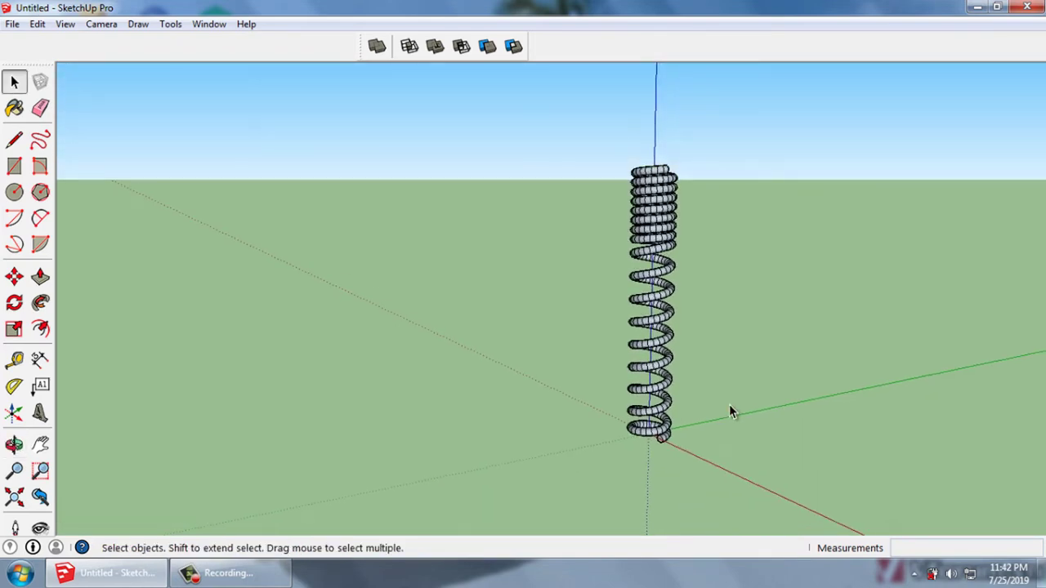
middle_drag(663, 453, 773, 423)
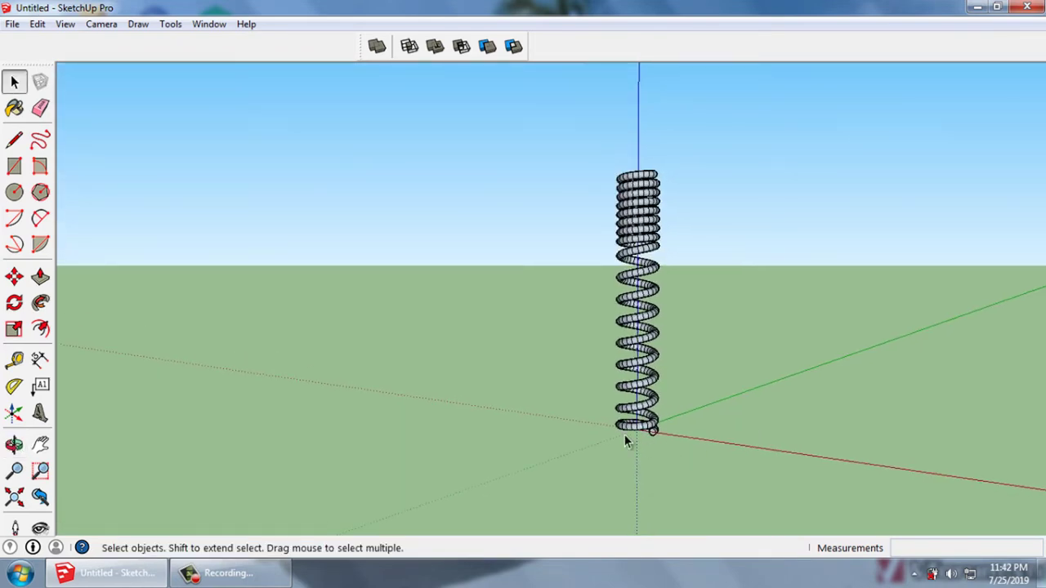
scroll(625, 434, up, 2)
scroll(624, 428, up, 2)
scroll(650, 442, up, 2)
mouse_move(659, 445)
middle_down()
mouse_move(677, 397)
mouse_move(682, 441)
mouse_move(599, 565)
middle_up()
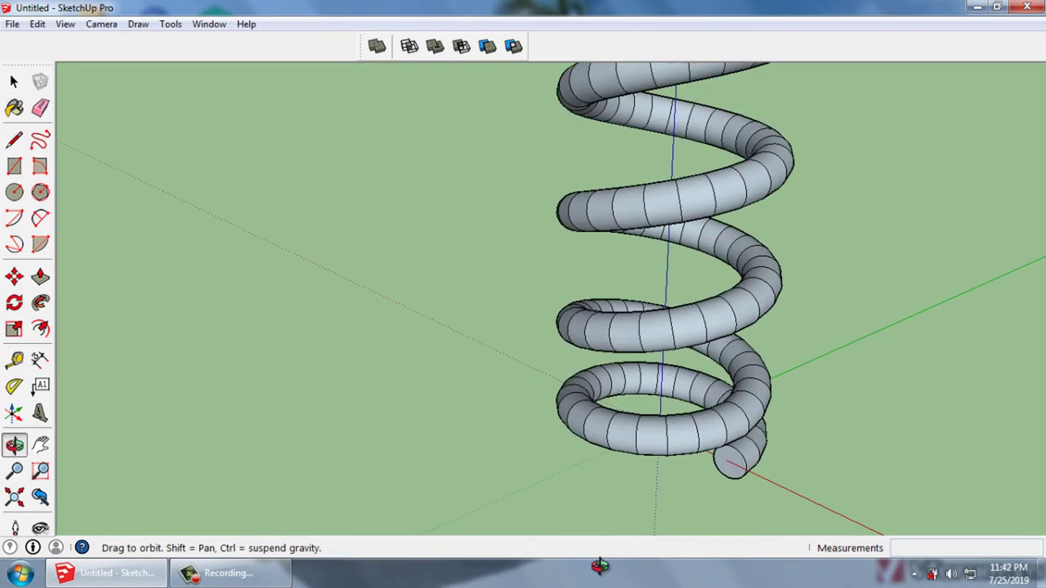
middle_drag(714, 434, 712, 458)
triple_click(707, 448)
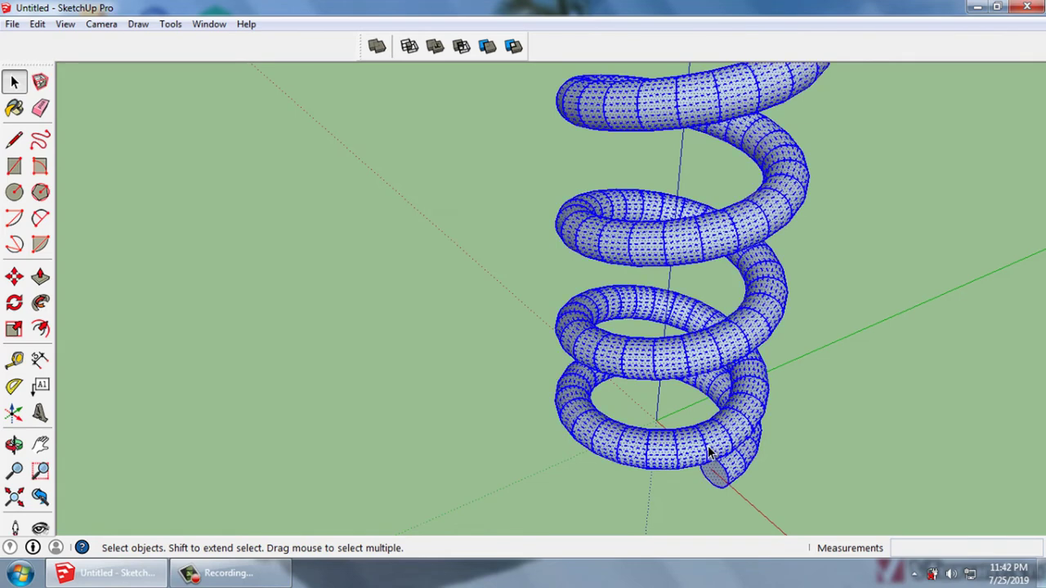
key(g)
key(Return)
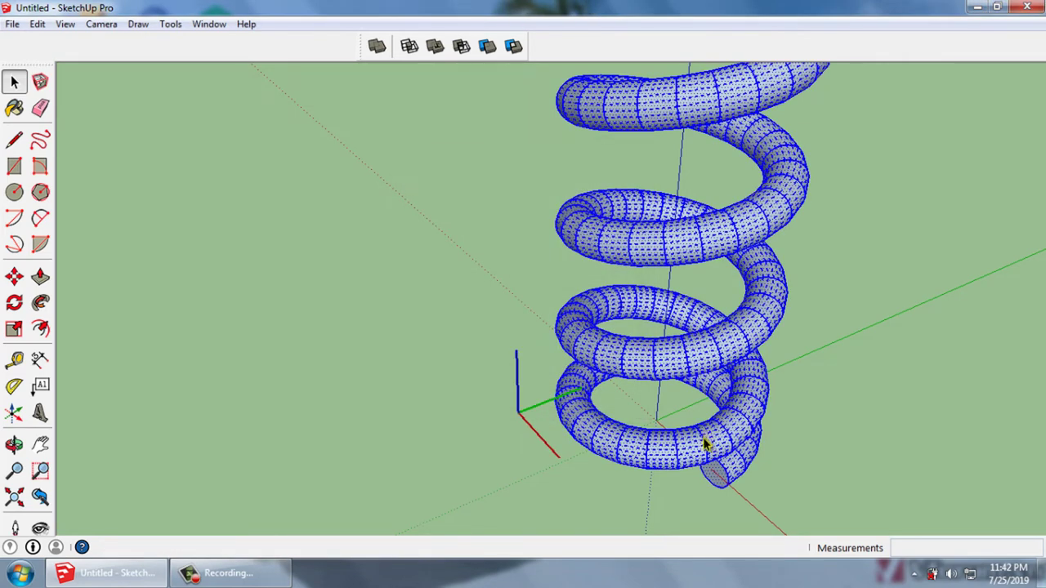
Hide the spring component and delete the leftover helix path curve
right_click(703, 437)
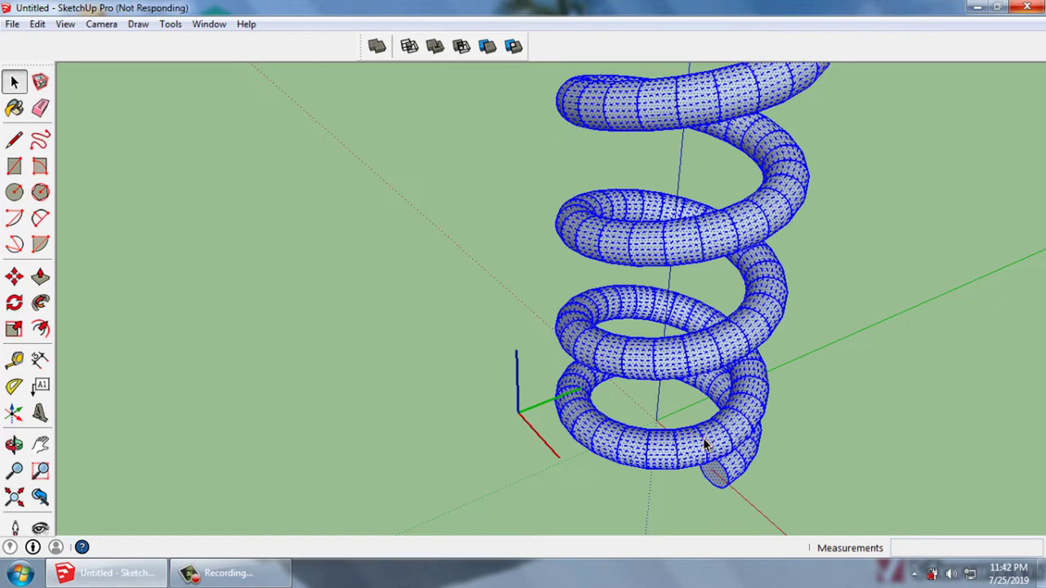
click(755, 111)
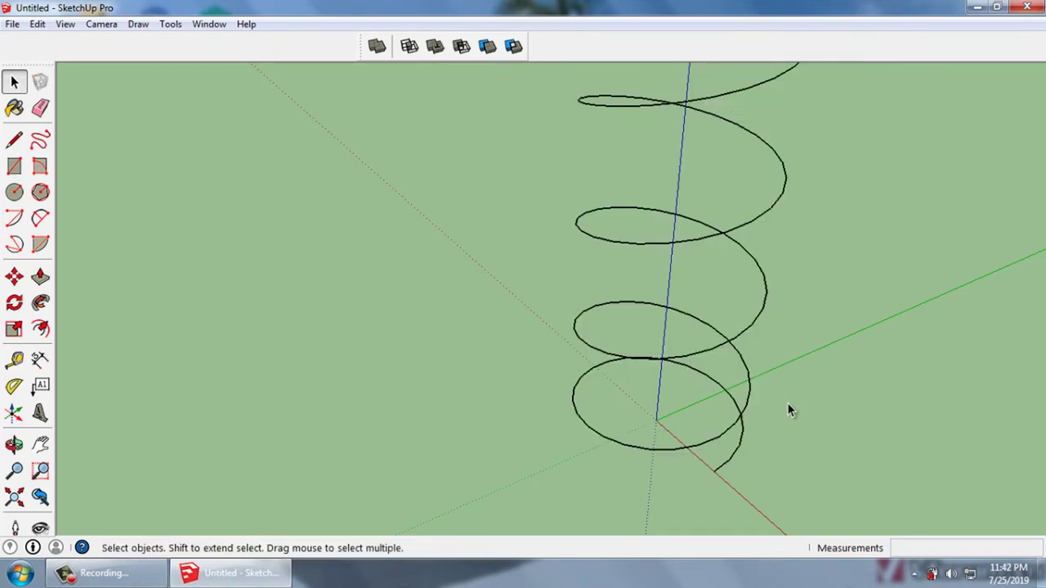
middle_drag(783, 399, 773, 392)
middle_drag(701, 425, 761, 394)
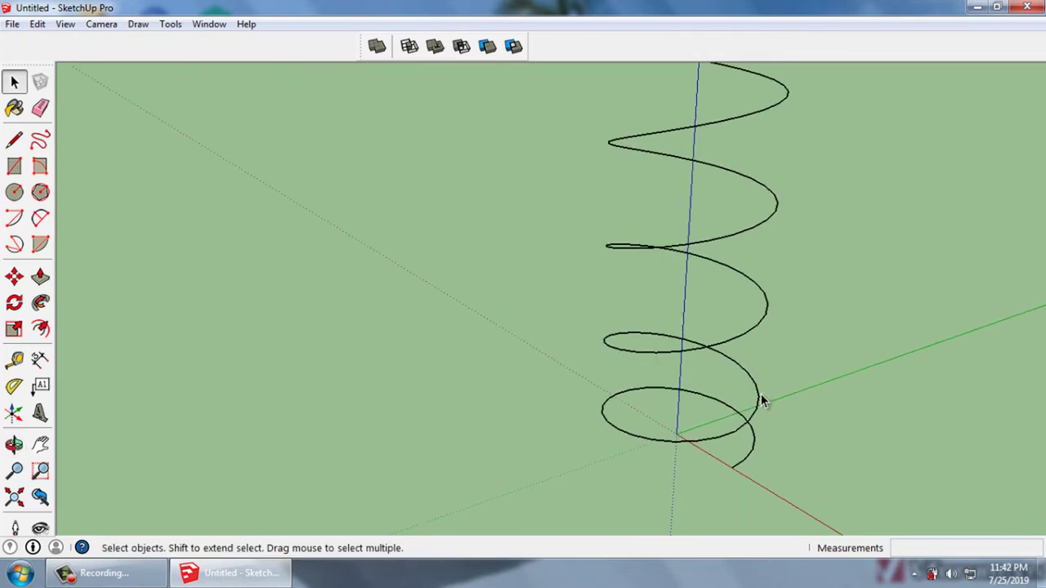
click(759, 400)
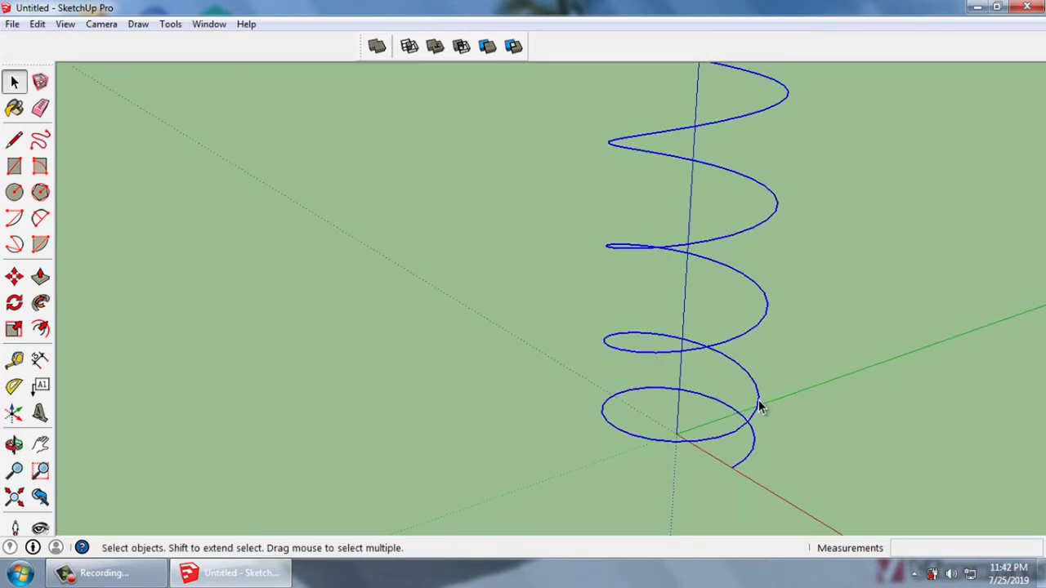
key(Delete)
click(39, 26)
mouse_move(66, 285)
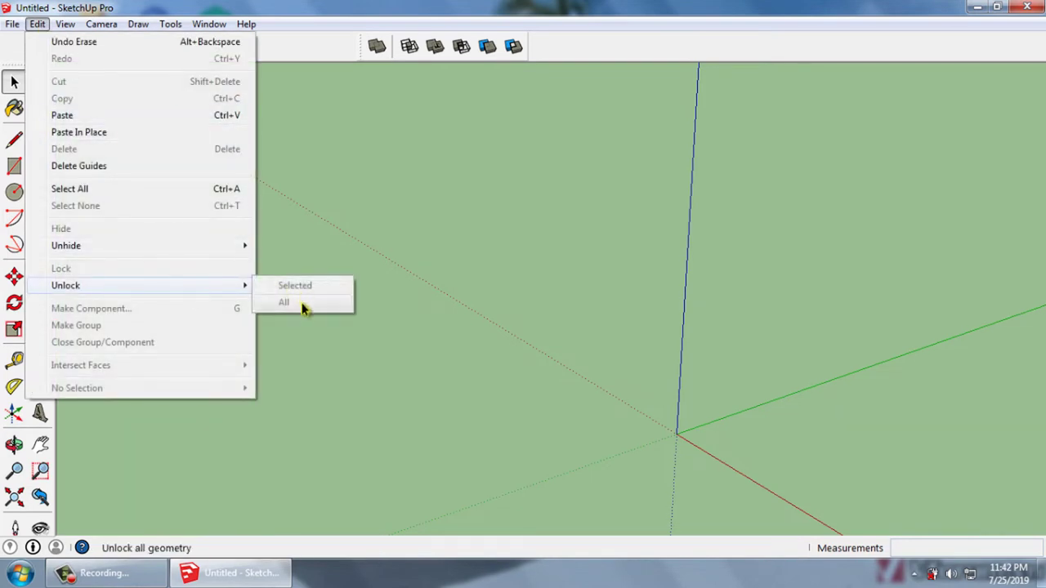
click(282, 280)
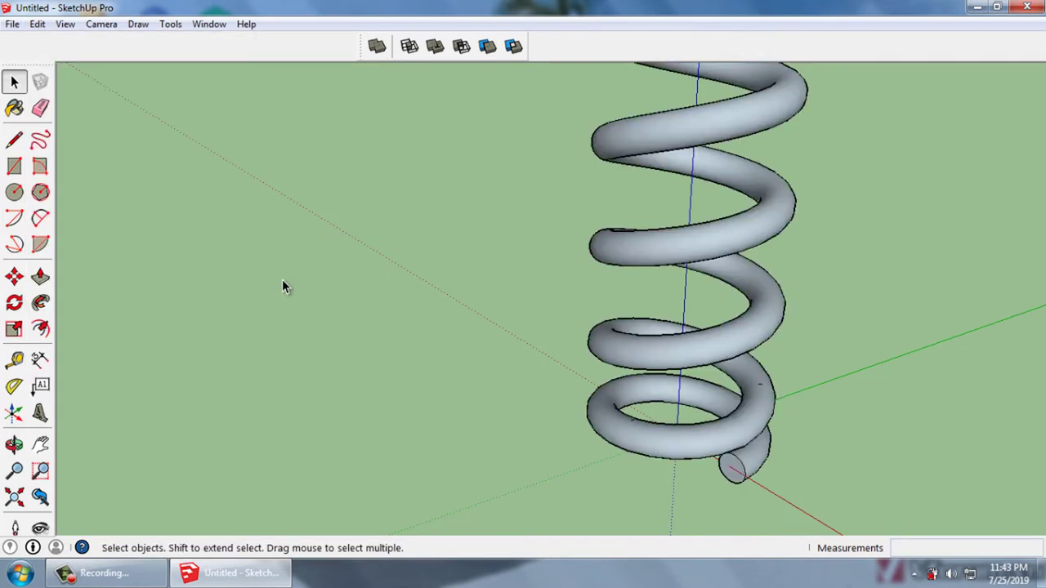
scroll(282, 286, down, 2)
scroll(413, 324, down, 2)
mouse_move(627, 282)
middle_down()
mouse_move(263, 364)
mouse_move(792, 448)
middle_up()
scroll(488, 362, down, 3)
scroll(488, 348, down, 3)
mouse_move(487, 348)
middle_down()
mouse_move(554, 211)
mouse_move(502, 210)
mouse_move(561, 215)
mouse_move(530, 290)
middle_up()
scroll(502, 210, up, 2)
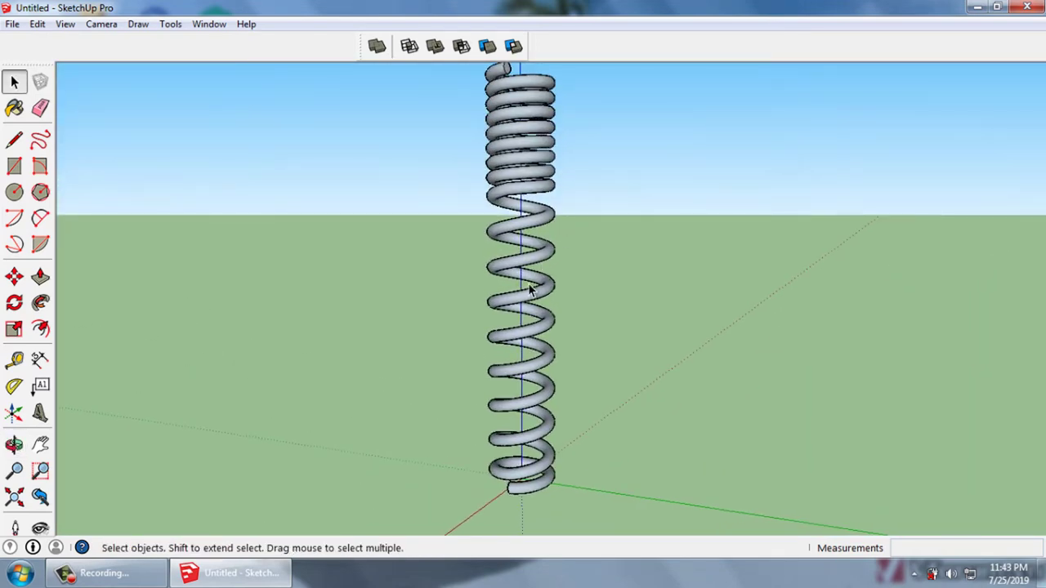
scroll(529, 290, up, 1)
scroll(530, 296, down, 2)
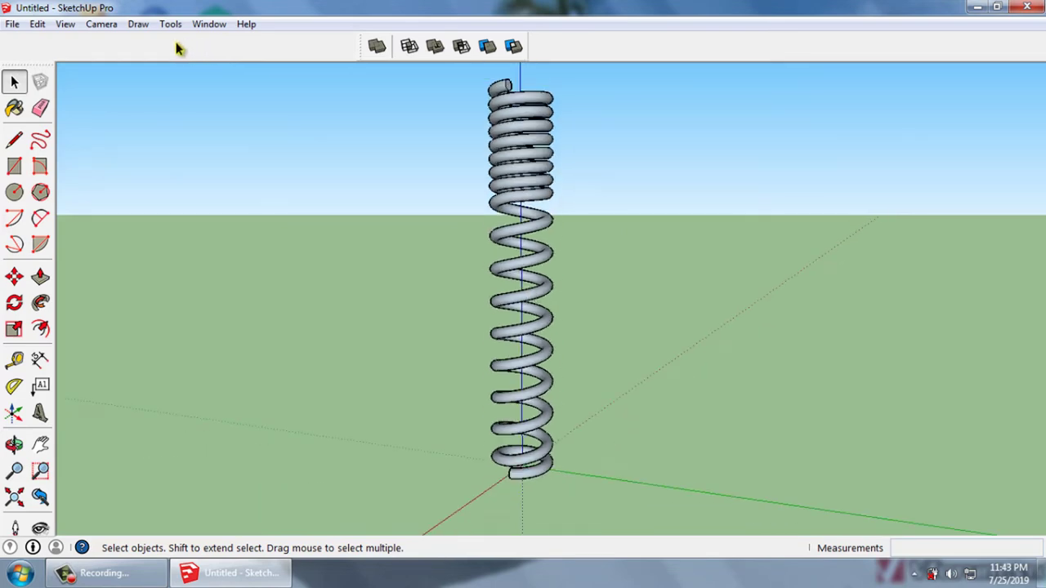
click(38, 23)
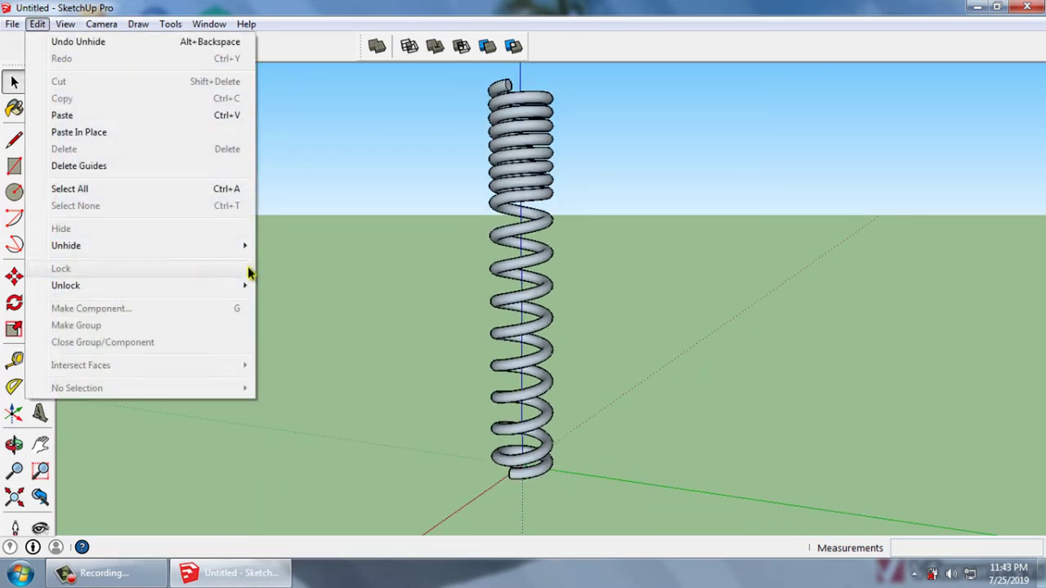
click(538, 238)
click(537, 232)
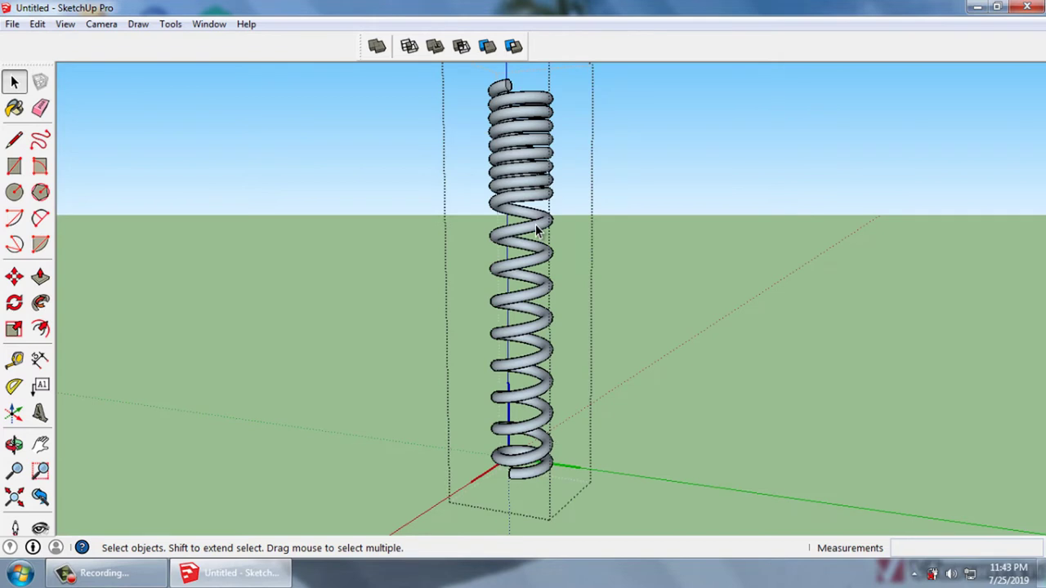
right_click(536, 225)
click(571, 267)
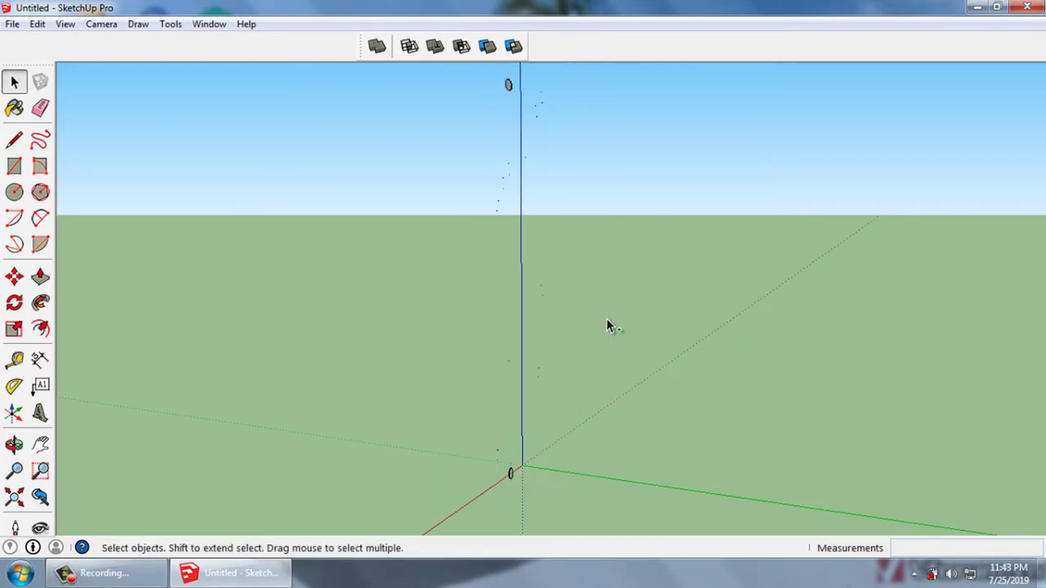
key(ctrl+z)
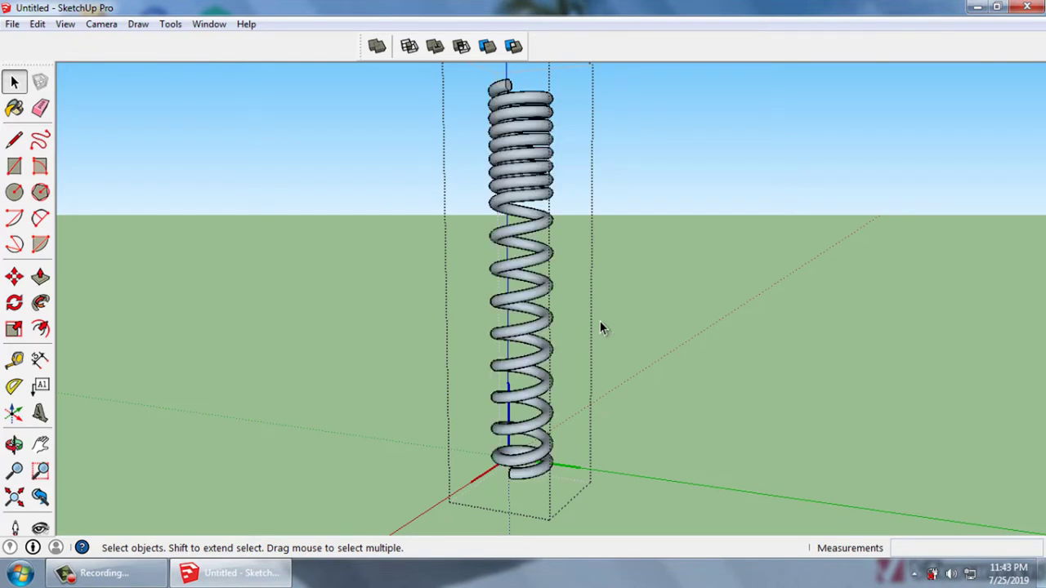
click(580, 245)
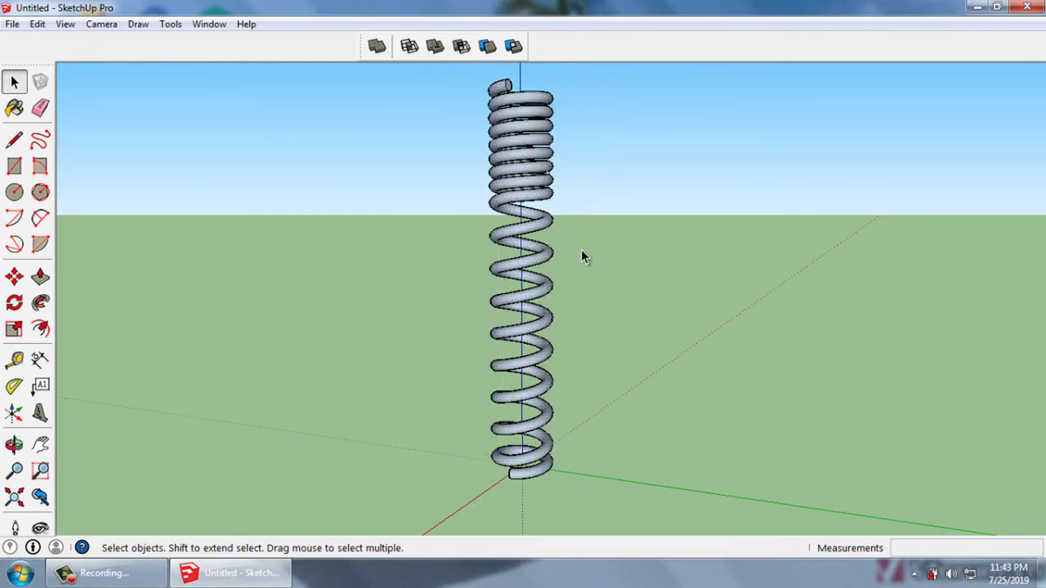
right_click(527, 185)
Draw a 400 radius circle centred on the origin
click(573, 232)
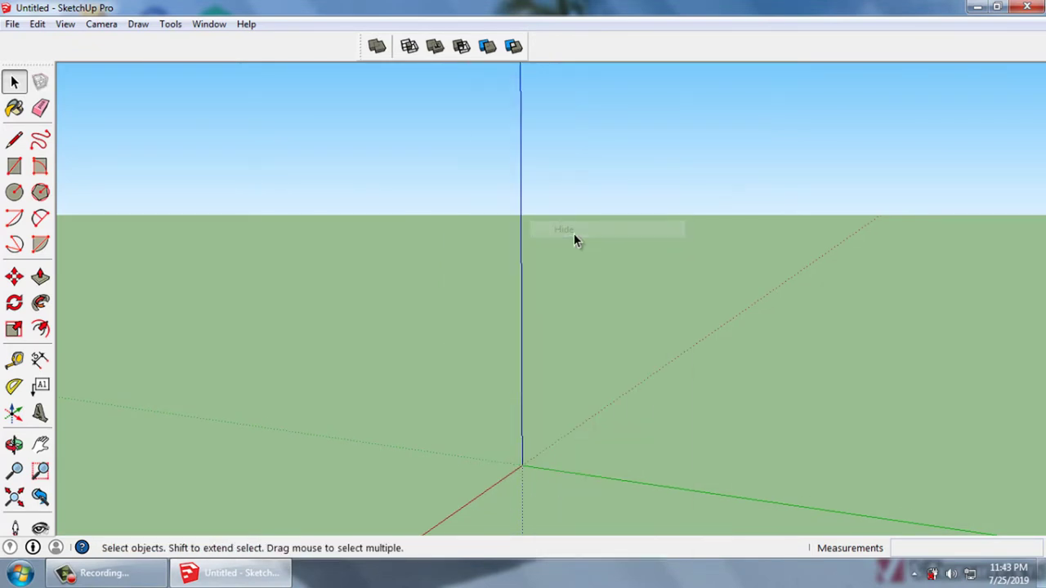
mouse_move(515, 454)
middle_down()
mouse_move(486, 463)
mouse_move(641, 352)
mouse_move(397, 488)
mouse_move(311, 523)
mouse_move(320, 497)
mouse_move(374, 482)
middle_up()
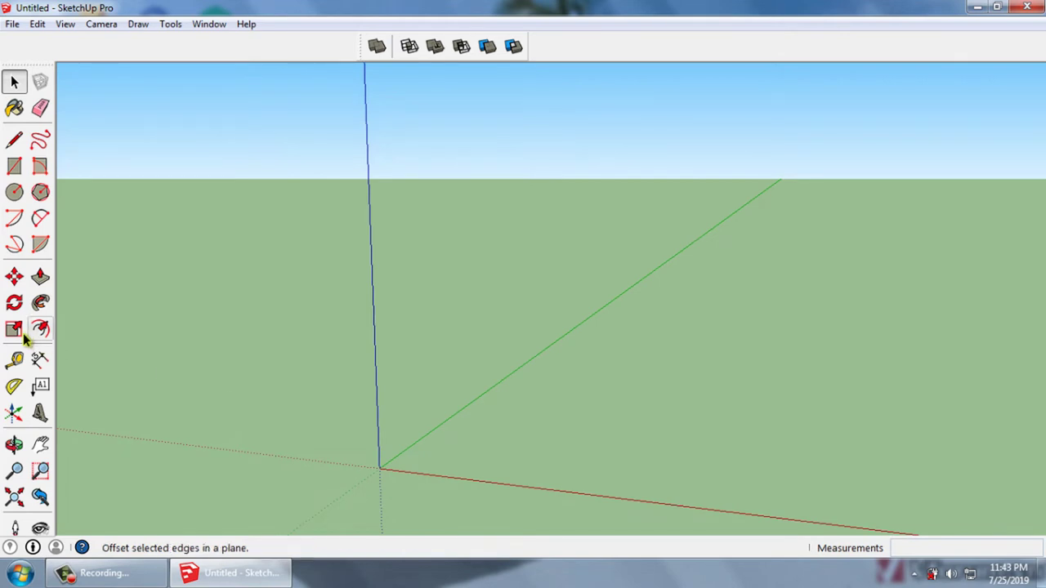
click(15, 193)
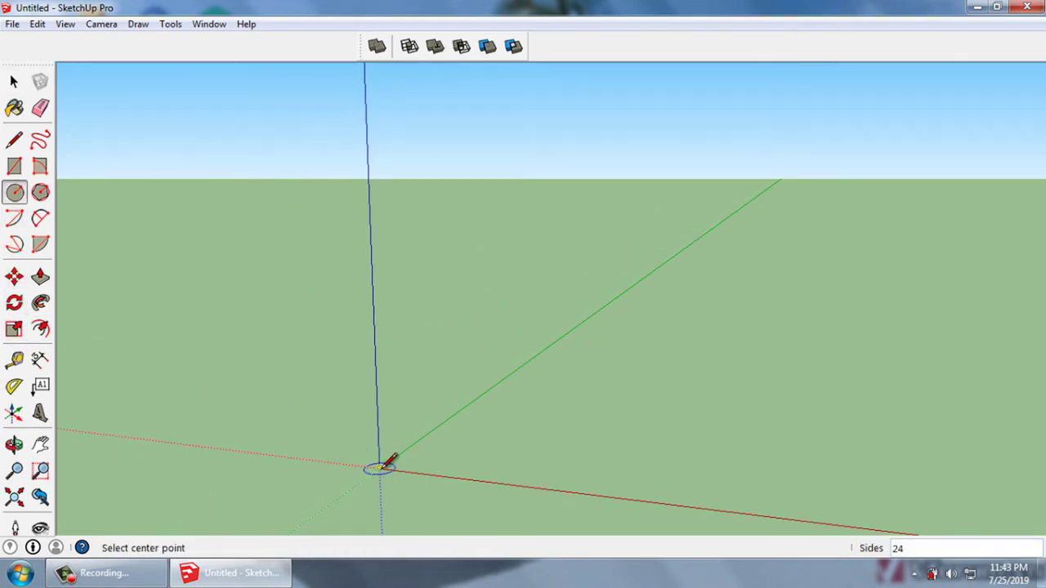
click(379, 468)
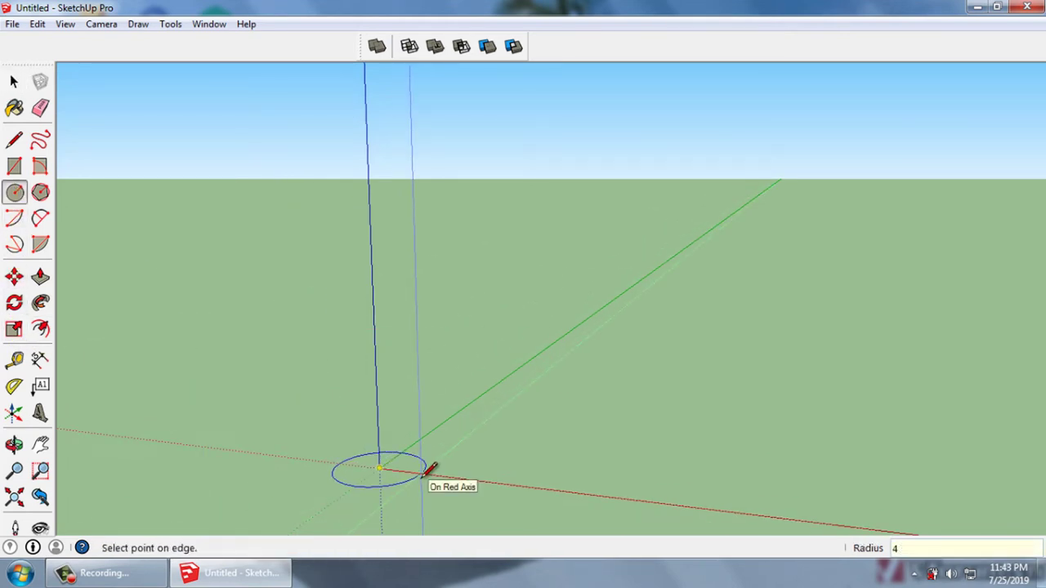
text(00)
key(Return)
key(space)
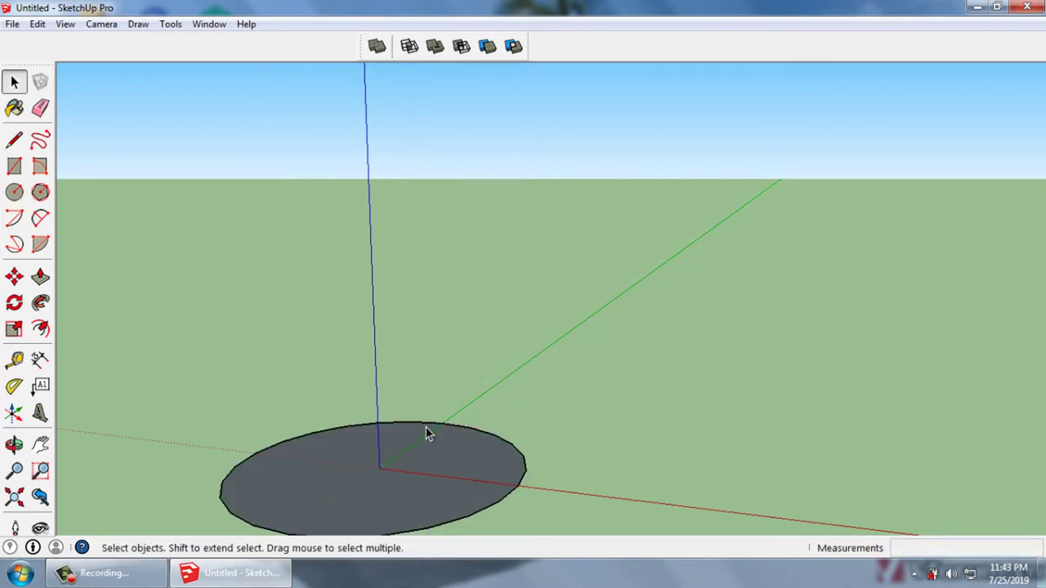
scroll(425, 425, down, 2)
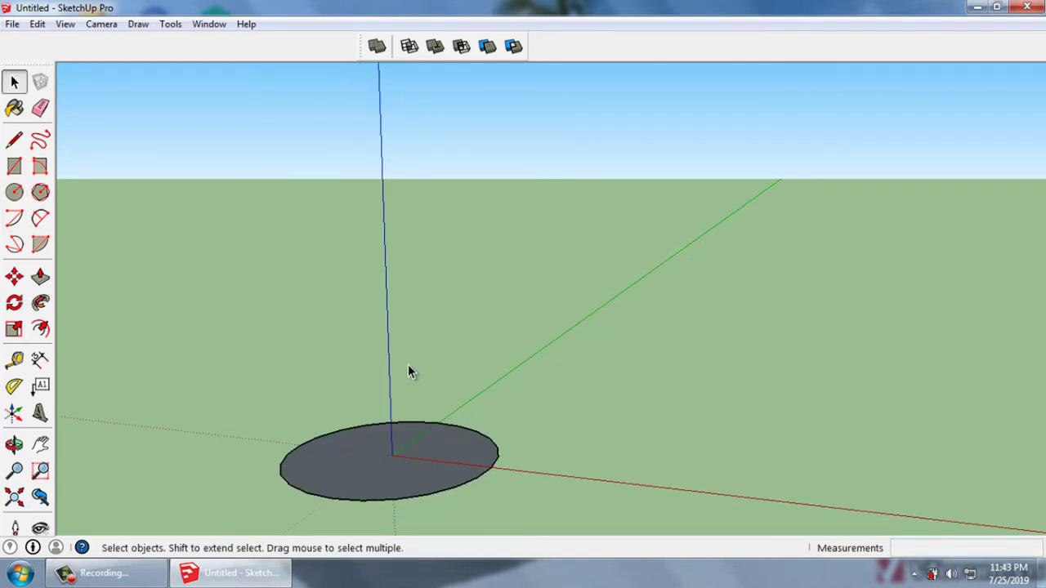
Push/pull the circle face up 100 mm into a flat disc
key(p)
click(416, 456)
text(100)
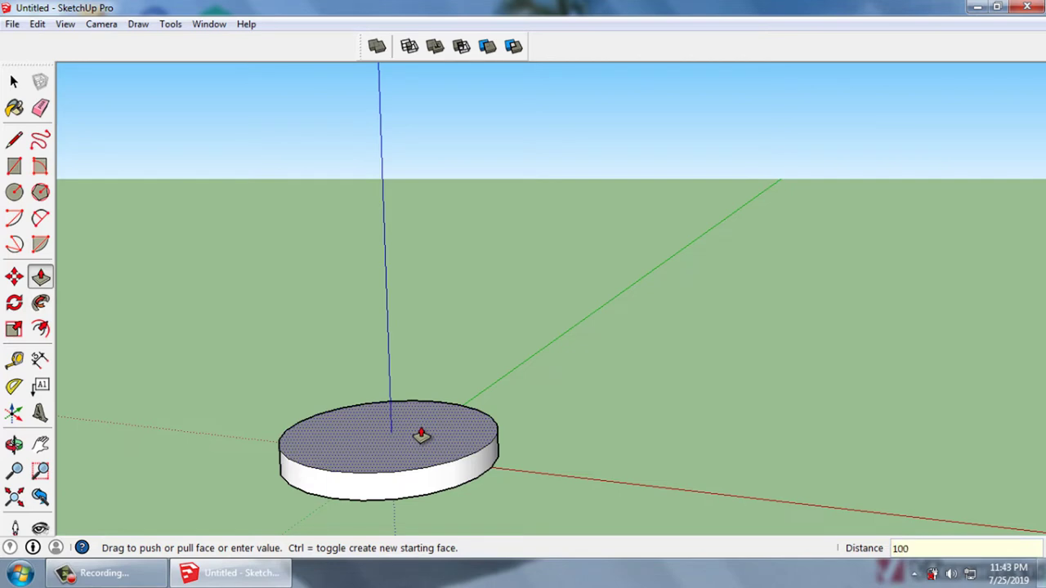
key(Return)
key(space)
Turn the existing cylinder into a component, viewed from below
mouse_move(540, 469)
middle_down()
mouse_move(539, 424)
mouse_move(572, 376)
middle_up()
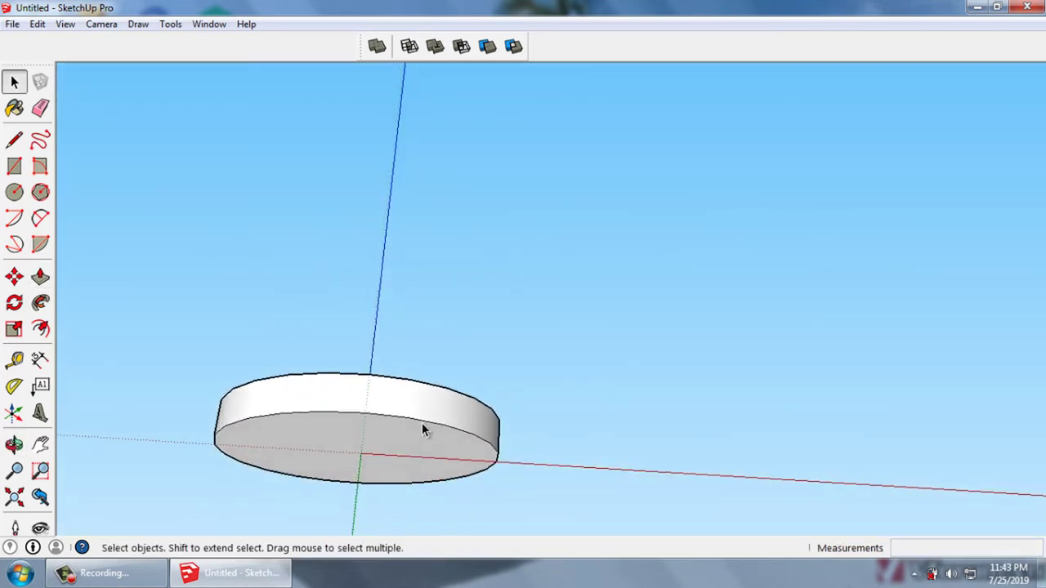
mouse_move(423, 425)
middle_down()
mouse_move(495, 423)
mouse_move(359, 457)
middle_up()
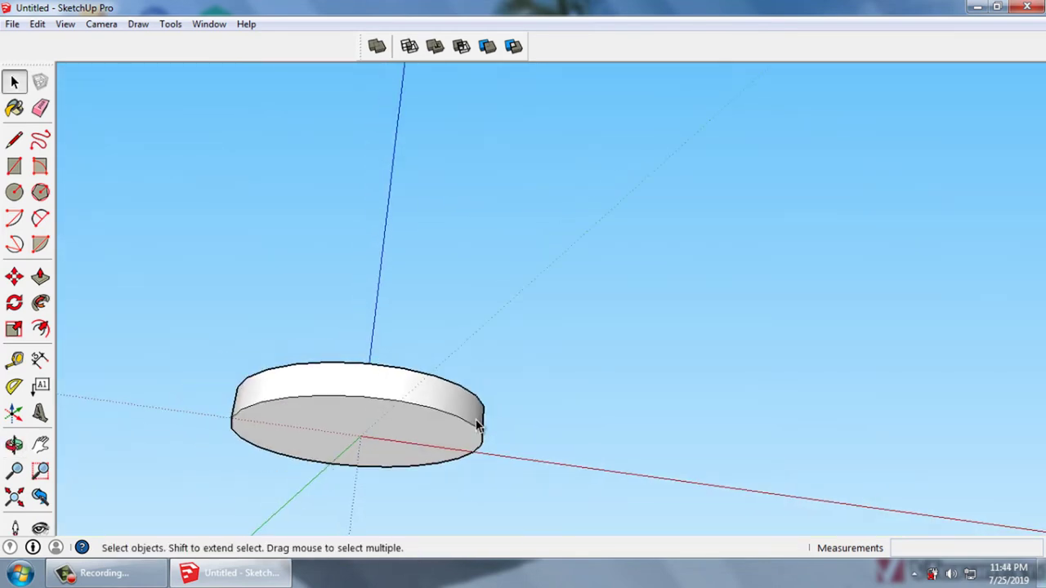
scroll(359, 456, up, 3)
click(413, 383)
triple_click(414, 382)
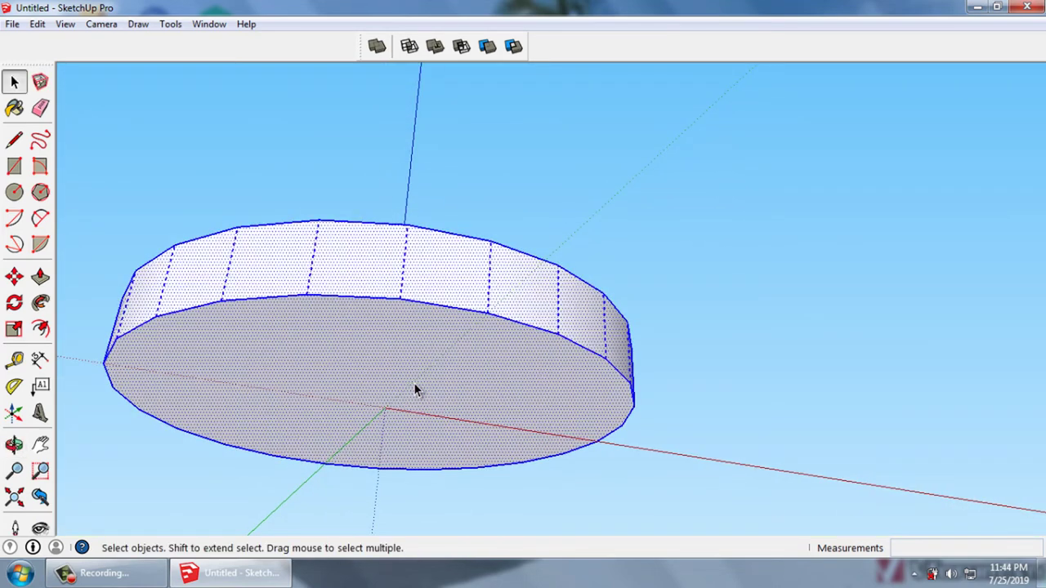
key(g)
key(Return)
click(593, 492)
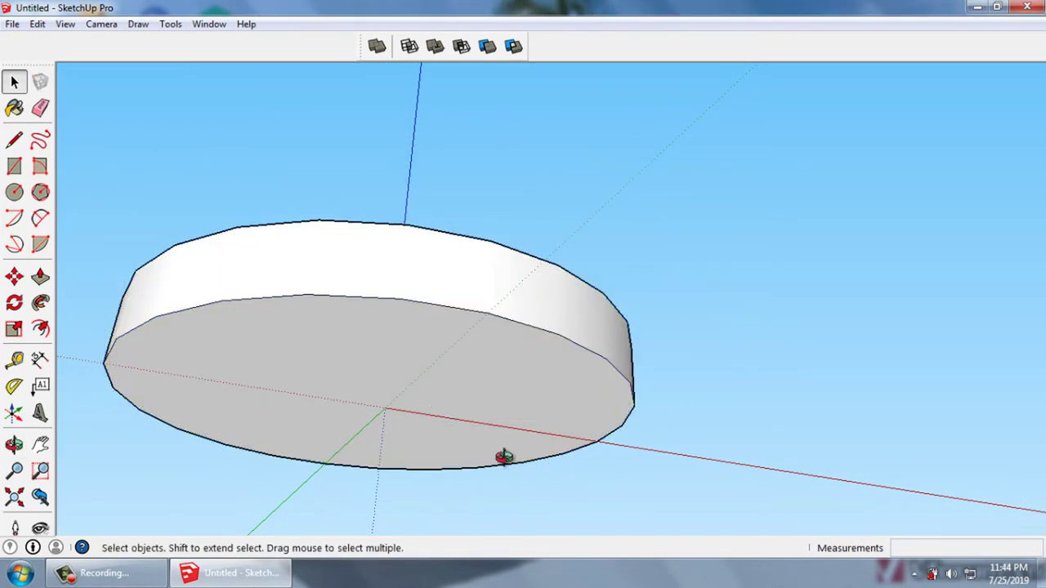
Draw a circle centred at the origin out to the disc's bottom rim
middle_drag(497, 458, 511, 431)
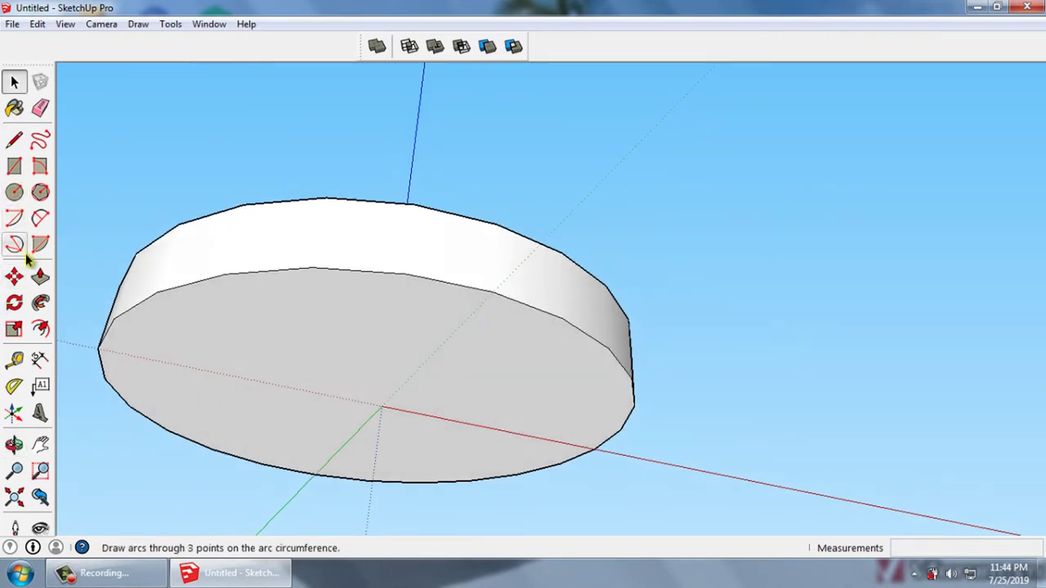
click(14, 192)
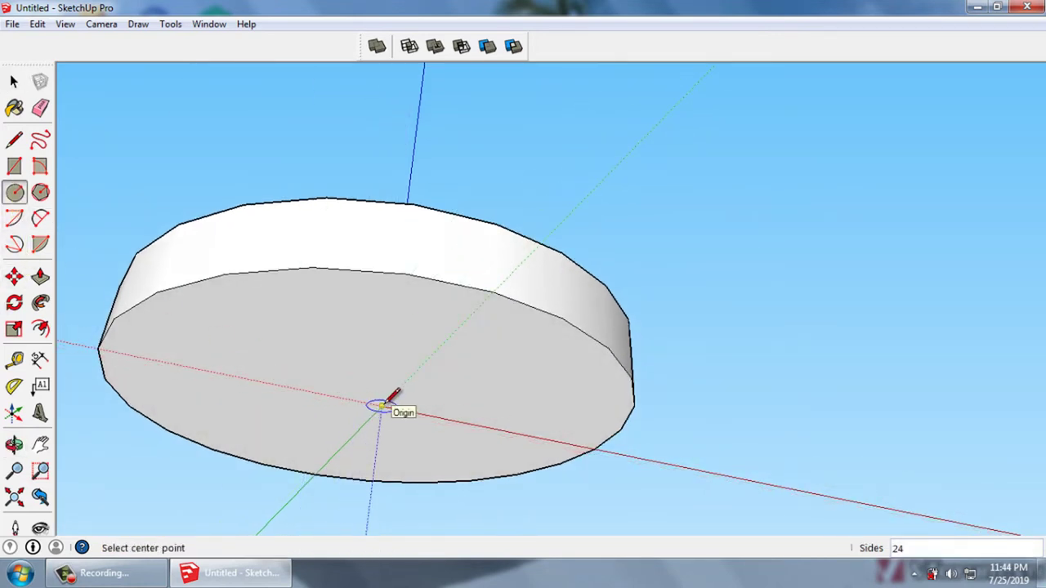
click(382, 405)
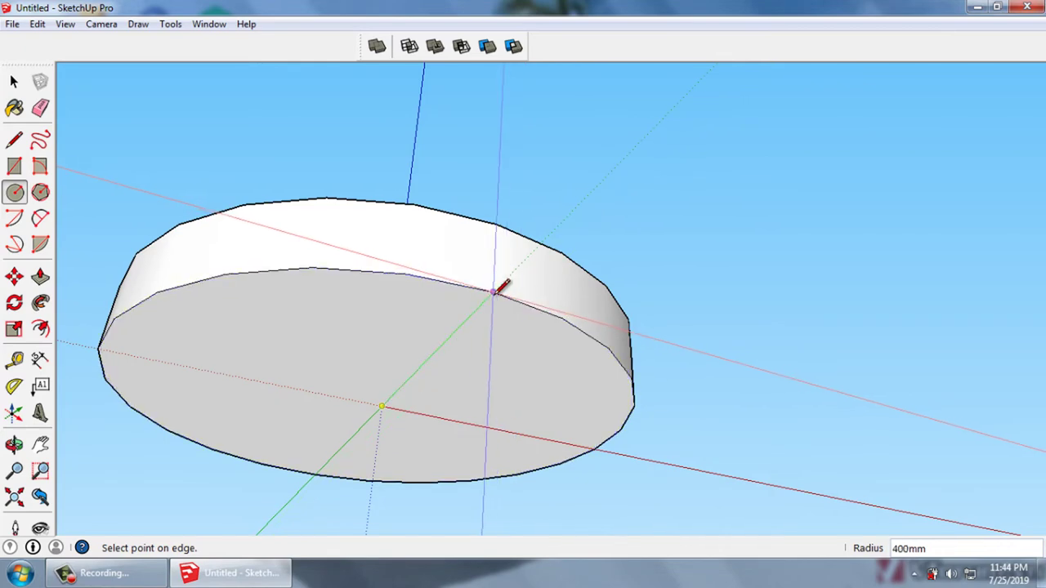
click(495, 290)
key(space)
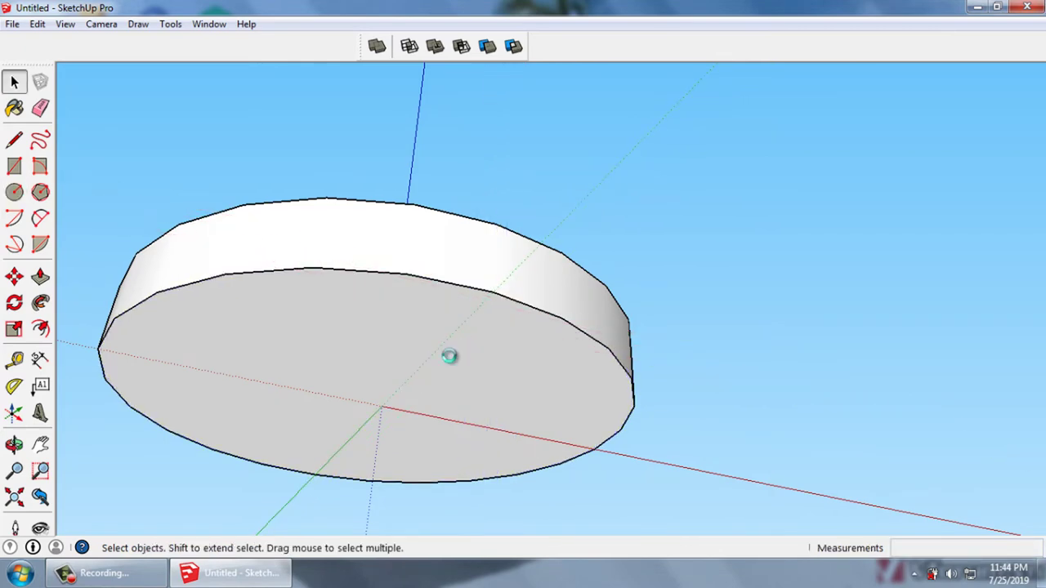
Push/pull the disc's bottom face downward 900 mm into a tall cylinder
click(449, 355)
key(p)
click(438, 365)
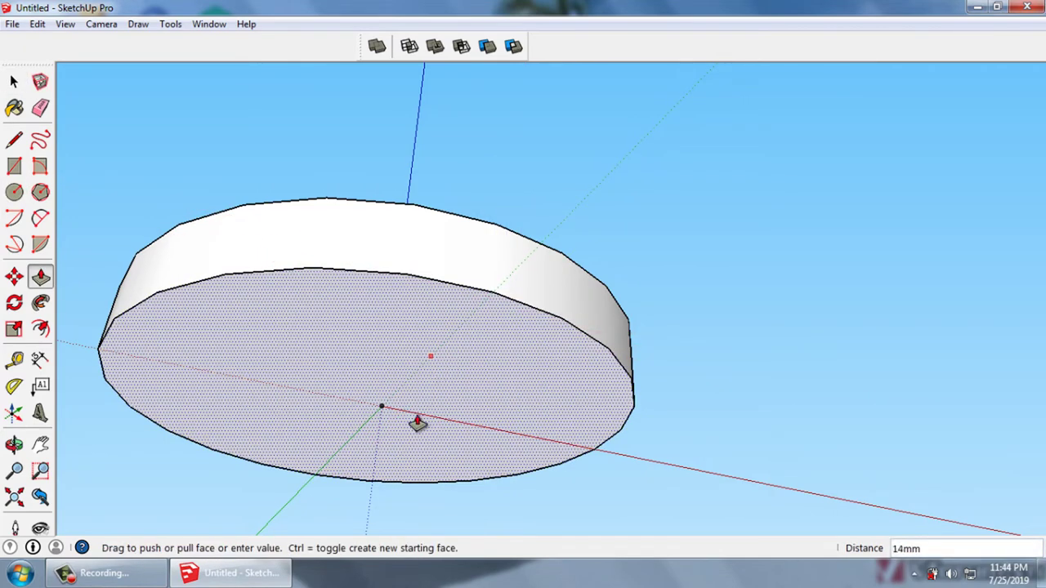
scroll(392, 436, down, 5)
scroll(385, 531, down, 2)
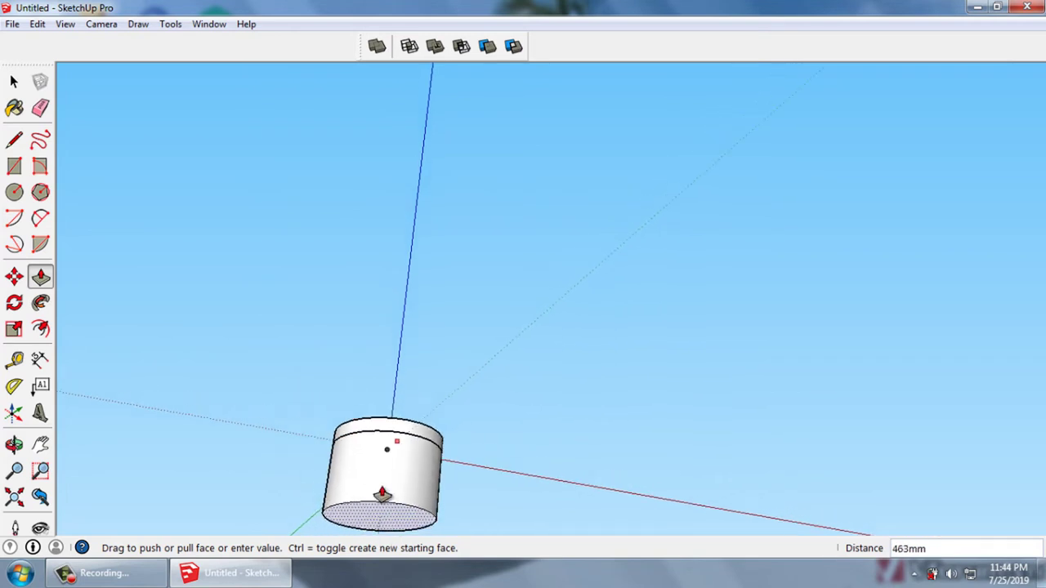
middle_drag(385, 530, 395, 528)
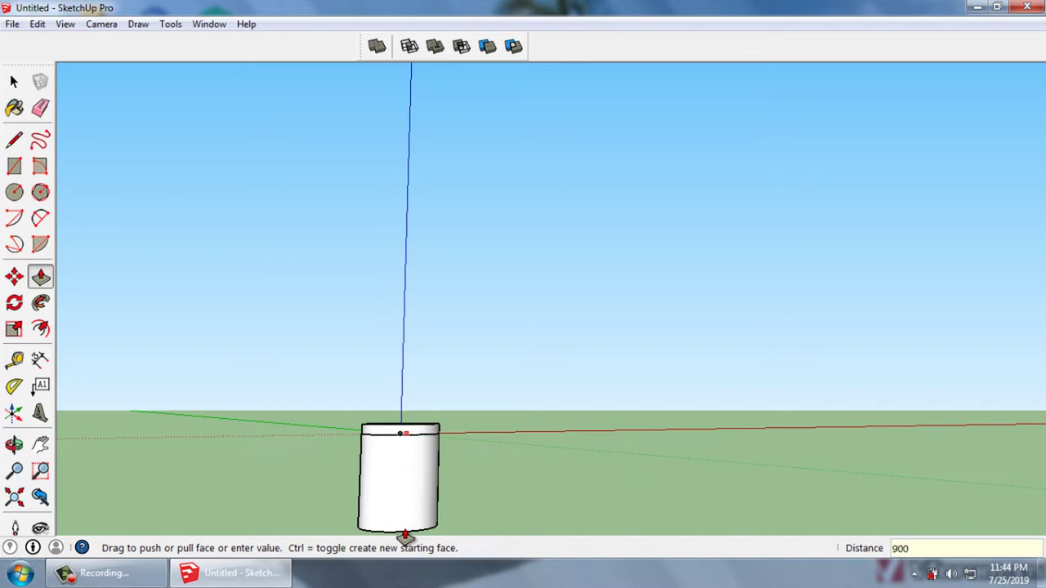
Commit the 900 mm extrusion and scale the bottom face about its centre to about 0.4
key(space)
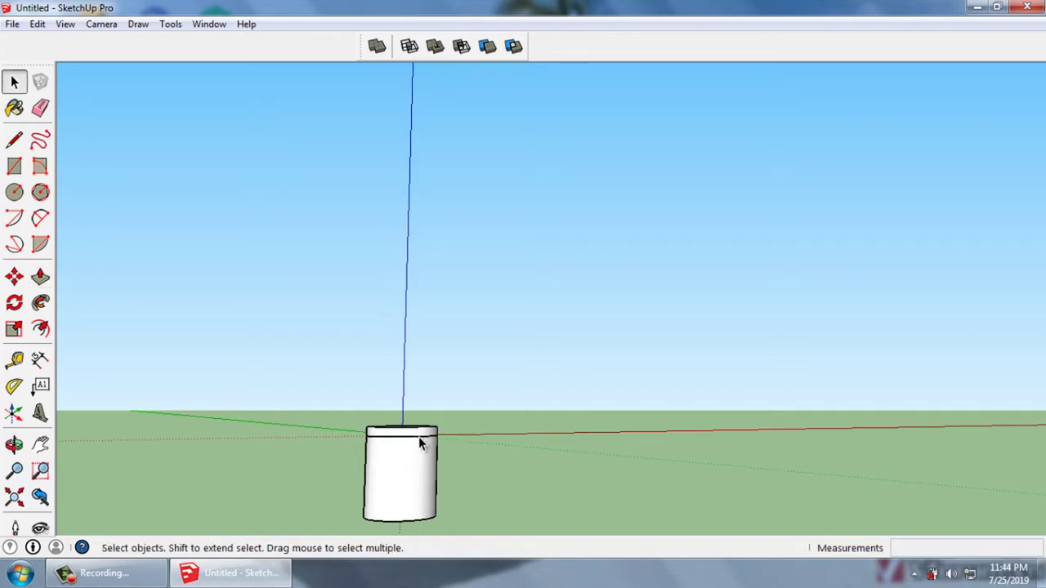
scroll(416, 497, down, 2)
middle_drag(416, 496, 409, 466)
scroll(408, 463, up, 2)
scroll(409, 463, up, 2)
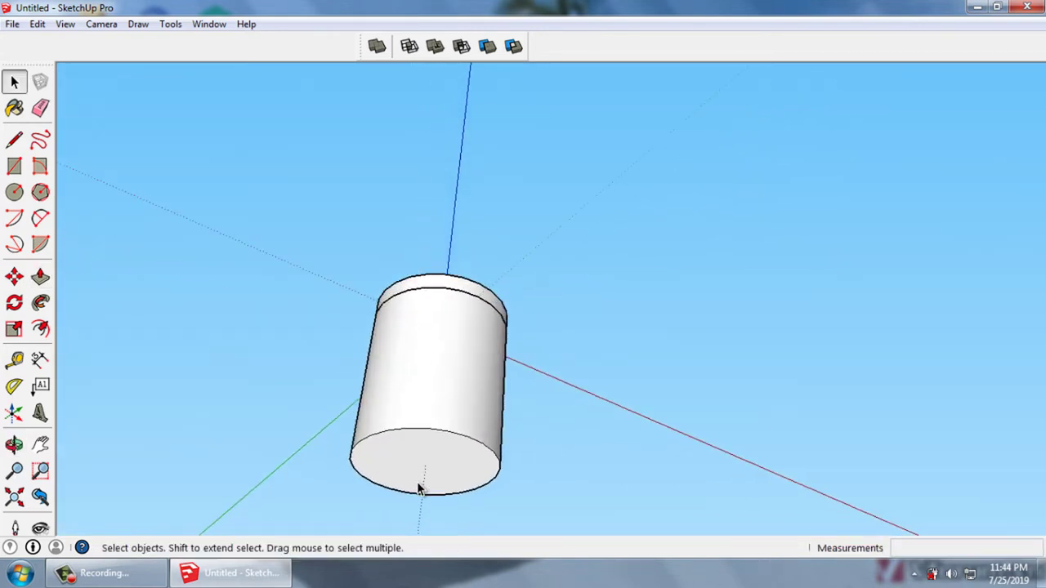
scroll(420, 485, up, 3)
click(447, 462)
click(14, 328)
click(13, 331)
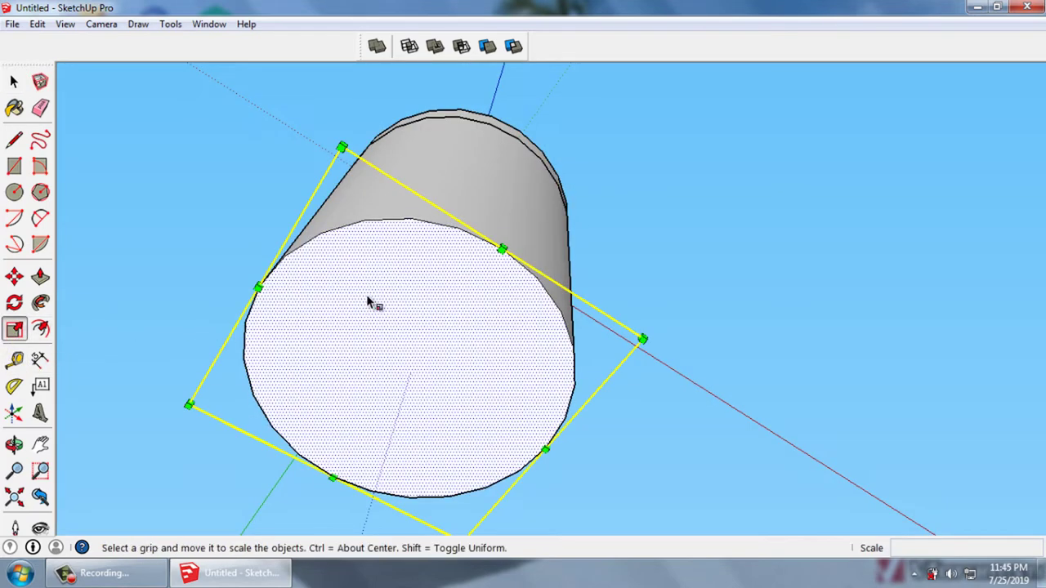
ctrl+drag(342, 148, 392, 284)
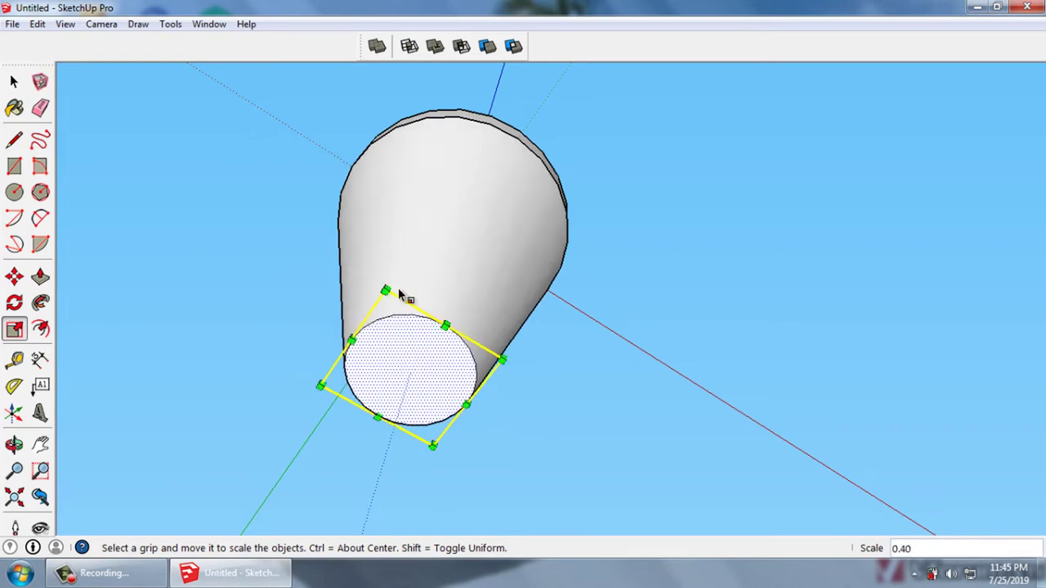
key(space)
Rescale the bottom face about its centre to about 0.57 for a tapered, cone-like body
key(o)
mouse_move(632, 331)
mouse_down()
mouse_move(502, 432)
mouse_move(483, 376)
mouse_up()
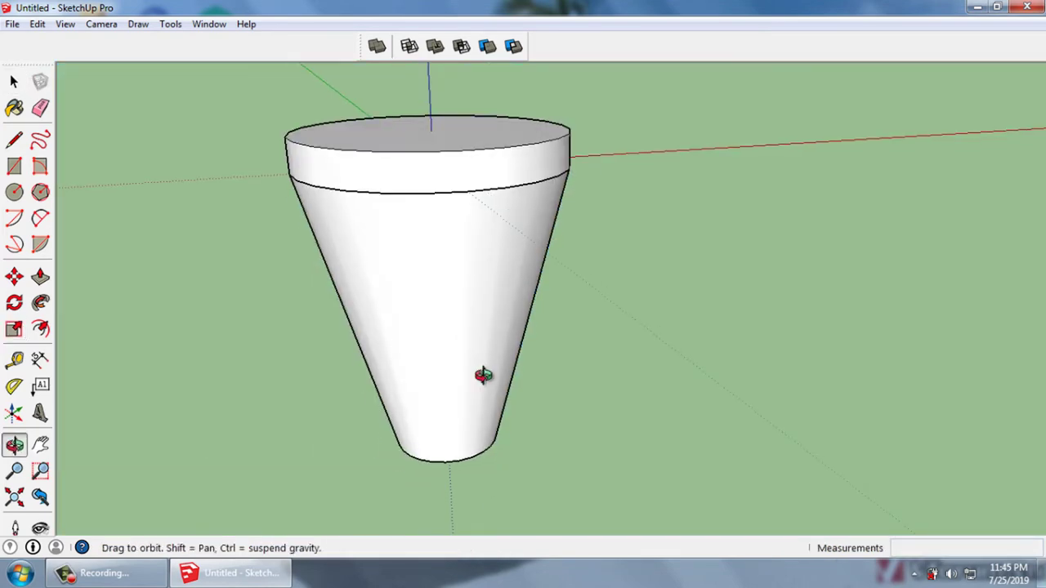
mouse_move(483, 375)
middle_down()
mouse_move(494, 382)
mouse_move(490, 360)
mouse_move(566, 307)
mouse_move(624, 299)
mouse_move(400, 388)
mouse_move(602, 409)
mouse_move(411, 431)
mouse_move(425, 297)
mouse_move(465, 259)
mouse_move(477, 378)
middle_up()
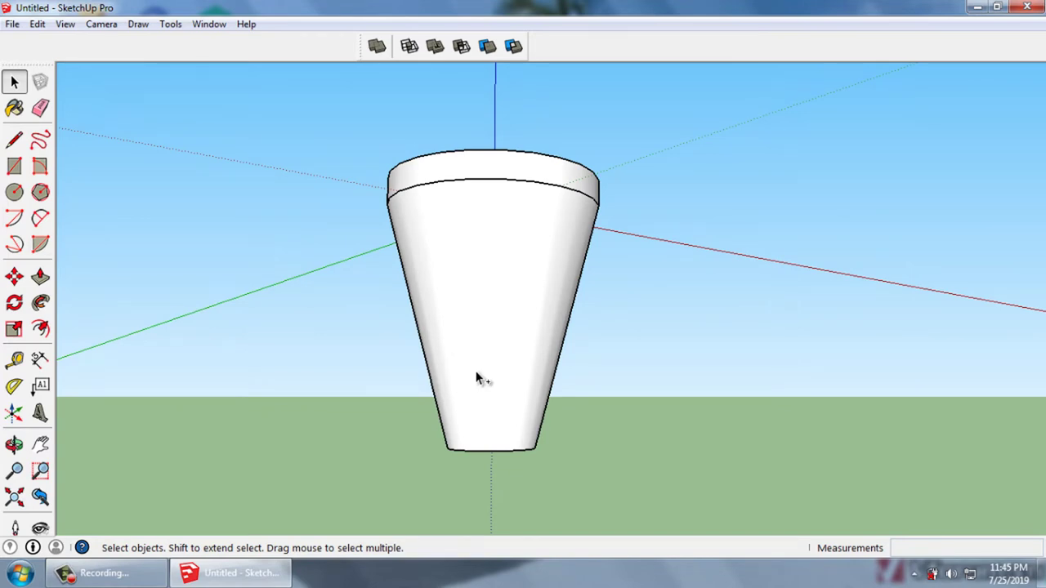
mouse_move(479, 376)
middle_down()
mouse_move(528, 215)
mouse_move(260, 343)
middle_up()
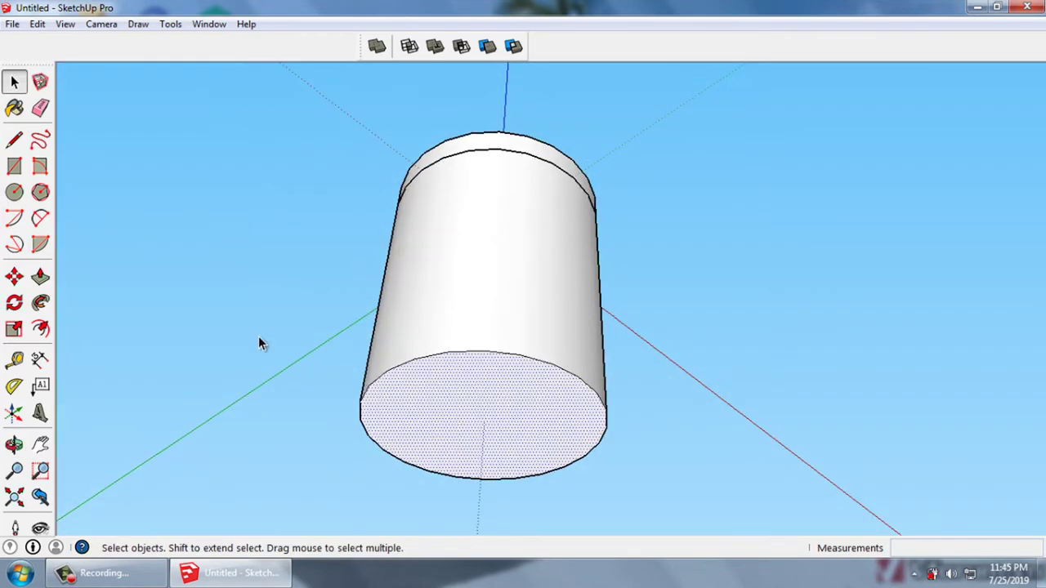
click(14, 328)
ctrl+drag(483, 317, 488, 369)
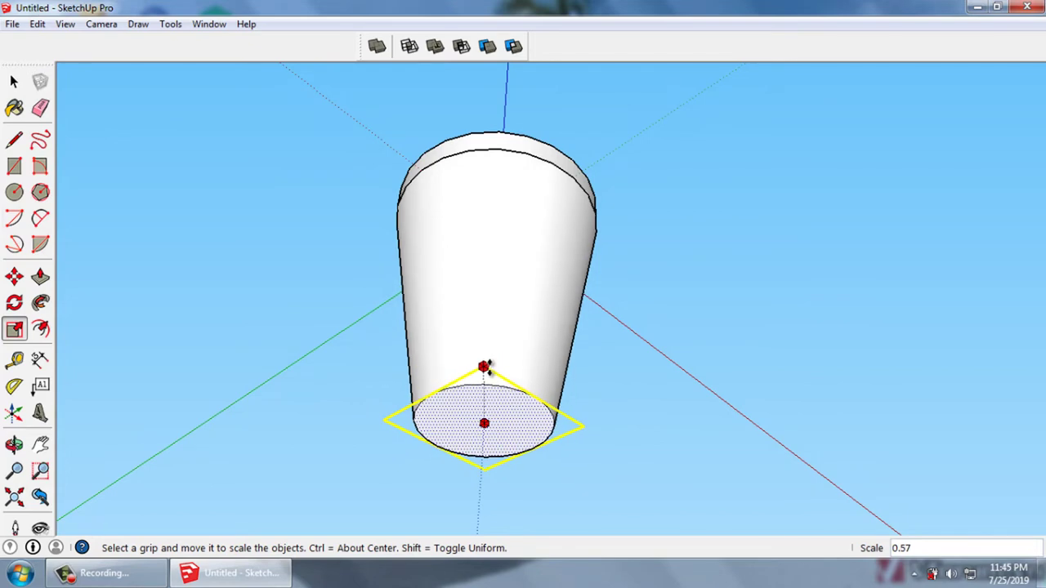
key(space)
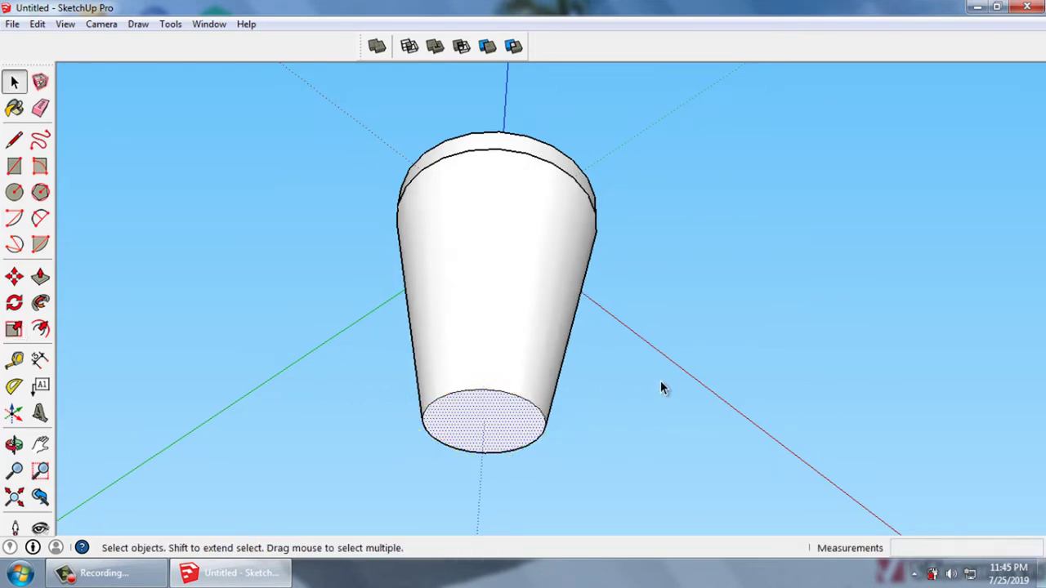
mouse_move(642, 373)
middle_down()
mouse_move(527, 360)
mouse_move(502, 390)
mouse_move(544, 329)
mouse_move(528, 311)
mouse_move(547, 313)
mouse_move(523, 338)
middle_up()
scroll(502, 389, down, 3)
scroll(517, 338, down, 1)
click(522, 337)
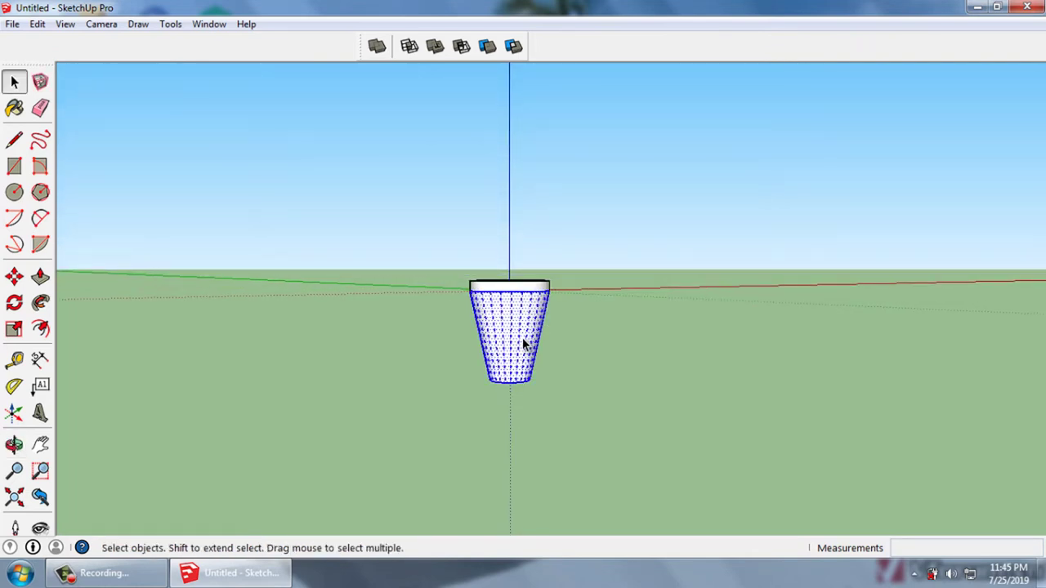
Make the tapered body a component
key(g)
key(Return)
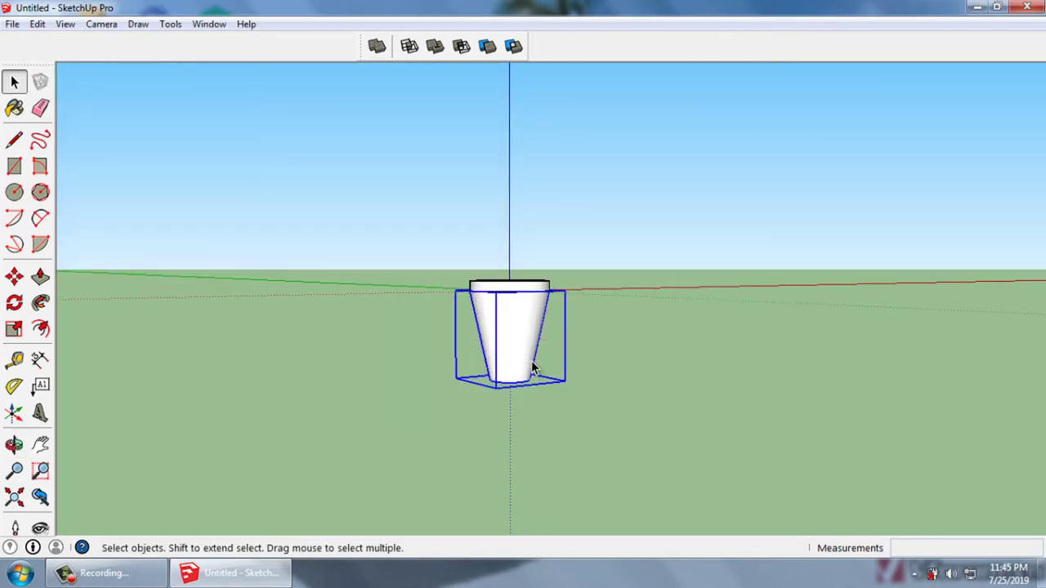
mouse_move(512, 388)
middle_down()
mouse_move(572, 210)
mouse_move(542, 370)
mouse_move(523, 306)
mouse_move(515, 350)
middle_up()
scroll(518, 381, up, 3)
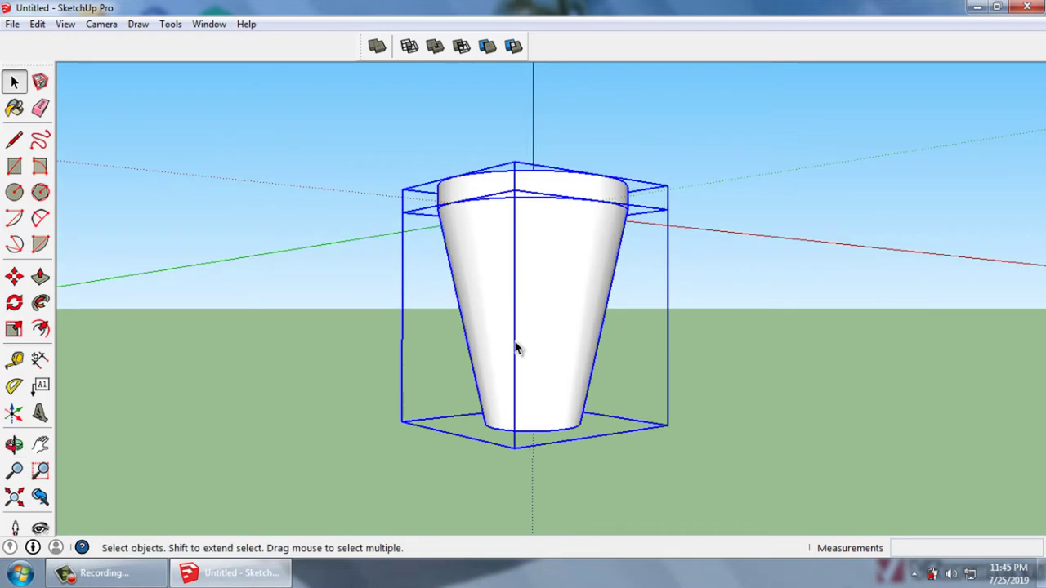
Move the tapered body 900 mm up along the blue axis
key(m)
click(537, 431)
text(900)
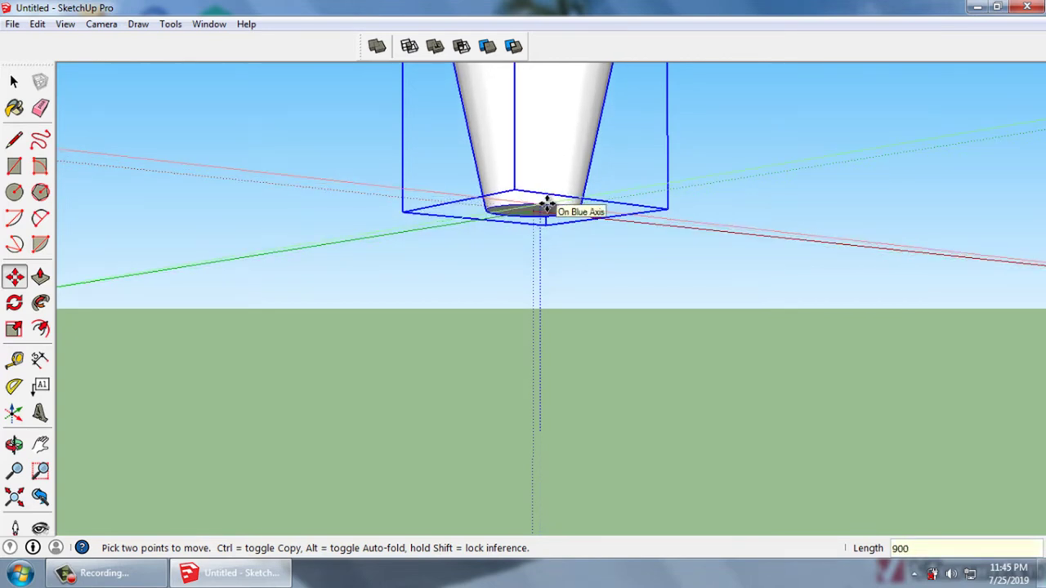
key(Return)
key(space)
click(561, 289)
mouse_move(561, 289)
middle_down()
mouse_move(537, 219)
mouse_move(451, 387)
mouse_move(467, 332)
mouse_move(401, 368)
mouse_move(378, 462)
mouse_move(431, 364)
mouse_move(556, 338)
mouse_move(542, 296)
mouse_move(556, 217)
mouse_move(583, 236)
mouse_move(572, 245)
middle_up()
scroll(462, 360, down, 2)
scroll(509, 344, up, 1)
scroll(513, 312, up, 2)
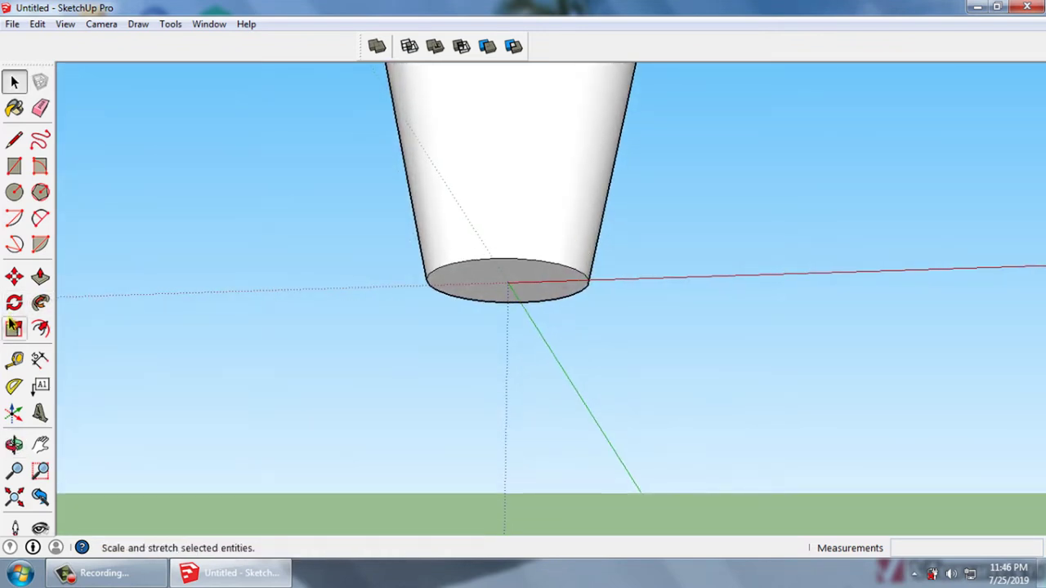
click(14, 196)
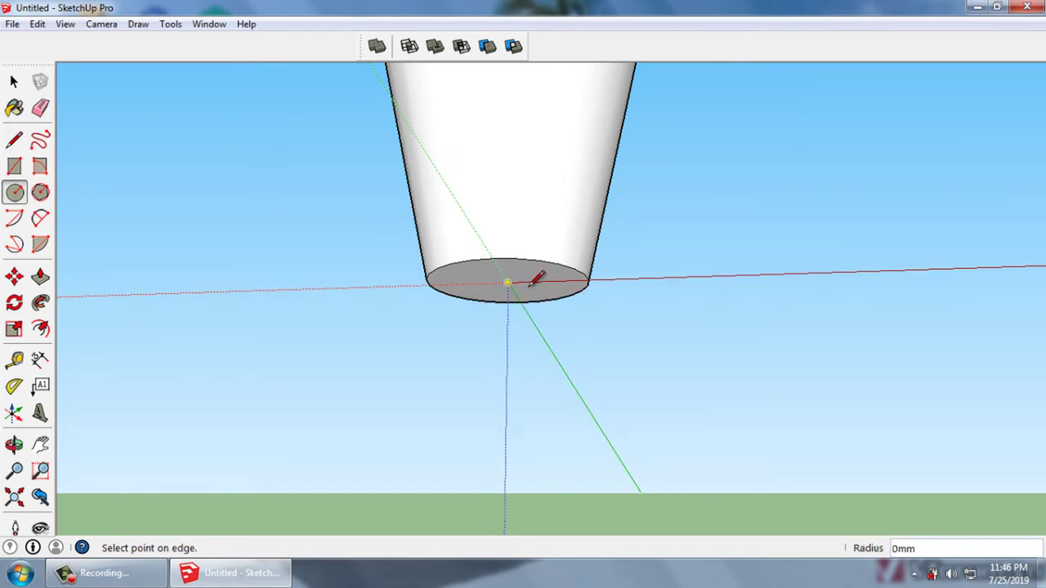
Place a 200 mm circle on the bottom face and extrude it downward into a short cylinder
click(589, 281)
key(space)
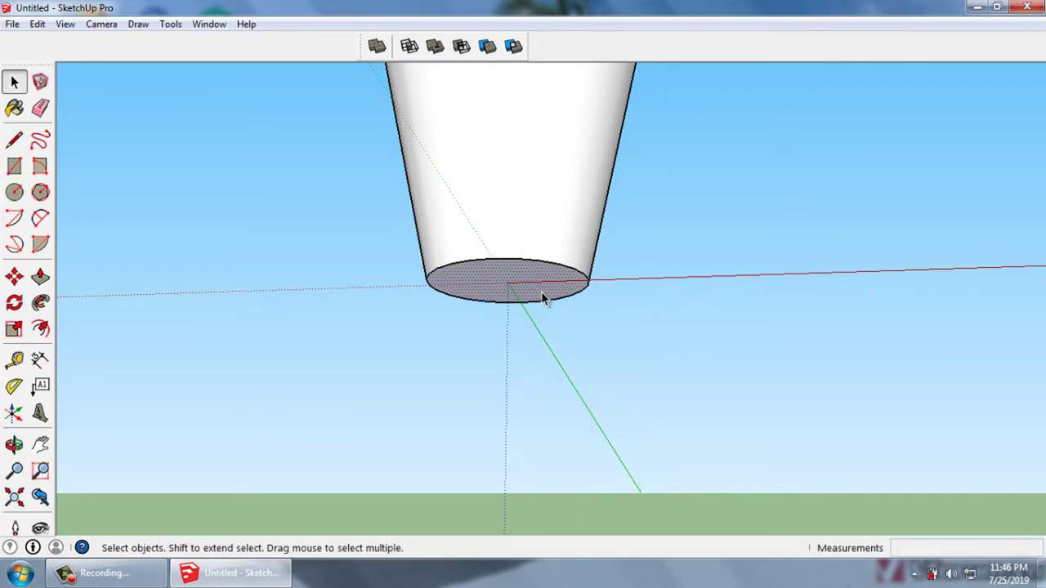
key(p)
drag(541, 292, 536, 347)
text(200)
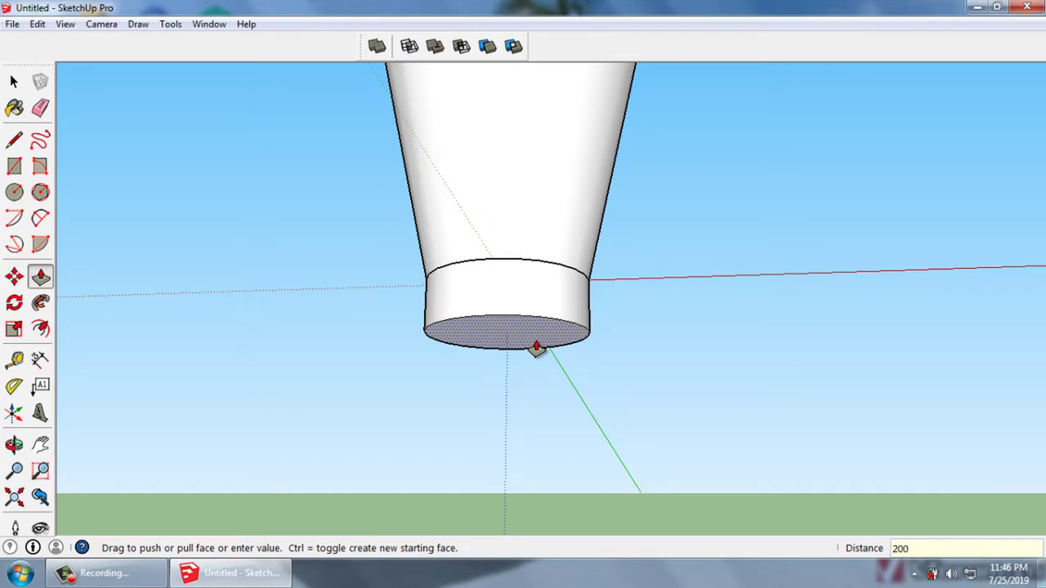
key(Return)
key(space)
Make the short cylinder its own component
double_click(536, 331)
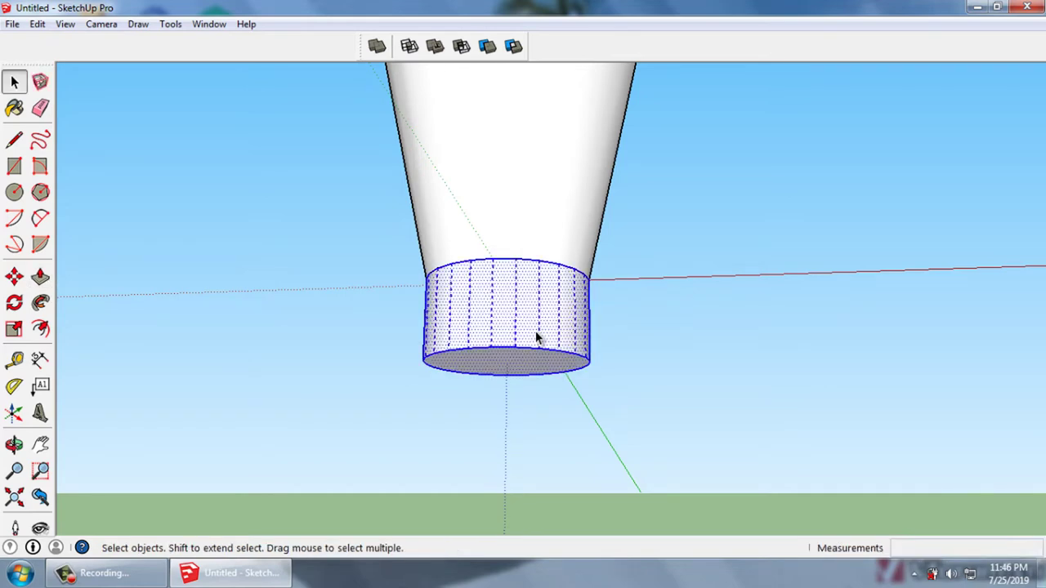
middle_drag(536, 331, 472, 404)
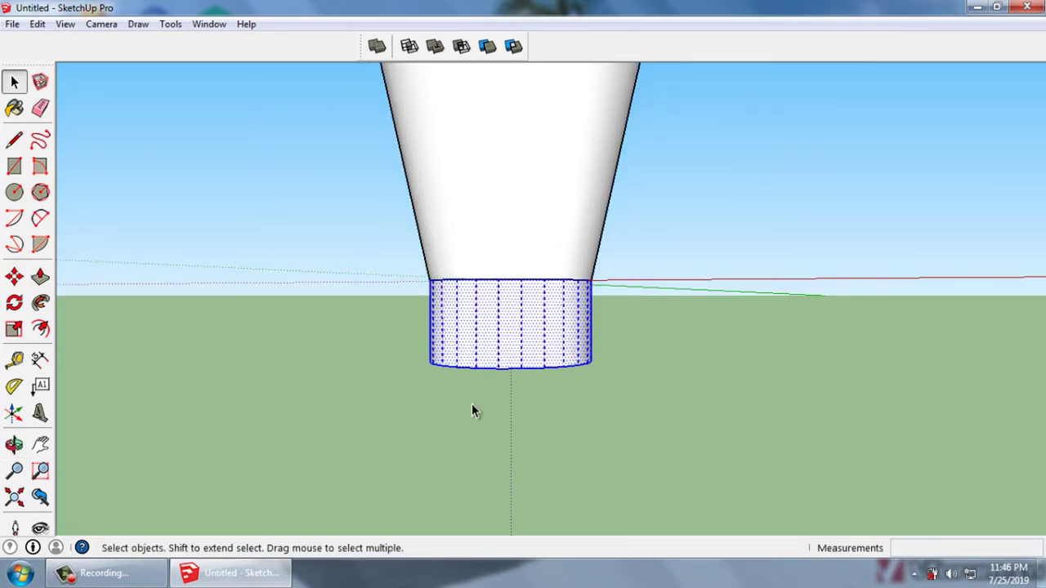
key(g)
key(Return)
middle_drag(516, 353, 367, 340)
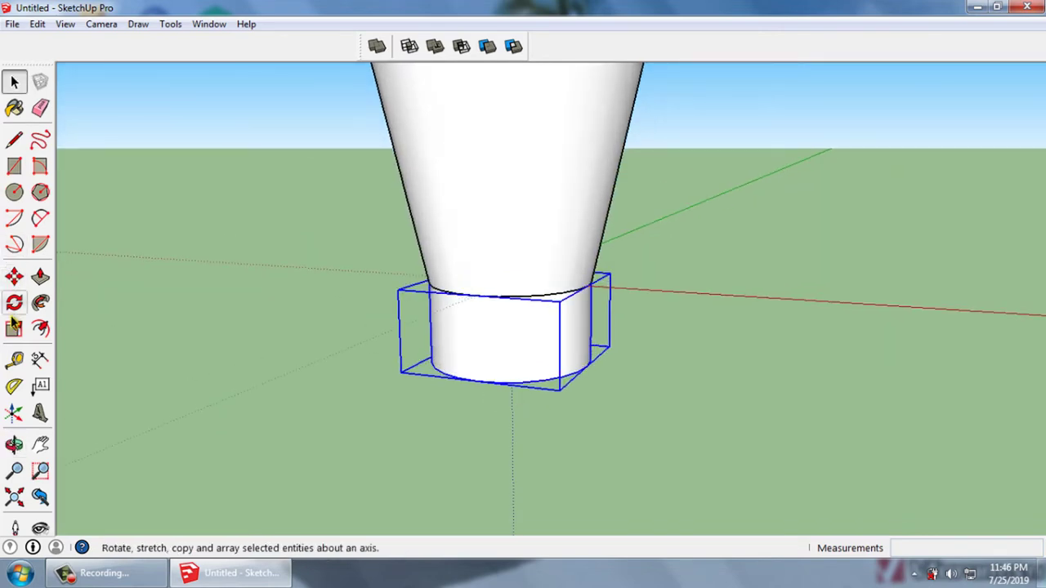
mouse_move(210, 323)
middle_down()
mouse_move(530, 280)
mouse_move(494, 381)
middle_up()
middle_drag(530, 303, 387, 385)
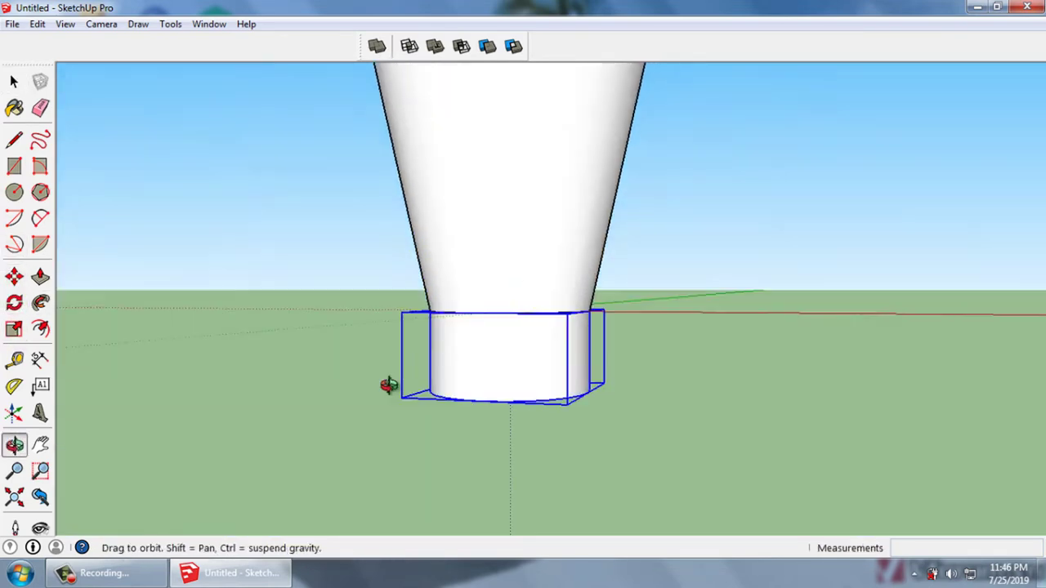
middle_drag(581, 205, 526, 375)
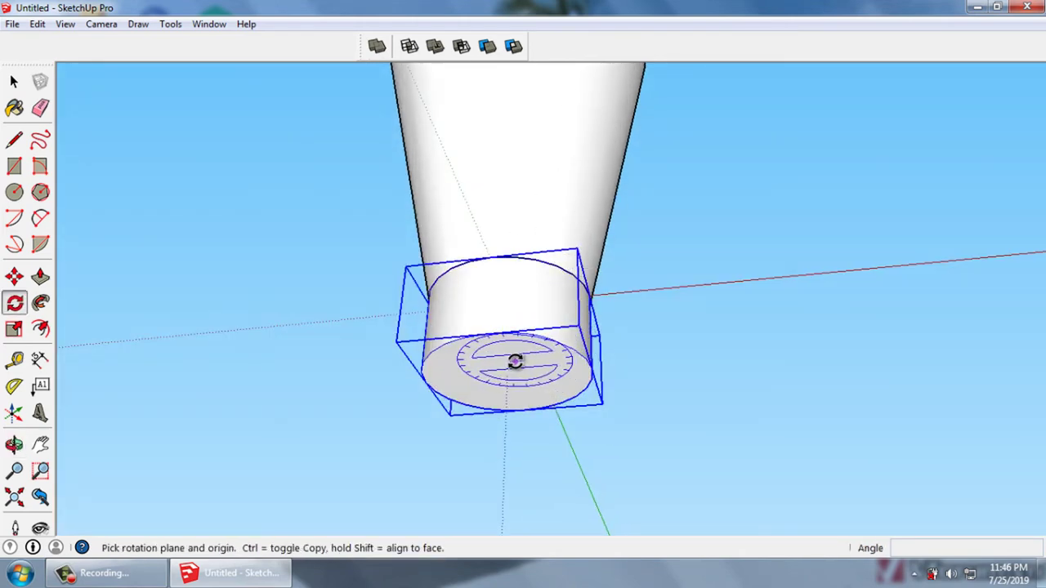
middle_drag(552, 313, 537, 401)
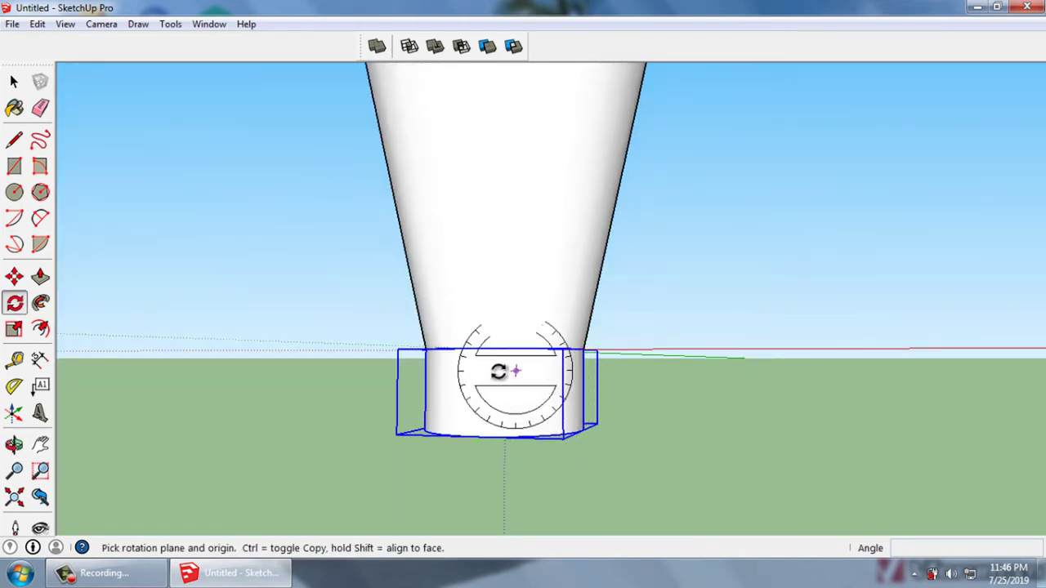
mouse_move(458, 343)
middle_down()
mouse_move(509, 283)
mouse_move(498, 411)
middle_up()
Hide the tapered cone component so only the short cylinder shows
key(space)
click(534, 299)
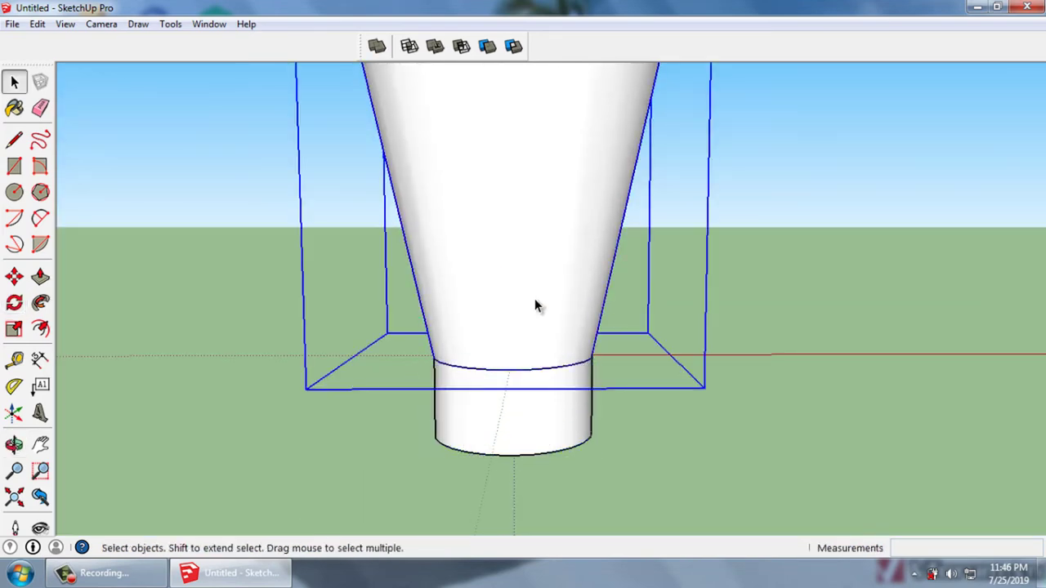
right_click(535, 298)
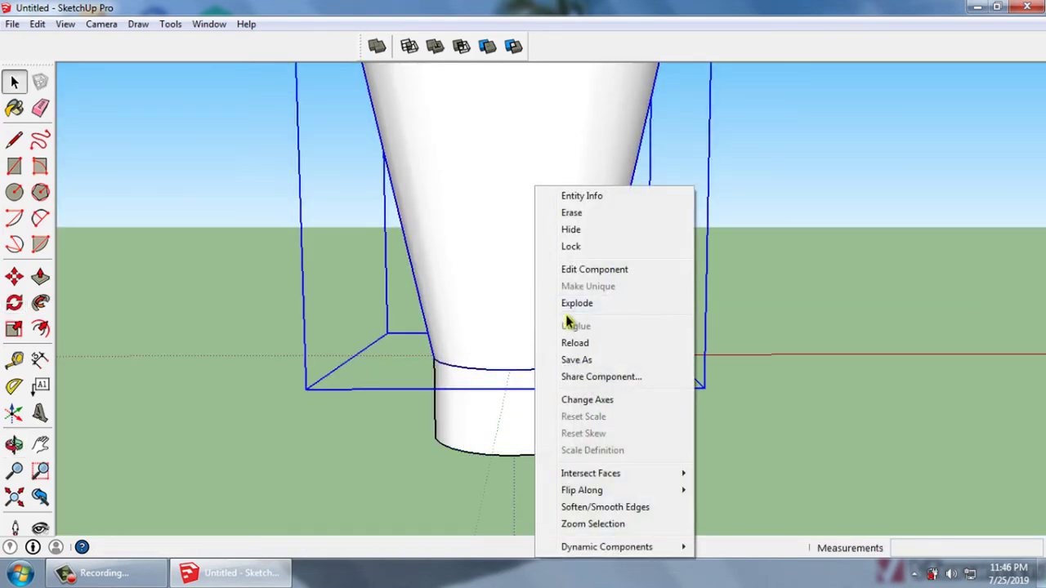
click(577, 235)
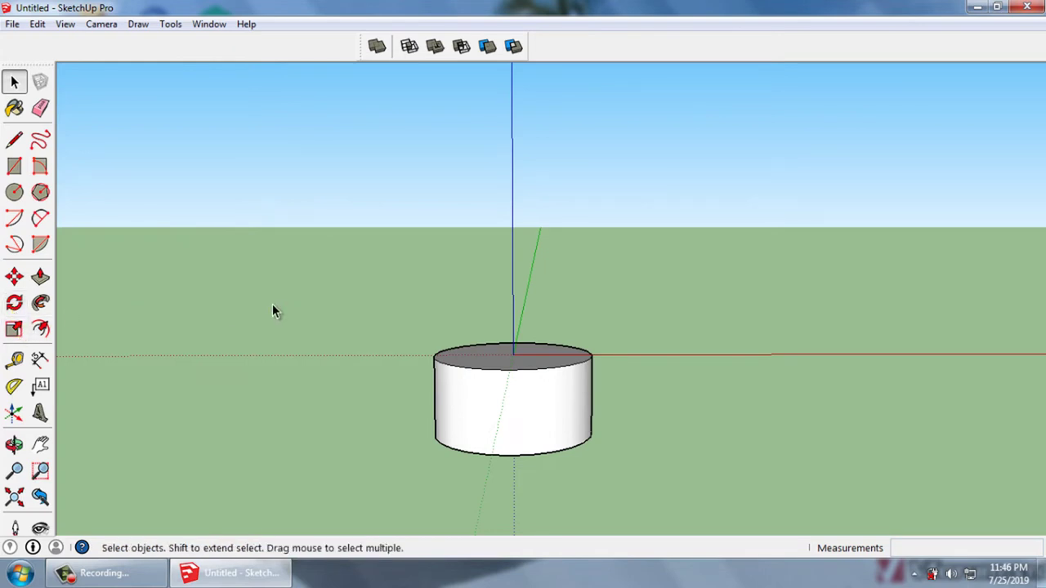
mouse_move(272, 304)
middle_down()
mouse_move(158, 336)
mouse_move(374, 355)
mouse_move(194, 283)
middle_up()
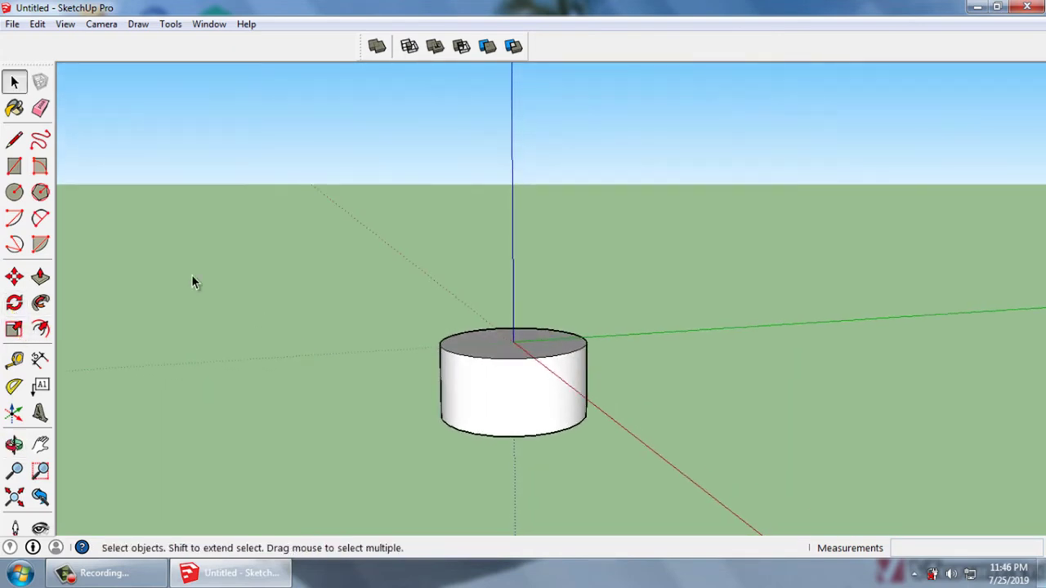
Rotate the short cylinder 90° about a point on its rim so it lies on its side
click(14, 304)
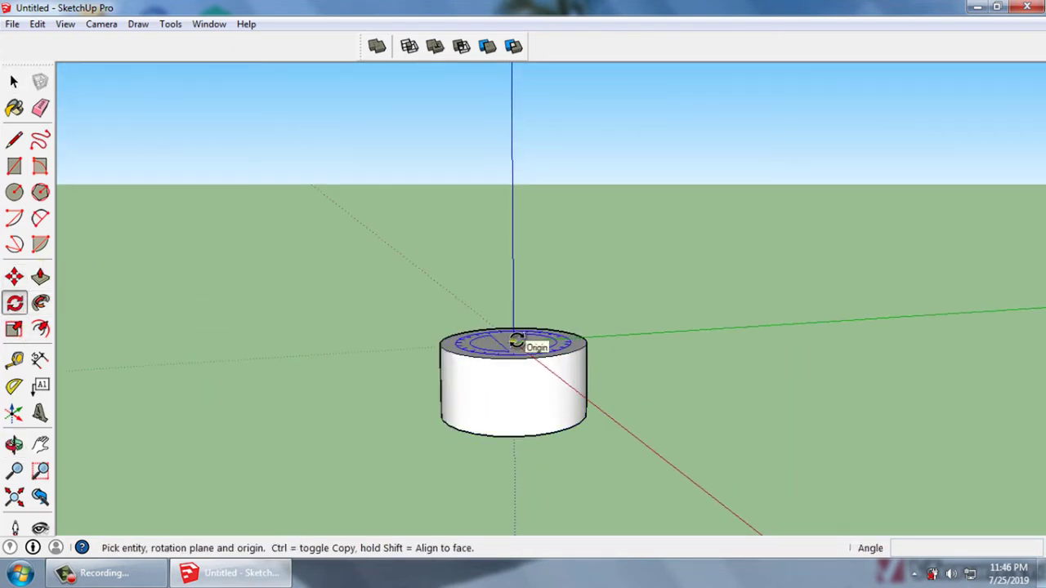
scroll(515, 338, up, 3)
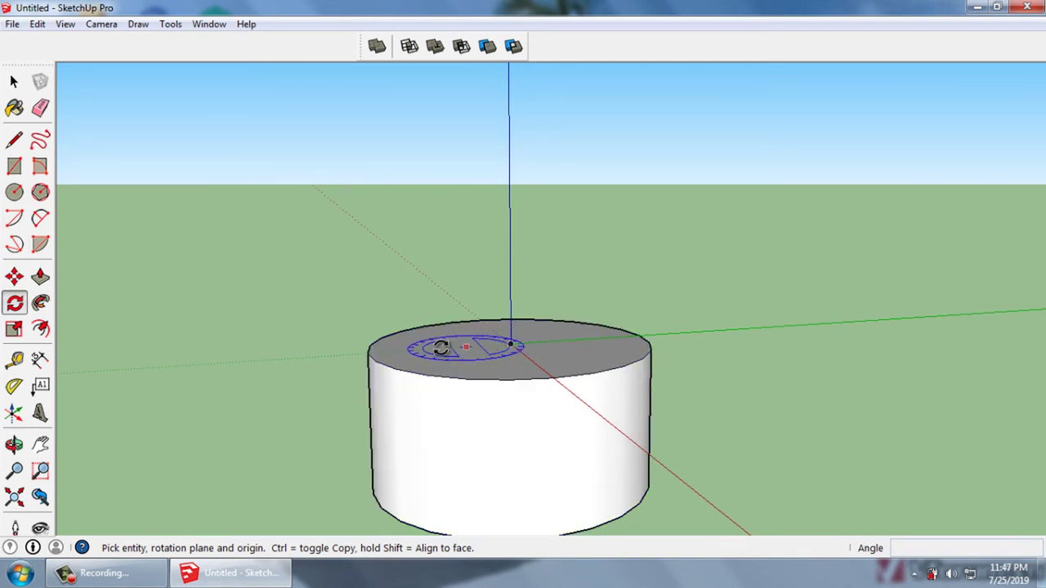
click(369, 357)
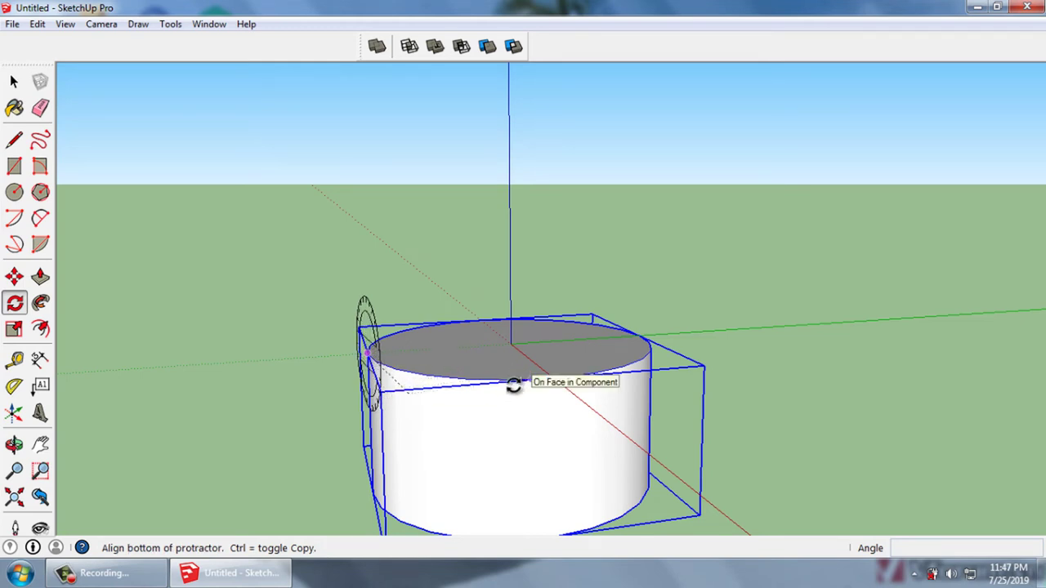
middle_drag(411, 401, 771, 377)
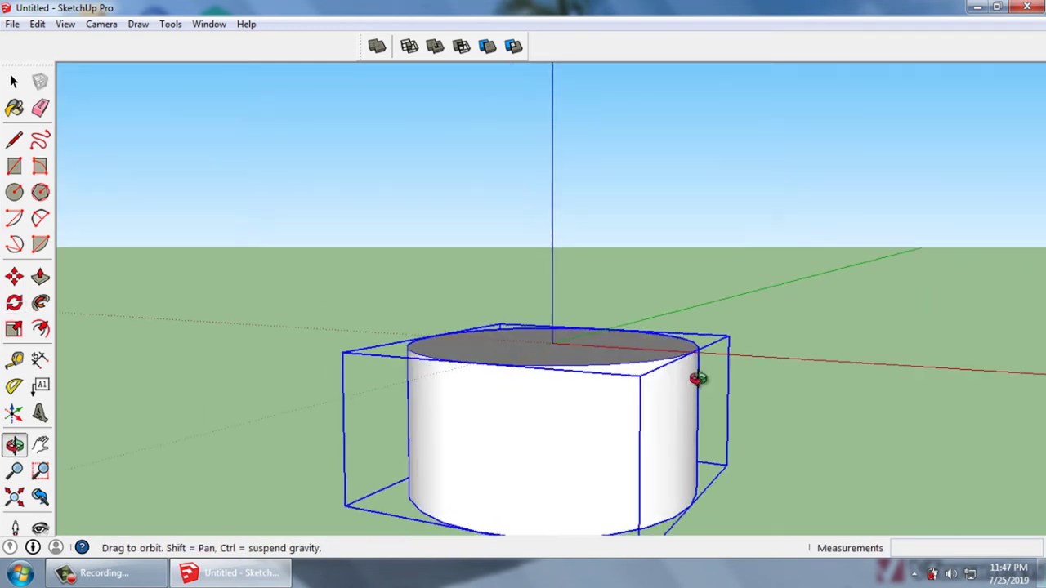
click(798, 376)
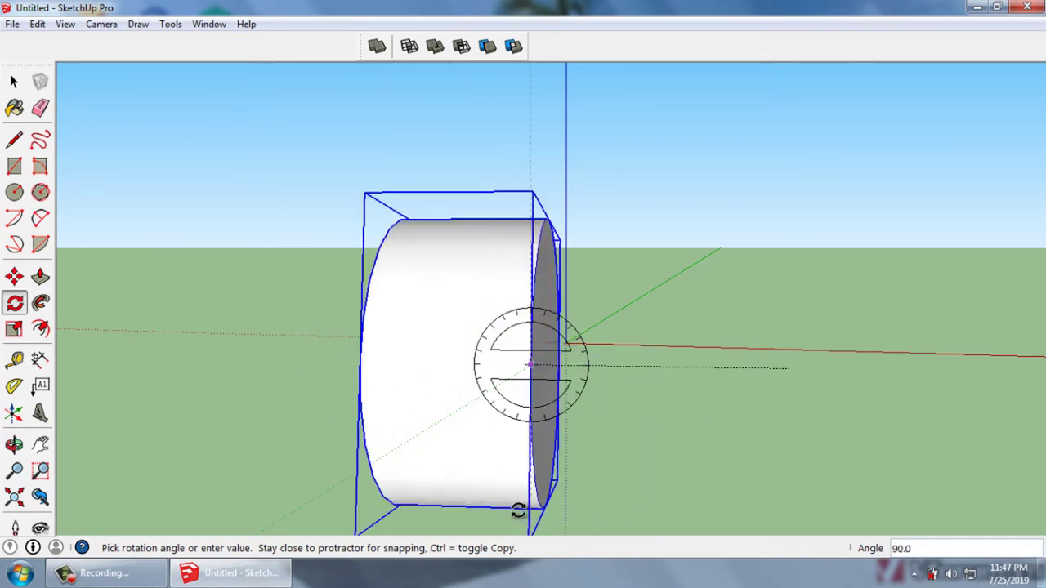
scroll(521, 474, down, 2)
scroll(521, 507, down, 1)
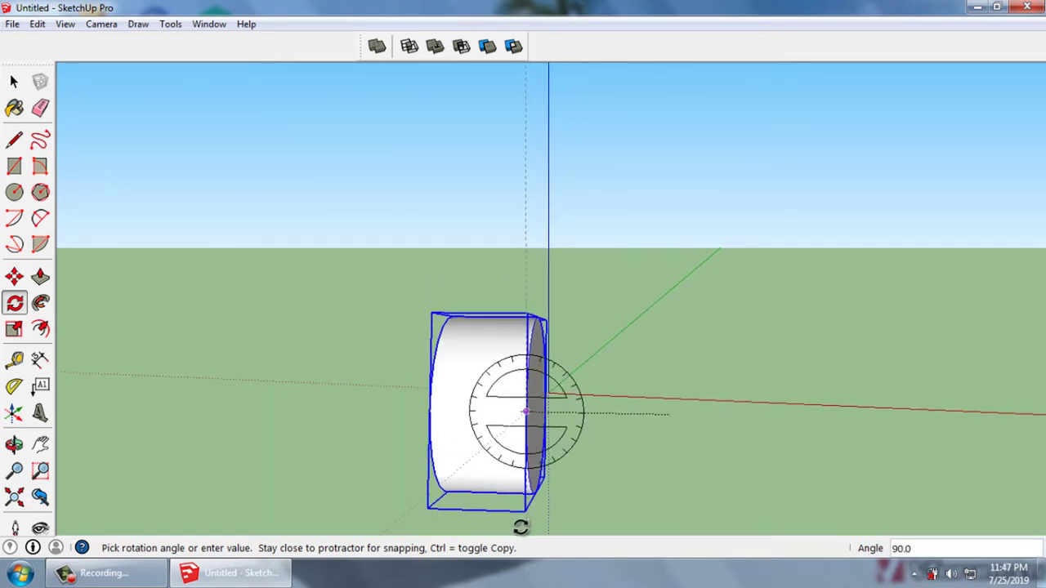
click(521, 527)
middle_drag(543, 514, 487, 425)
Start rotating the cylinder about the origin, then cancel the partial rotation
key(space)
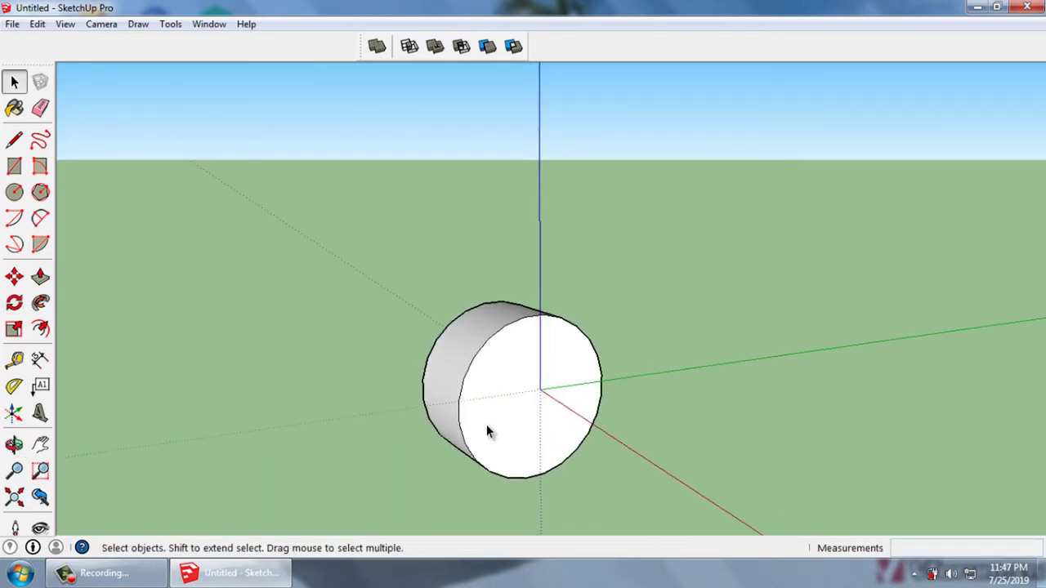
scroll(395, 403, up, 1)
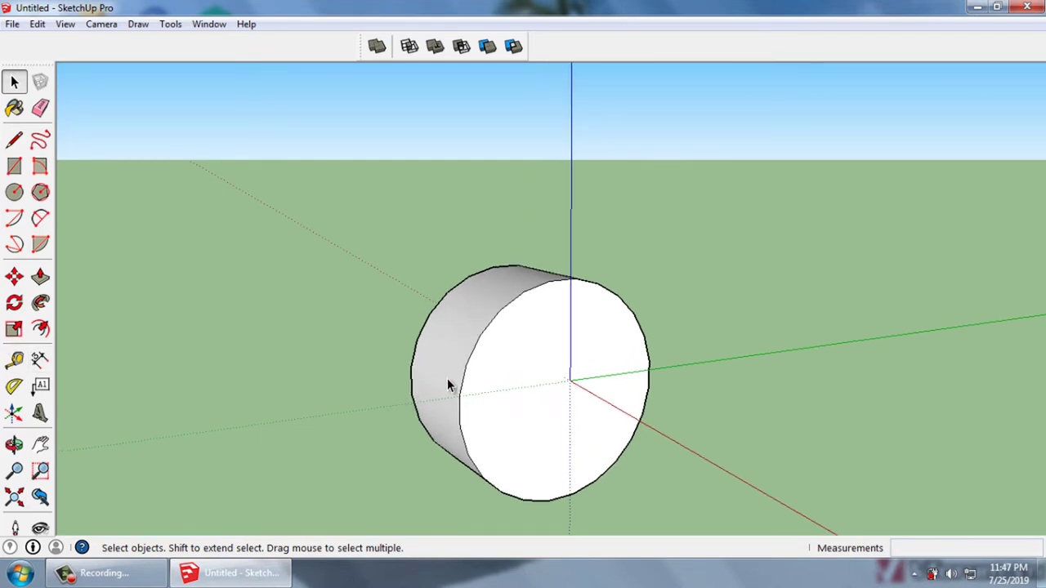
scroll(448, 384, up, 1)
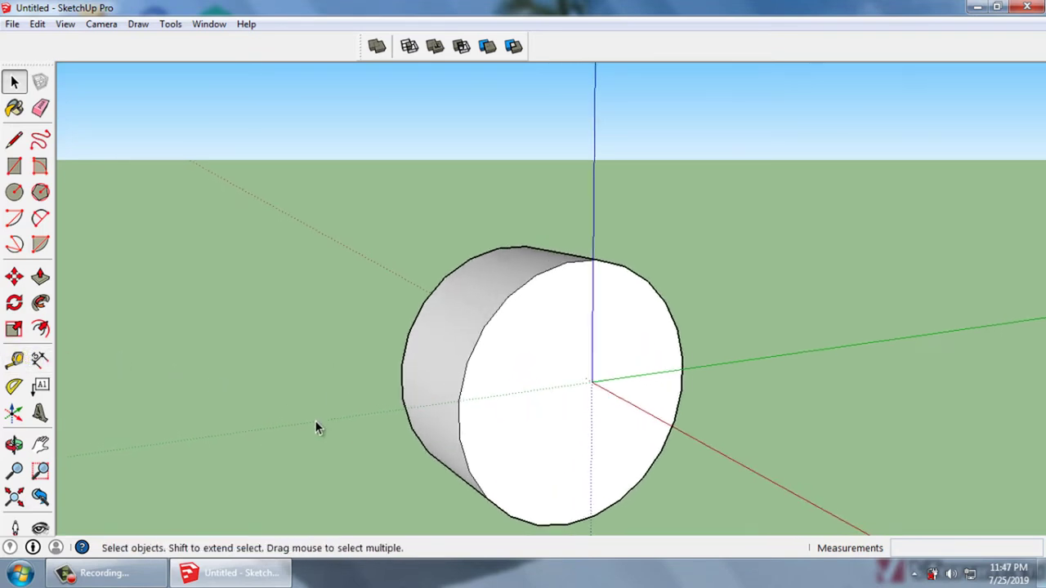
mouse_move(584, 392)
middle_down()
mouse_move(521, 401)
mouse_move(561, 499)
middle_up()
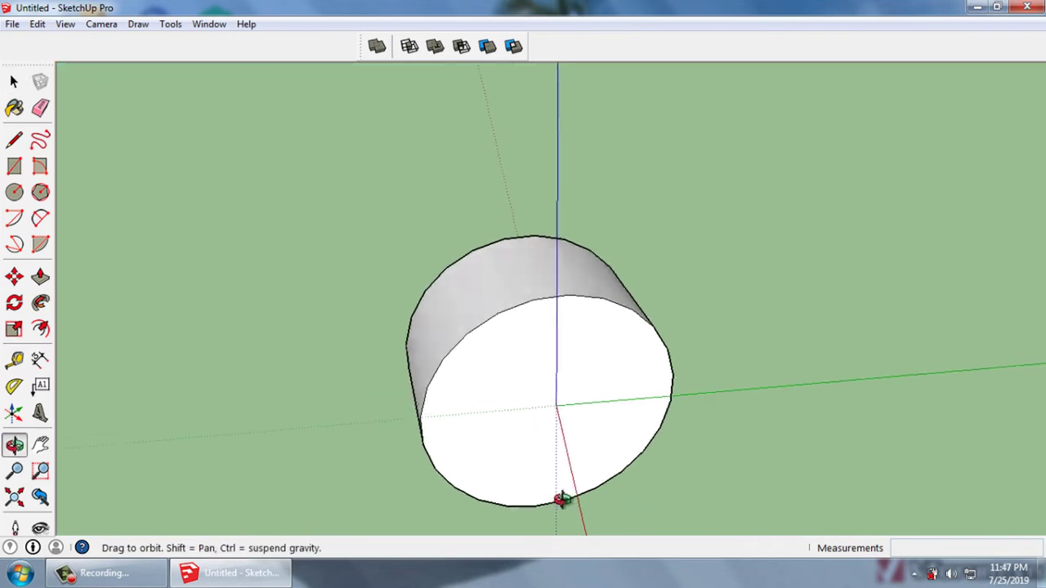
scroll(654, 397, up, 2)
middle_drag(661, 401, 660, 504)
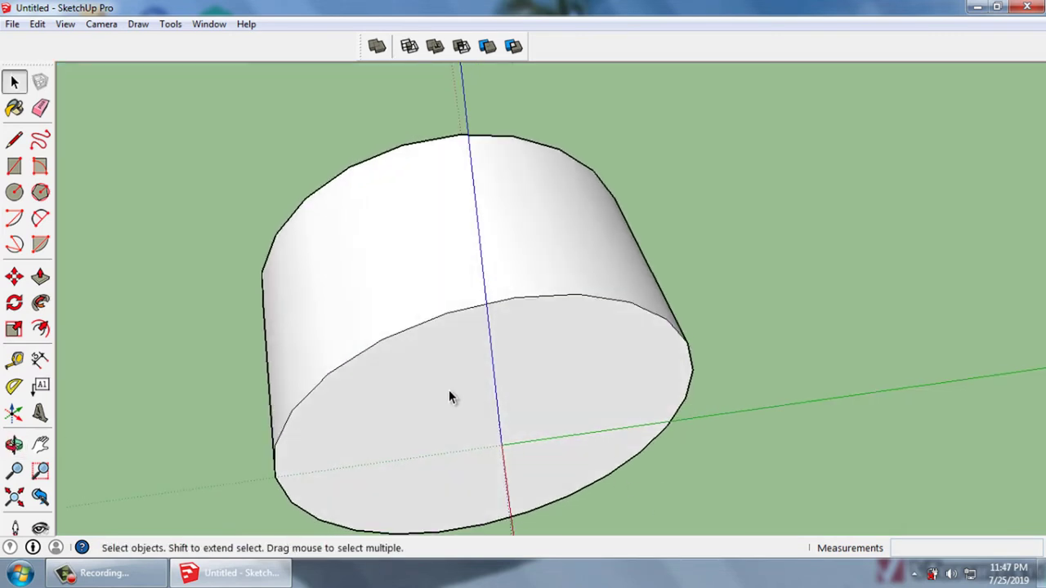
click(14, 302)
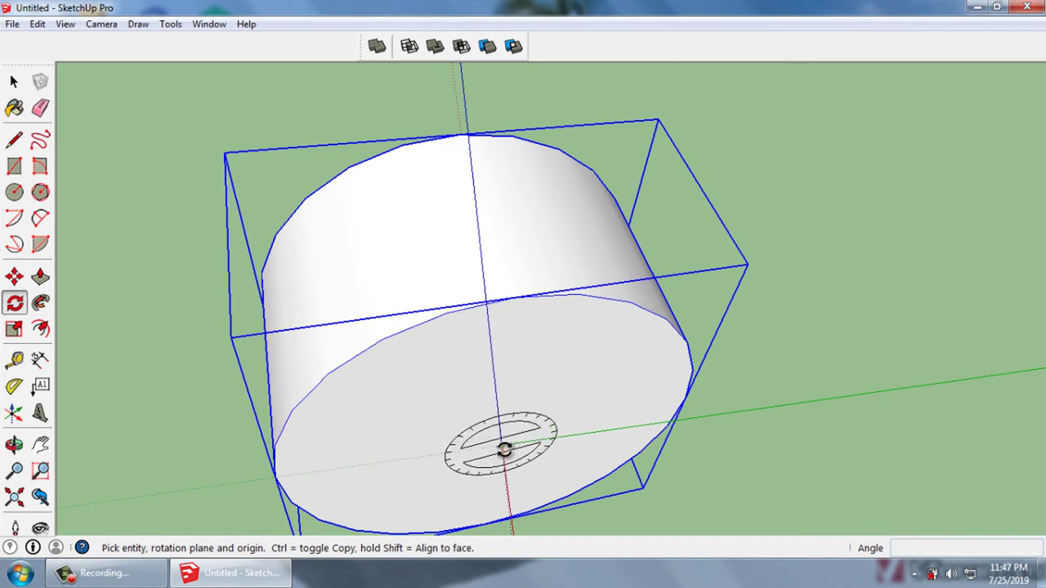
click(503, 447)
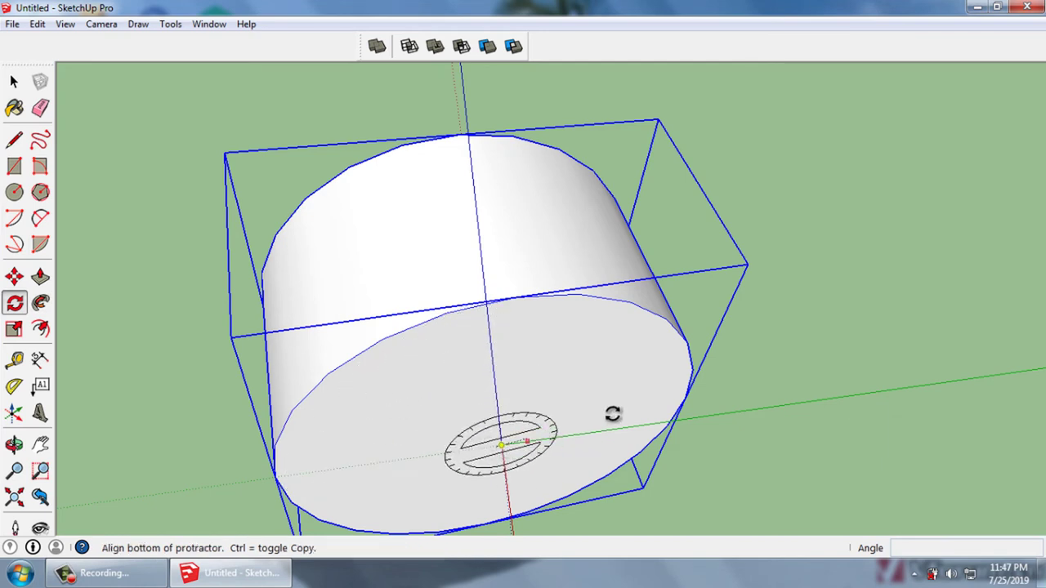
click(680, 397)
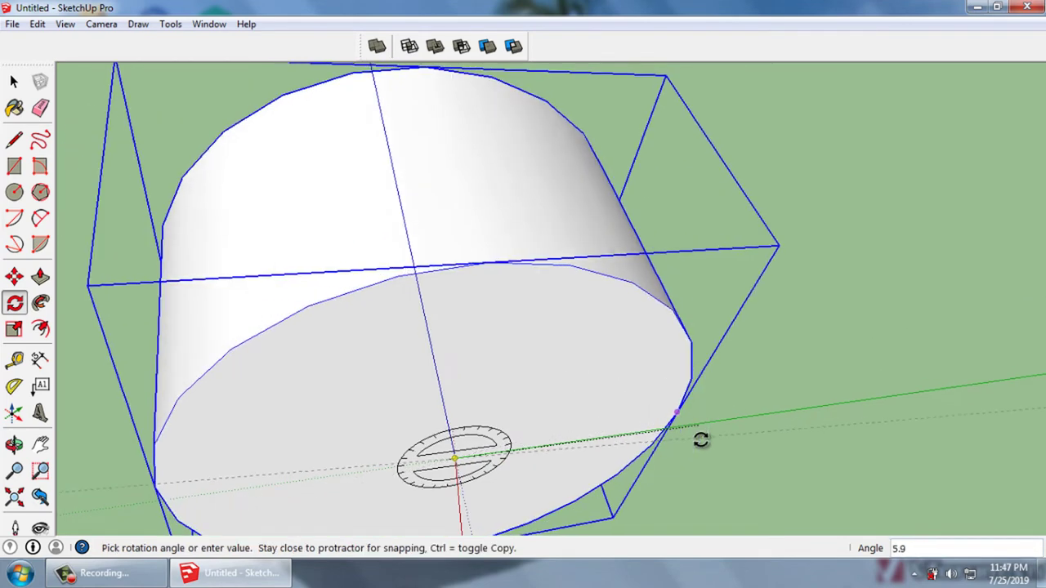
key(Escape)
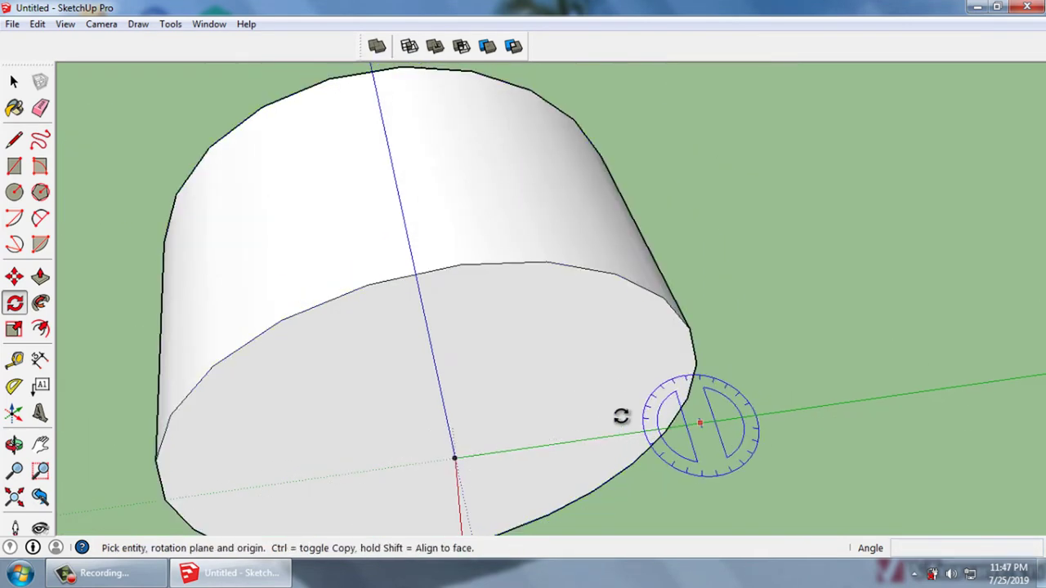
Make a trial rotation about the origin and undo it, leaving the cylinder upright
click(455, 457)
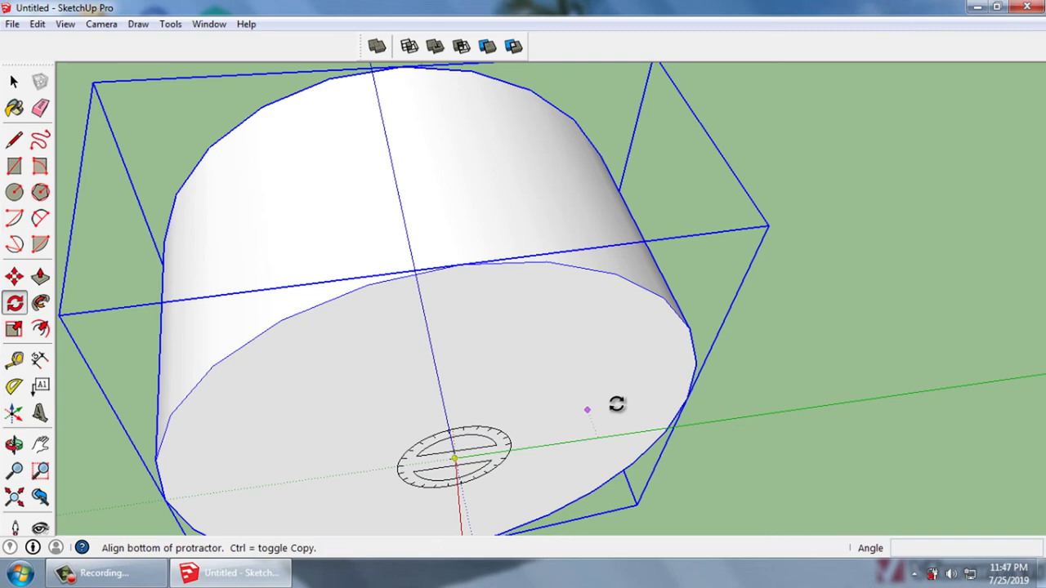
click(679, 394)
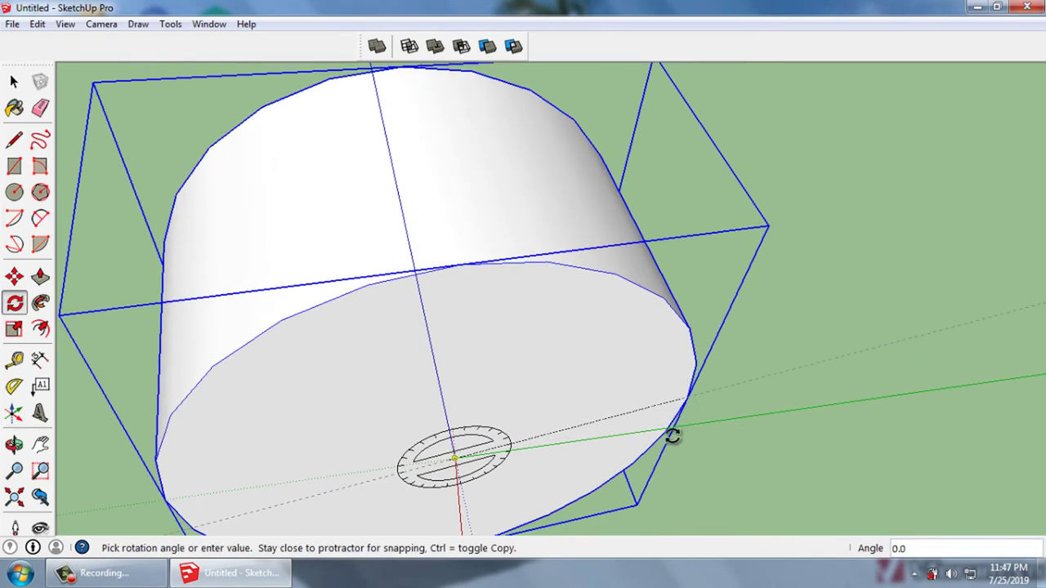
click(614, 427)
key(ctrl+z)
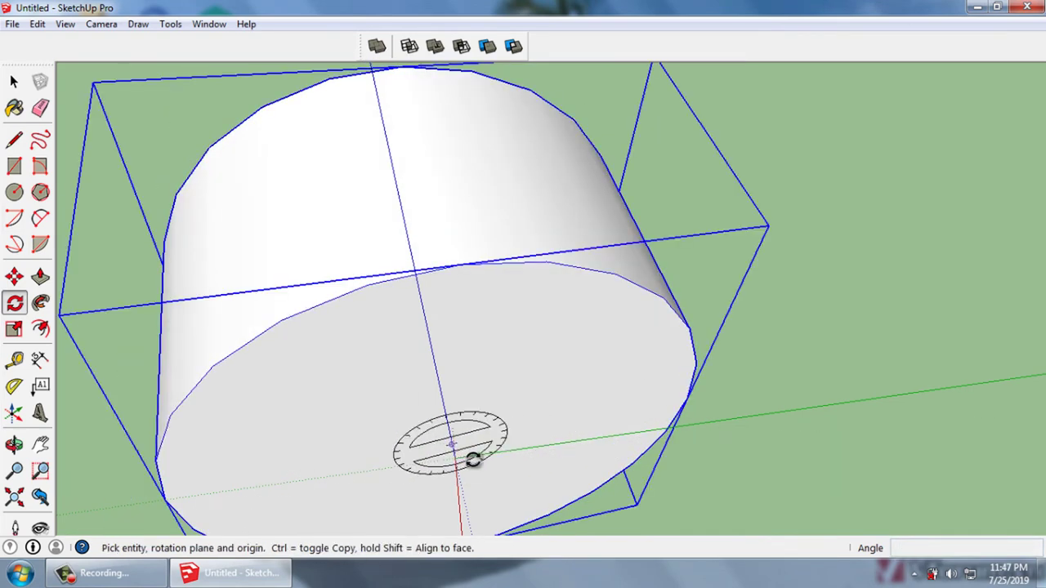
middle_drag(474, 460, 462, 369)
key(space)
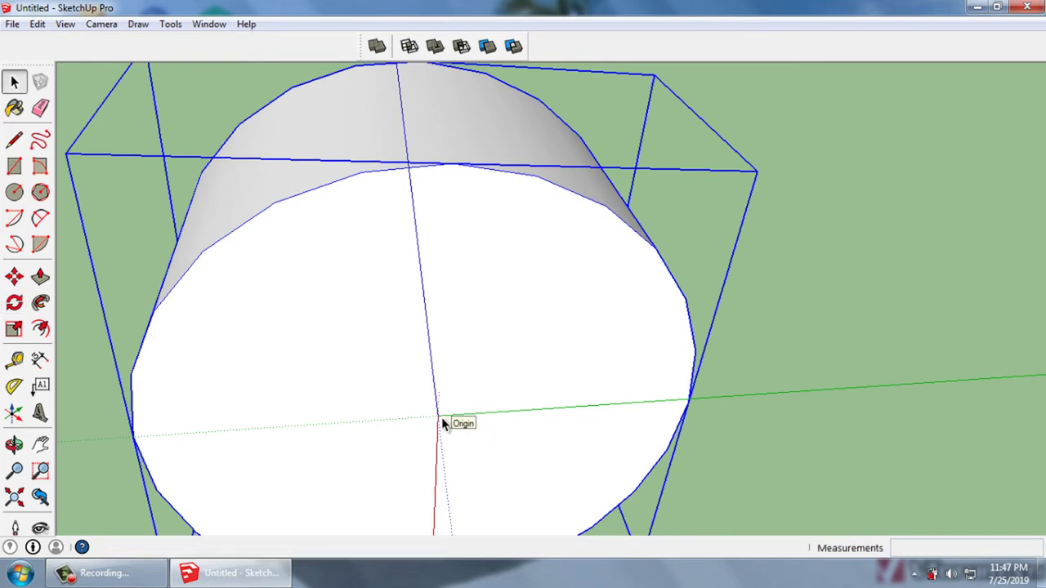
scroll(457, 418, down, 2)
mouse_move(470, 421)
middle_down()
mouse_move(497, 330)
mouse_move(610, 364)
mouse_move(563, 259)
middle_up()
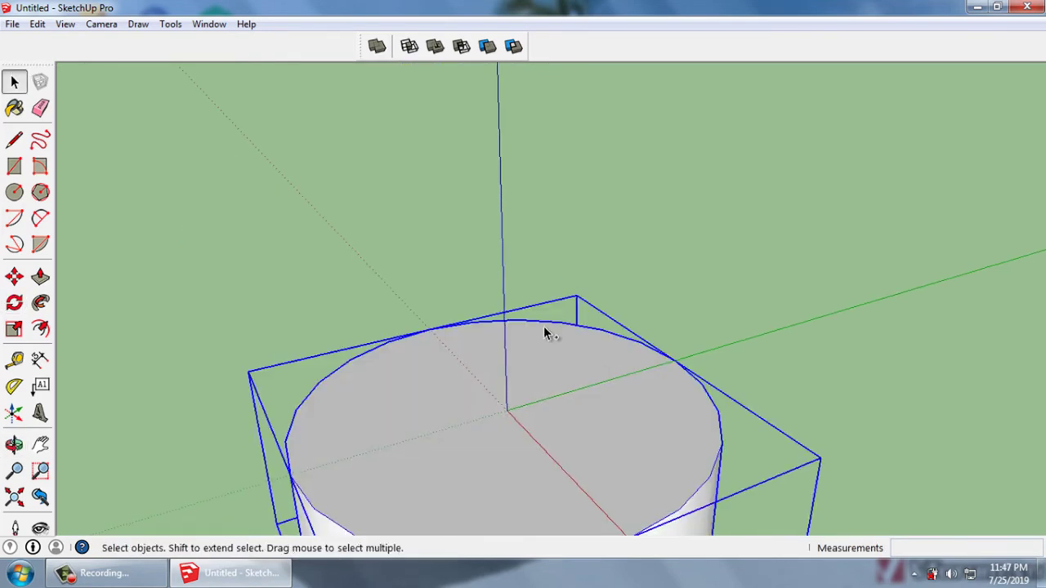
Draw a rectangle from the origin to a point below the cone's base
scroll(543, 326, up, 5)
scroll(543, 326, down, 2)
scroll(542, 323, down, 2)
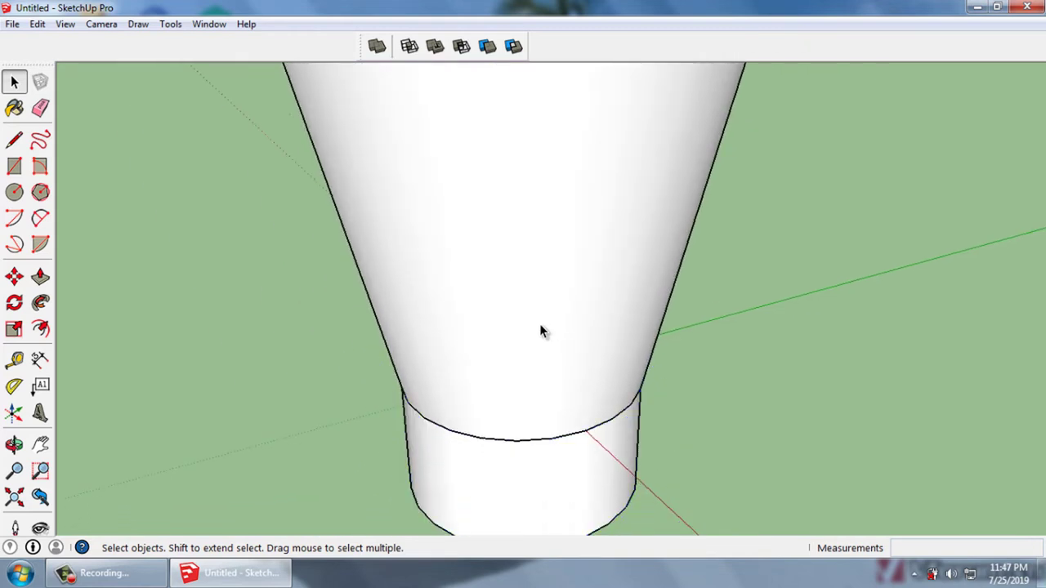
mouse_move(515, 373)
middle_down()
mouse_move(724, 280)
mouse_move(705, 219)
mouse_move(695, 245)
middle_up()
click(14, 167)
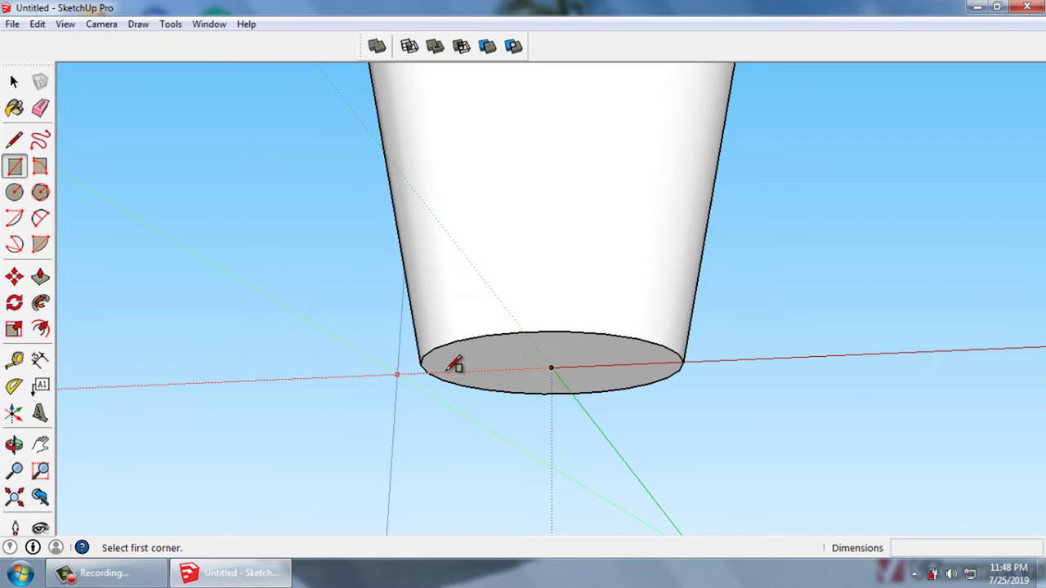
click(552, 369)
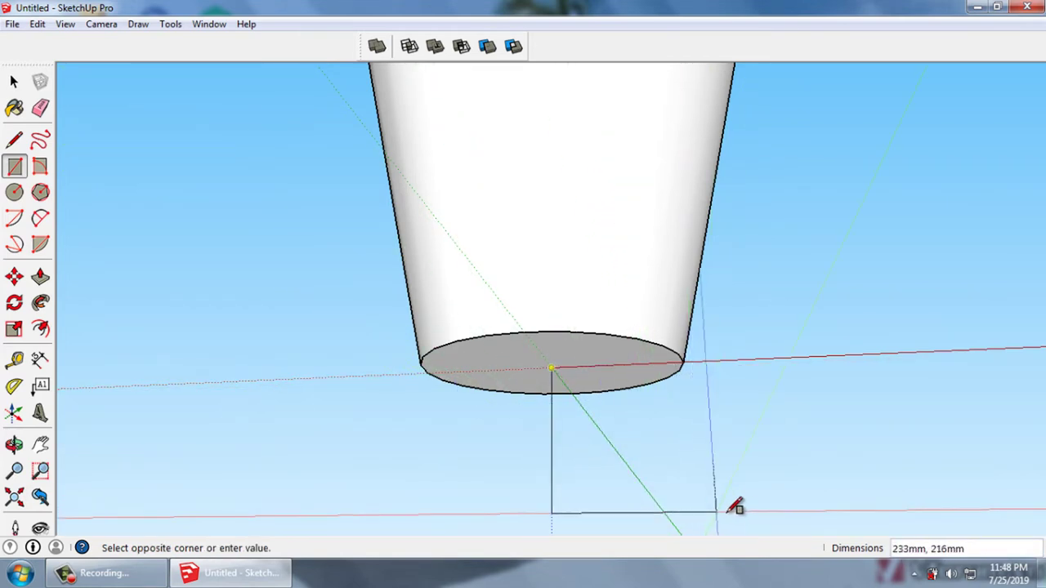
click(792, 521)
key(space)
Make the rectangle face a component
middle_drag(723, 445, 716, 417)
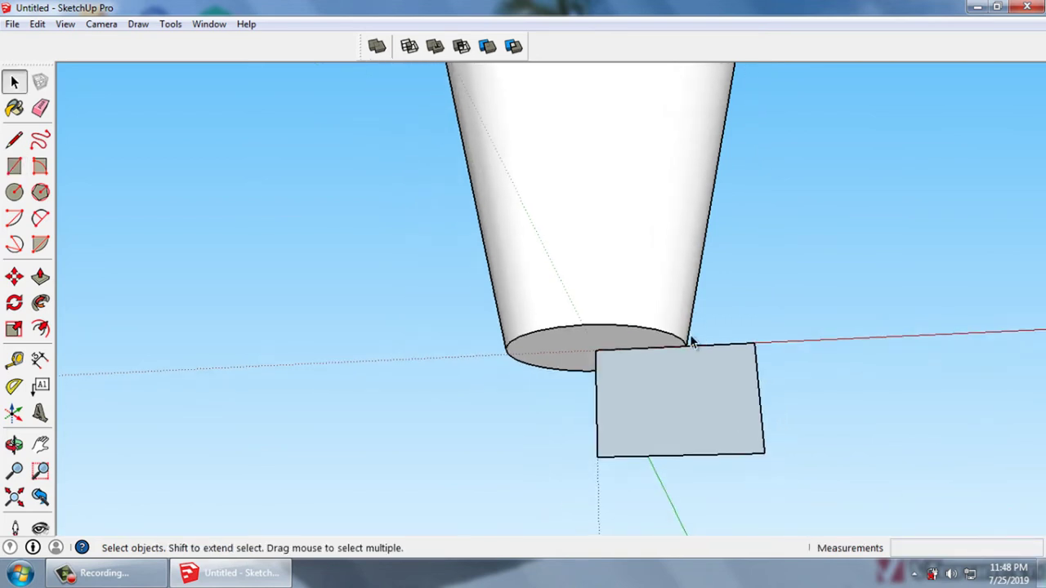
double_click(716, 417)
key(g)
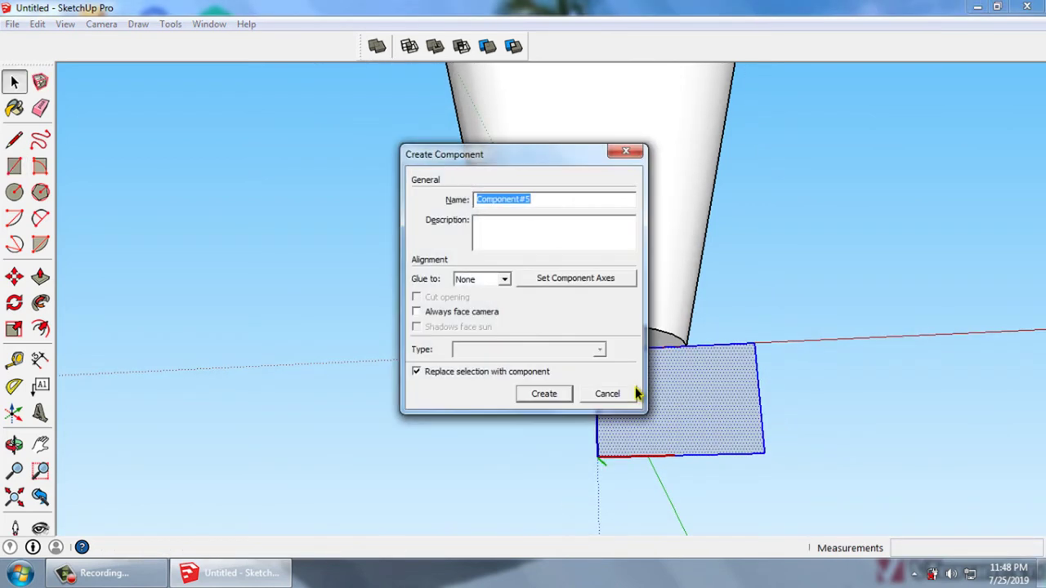
key(Return)
scroll(654, 413, up, 2)
Draw a 200 mm-radius circle centred on the rectangle's corner
click(16, 191)
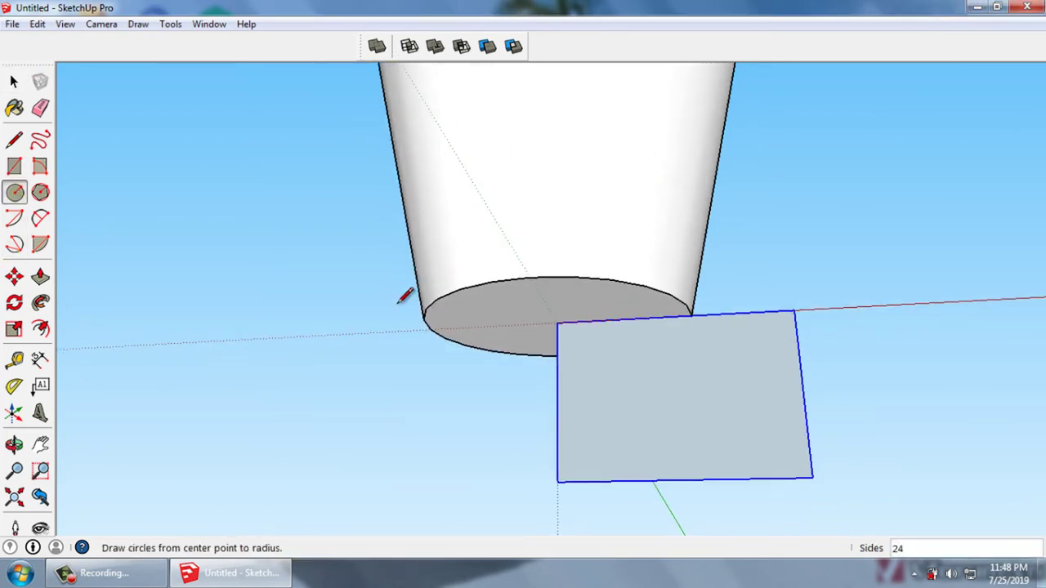
click(557, 323)
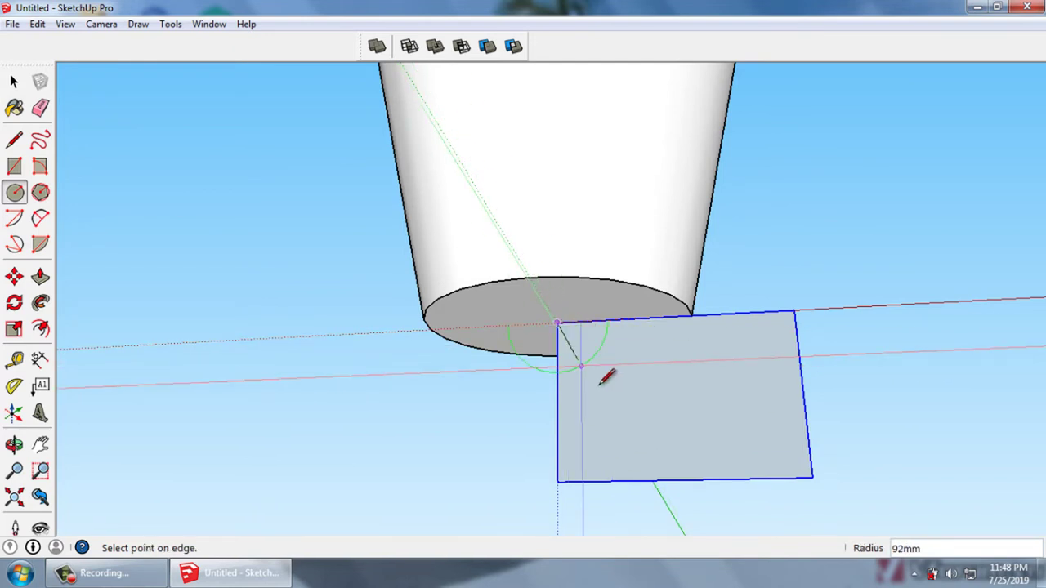
click(646, 425)
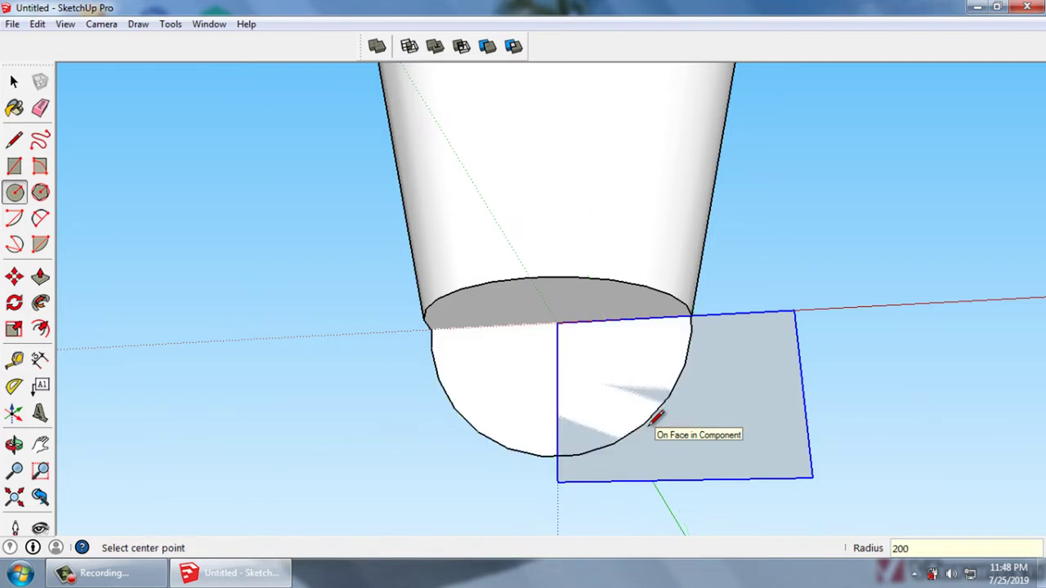
key(space)
key(ctrl+a)
Move the half-circle face 200 mm down below the cone's bottom
click(474, 389)
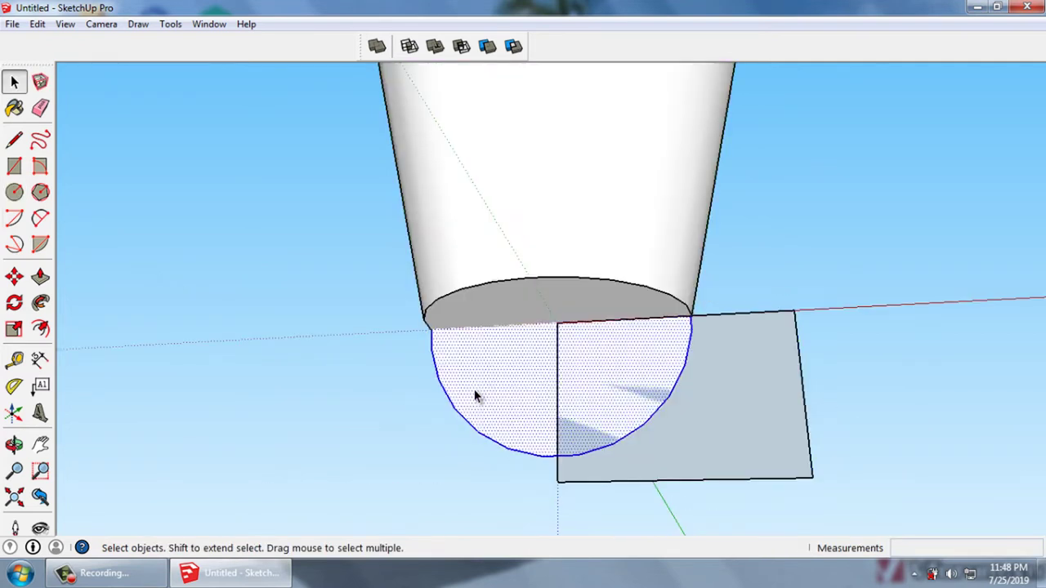
key(m)
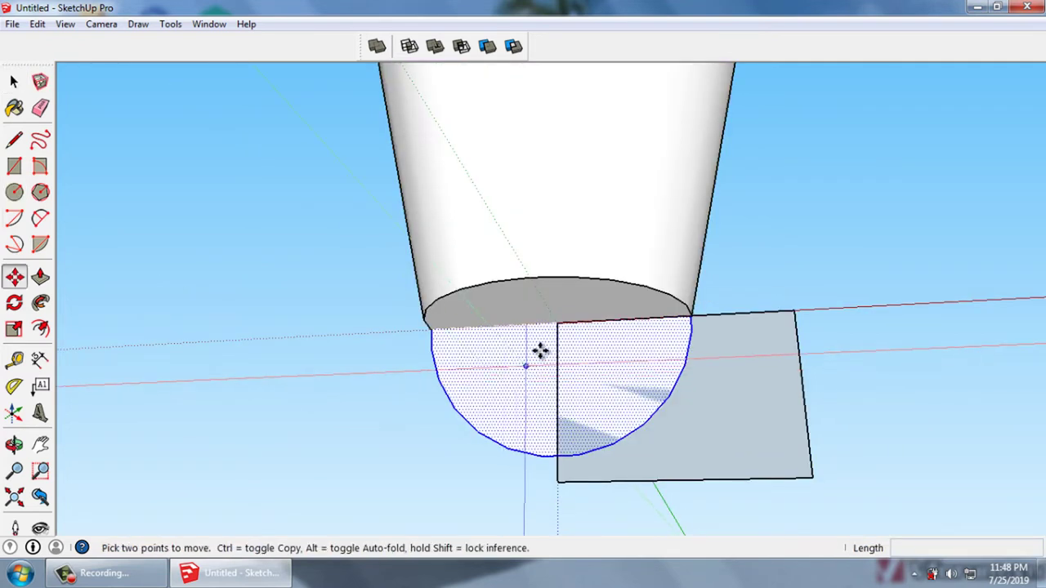
click(559, 325)
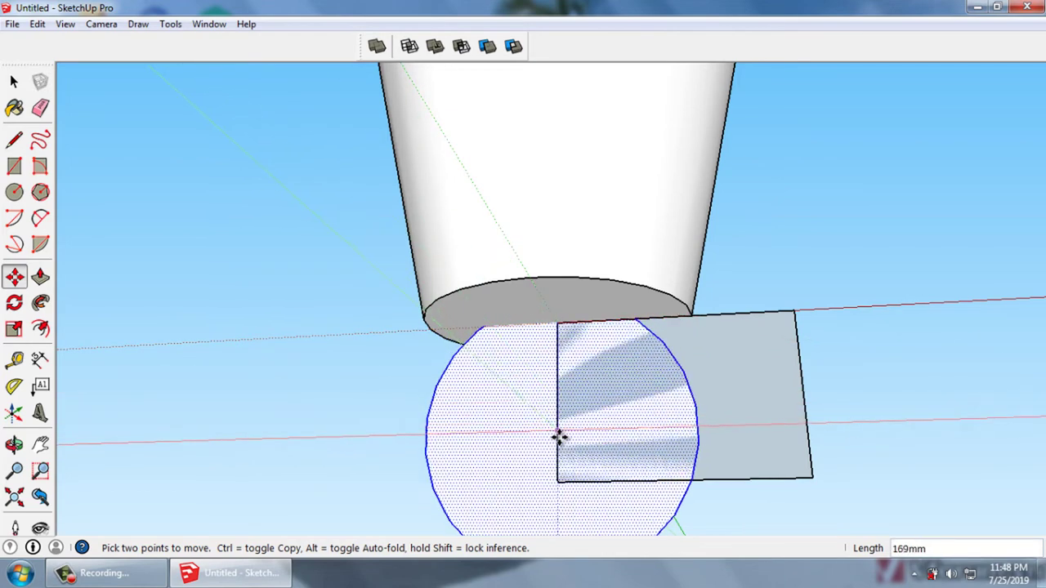
text(00)
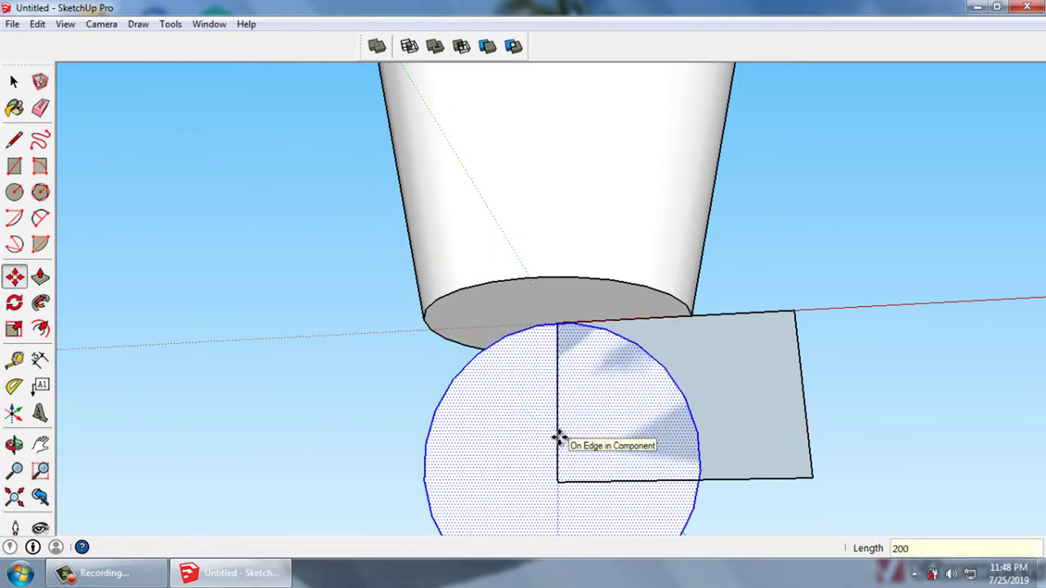
key(Return)
key(space)
Orbit around the circle and cone, then switch to the Front view
scroll(583, 363, down, 1)
scroll(586, 358, down, 2)
middle_drag(585, 358, 637, 432)
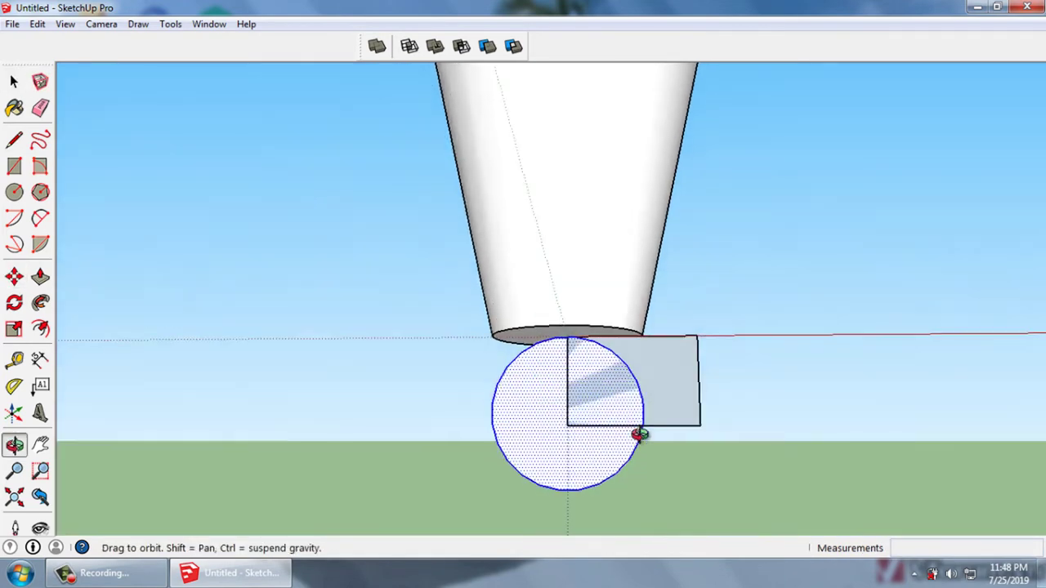
scroll(572, 343, up, 2)
mouse_move(566, 370)
middle_down()
mouse_move(621, 382)
mouse_move(577, 388)
middle_up()
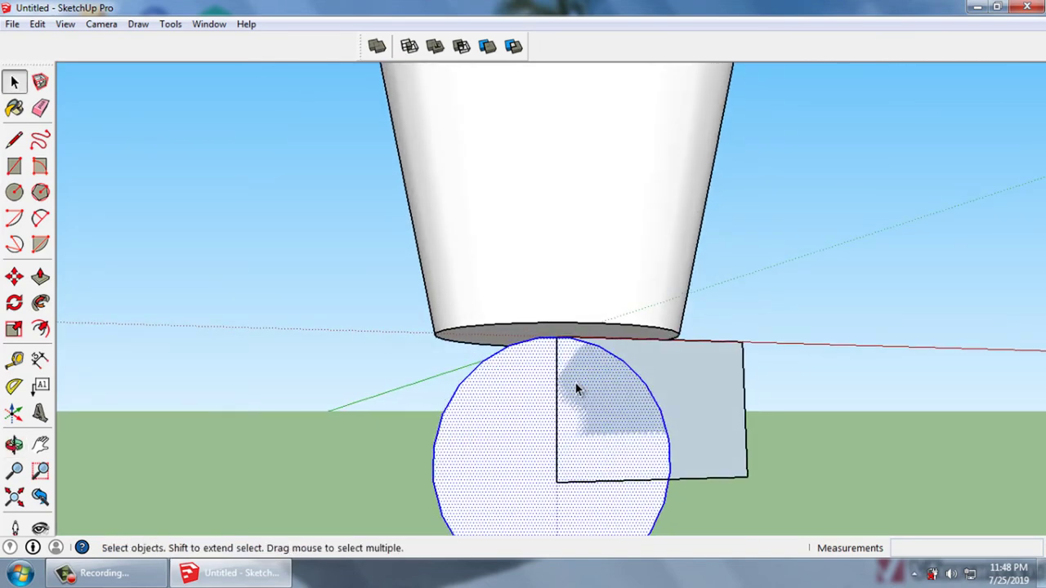
scroll(563, 390, down, 3)
scroll(564, 392, down, 1)
scroll(562, 405, up, 4)
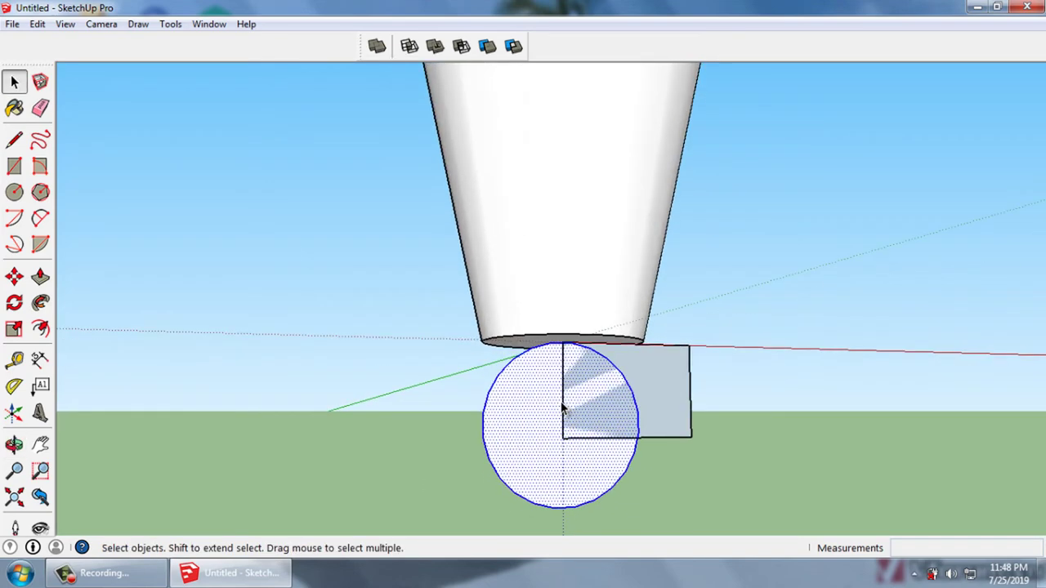
middle_drag(677, 408, 614, 451)
key(F4)
click(684, 394)
Push/Pull the circle face out 100 mm, then extrude it again to thicken the disc
click(805, 439)
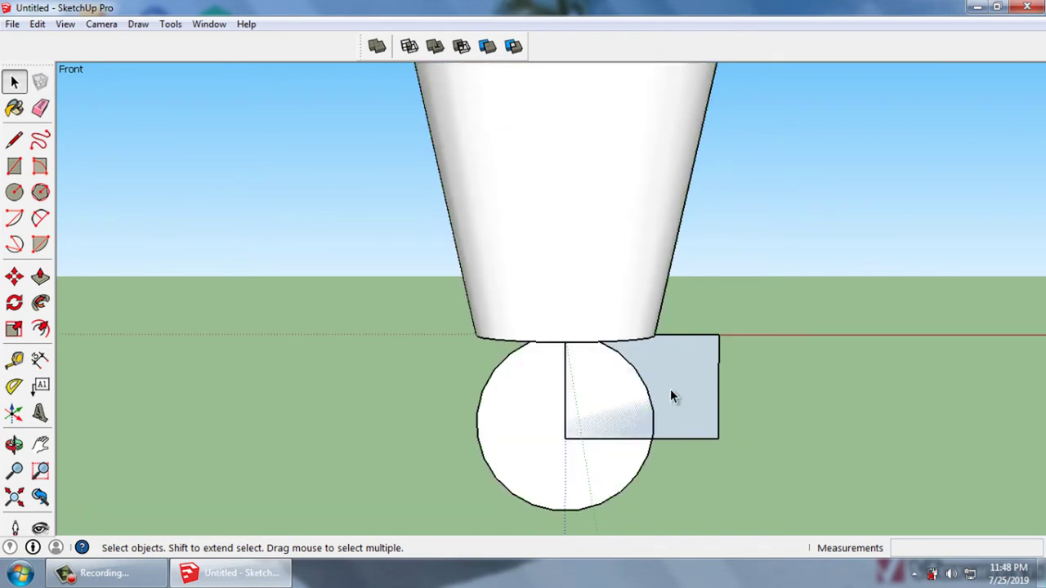
drag(672, 396, 694, 399)
mouse_move(695, 399)
middle_down()
mouse_move(495, 423)
mouse_move(586, 446)
middle_up()
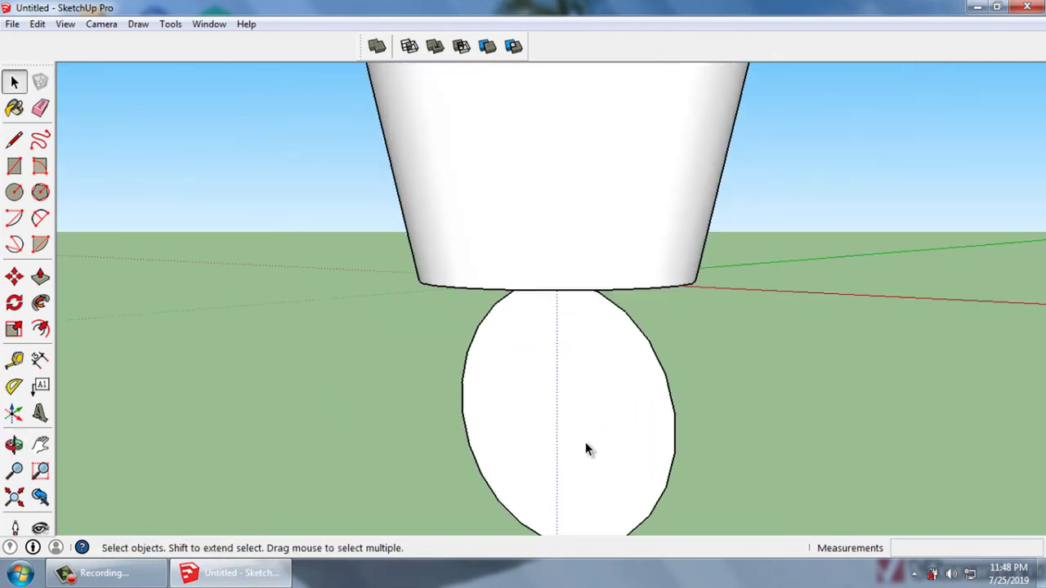
click(590, 442)
key(p)
click(591, 436)
text(100)
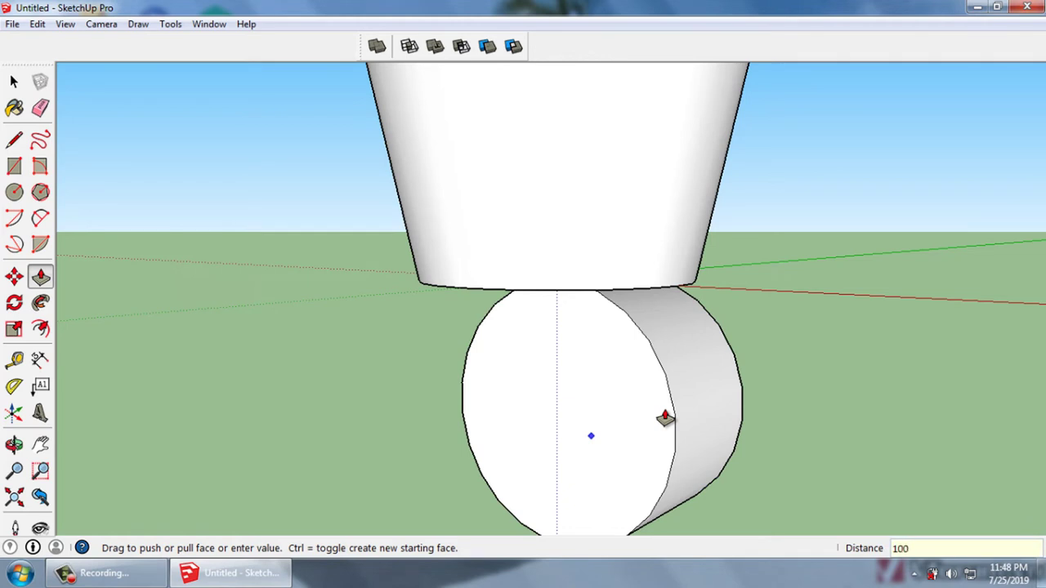
key(Return)
key(space)
click(631, 415)
key(p)
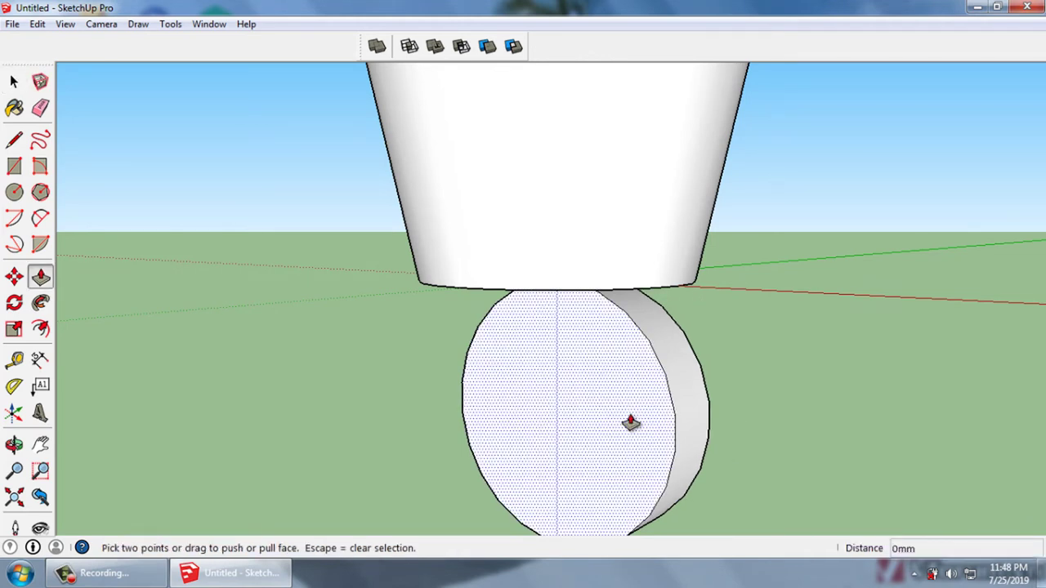
click(631, 423)
text(100)
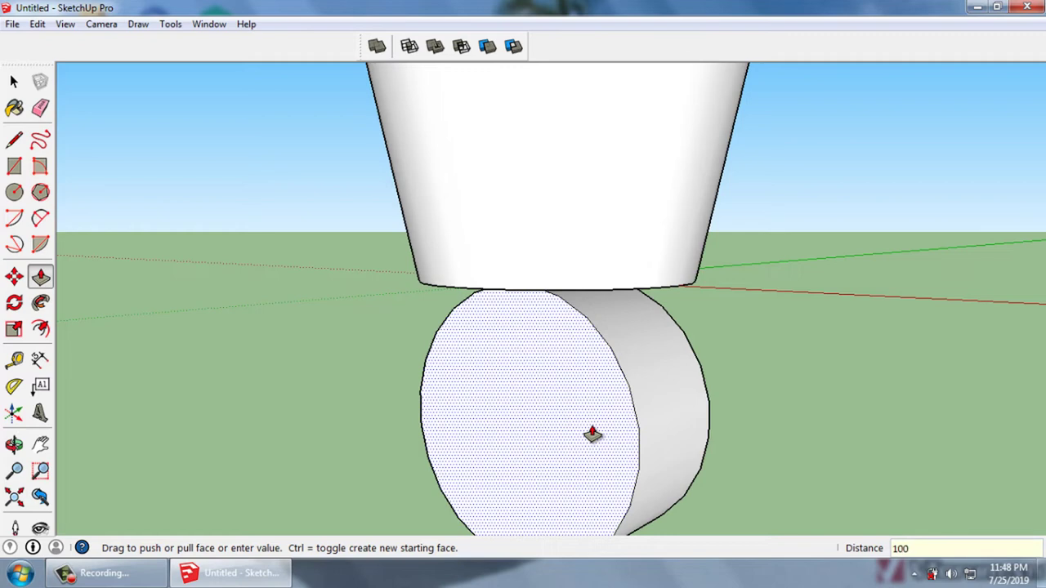
key(Return)
key(space)
Select the disc below the cone and make it a component
click(752, 424)
mouse_move(752, 424)
middle_down()
mouse_move(876, 334)
mouse_move(708, 442)
mouse_move(682, 434)
mouse_move(663, 455)
mouse_move(620, 463)
middle_up()
scroll(646, 466, down, 4)
scroll(633, 409, up, 3)
scroll(626, 396, up, 2)
middle_drag(626, 392, 629, 421)
scroll(623, 421, down, 2)
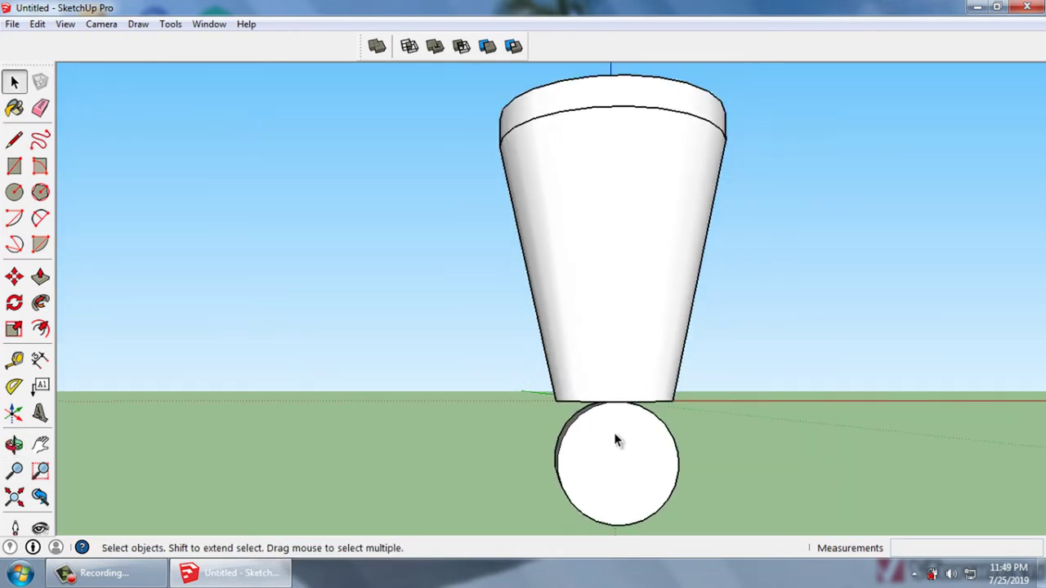
click(625, 466)
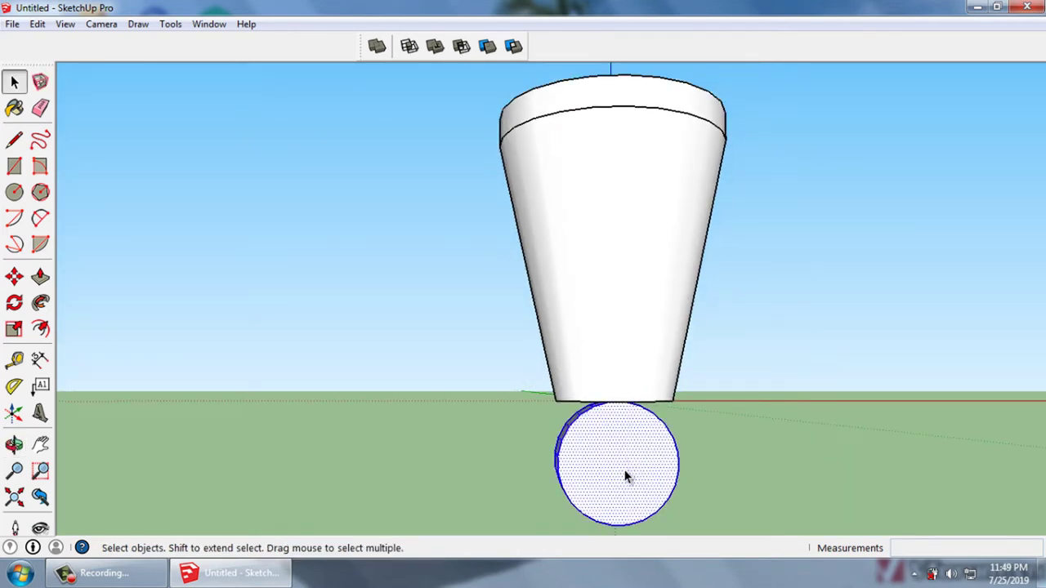
scroll(625, 478, up, 1)
scroll(625, 478, up, 2)
scroll(626, 468, up, 1)
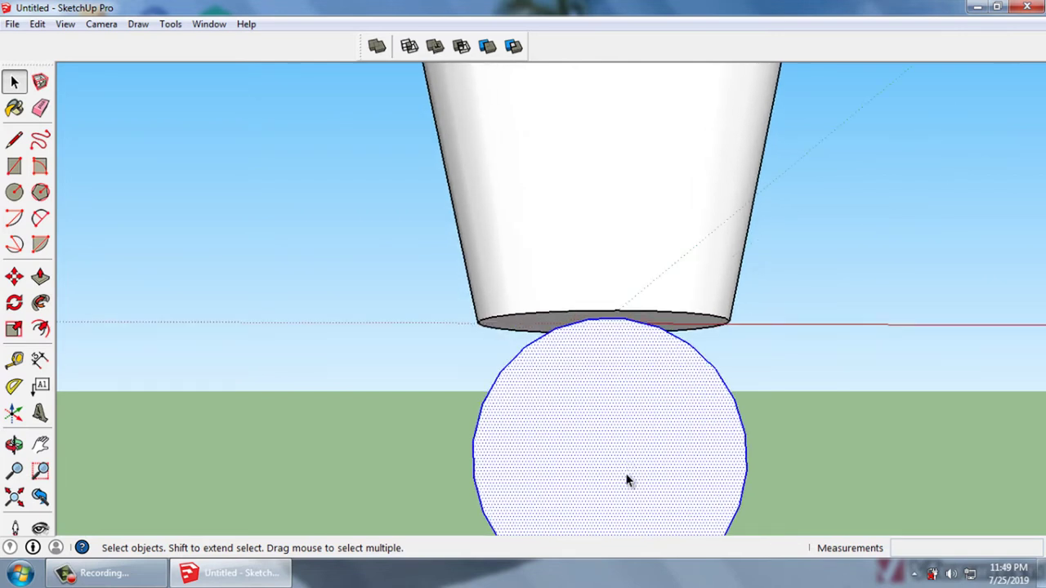
key(g)
key(Return)
scroll(628, 481, down, 1)
Move the disc component up the blue axis so its top sinks into the cone's narrow end
scroll(646, 487, down, 1)
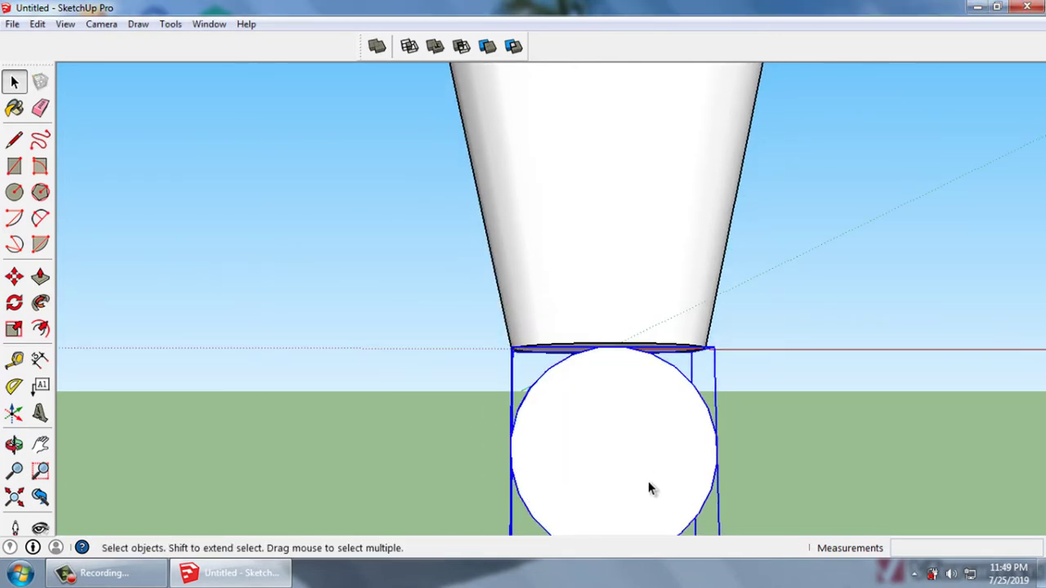
key(m)
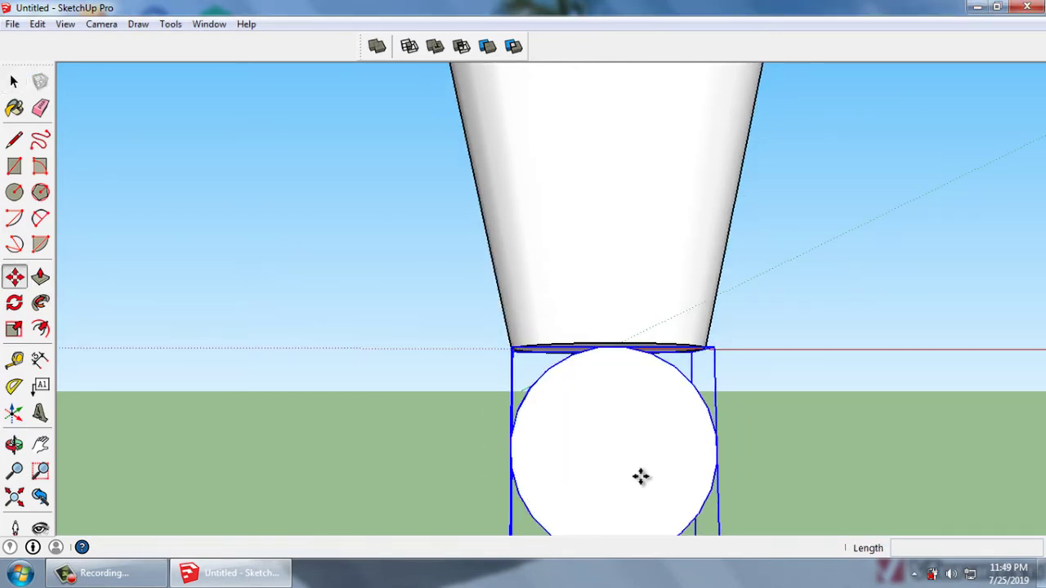
click(614, 444)
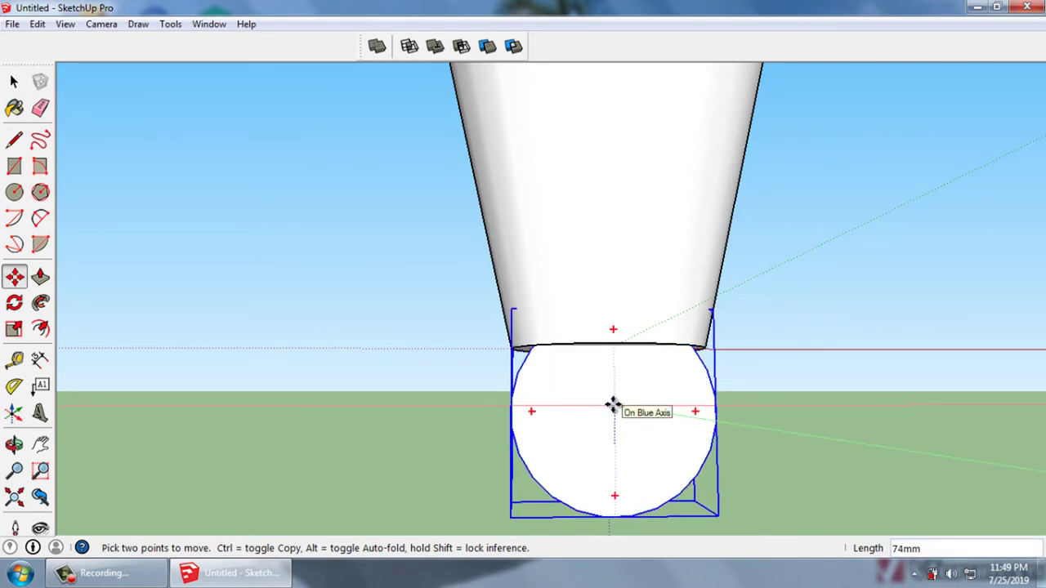
key(Return)
key(space)
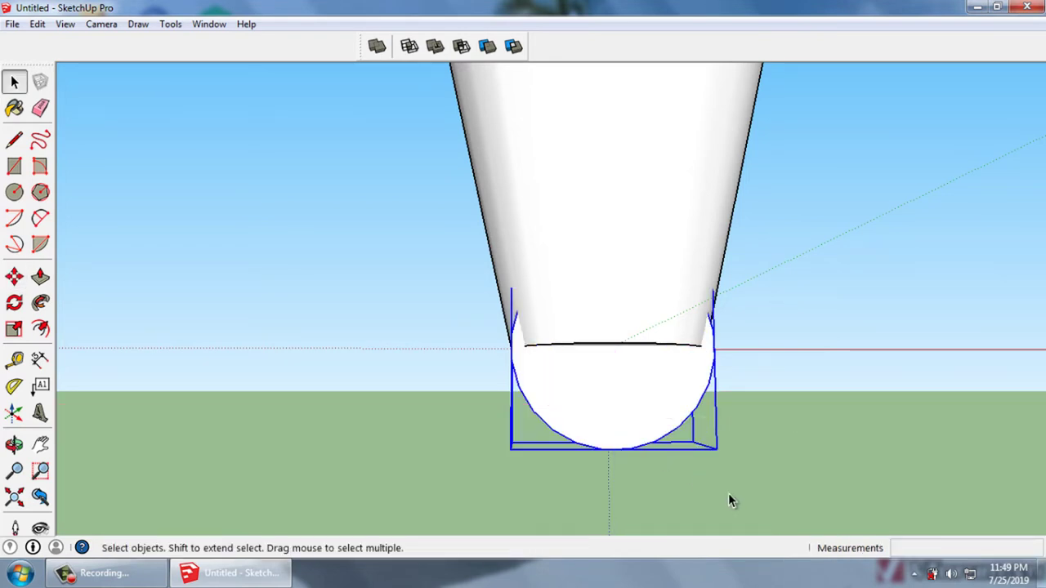
mouse_move(719, 439)
middle_down()
mouse_move(739, 454)
mouse_move(766, 394)
middle_up()
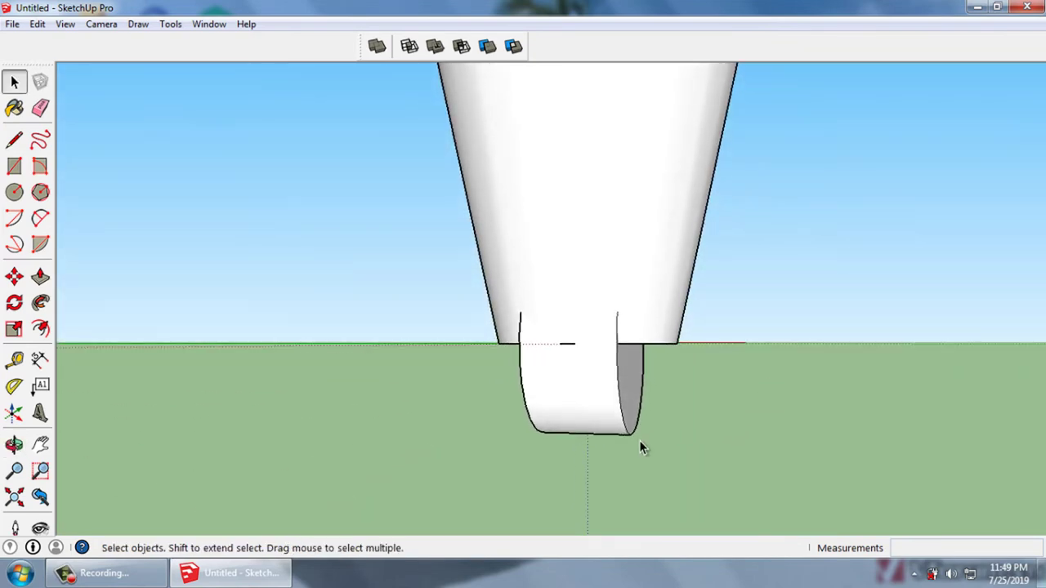
mouse_move(639, 441)
middle_down()
mouse_move(631, 398)
mouse_move(650, 355)
mouse_move(637, 355)
mouse_move(656, 363)
mouse_move(656, 327)
mouse_move(677, 325)
middle_up()
scroll(654, 355, down, 3)
scroll(636, 353, up, 3)
click(660, 346)
scroll(656, 327, up, 2)
scroll(665, 325, up, 1)
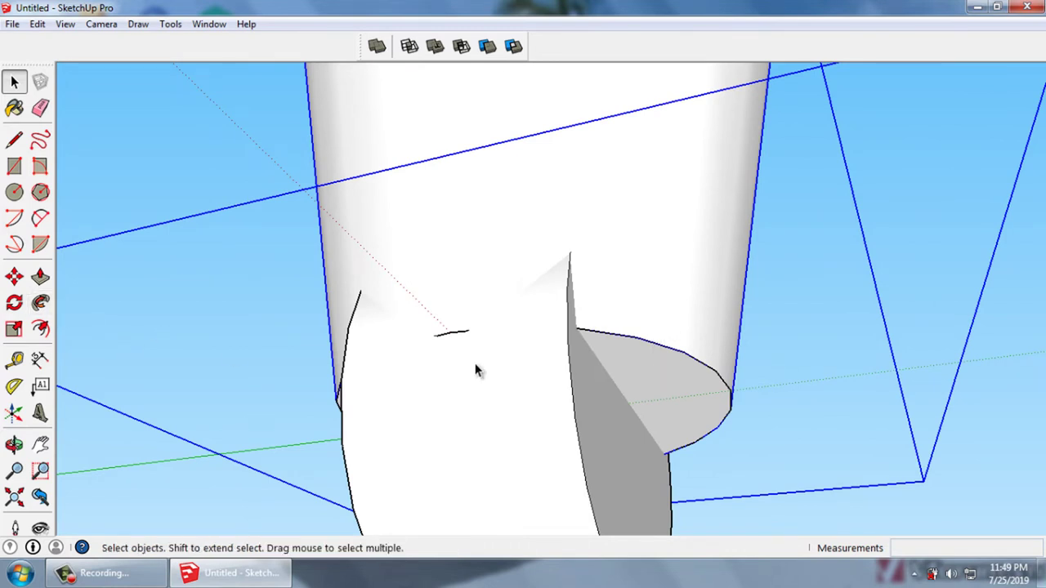
Scale the elliptical face inside the disc to 0.75 along the green axis
double_click(660, 390)
click(14, 329)
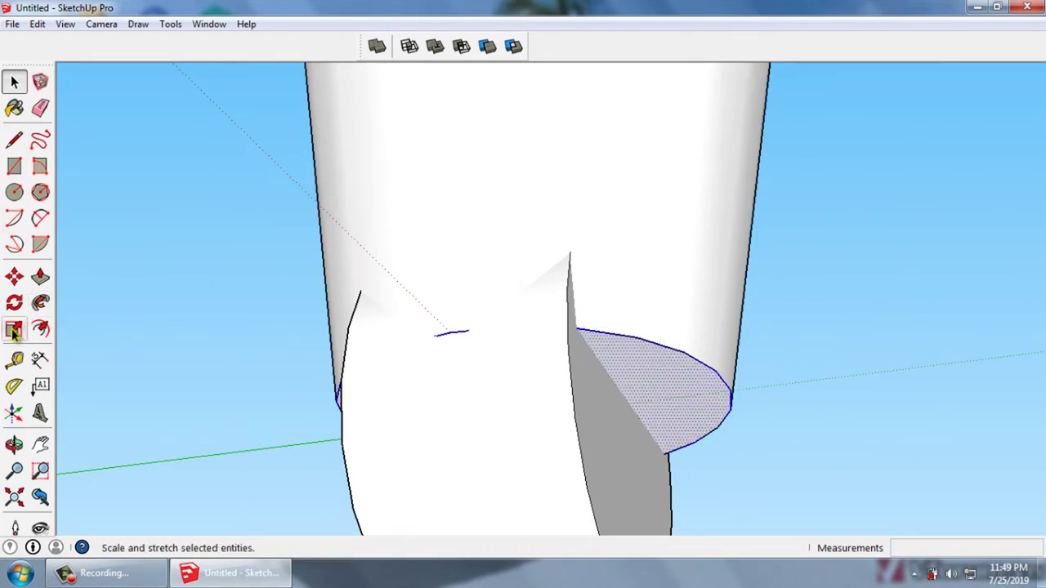
drag(730, 392, 633, 404)
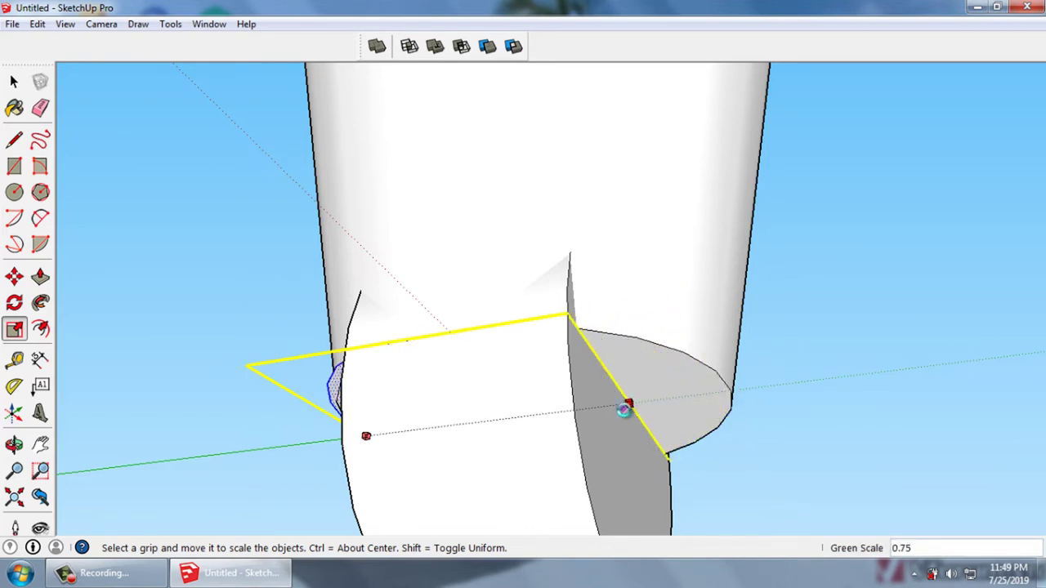
click(624, 410)
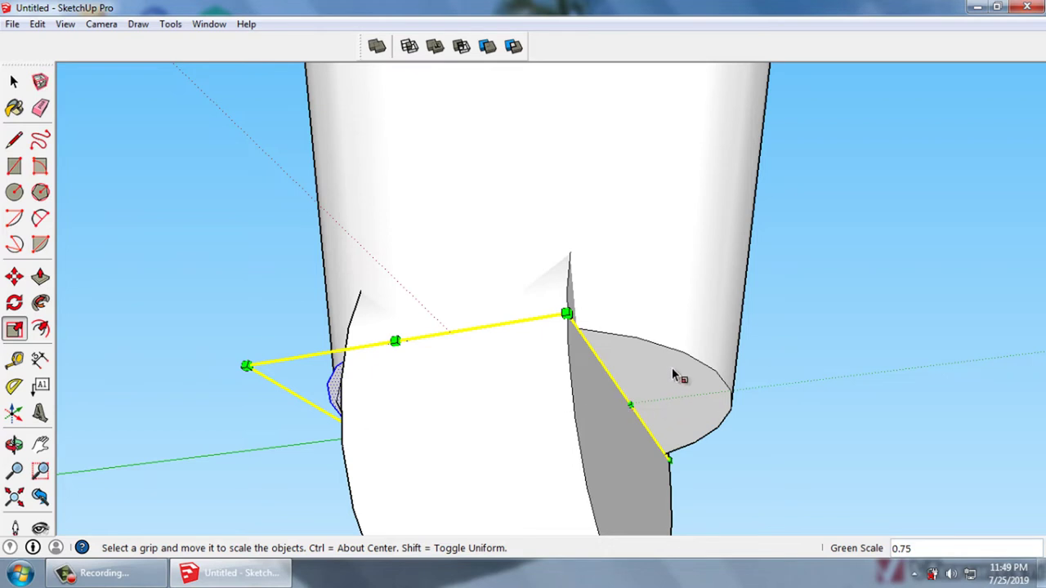
scroll(667, 364, down, 1)
scroll(661, 361, down, 1)
scroll(657, 366, down, 1)
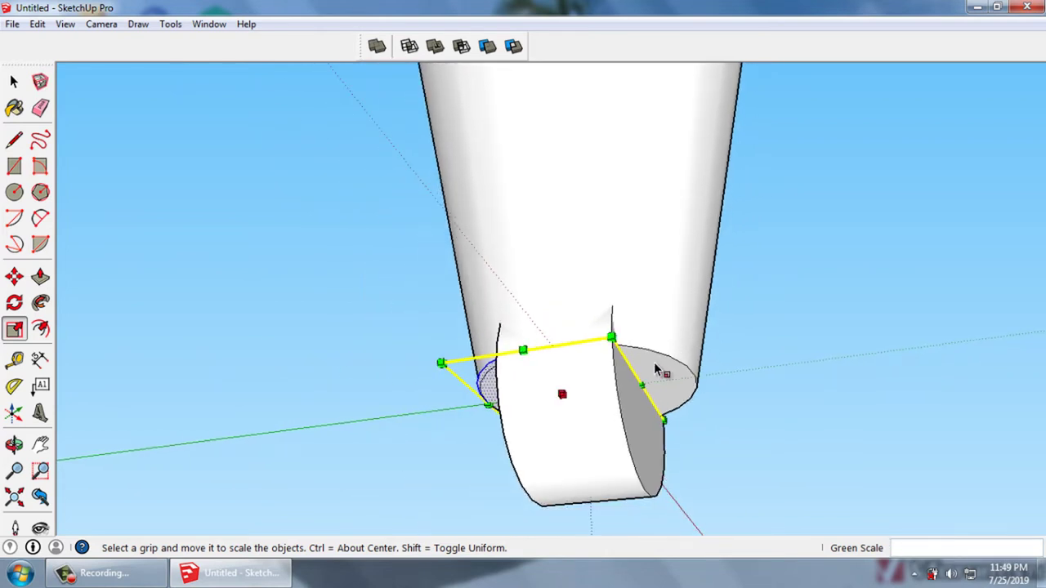
Explode the disc component into loose geometry
shift+click(656, 369)
key(space)
right_click(666, 286)
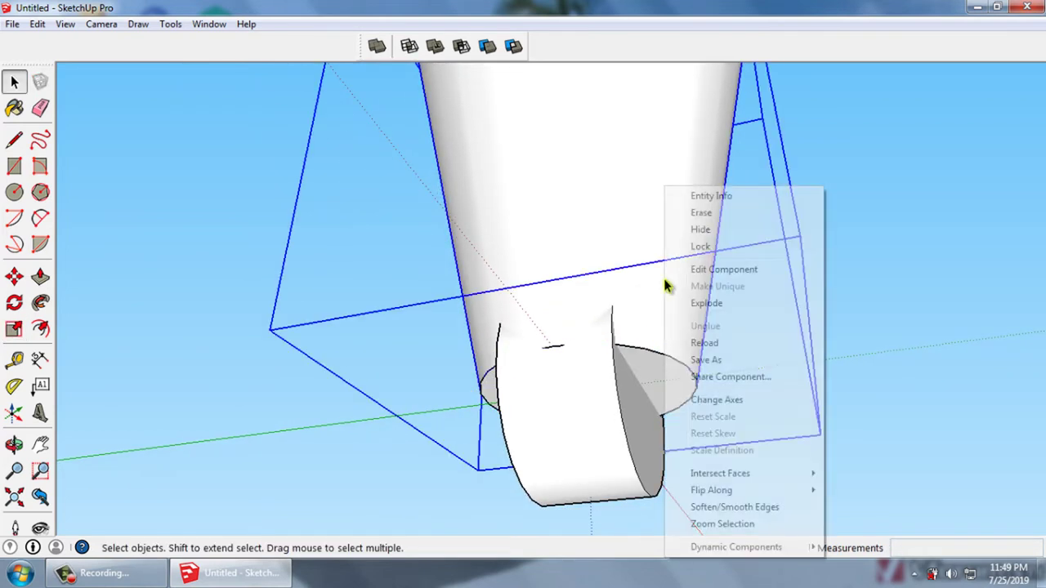
click(710, 304)
Shrink the loose elliptical cut face to 0.75 along green
click(670, 381)
scroll(670, 379, up, 2)
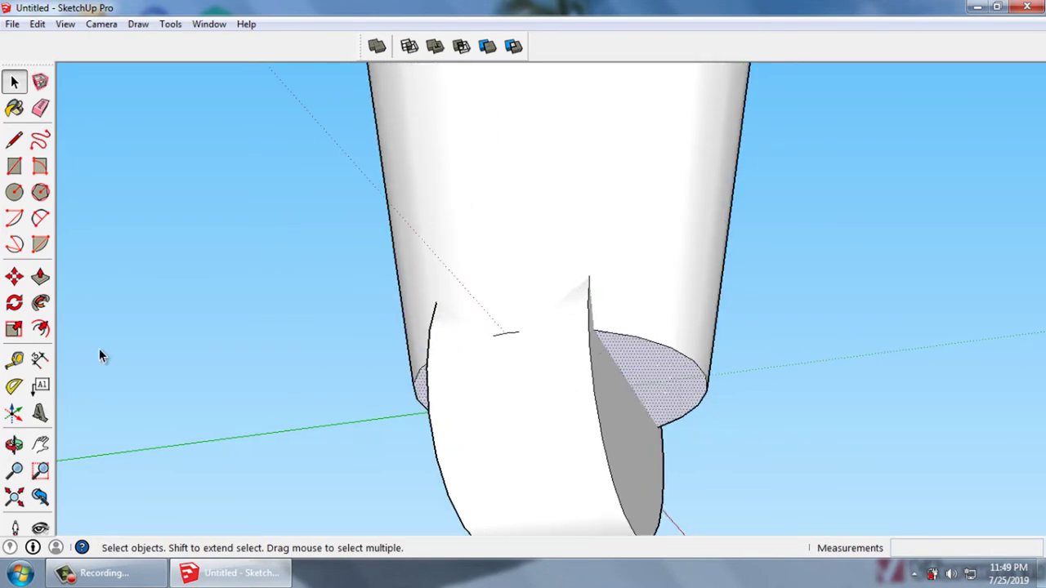
click(14, 328)
drag(705, 376, 635, 387)
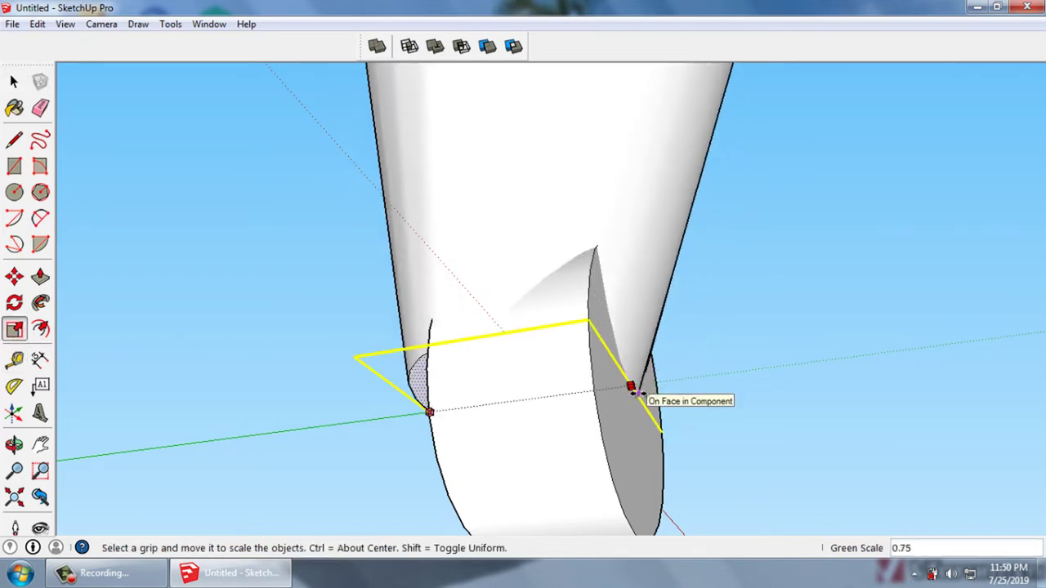
drag(635, 388, 635, 388)
key(space)
Flatten the elliptical face further across its width so it fits the eye mount
mouse_move(542, 412)
middle_down()
mouse_move(719, 424)
mouse_move(614, 430)
middle_up()
scroll(606, 420, up, 1)
scroll(604, 417, up, 3)
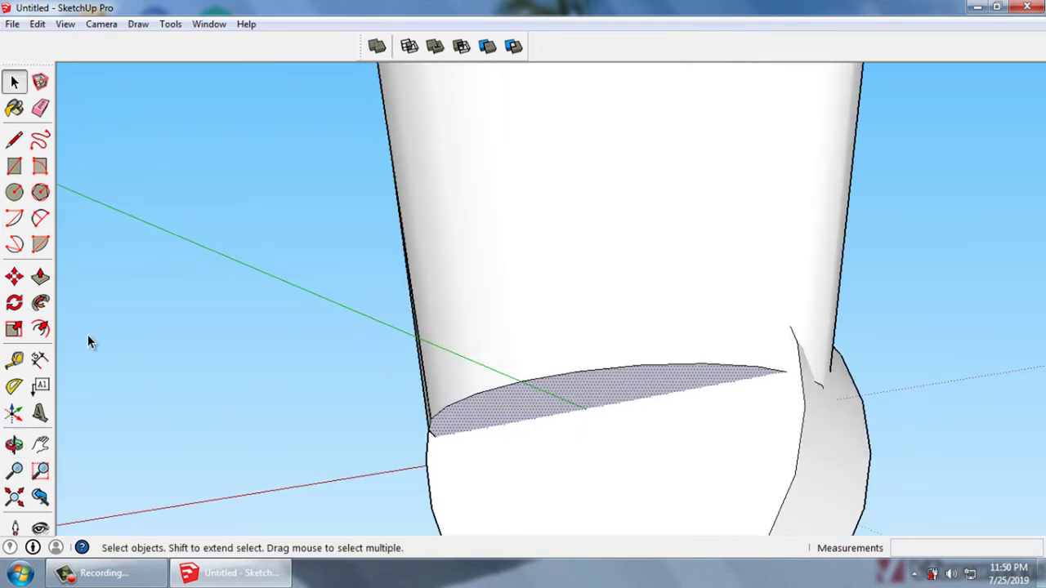
click(16, 336)
drag(526, 387, 586, 413)
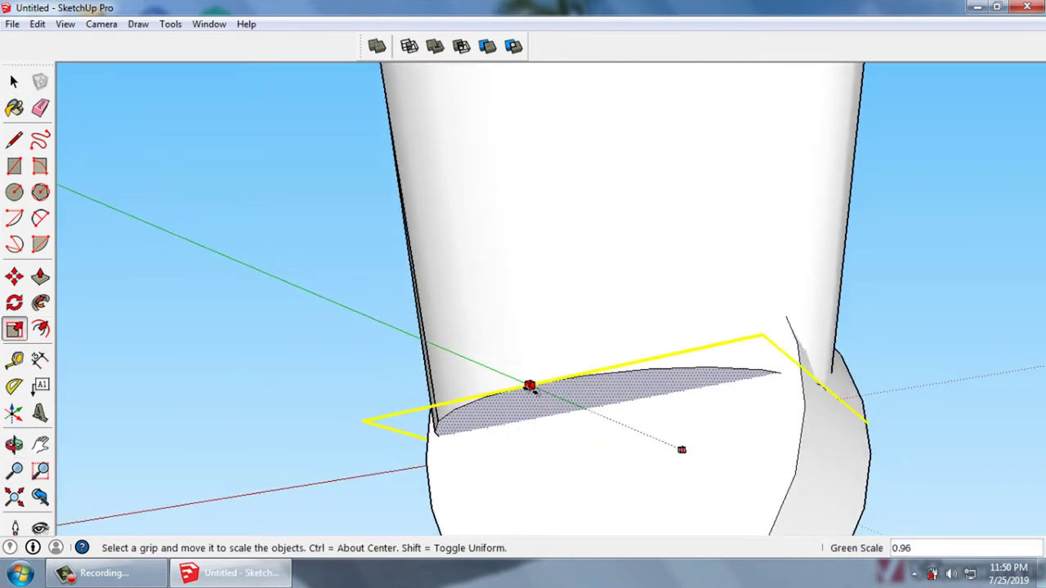
key(space)
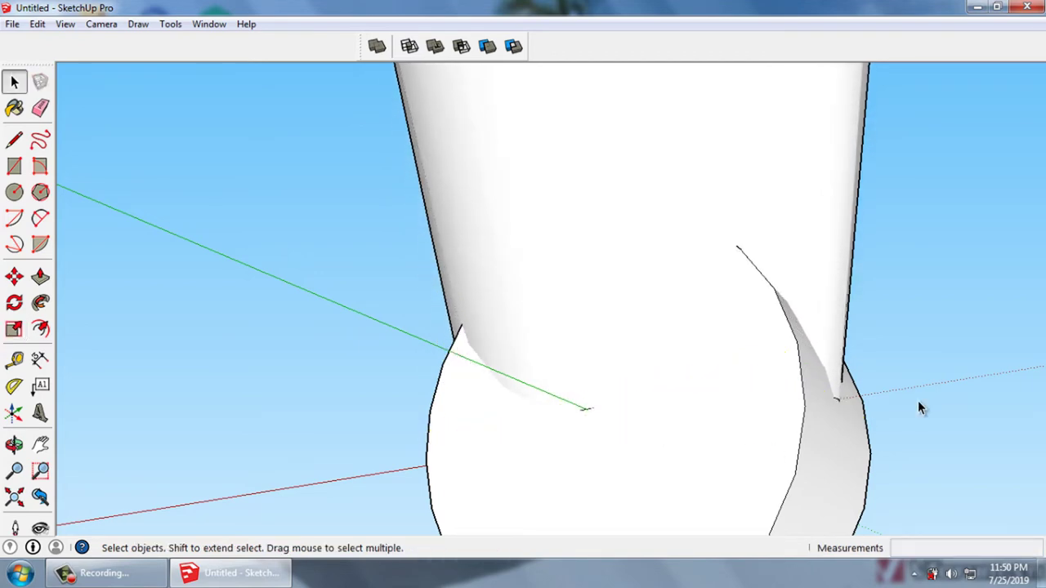
mouse_move(918, 400)
middle_down()
mouse_move(752, 409)
mouse_move(699, 447)
mouse_move(713, 448)
mouse_move(704, 439)
mouse_move(751, 416)
mouse_move(621, 439)
mouse_move(706, 448)
mouse_move(613, 458)
mouse_move(600, 385)
middle_up()
scroll(699, 448, down, 2)
scroll(699, 447, down, 2)
Make the cone a component
click(613, 334)
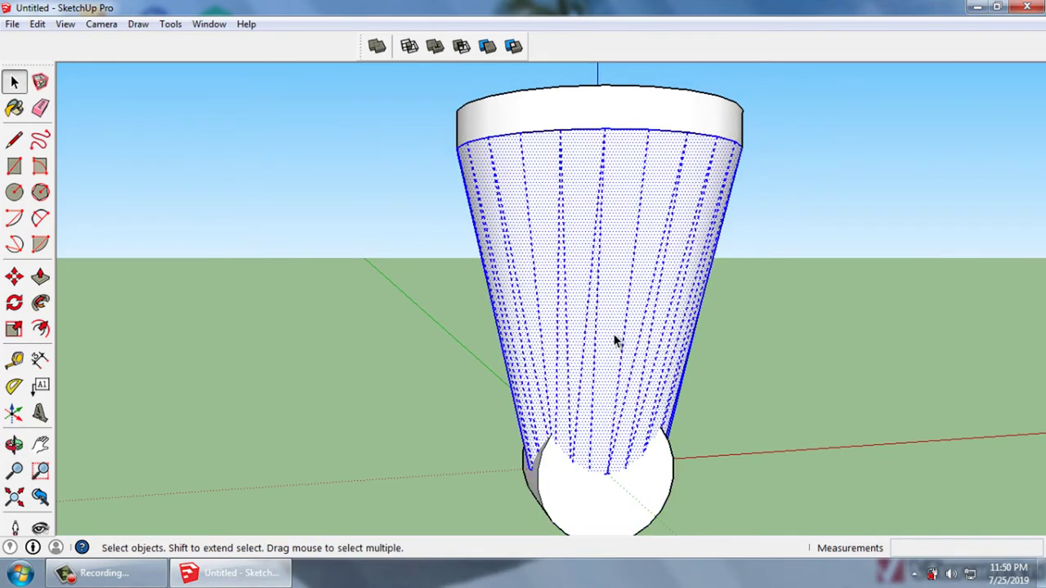
key(g)
key(Return)
Move the round eye 200 mm up the blue axis toward the cone
click(614, 507)
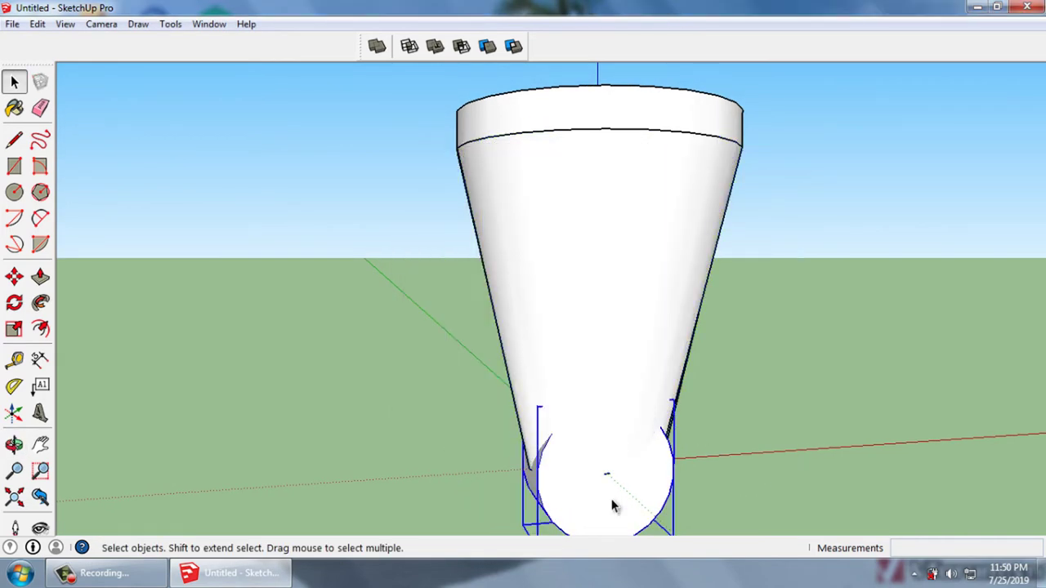
key(m)
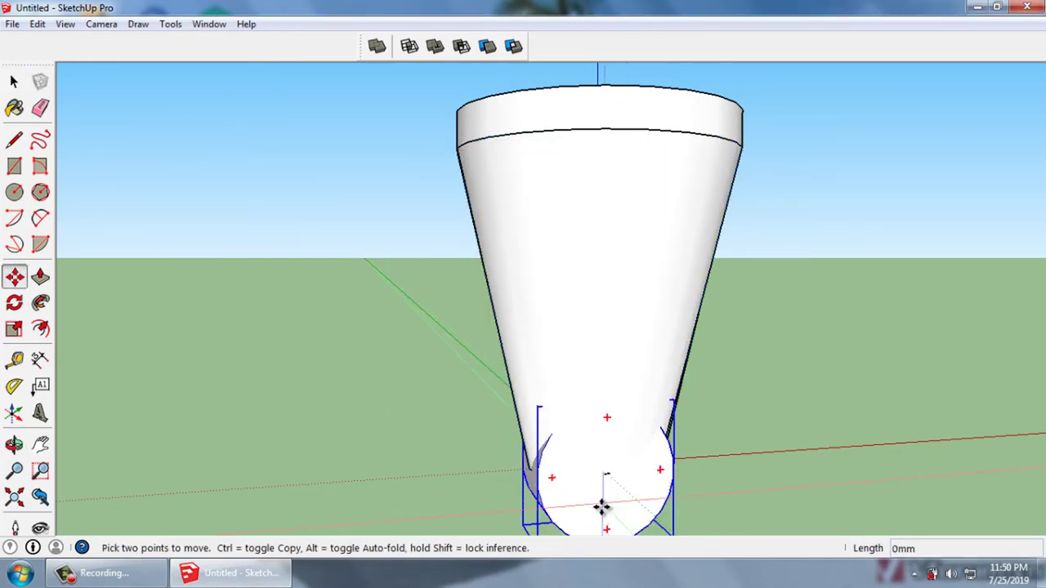
click(601, 507)
text(2)
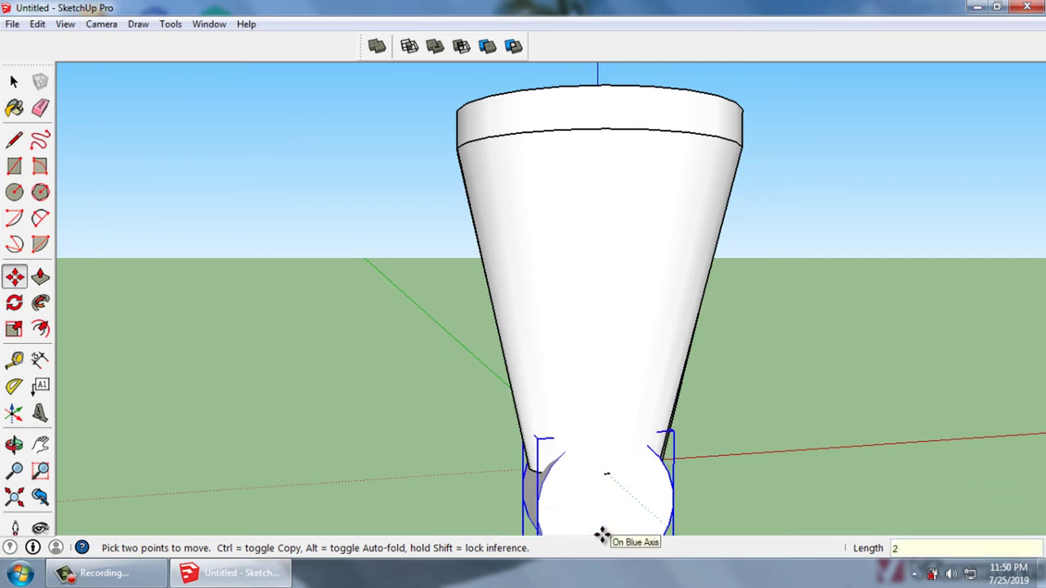
text(00)
key(Return)
key(space)
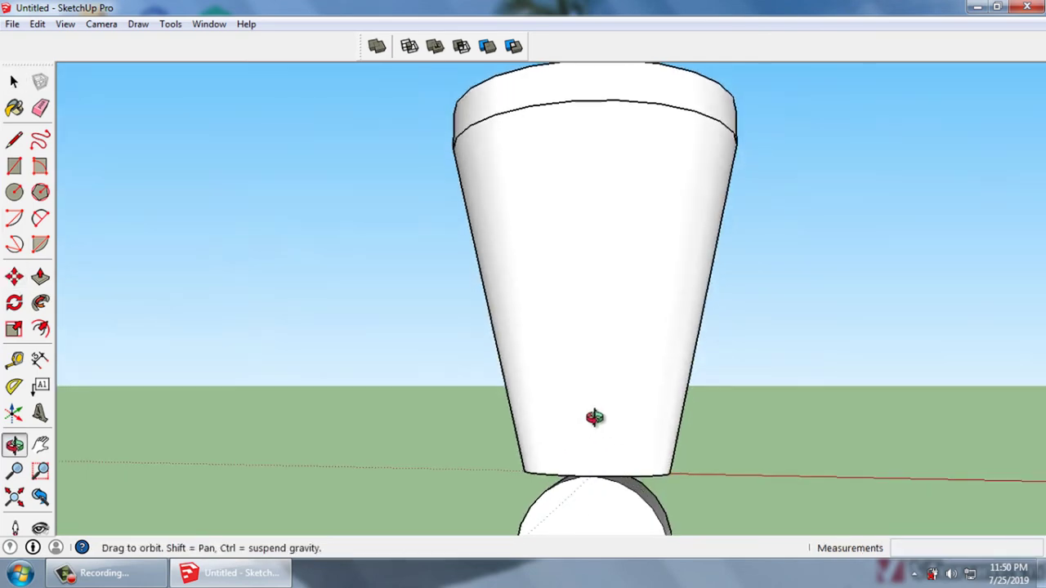
Inside the cone component, Push/Pull its bottom face down into the eye
mouse_move(745, 485)
middle_down()
mouse_move(717, 502)
mouse_move(524, 549)
mouse_move(479, 381)
mouse_move(533, 474)
mouse_move(536, 502)
mouse_move(586, 376)
mouse_move(514, 412)
middle_up()
scroll(536, 503, up, 3)
click(492, 395)
double_click(491, 395)
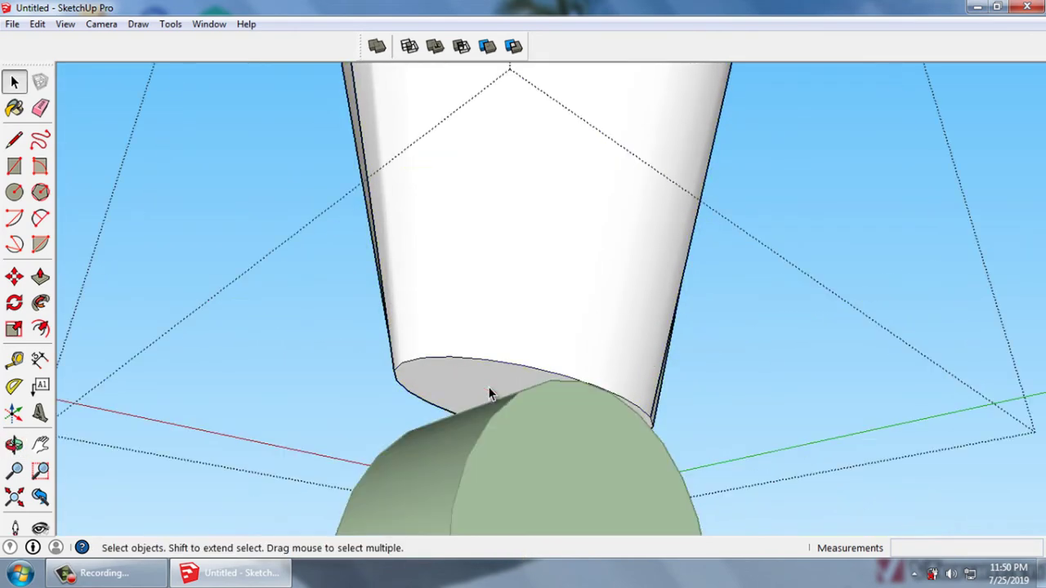
key(p)
click(488, 393)
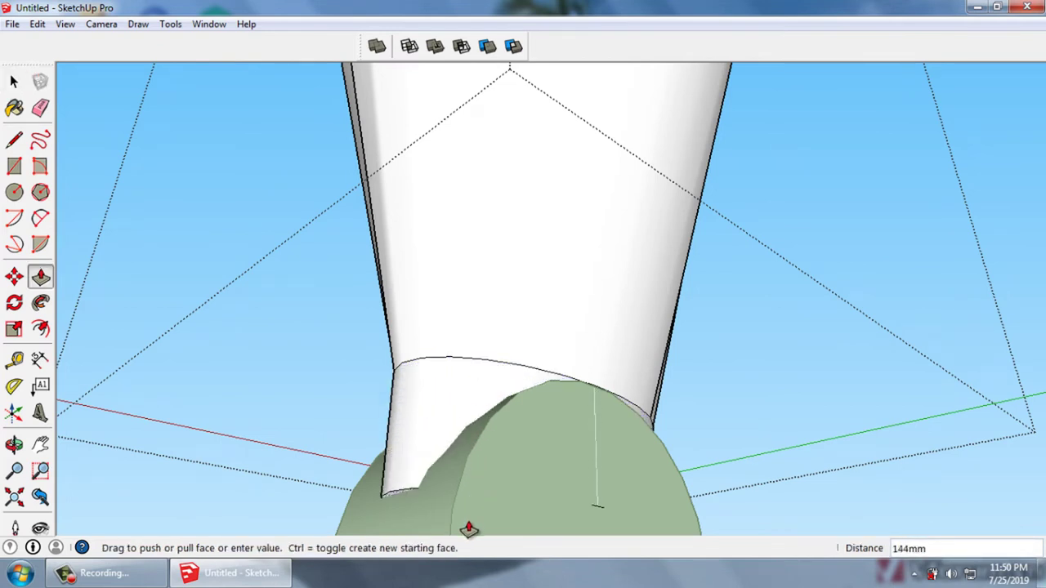
scroll(493, 500, down, 4)
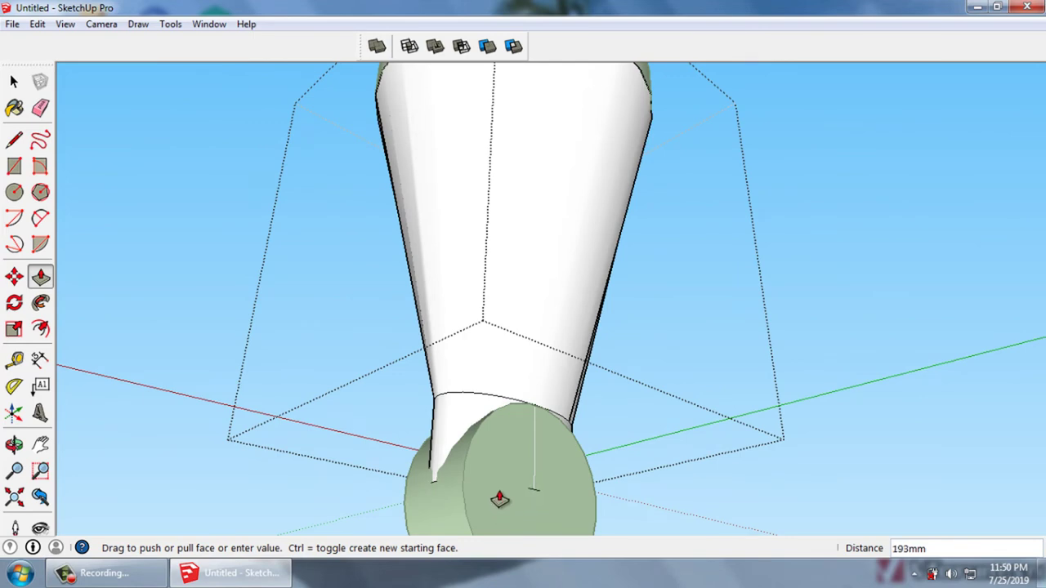
click(499, 500)
key(space)
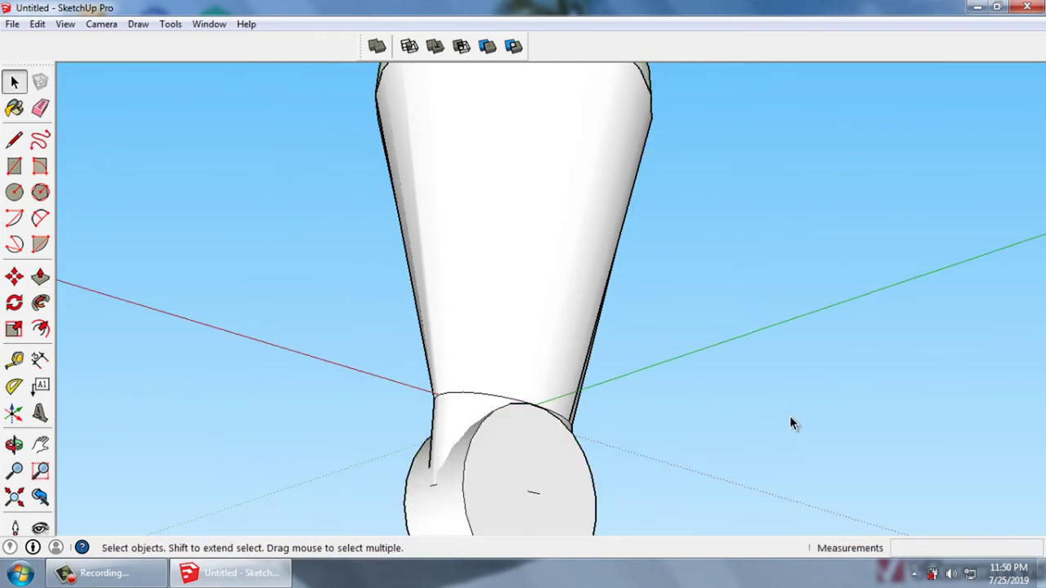
mouse_move(790, 416)
middle_down()
mouse_move(541, 540)
mouse_move(541, 416)
middle_up()
scroll(541, 423, down, 2)
middle_drag(591, 357, 577, 490)
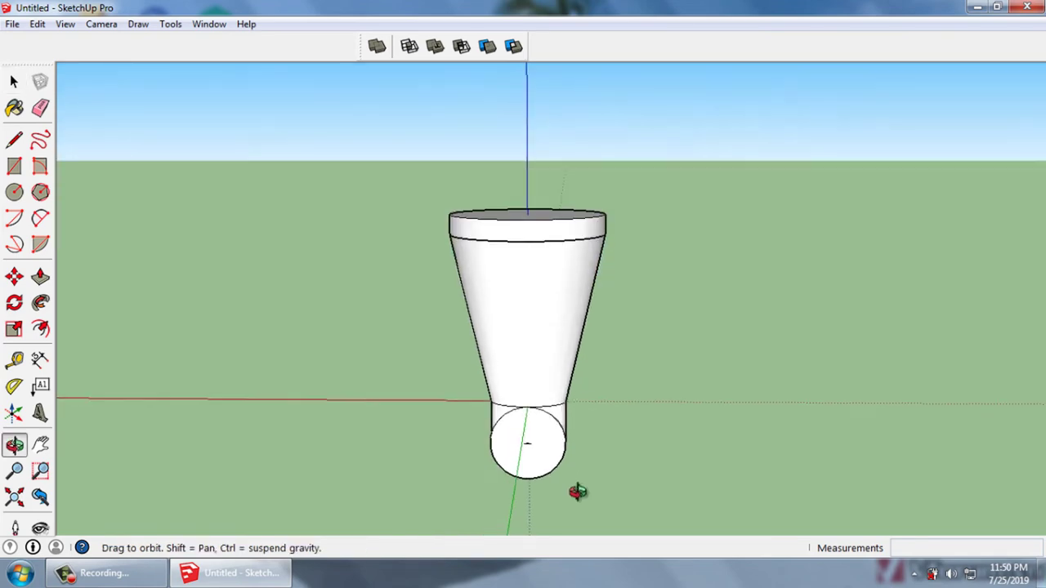
scroll(545, 430, up, 3)
scroll(542, 424, up, 3)
scroll(621, 428, up, 2)
mouse_move(620, 428)
middle_down()
mouse_move(415, 409)
mouse_move(423, 385)
mouse_move(501, 434)
mouse_move(528, 390)
mouse_move(537, 444)
mouse_move(564, 363)
middle_up()
scroll(537, 444, up, 2)
scroll(564, 368, up, 3)
scroll(561, 374, up, 2)
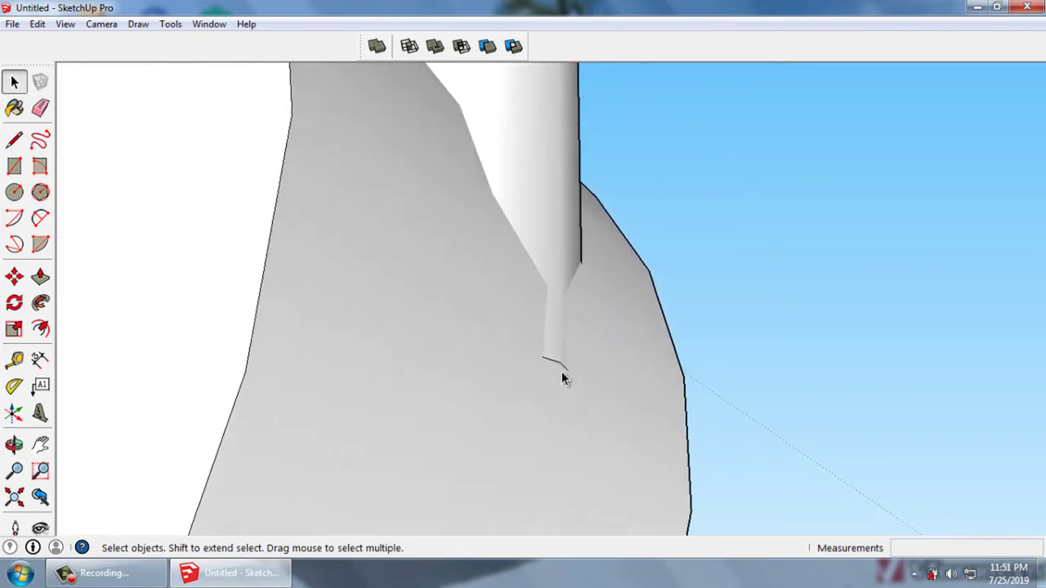
scroll(563, 370, up, 2)
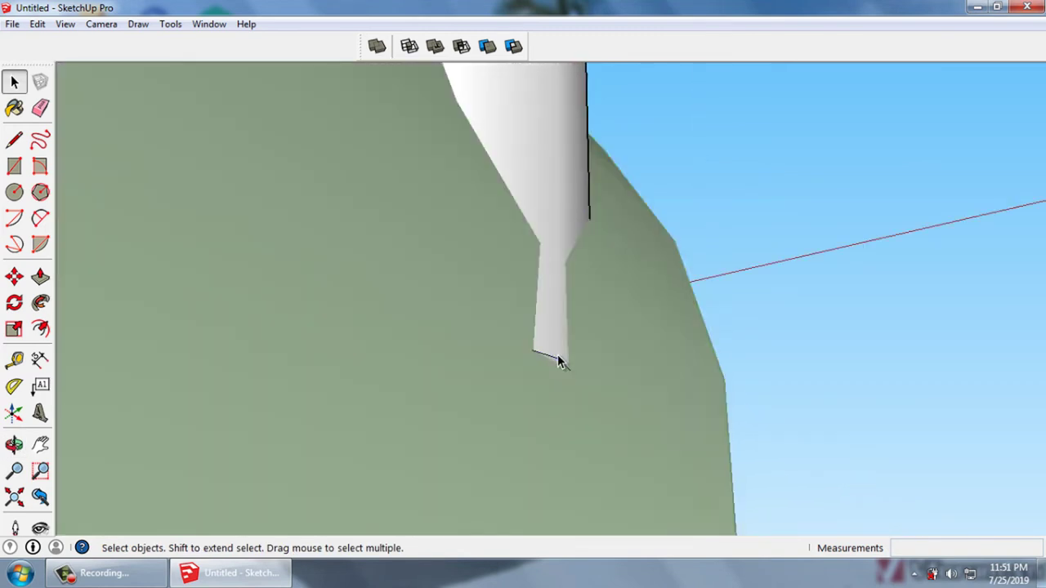
click(558, 358)
click(558, 333)
scroll(556, 330, down, 1)
scroll(556, 330, down, 1)
scroll(556, 331, up, 2)
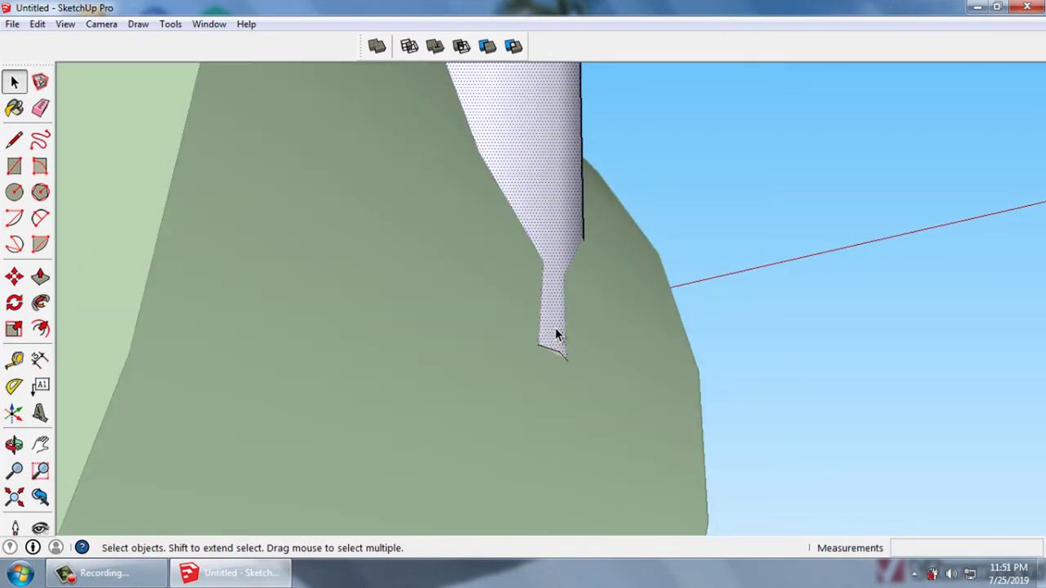
scroll(553, 329, down, 2)
scroll(553, 348, up, 1)
mouse_move(551, 346)
middle_down()
mouse_move(771, 357)
mouse_move(730, 376)
middle_up()
mouse_move(757, 518)
middle_down()
mouse_move(671, 458)
mouse_move(689, 417)
mouse_move(678, 420)
mouse_move(743, 413)
mouse_move(636, 415)
mouse_move(695, 425)
mouse_move(651, 450)
mouse_move(589, 458)
middle_up()
scroll(689, 417, up, 2)
scroll(666, 439, down, 1)
scroll(636, 415, up, 1)
click(635, 448)
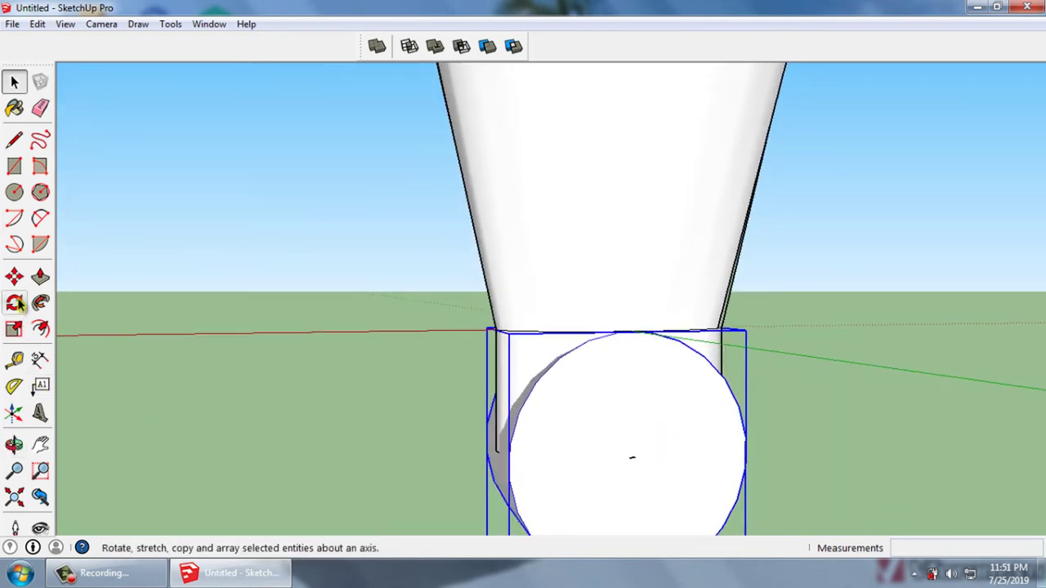
middle_drag(457, 343, 434, 343)
mouse_move(618, 441)
middle_down()
mouse_move(554, 269)
mouse_move(567, 429)
mouse_move(736, 474)
middle_up()
click(736, 474)
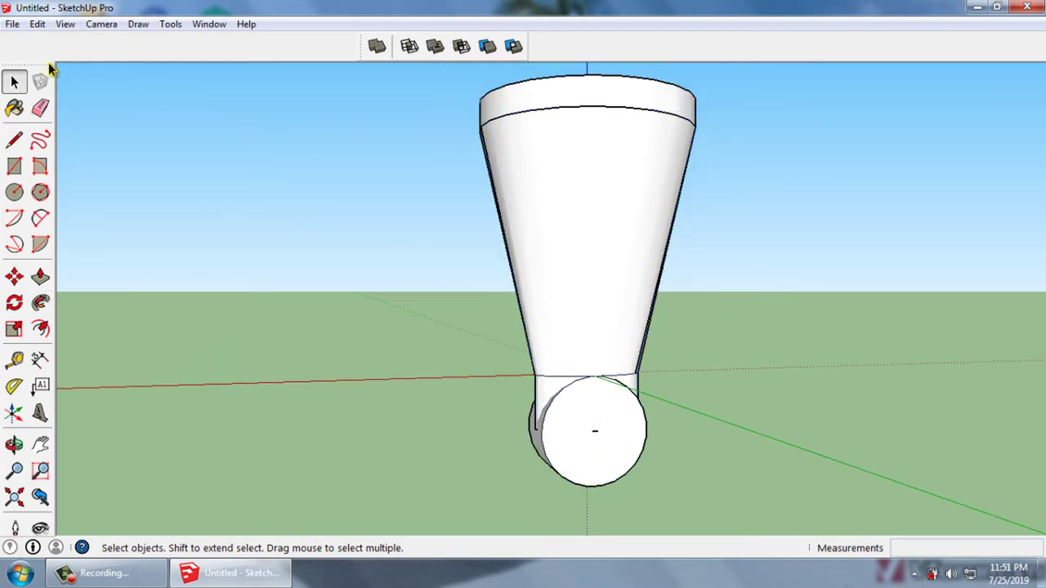
Unhide all geometry with Edit > Unhide > All to reveal the coil spring
click(38, 23)
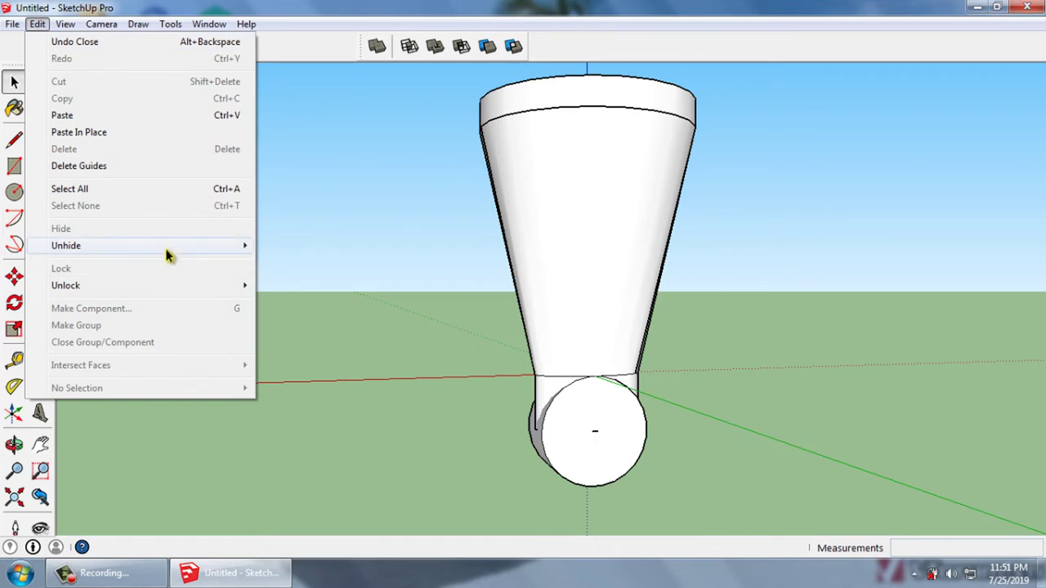
mouse_move(66, 245)
click(285, 277)
scroll(426, 406, down, 2)
scroll(425, 410, down, 2)
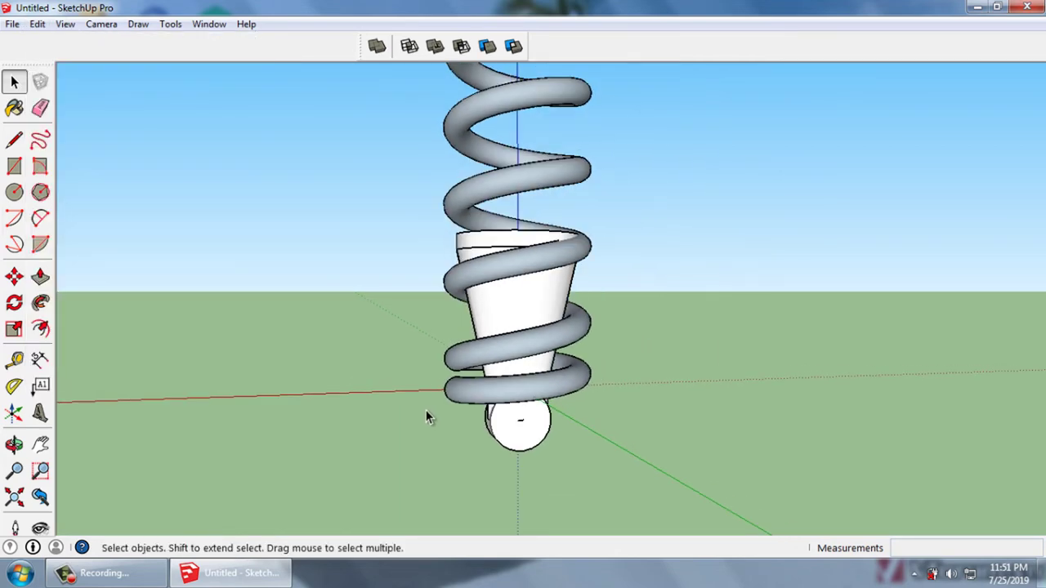
middle_drag(520, 379, 524, 425)
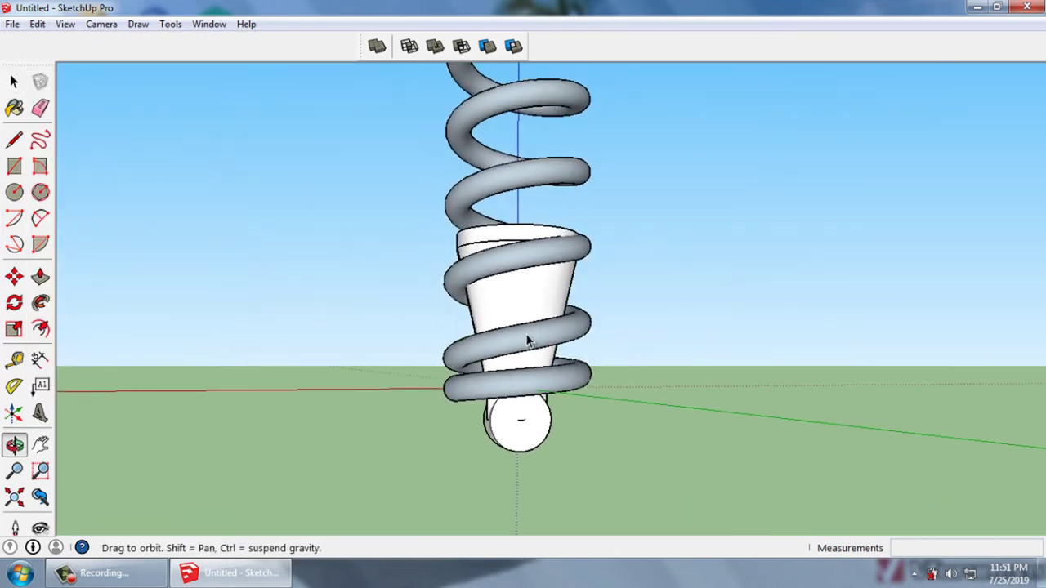
Move the coil spring 1000 mm along the blue axis onto the cone's top
click(520, 396)
middle_drag(525, 388, 507, 440)
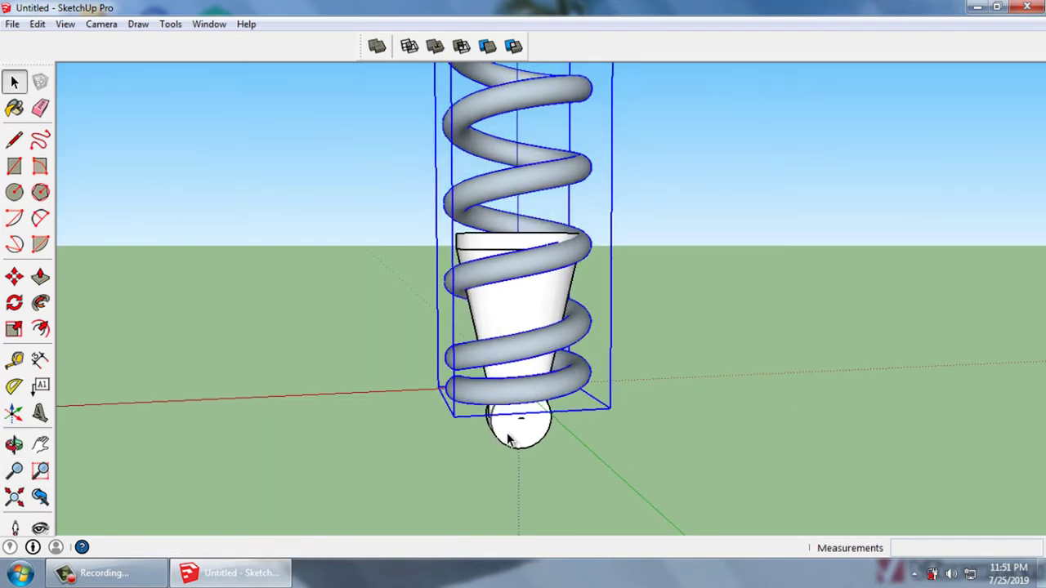
key(m)
click(555, 396)
text(1000)
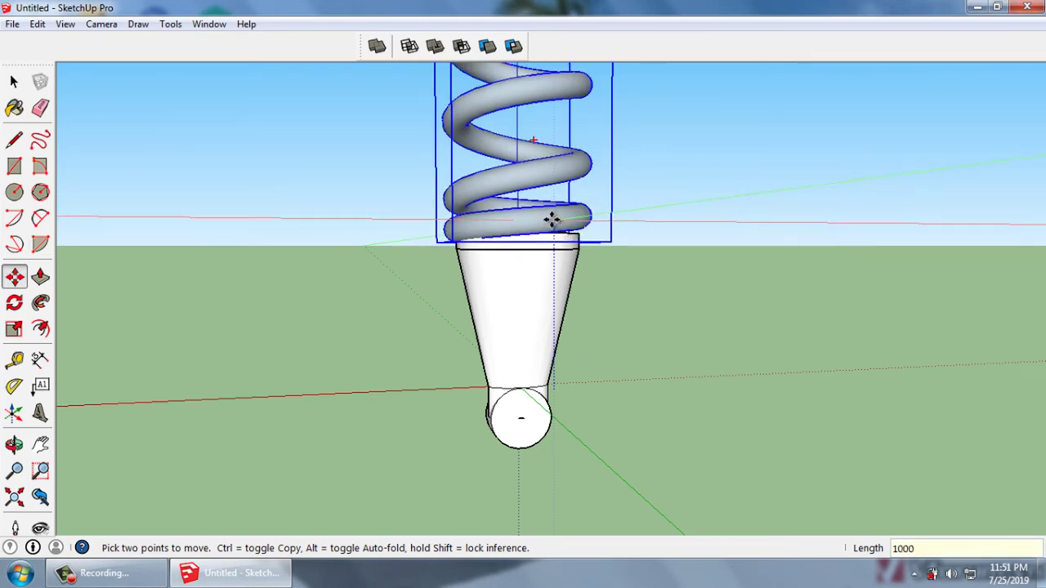
key(Return)
key(space)
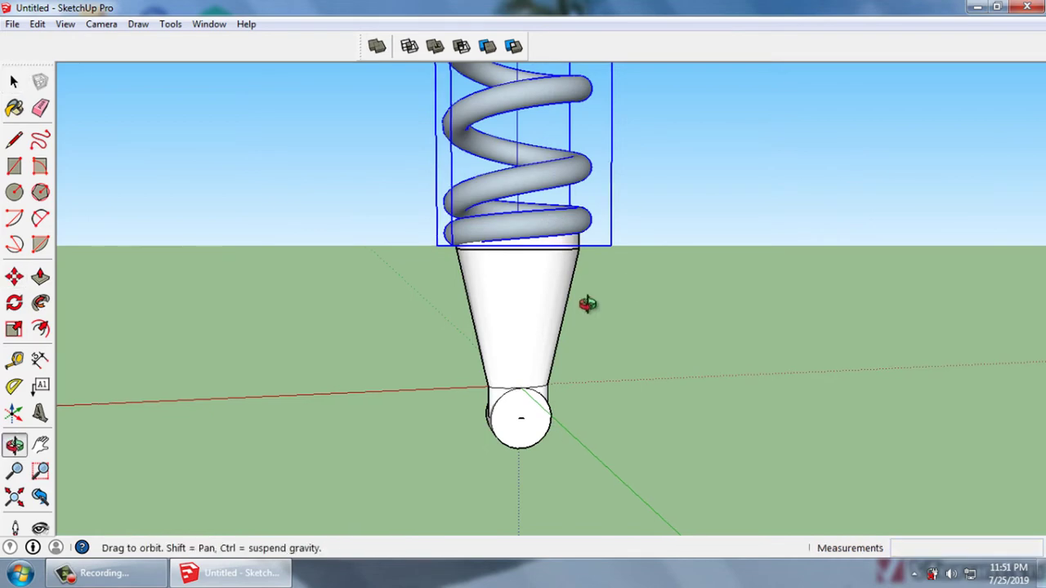
Select the cone's top disc and start the Trim solid tool against the spring
middle_drag(589, 303, 443, 300)
scroll(591, 262, up, 2)
middle_drag(591, 262, 546, 223)
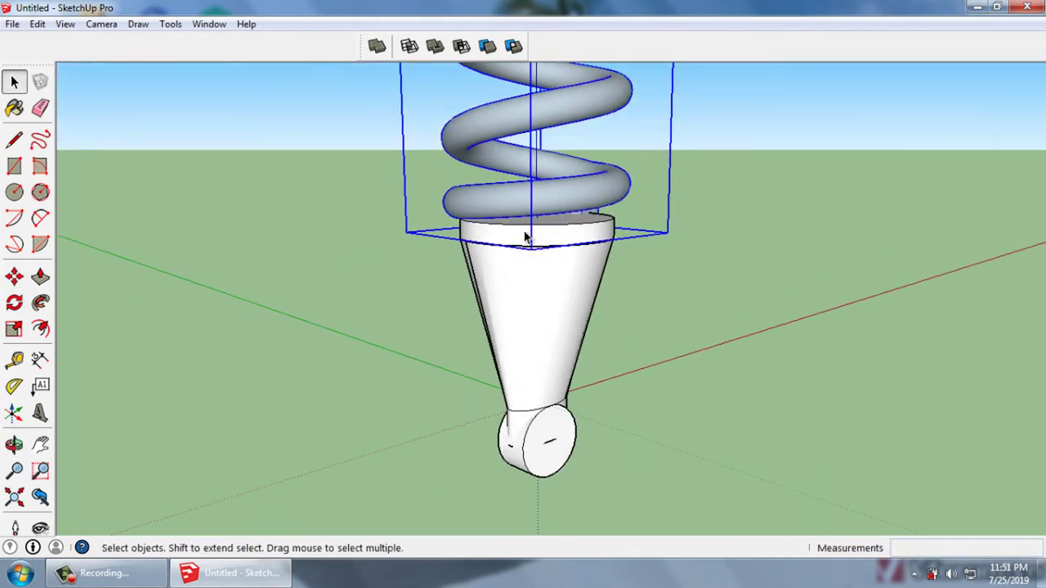
scroll(602, 222, up, 2)
scroll(595, 245, up, 2)
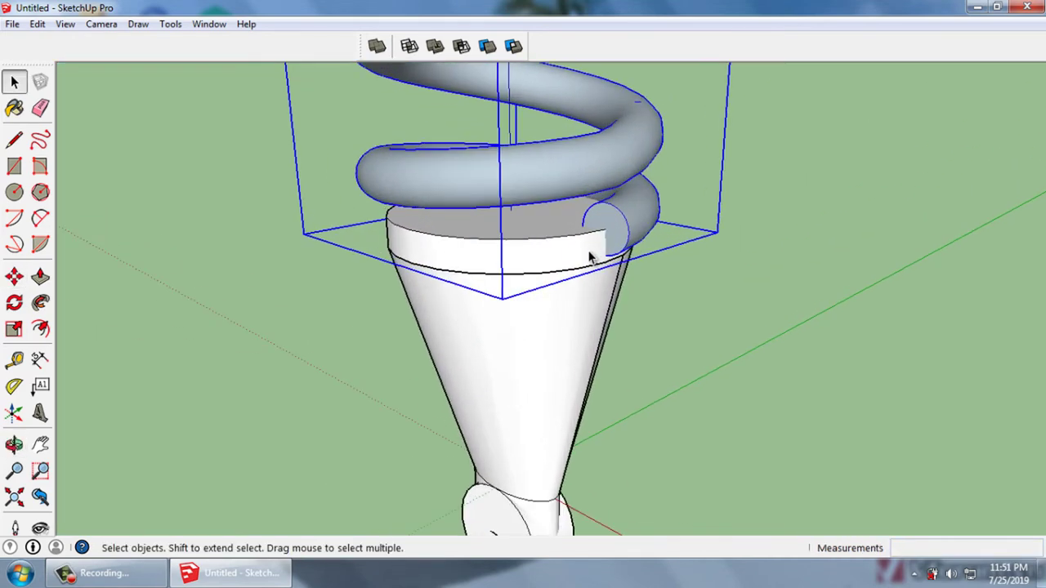
click(583, 258)
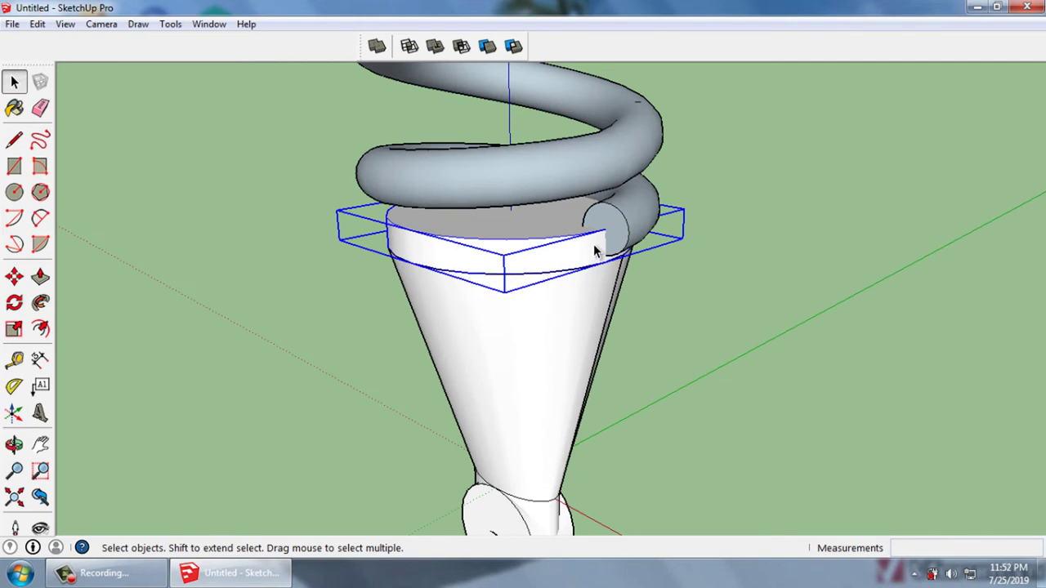
click(486, 48)
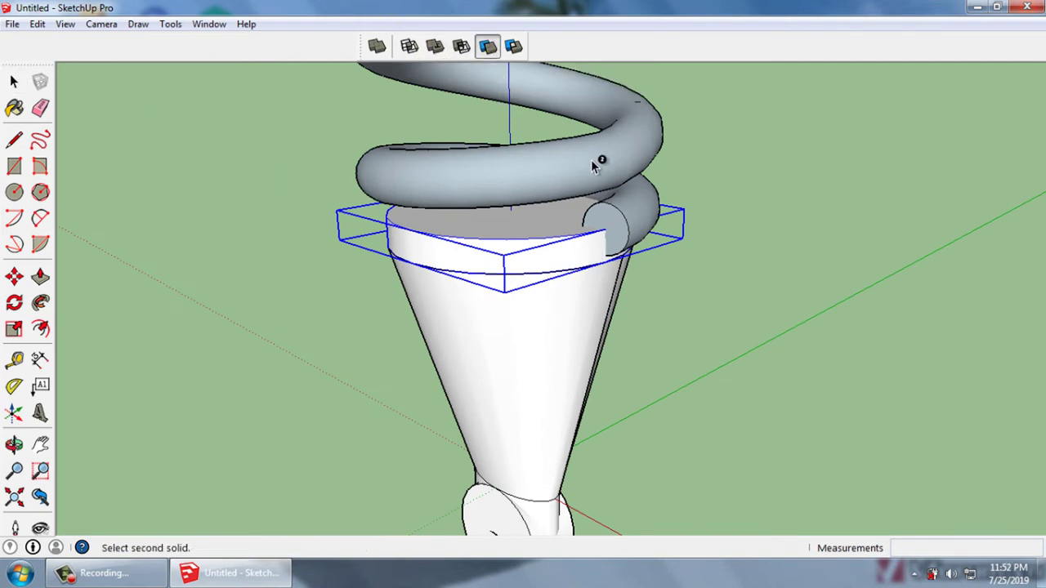
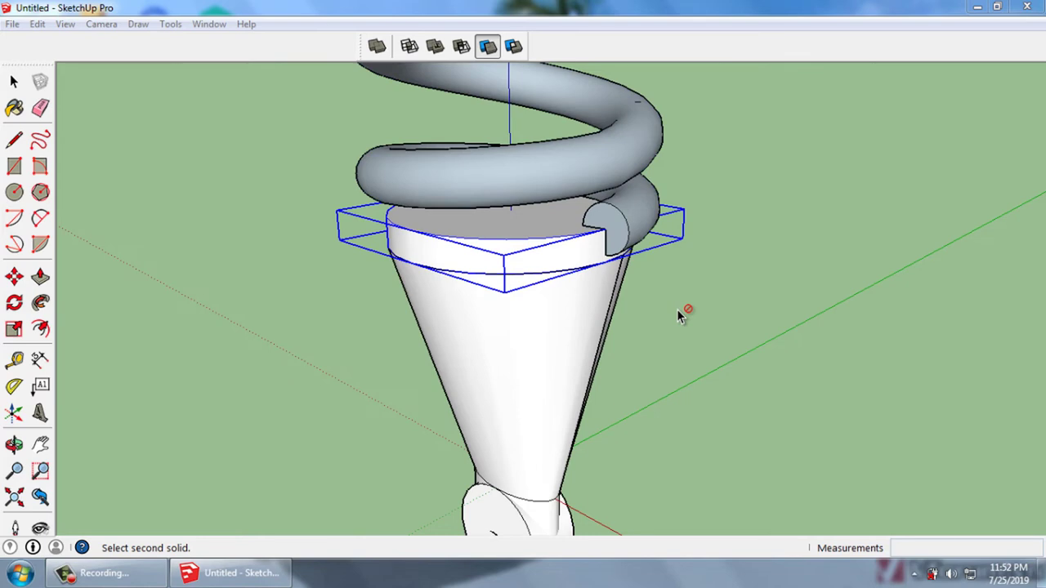
Select the cone's top band and start scaling it uniformly from a corner grip
key(space)
scroll(676, 317, down, 2)
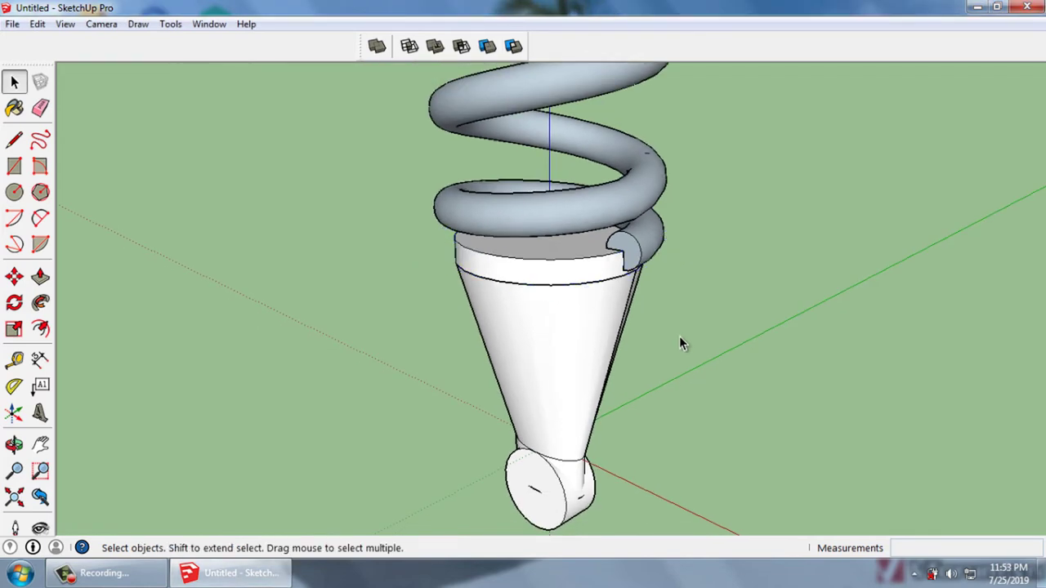
scroll(670, 364, down, 1)
scroll(579, 416, down, 2)
scroll(572, 427, down, 2)
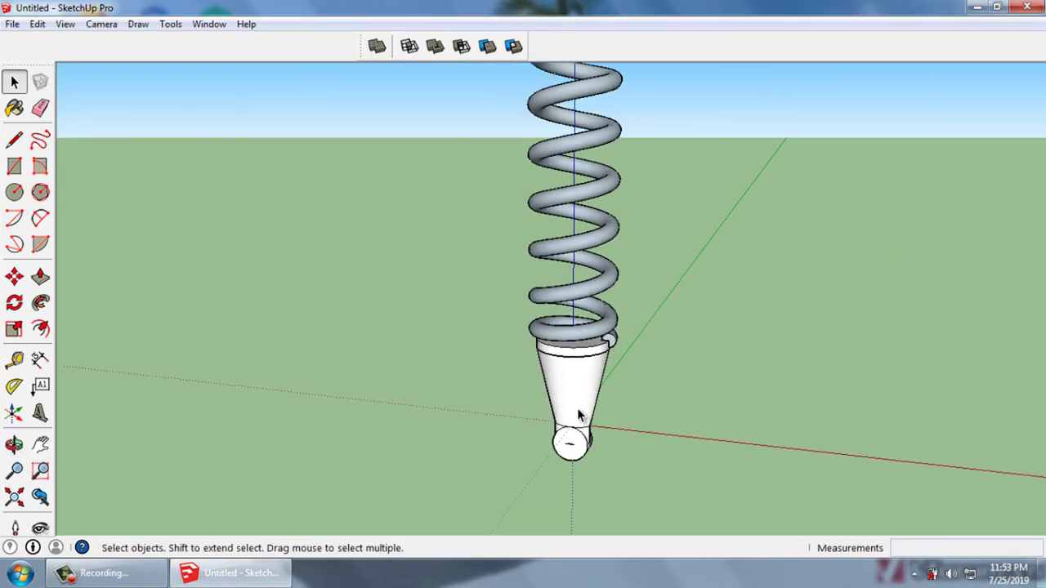
mouse_move(572, 428)
middle_down()
mouse_move(611, 371)
mouse_move(591, 358)
mouse_move(587, 399)
mouse_move(588, 350)
mouse_move(616, 426)
mouse_move(611, 419)
middle_up()
scroll(591, 358, up, 2)
scroll(573, 362, up, 2)
scroll(602, 348, up, 2)
click(632, 352)
click(13, 329)
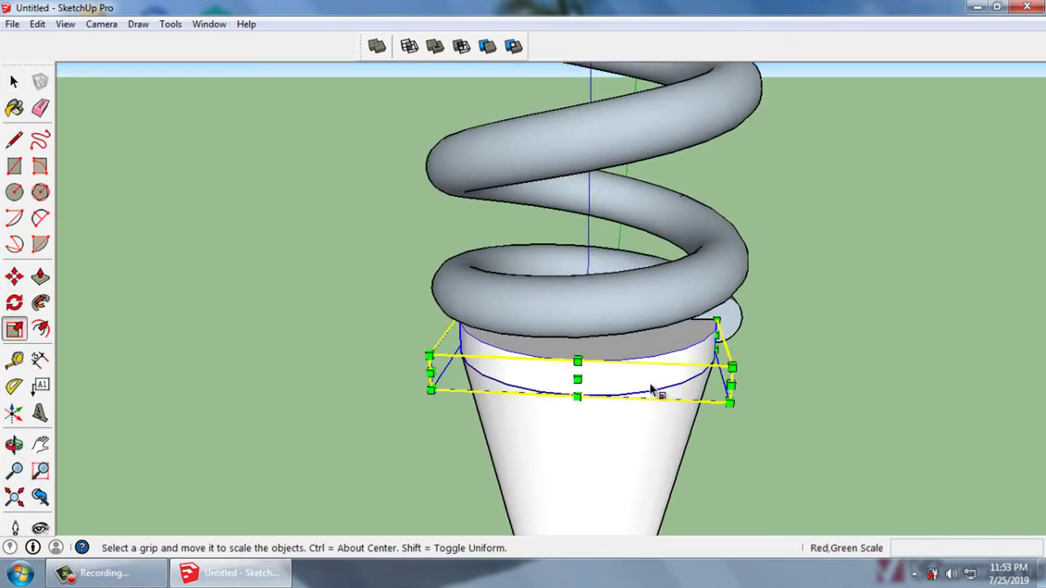
middle_drag(733, 384, 732, 373)
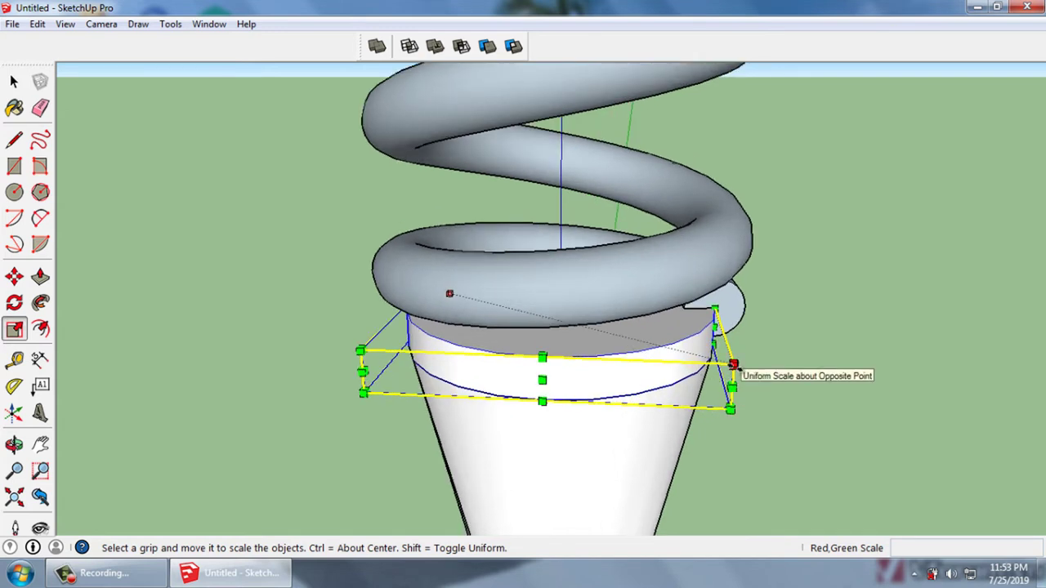
drag(733, 365, 771, 374)
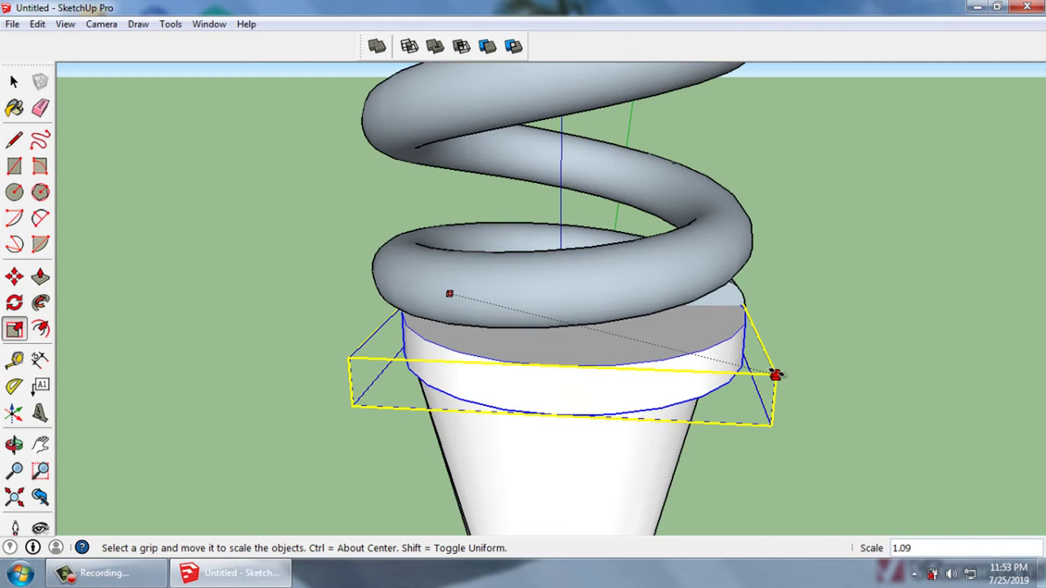
Stretch the top band 1.20 along the red axis so it reaches the coil's outer edge
middle_drag(797, 380, 748, 369)
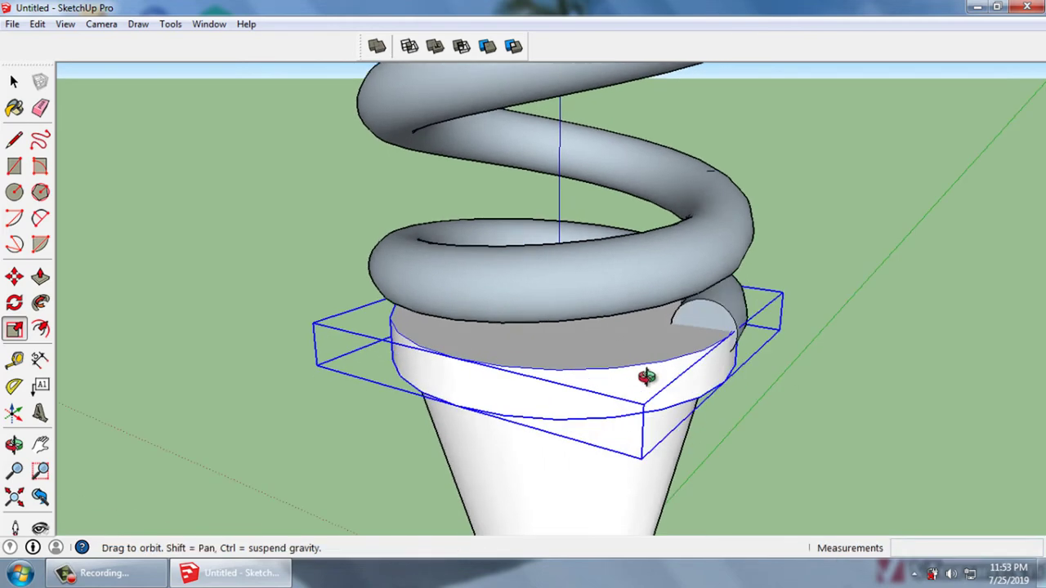
scroll(727, 359, up, 3)
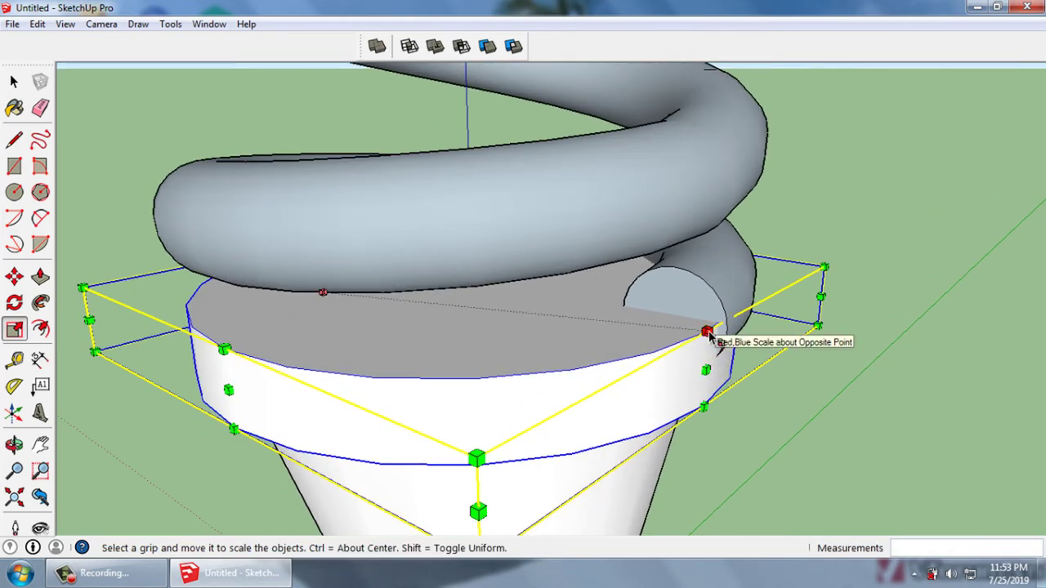
drag(708, 334, 724, 340)
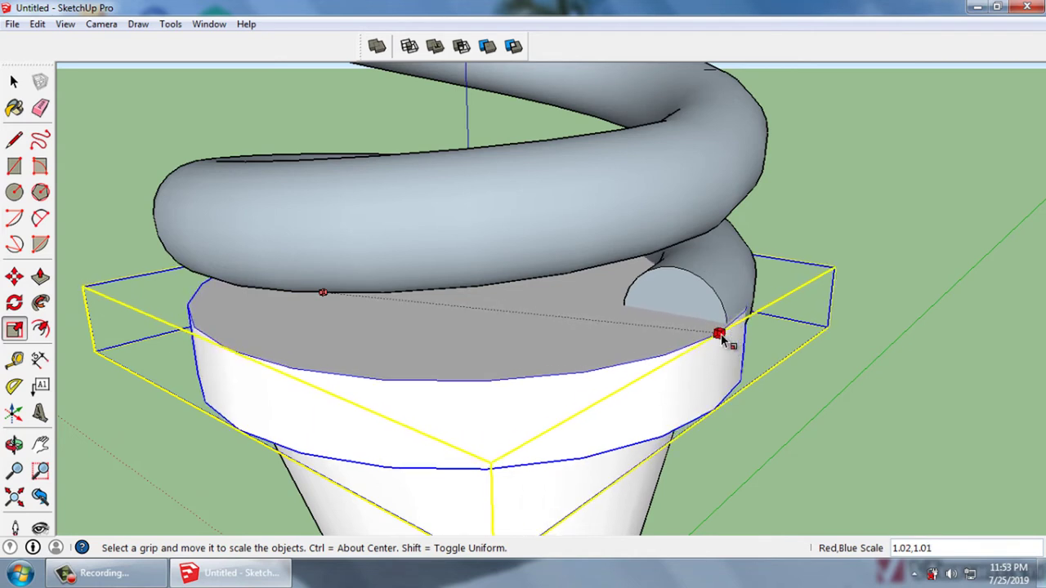
scroll(722, 340, up, 3)
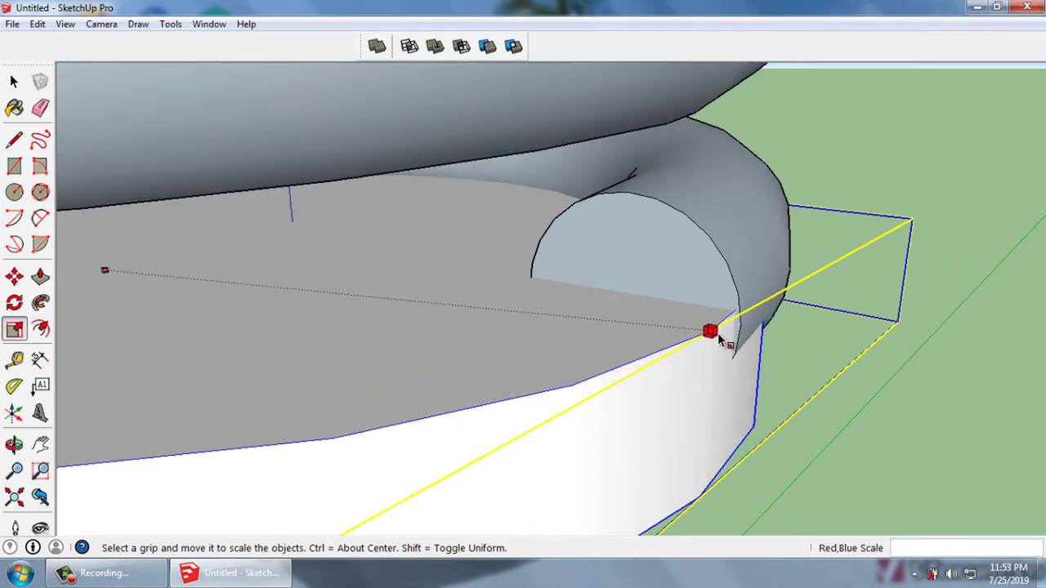
key(Escape)
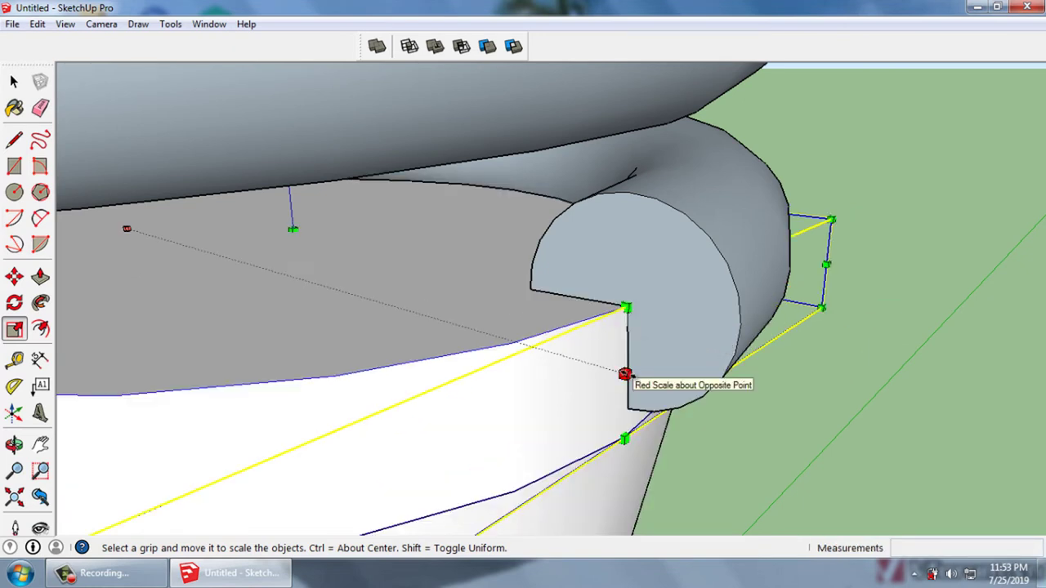
drag(625, 374, 733, 407)
key(space)
click(874, 453)
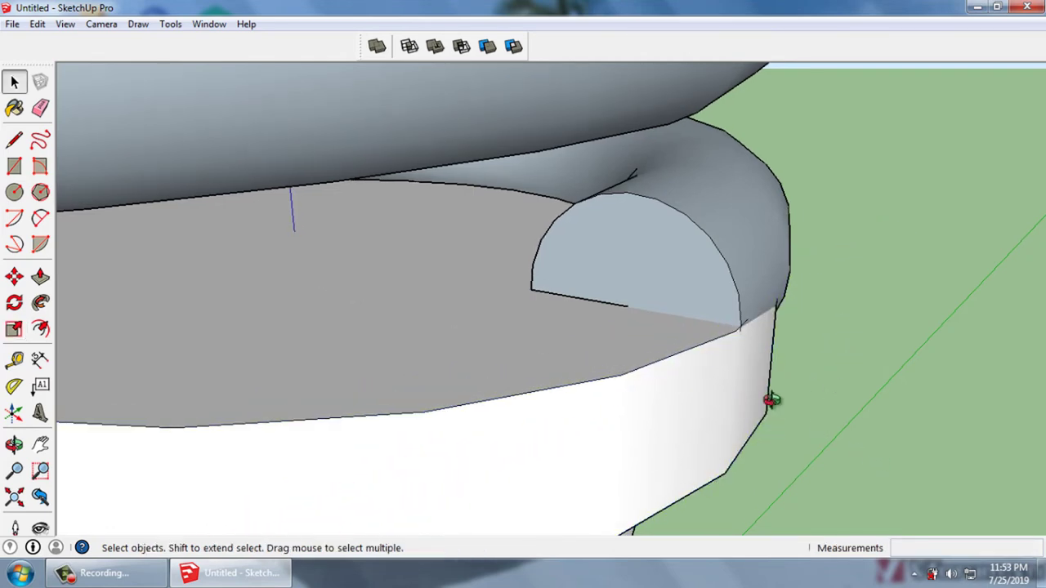
mouse_move(772, 400)
middle_down()
mouse_move(514, 404)
mouse_move(523, 381)
mouse_move(439, 207)
mouse_move(497, 182)
mouse_move(612, 276)
mouse_move(649, 381)
mouse_move(685, 404)
mouse_move(603, 374)
mouse_move(716, 357)
middle_up()
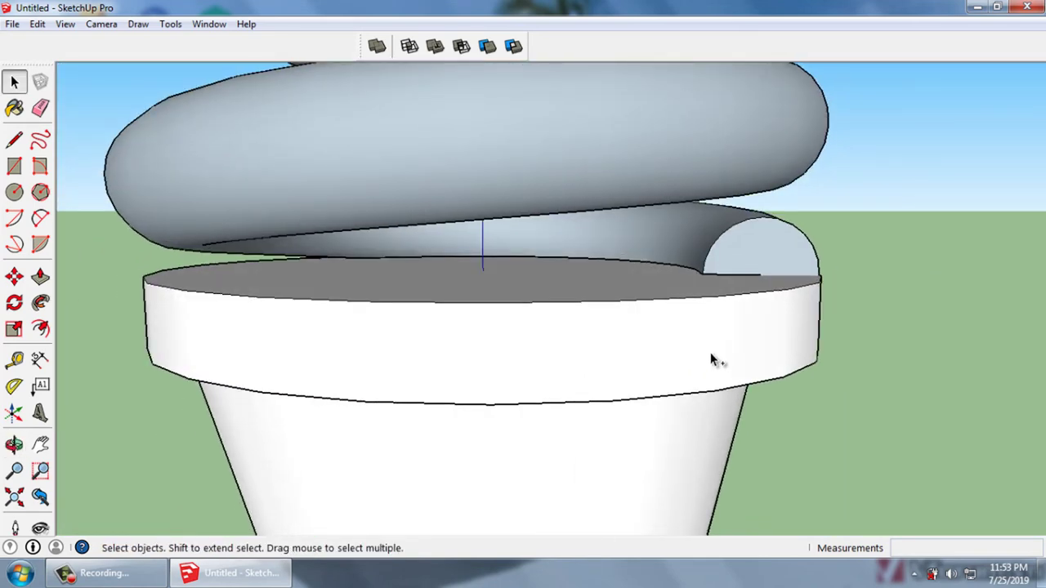
Undo the rim scaling and explode the rim group into loose geometry
key(ctrl+z)
double_click(639, 356)
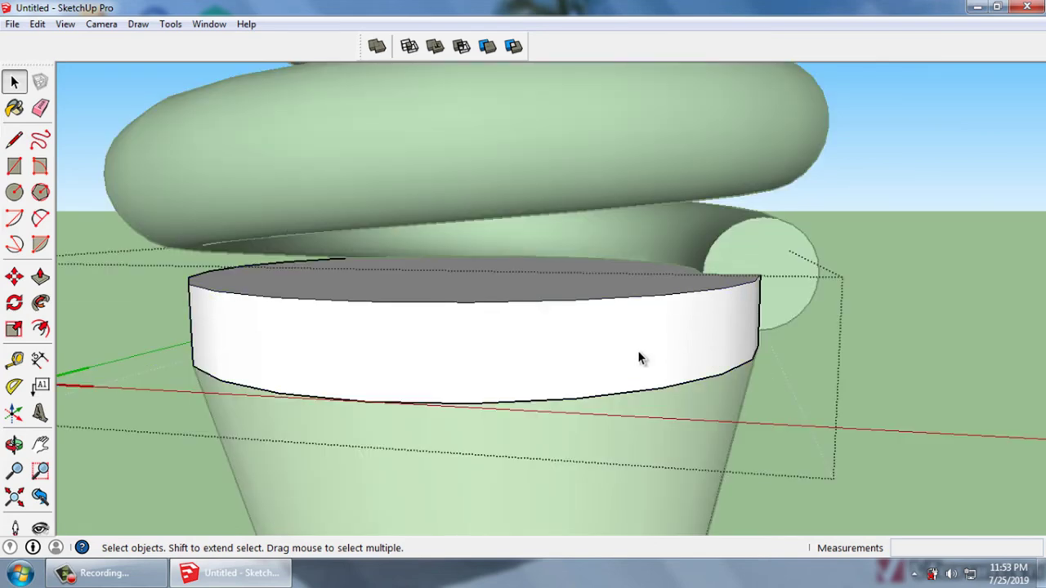
click(638, 356)
click(706, 375)
right_click(669, 341)
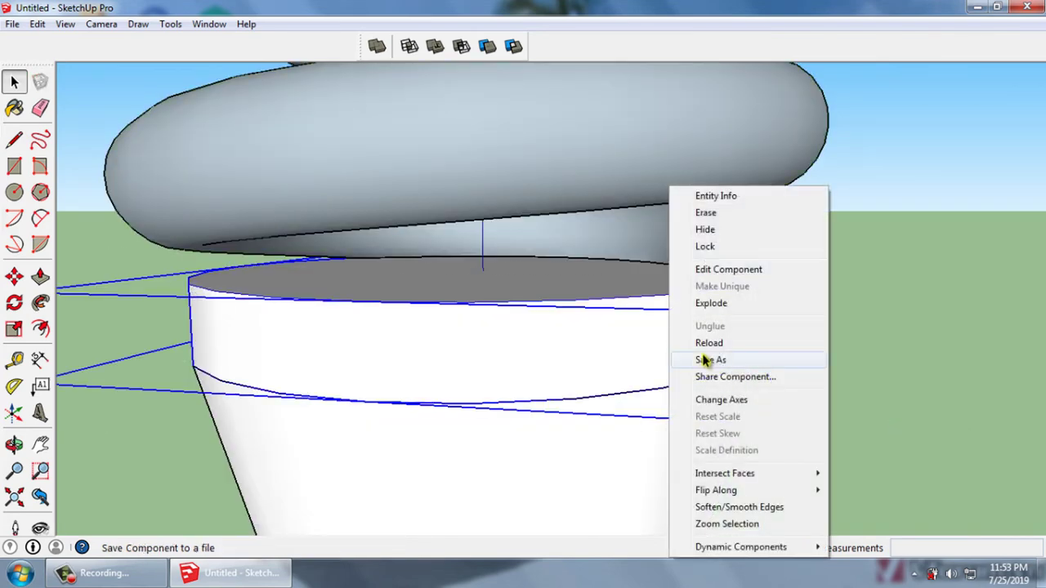
click(713, 304)
click(863, 391)
Try widening the rim's side and top faces outward with Scale, then undo it
click(696, 334)
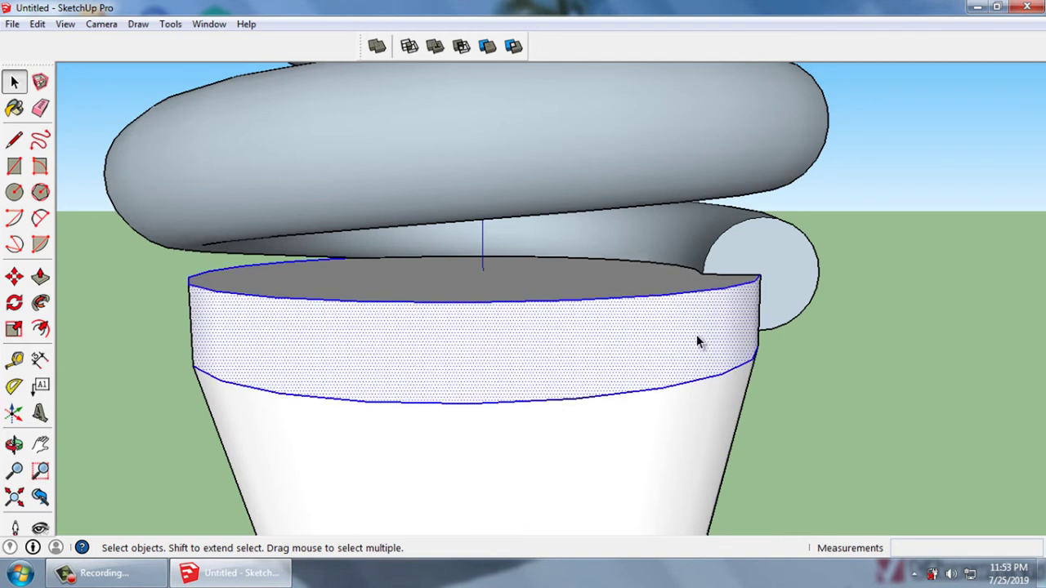
click(697, 337)
click(13, 329)
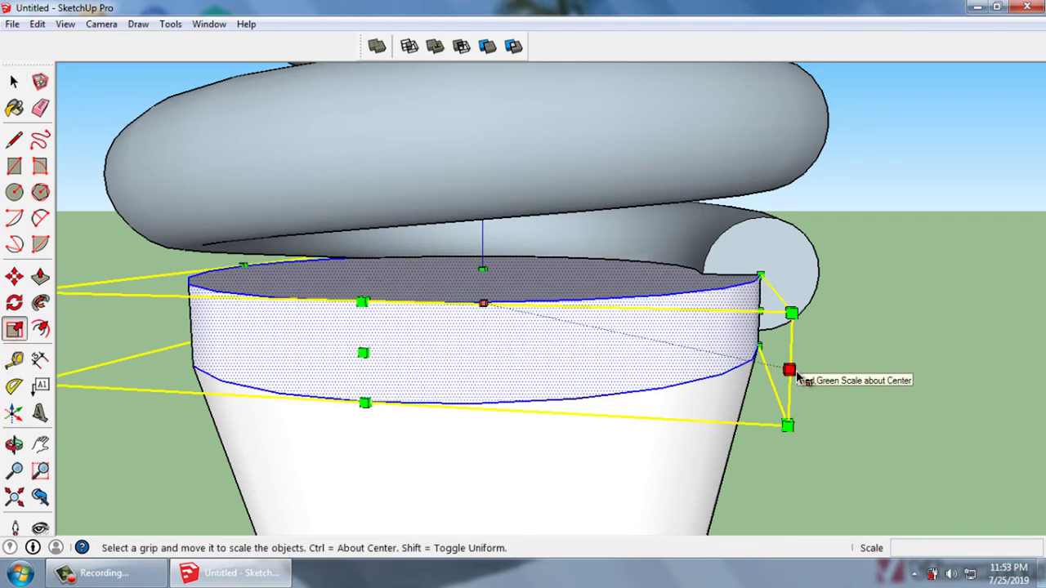
mouse_move(789, 370)
mouse_down()
mouse_move(944, 431)
mouse_move(750, 406)
mouse_up()
scroll(768, 405, down, 3)
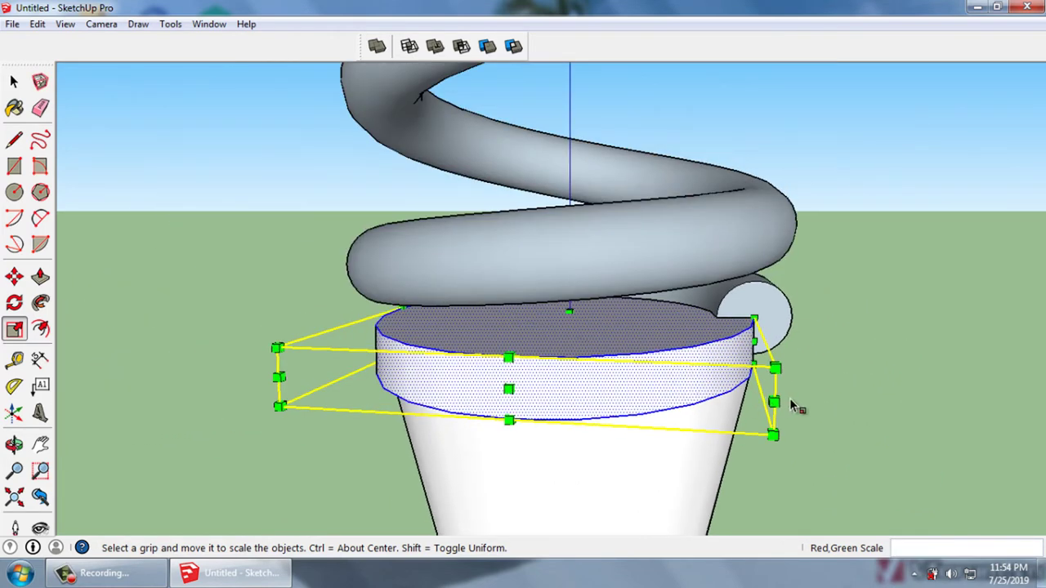
middle_drag(595, 420, 650, 339)
key(ctrl+z)
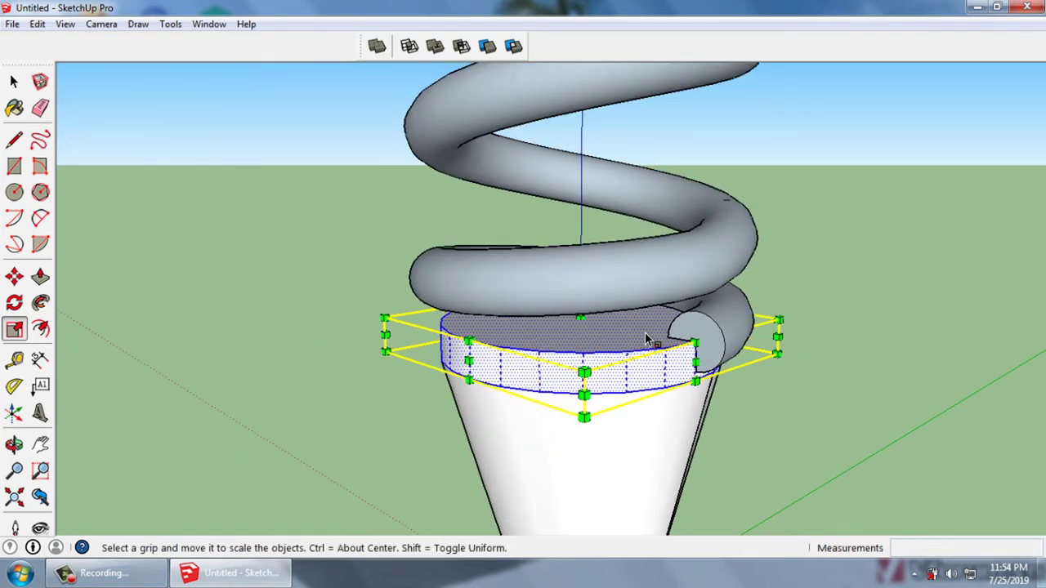
scroll(623, 348, up, 2)
key(space)
scroll(662, 344, up, 1)
scroll(703, 368, down, 2)
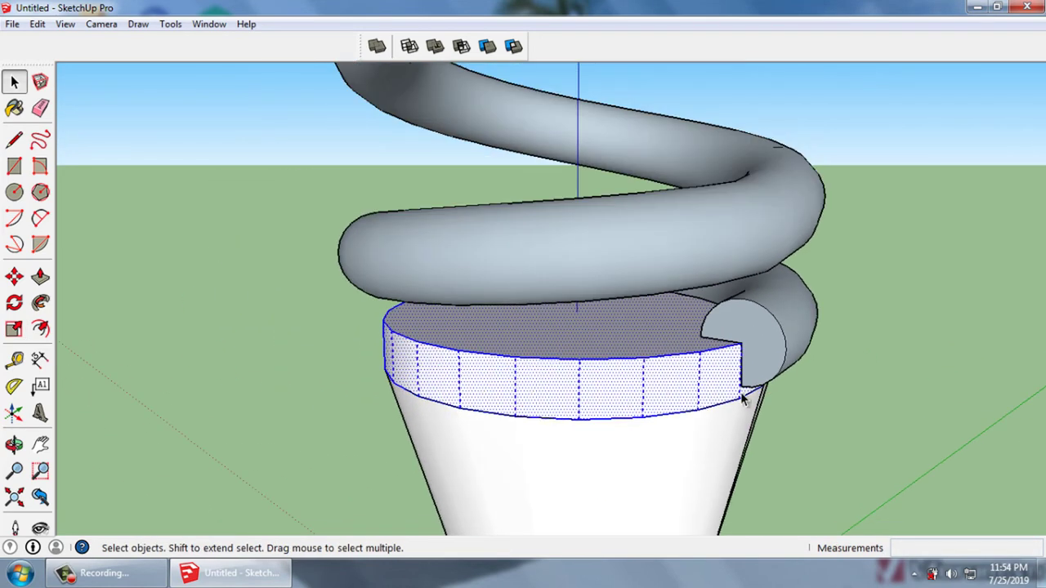
mouse_move(747, 392)
middle_down()
mouse_move(742, 352)
mouse_move(717, 390)
mouse_move(658, 429)
mouse_move(712, 392)
middle_up()
scroll(712, 286, down, 2)
scroll(711, 290, down, 2)
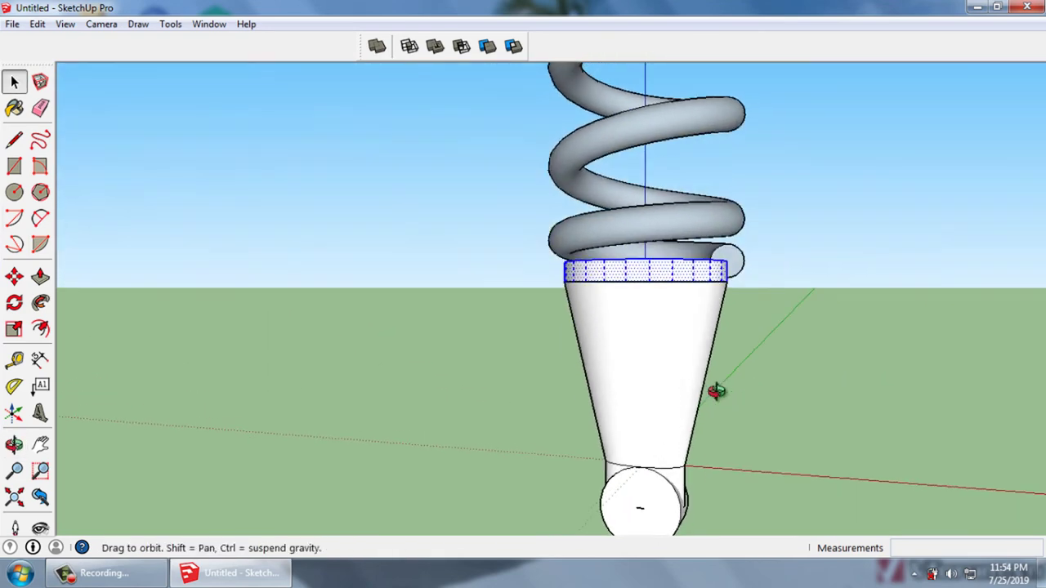
Orbit to a near-horizontal view and open the round mounting eye group to inspect it
click(782, 364)
mouse_move(726, 311)
middle_down()
mouse_move(666, 401)
mouse_move(645, 468)
mouse_move(672, 443)
mouse_move(626, 561)
mouse_move(621, 479)
middle_up()
scroll(617, 474, down, 2)
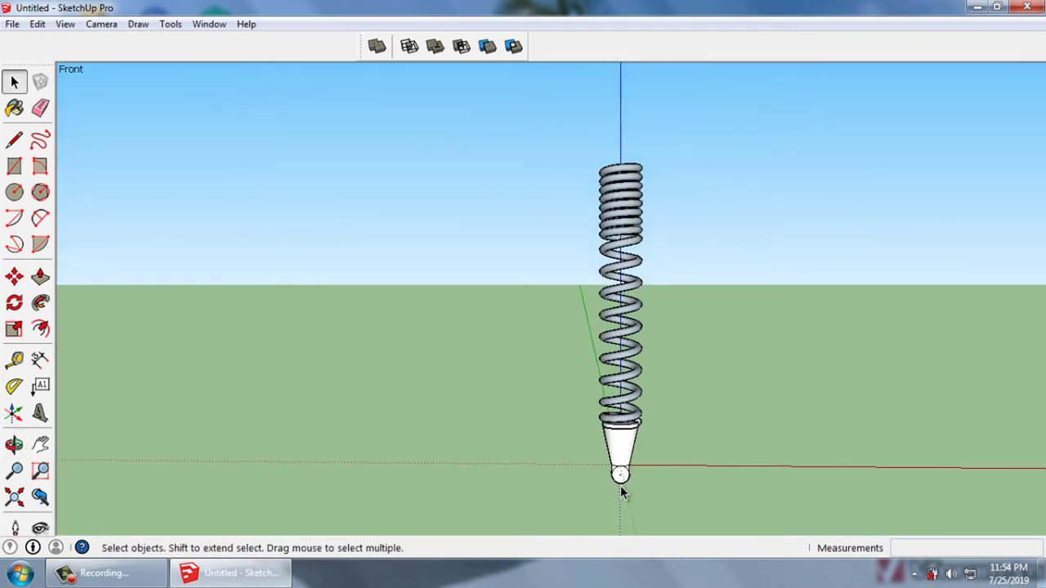
scroll(621, 482, up, 2)
scroll(621, 487, up, 2)
scroll(617, 470, up, 3)
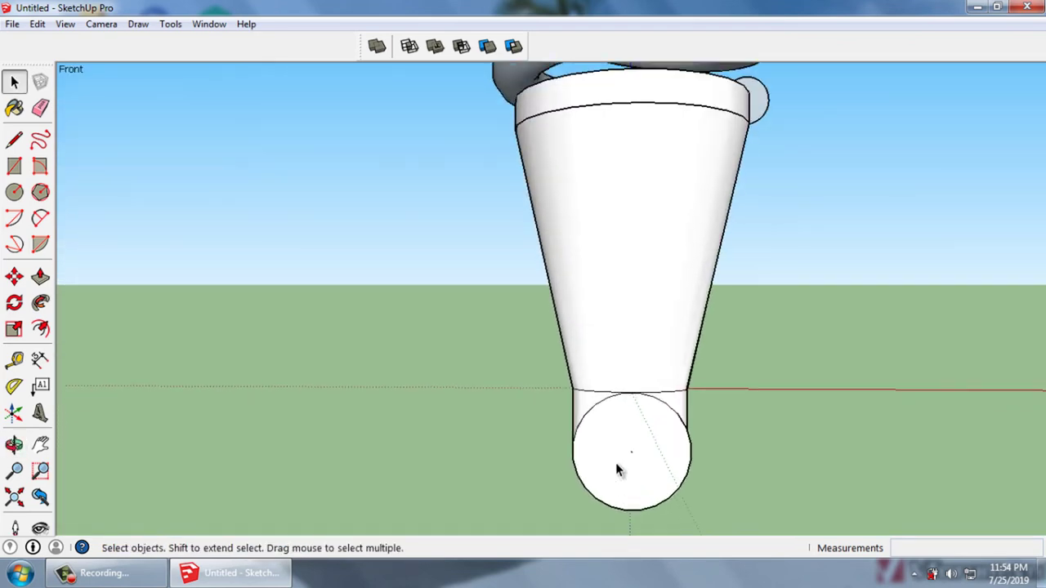
click(616, 463)
scroll(616, 462, up, 1)
double_click(636, 466)
click(636, 466)
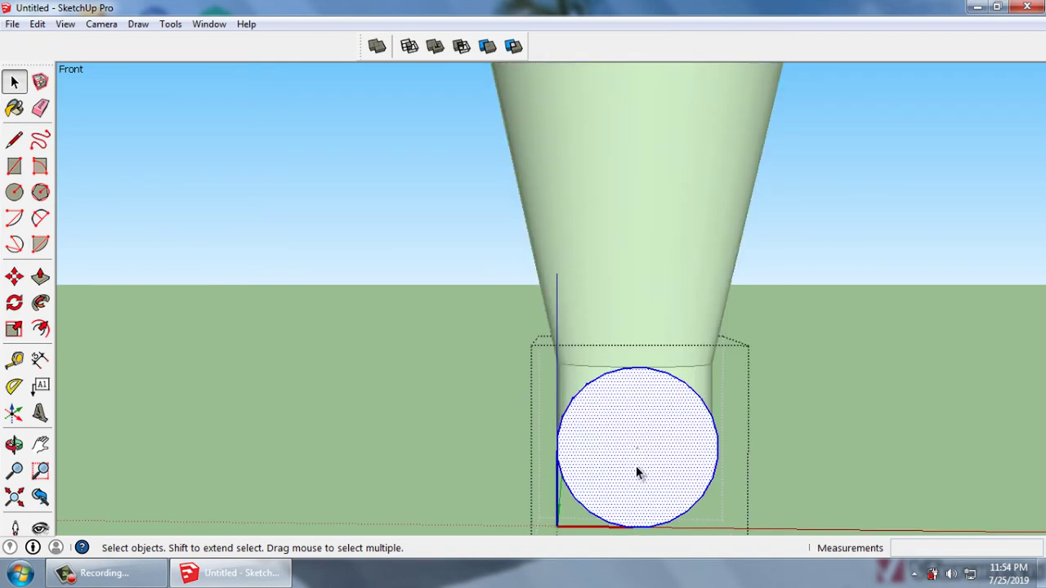
scroll(639, 473, down, 1)
scroll(642, 441, down, 2)
scroll(631, 450, down, 2)
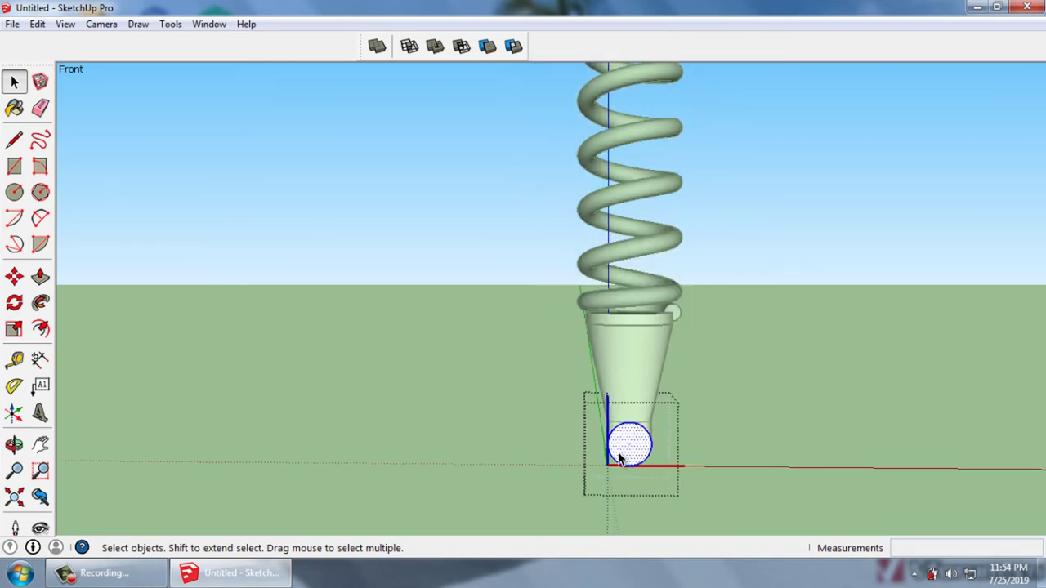
scroll(739, 513, down, 1)
Close the eye group and select the entire model
click(741, 512)
scroll(729, 519, down, 2)
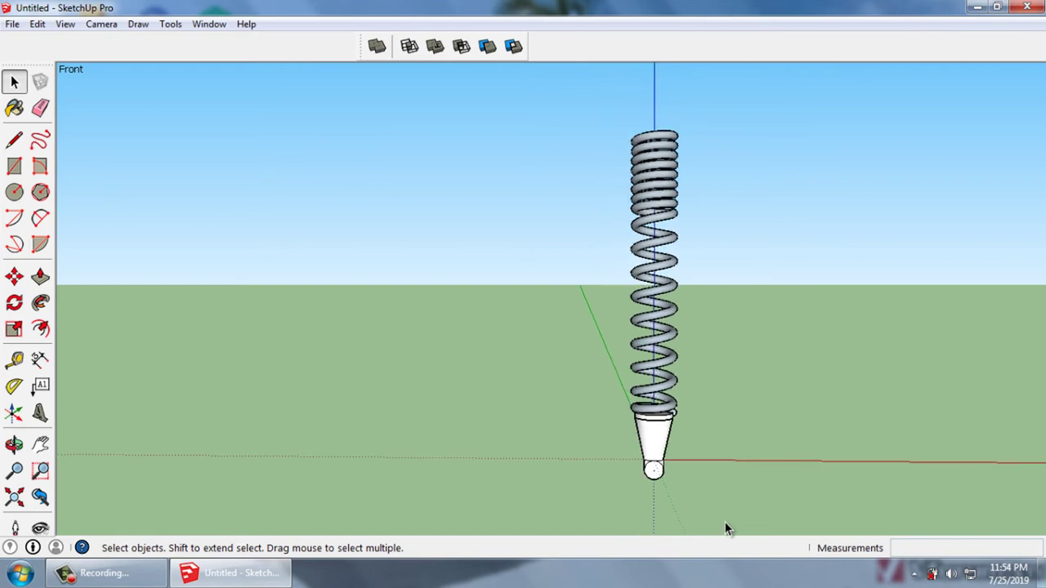
key(ctrl+a)
Move the whole model 400 mm up the blue axis
key(m)
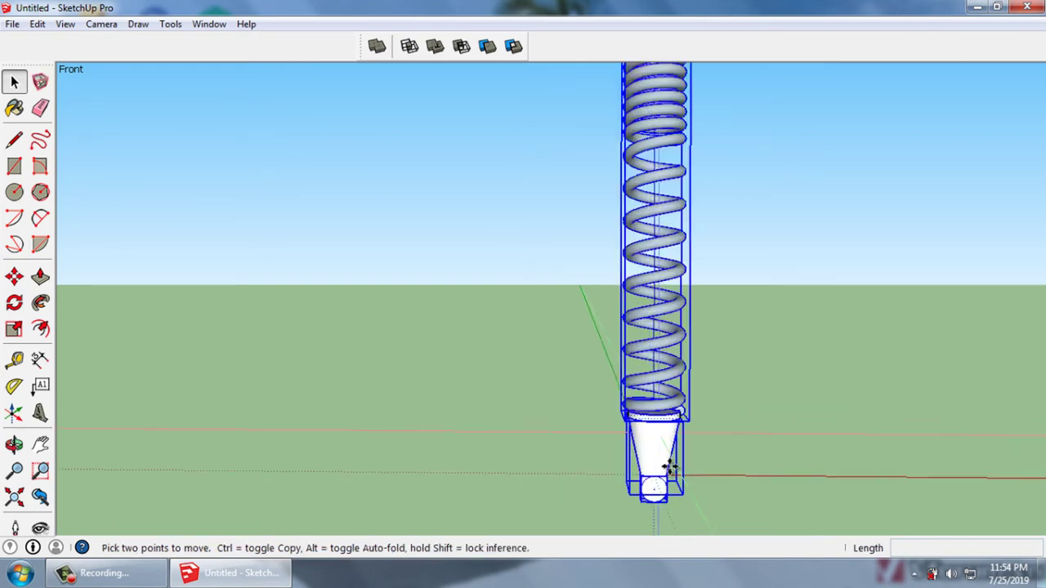
scroll(662, 482, up, 3)
click(646, 491)
text(400)
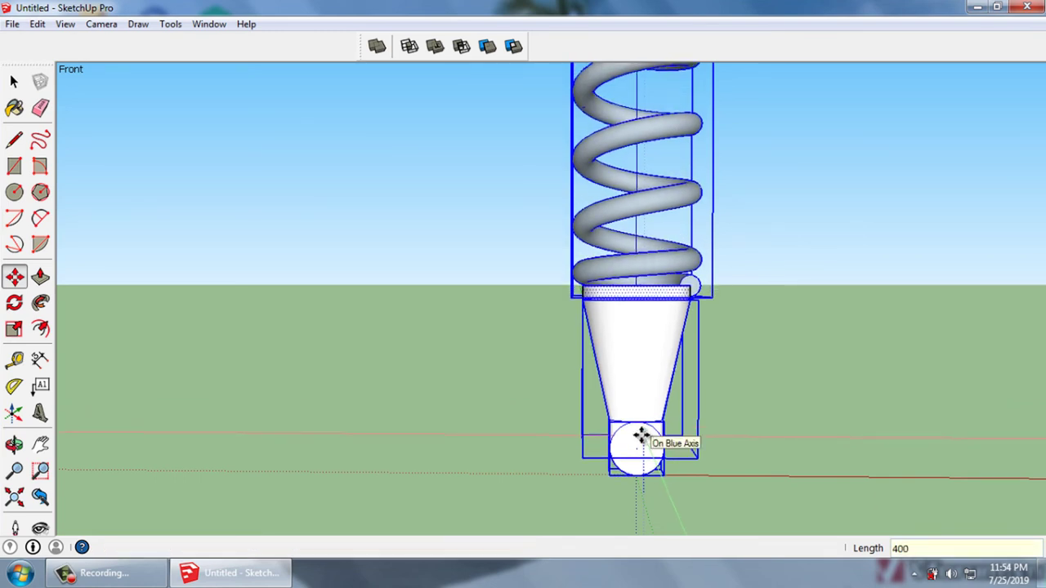
key(Return)
key(space)
Delete the round mounting eye at the base of the cone
click(701, 494)
mouse_move(701, 494)
middle_down()
mouse_move(741, 374)
mouse_move(642, 467)
mouse_move(662, 433)
mouse_move(626, 523)
mouse_move(623, 450)
mouse_move(617, 474)
middle_up()
scroll(640, 465, up, 3)
click(619, 488)
key(Delete)
Draw a filled circle centred on the origin below the cone's neck
scroll(617, 471, up, 2)
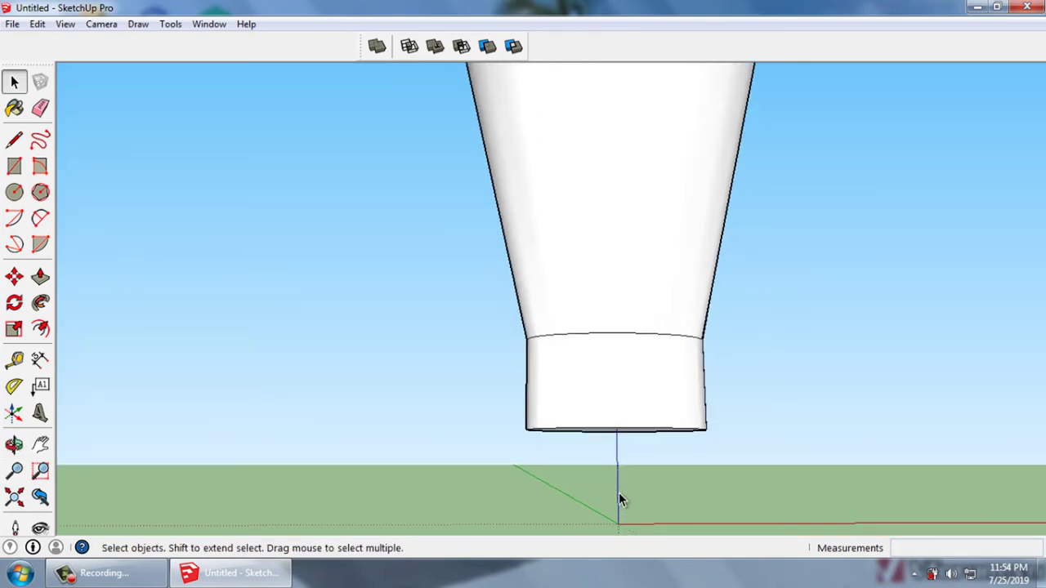
scroll(614, 375, down, 1)
scroll(617, 376, down, 3)
scroll(614, 415, down, 2)
mouse_move(616, 387)
middle_down()
mouse_move(612, 450)
mouse_move(621, 401)
middle_up()
scroll(609, 425, up, 4)
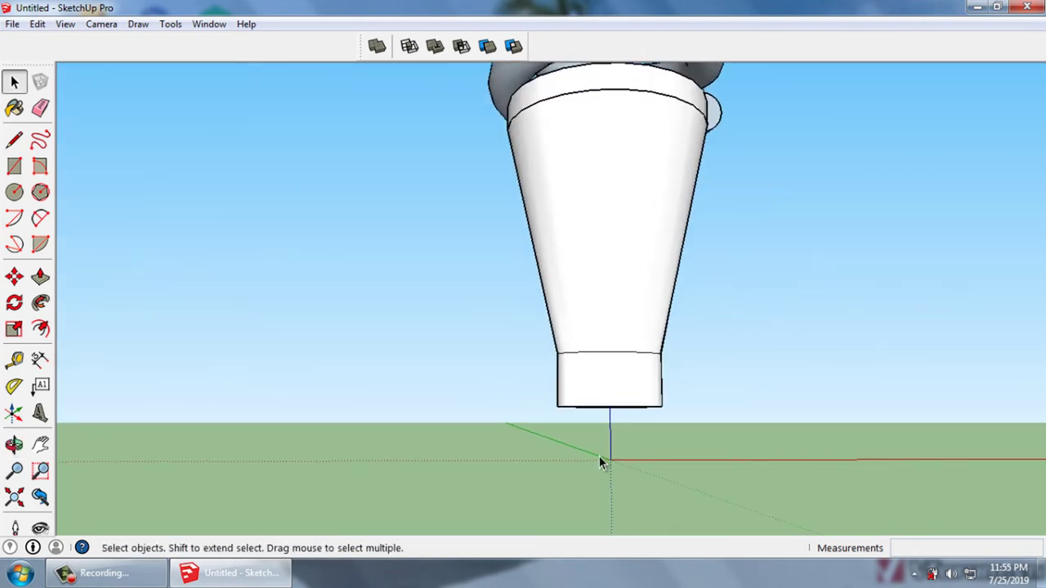
click(14, 192)
scroll(619, 464, up, 1)
scroll(623, 458, up, 1)
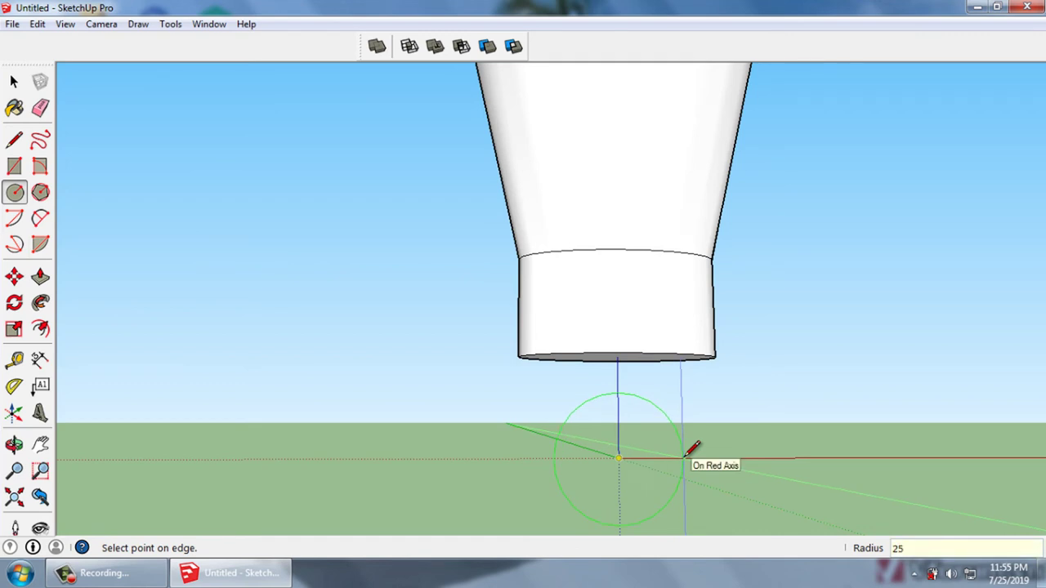
click(685, 455)
key(space)
scroll(684, 459, down, 2)
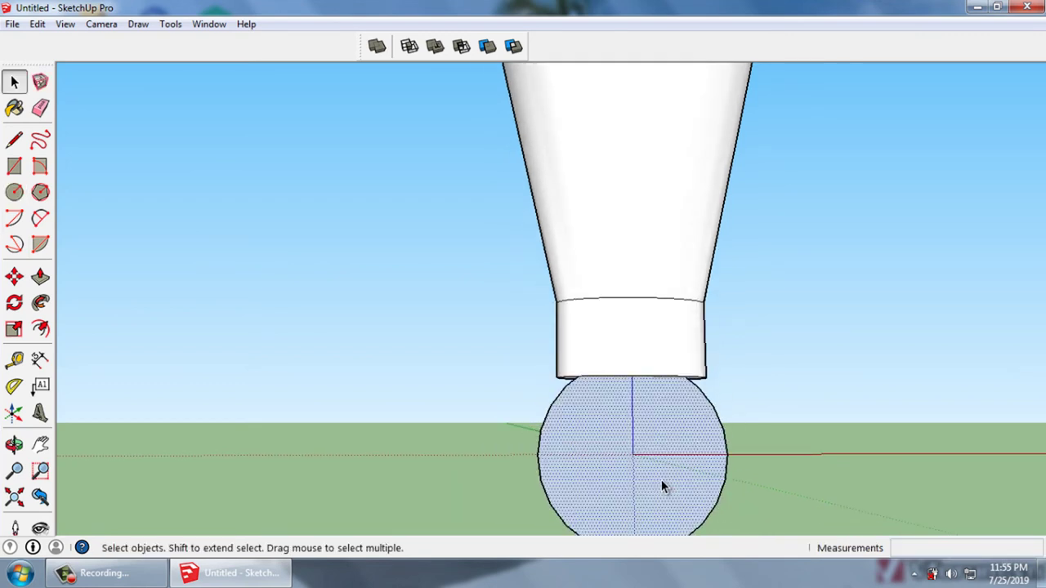
Push/Pull the circle face 300 mm into a solid cylinder
key(p)
click(660, 486)
text(3)
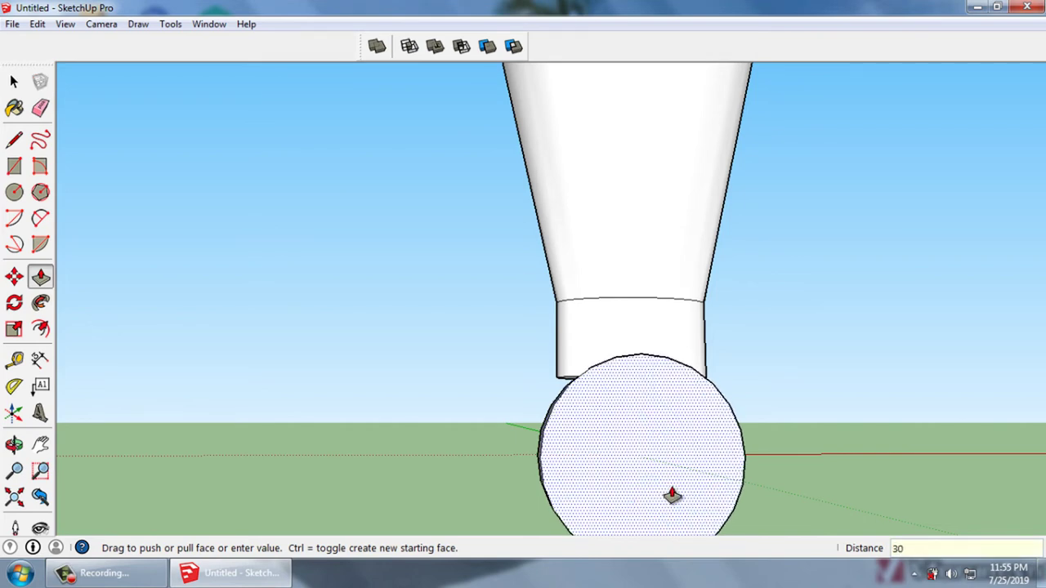
text(0)
key(Return)
key(space)
mouse_move(733, 488)
middle_down()
mouse_move(675, 412)
mouse_move(596, 446)
mouse_move(622, 392)
mouse_move(581, 447)
mouse_move(606, 448)
middle_up()
scroll(608, 430, up, 2)
scroll(621, 399, down, 2)
scroll(589, 450, down, 3)
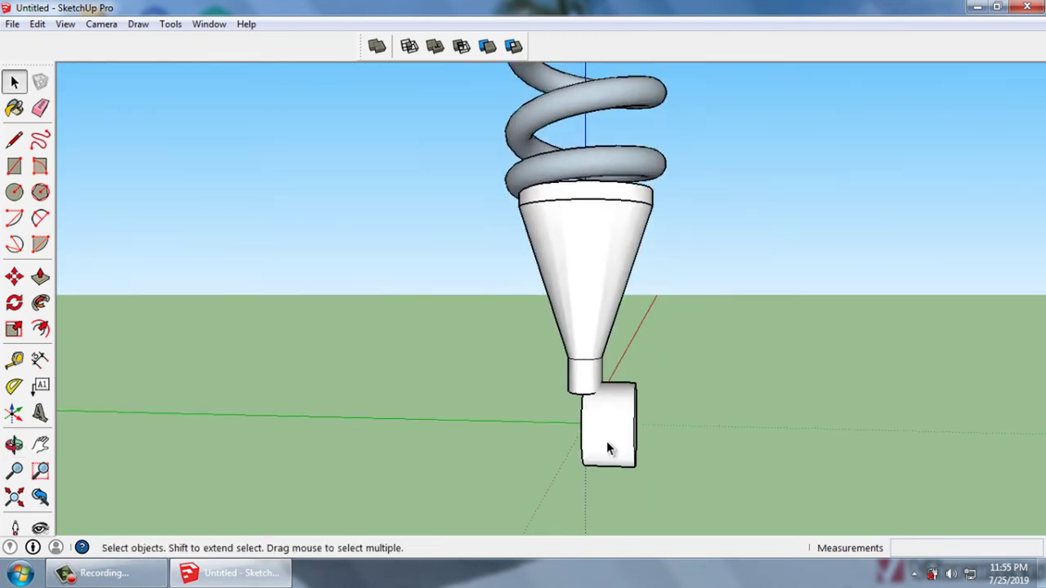
Move the new cylinder 150 mm along the green axis, centring it under the cone's neck
scroll(607, 443, up, 3)
double_click(607, 443)
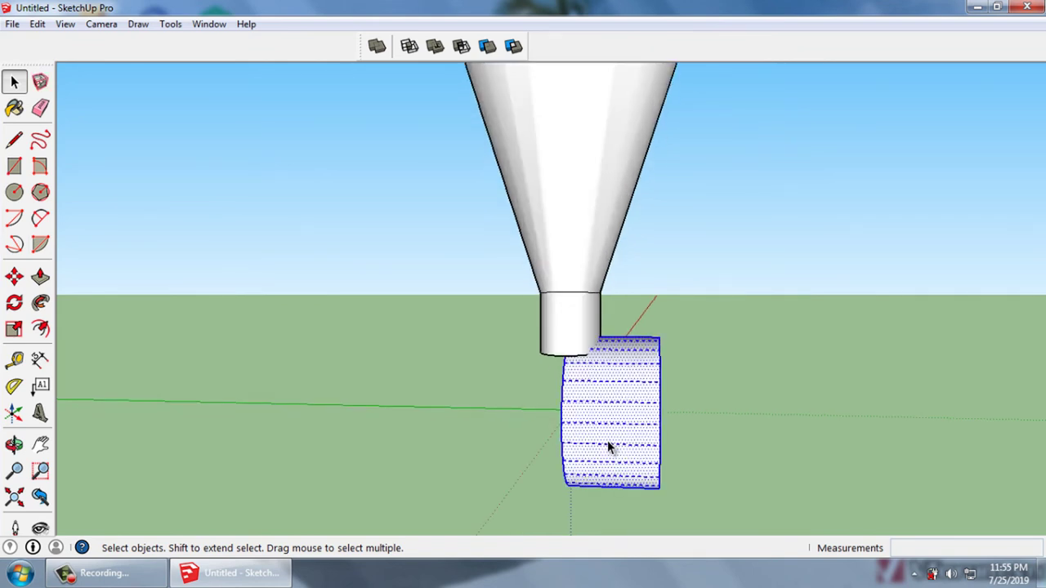
key(m)
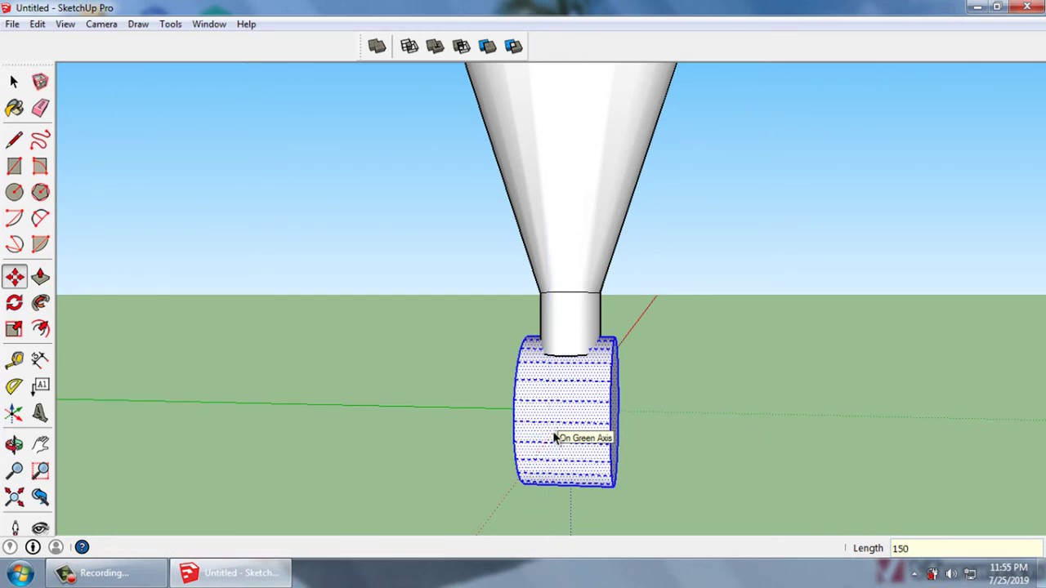
click(556, 427)
key(space)
click(653, 425)
mouse_move(654, 425)
middle_down()
mouse_move(665, 483)
mouse_move(570, 437)
mouse_move(594, 423)
mouse_move(525, 459)
mouse_move(373, 425)
mouse_move(636, 475)
mouse_move(479, 449)
mouse_move(635, 512)
mouse_move(591, 467)
mouse_move(542, 466)
mouse_move(650, 503)
mouse_move(641, 479)
mouse_move(670, 444)
middle_up()
scroll(641, 479, up, 3)
scroll(570, 460, up, 4)
mouse_move(570, 460)
middle_down()
mouse_move(572, 444)
mouse_move(378, 437)
mouse_move(463, 435)
mouse_move(598, 460)
mouse_move(546, 443)
mouse_move(752, 451)
mouse_move(568, 451)
middle_up()
Offset the cylinder's round end face inward to create a smaller concentric circle
scroll(567, 450, up, 2)
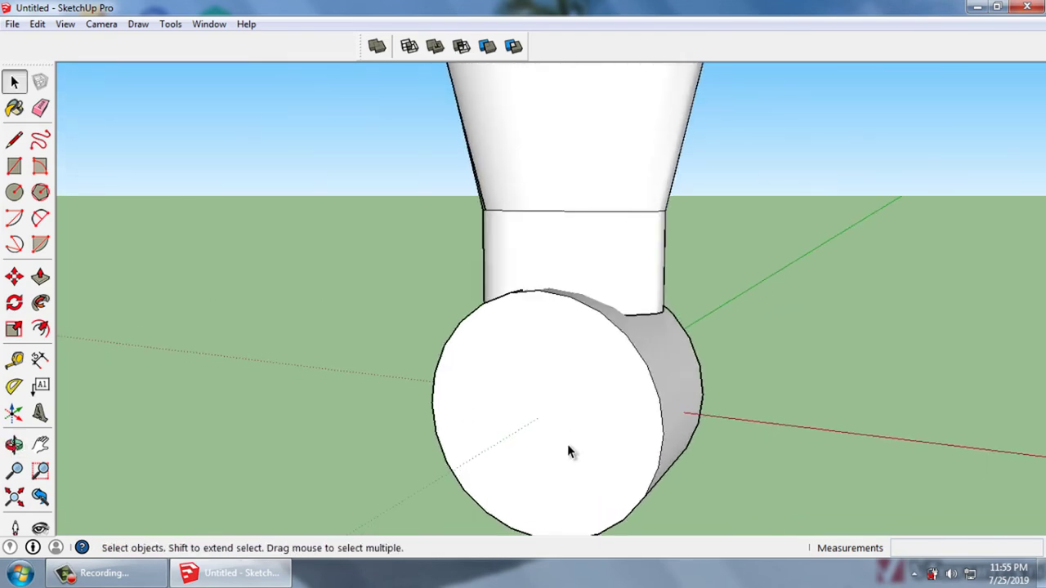
click(609, 456)
double_click(605, 448)
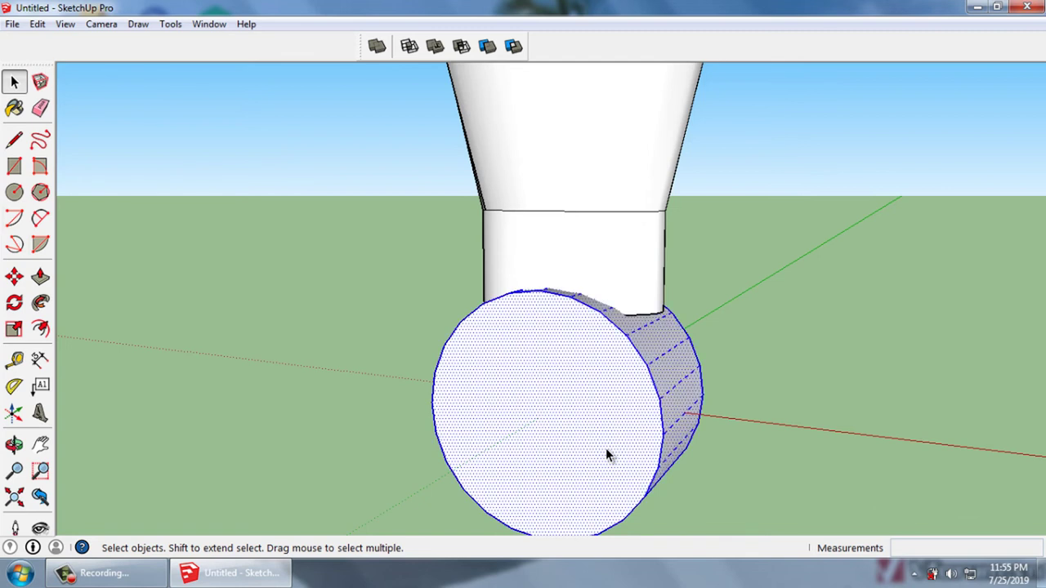
click(606, 448)
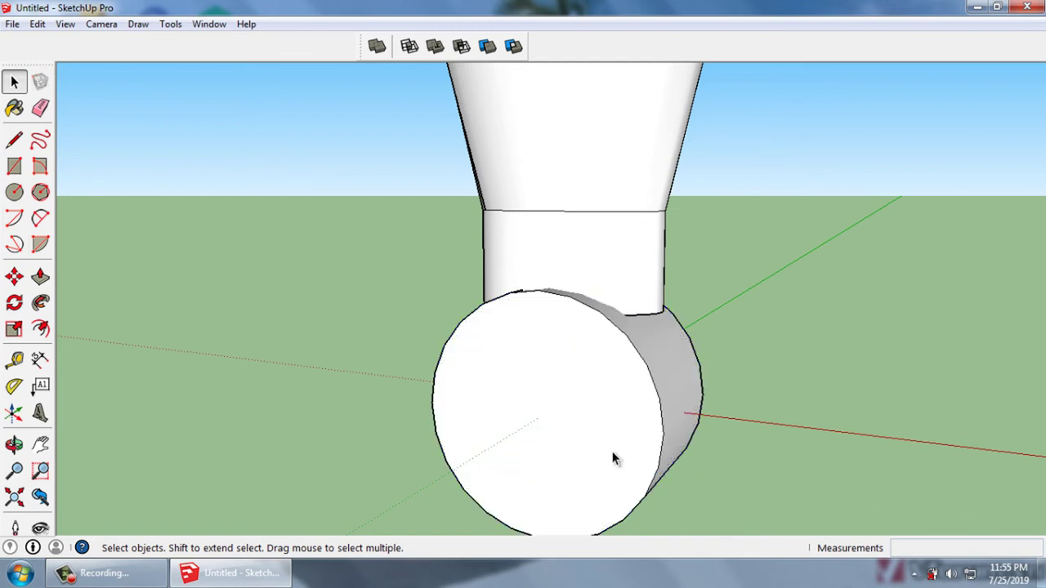
click(40, 329)
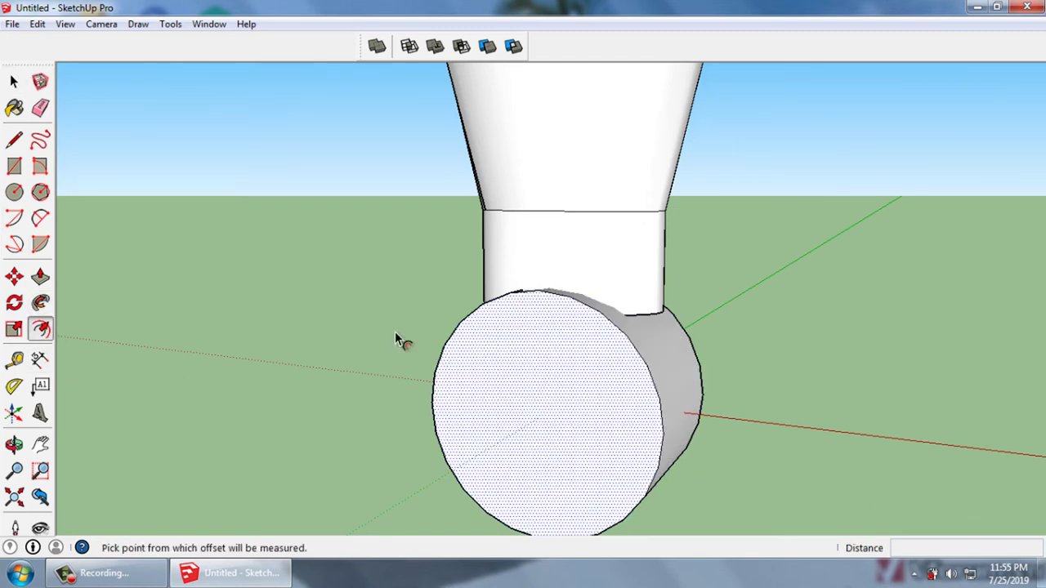
click(633, 380)
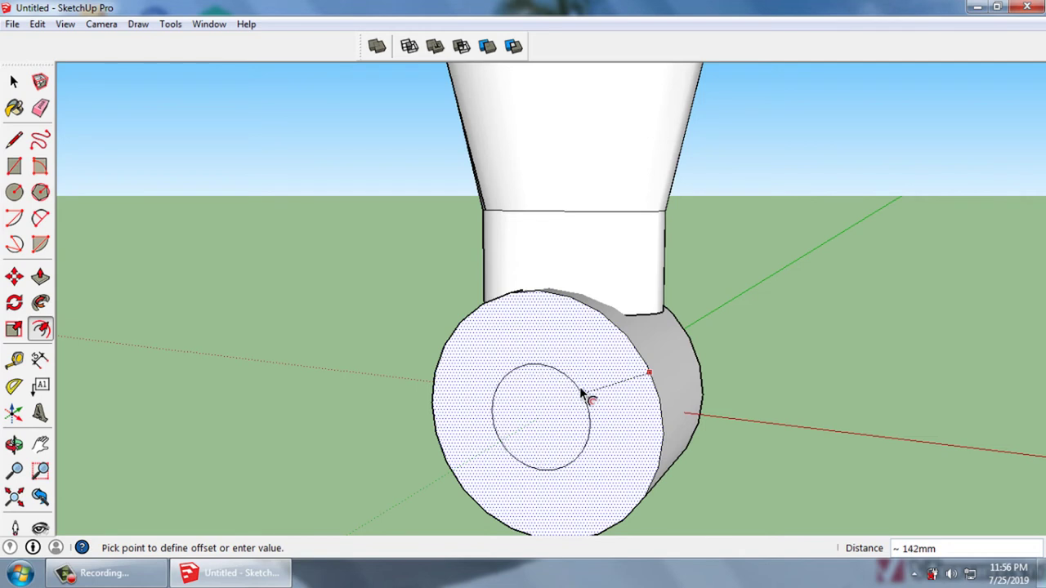
click(583, 392)
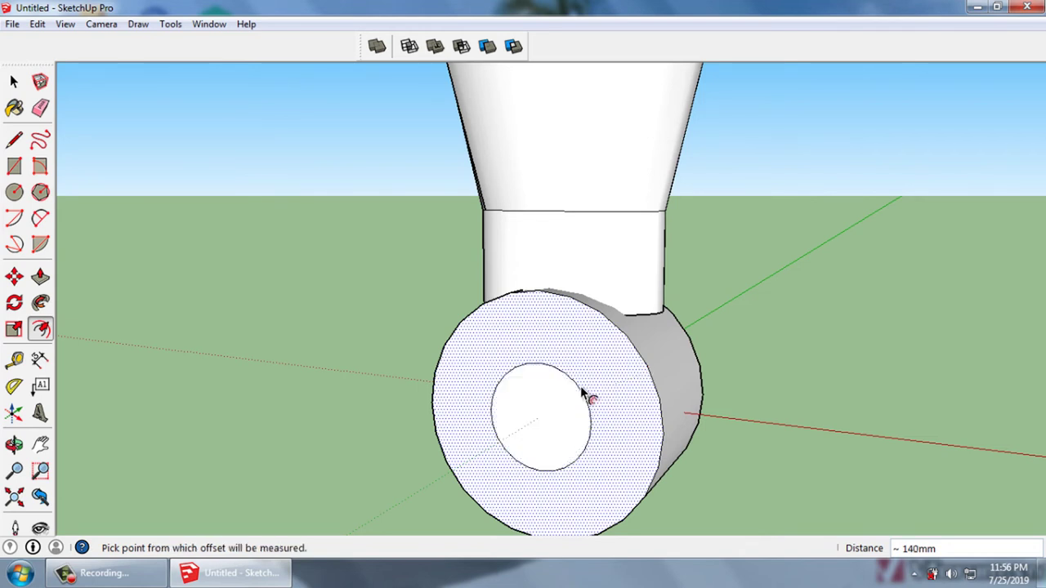
key(space)
click(549, 415)
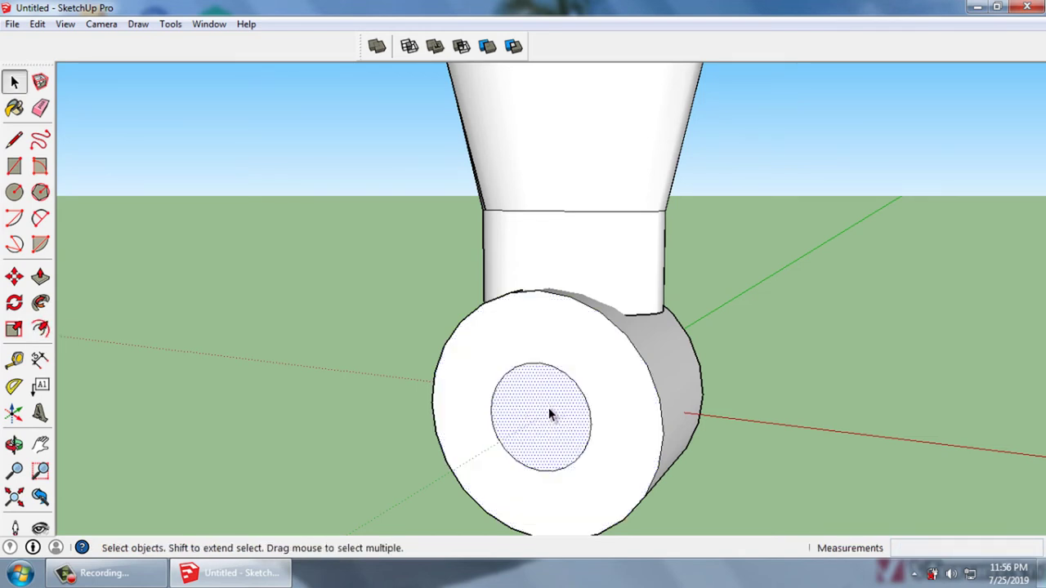
Push/Pull the inner circle 300 mm through the cylinder to open a hole
key(p)
drag(549, 414, 571, 405)
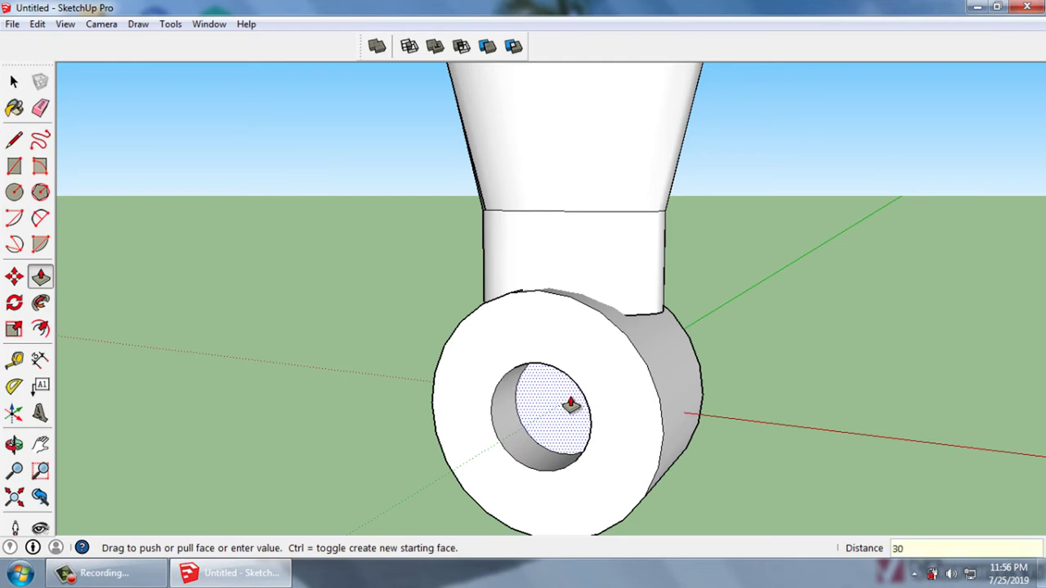
text(0)
key(Return)
key(space)
Orbit and zoom around the bottom of the model to inspect the finished mounting eye
scroll(610, 388, down, 5)
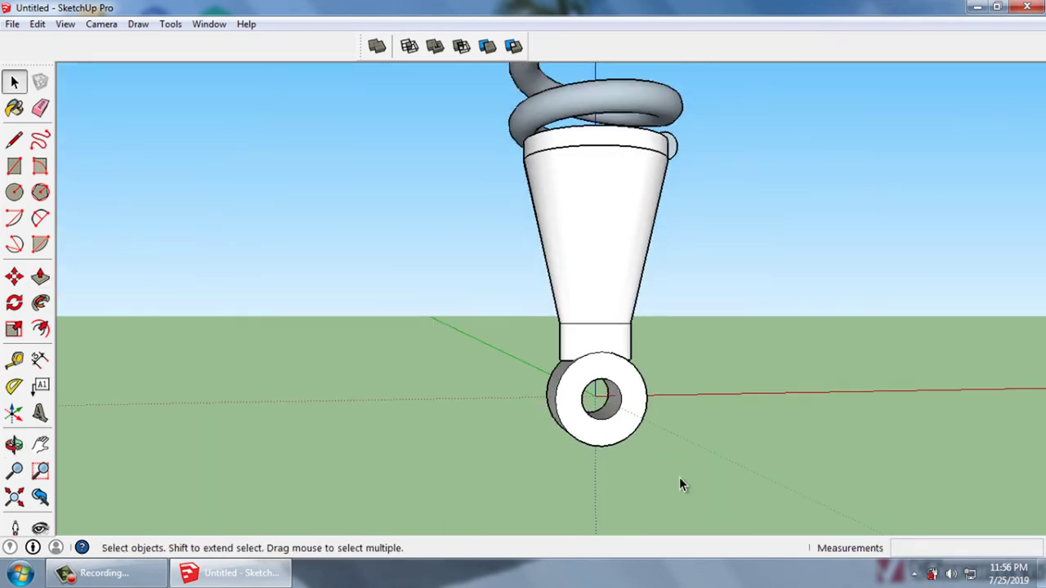
scroll(679, 486, down, 3)
mouse_move(679, 485)
middle_down()
mouse_move(684, 369)
mouse_move(635, 381)
mouse_move(625, 398)
middle_up()
scroll(636, 380, up, 3)
scroll(625, 399, down, 2)
scroll(623, 400, down, 2)
scroll(622, 401, down, 1)
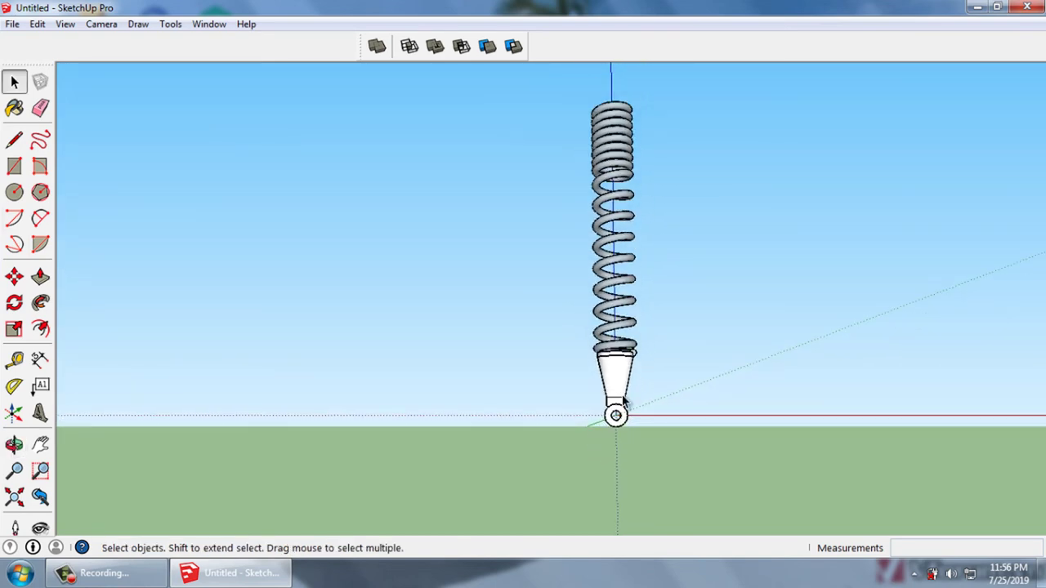
scroll(621, 397, up, 1)
scroll(617, 385, up, 1)
scroll(615, 439, up, 1)
scroll(617, 446, up, 2)
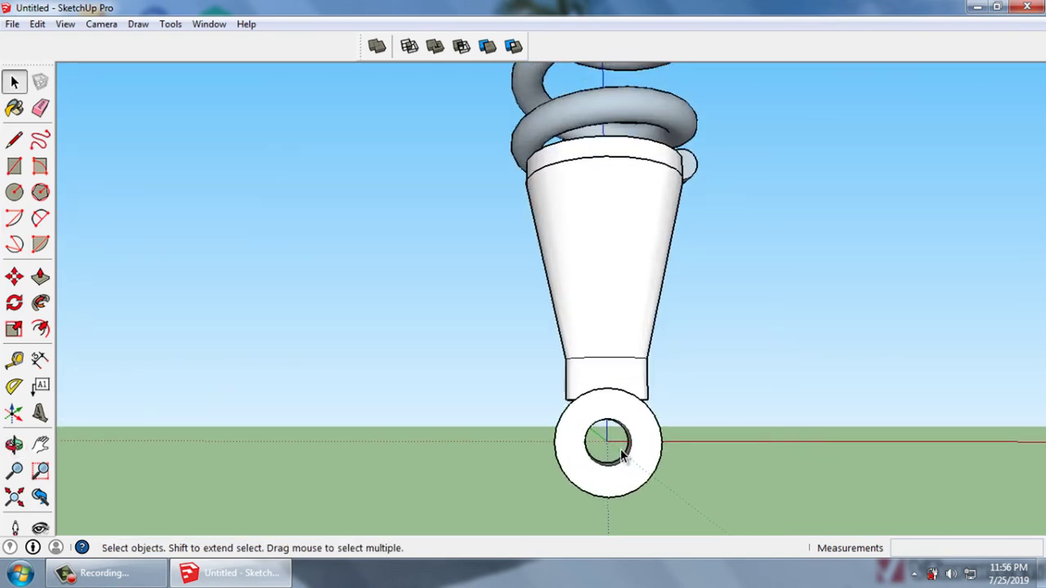
scroll(620, 450, up, 1)
scroll(621, 450, up, 2)
mouse_move(620, 450)
middle_down()
mouse_move(630, 476)
mouse_move(706, 483)
mouse_move(661, 491)
mouse_move(625, 518)
middle_up()
scroll(589, 485, up, 2)
Push the mounting eye's first end face inward 50 mm
click(589, 485)
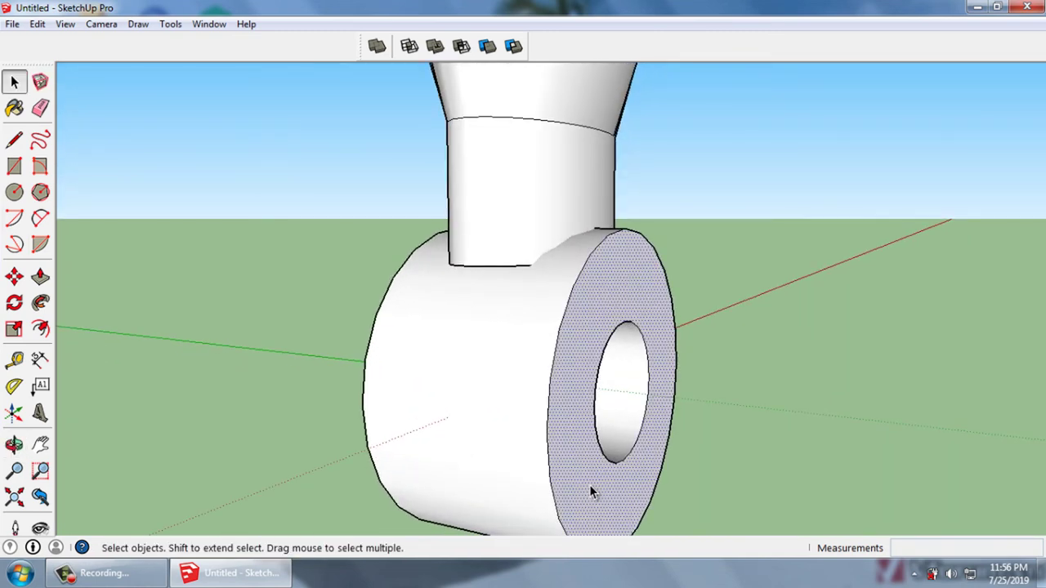
key(p)
drag(590, 490, 569, 489)
text(5)
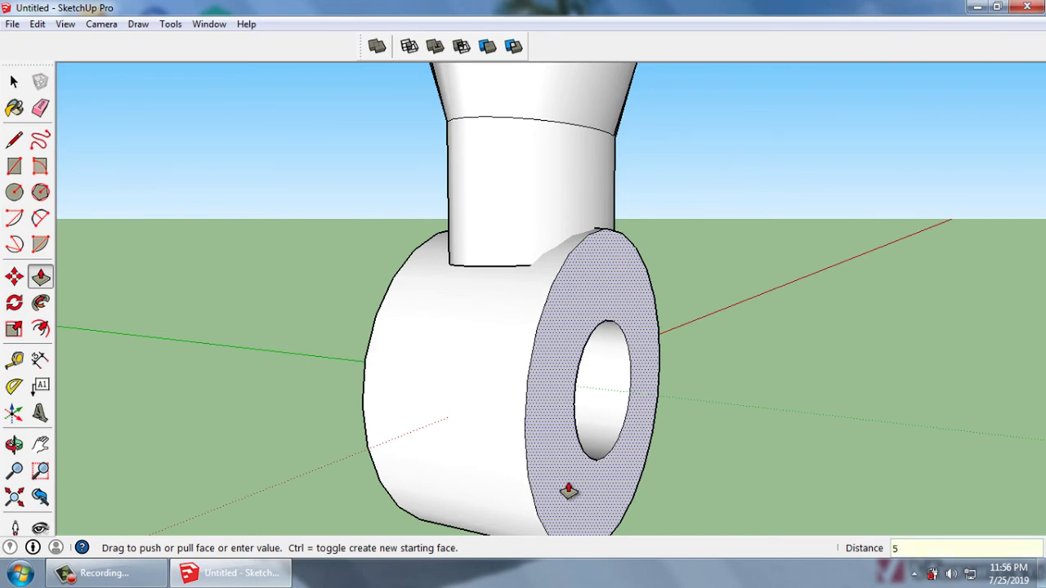
text(0)
key(Return)
key(space)
Push the eye's opposite end face inward 25 mm
middle_drag(509, 457, 630, 456)
scroll(590, 468, up, 1)
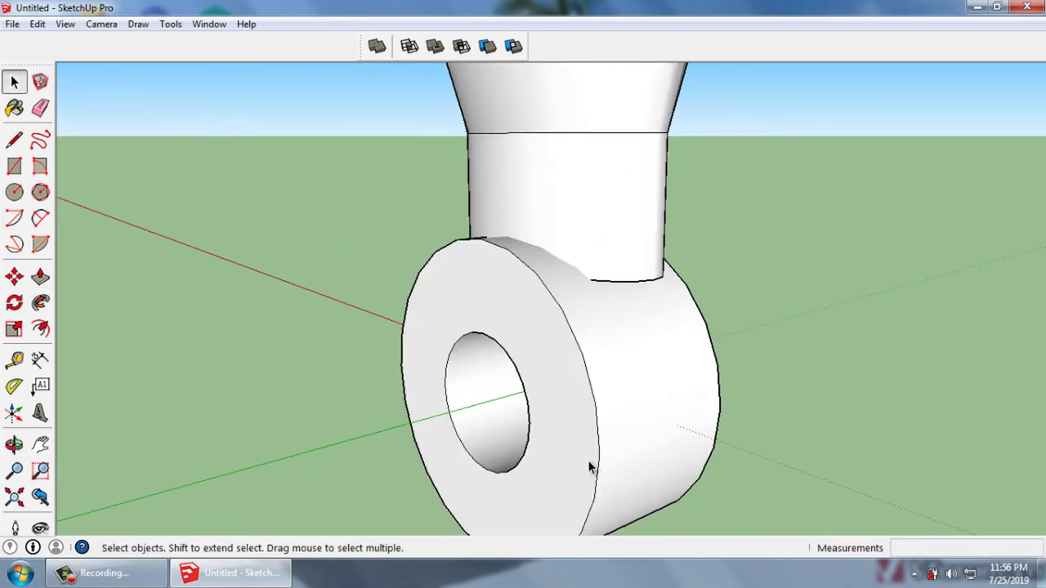
click(584, 457)
key(p)
drag(584, 457, 597, 457)
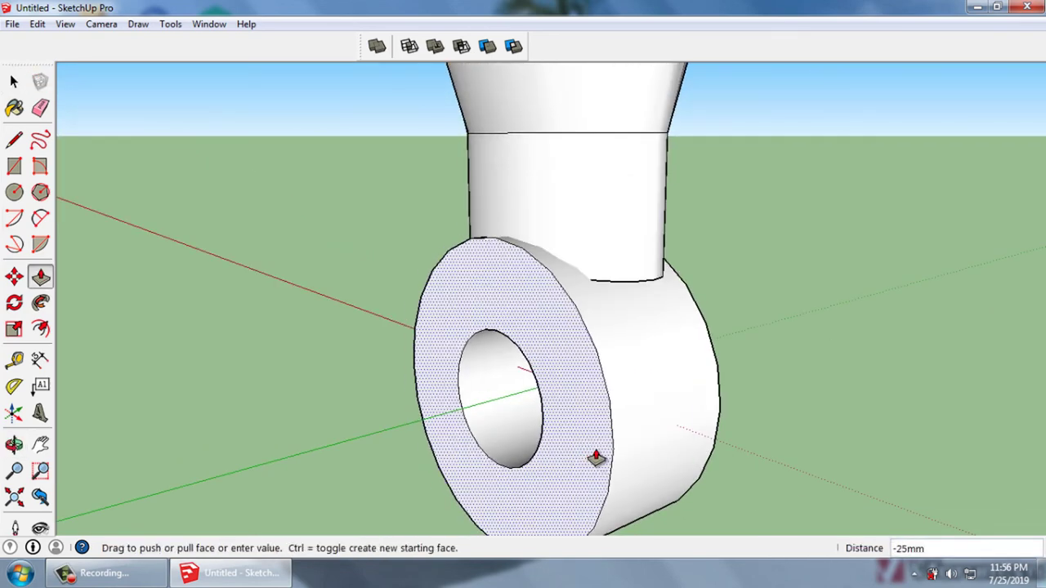
click(597, 457)
key(space)
Make the whole eye ring into a component
triple_click(654, 402)
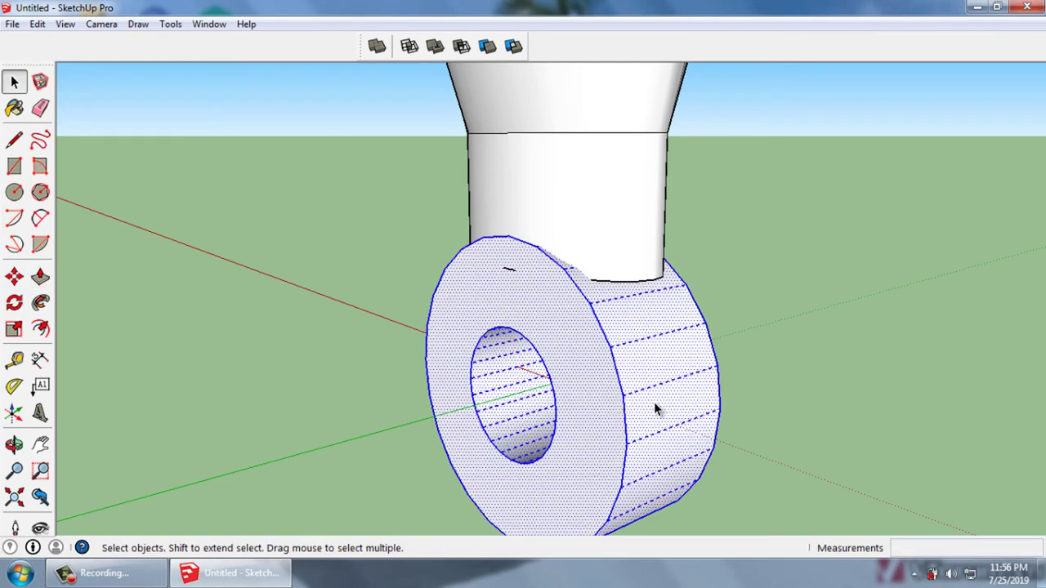
key(g)
key(Return)
Select the ring component from a top view, ready to move it toward the cone's neck
mouse_move(654, 402)
middle_down()
mouse_move(787, 394)
mouse_move(491, 453)
mouse_move(561, 460)
mouse_move(460, 379)
mouse_move(471, 390)
middle_up()
scroll(460, 380, up, 2)
scroll(461, 379, down, 2)
scroll(471, 389, up, 2)
scroll(471, 390, up, 2)
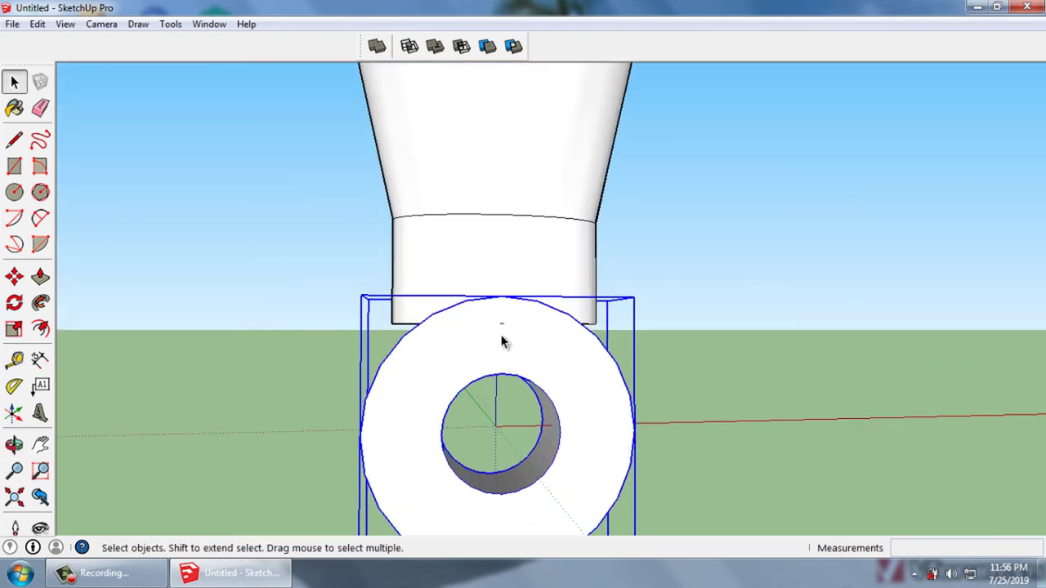
key(p)
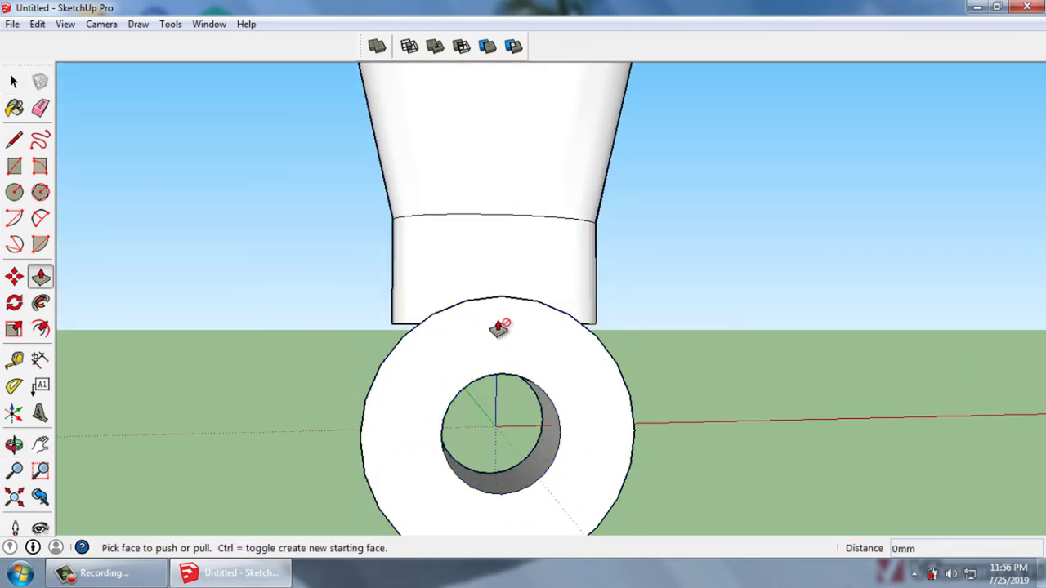
key(space)
click(507, 348)
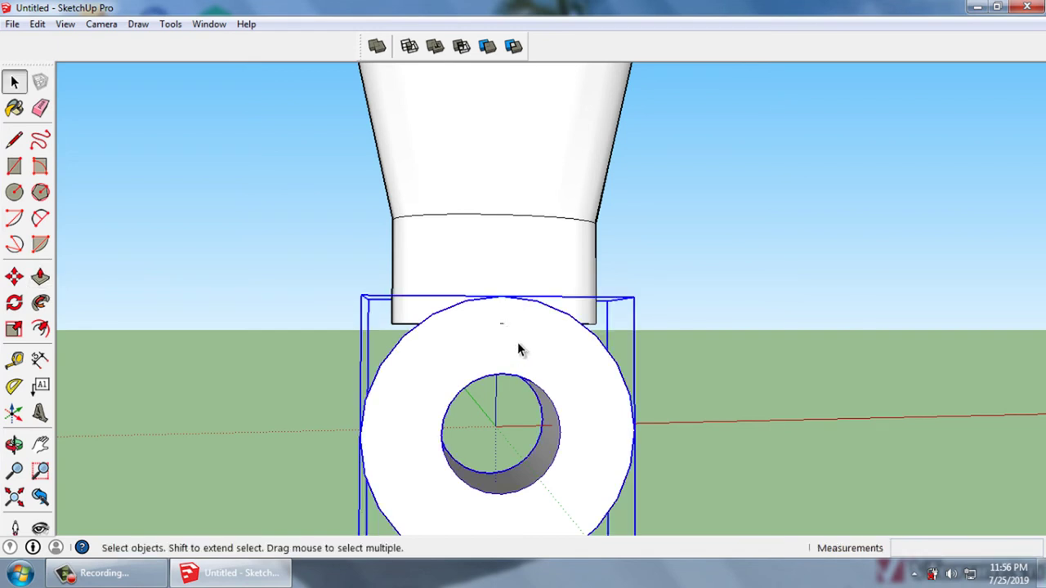
middle_drag(519, 350, 503, 405)
key(m)
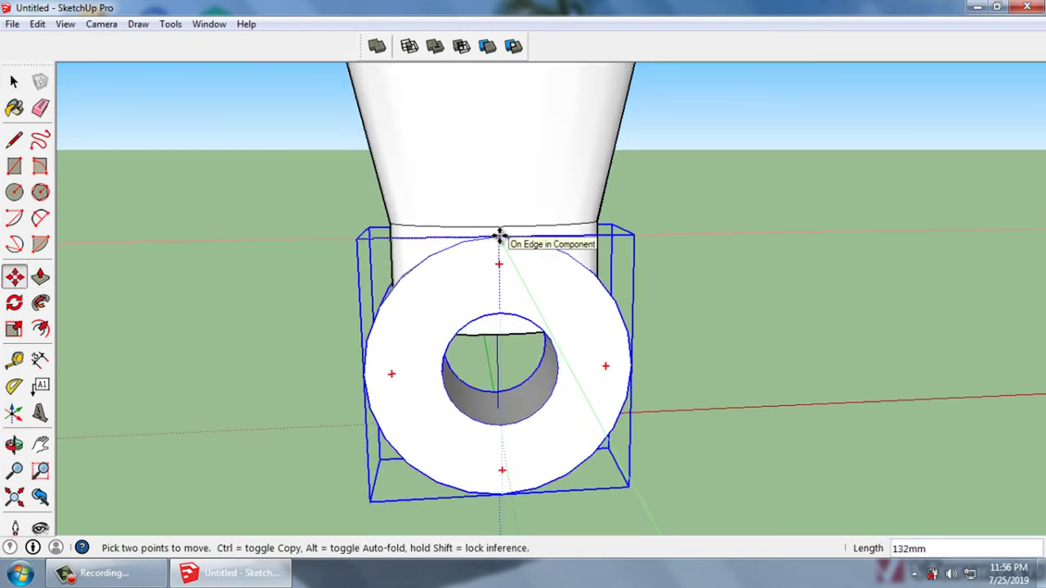
Place the eye ring's top edge against the neck's lower edge, then orbit to check the joint
click(499, 260)
key(space)
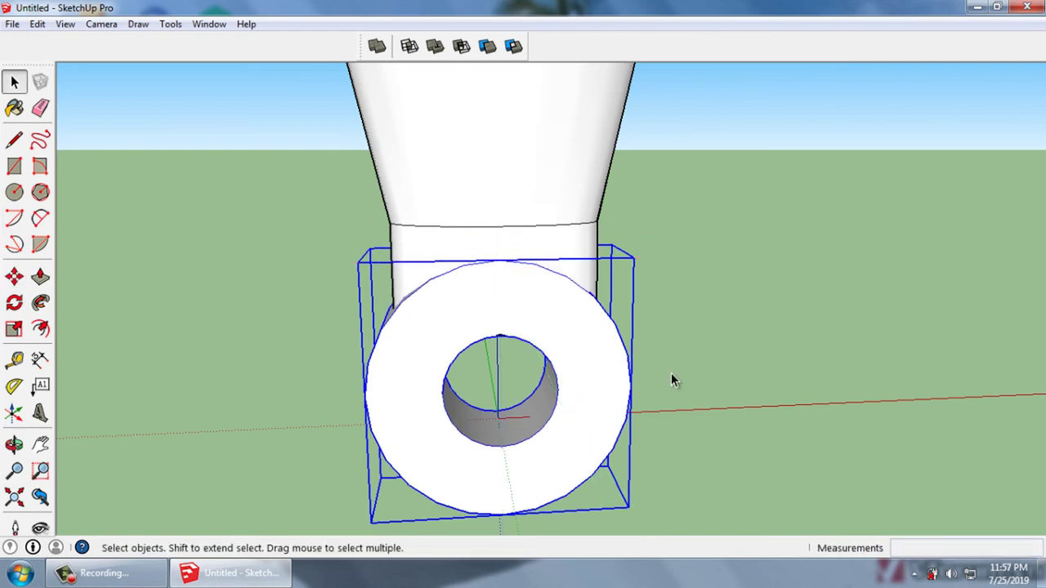
click(718, 384)
key(o)
mouse_move(720, 374)
mouse_down()
mouse_move(895, 351)
mouse_move(478, 299)
mouse_up()
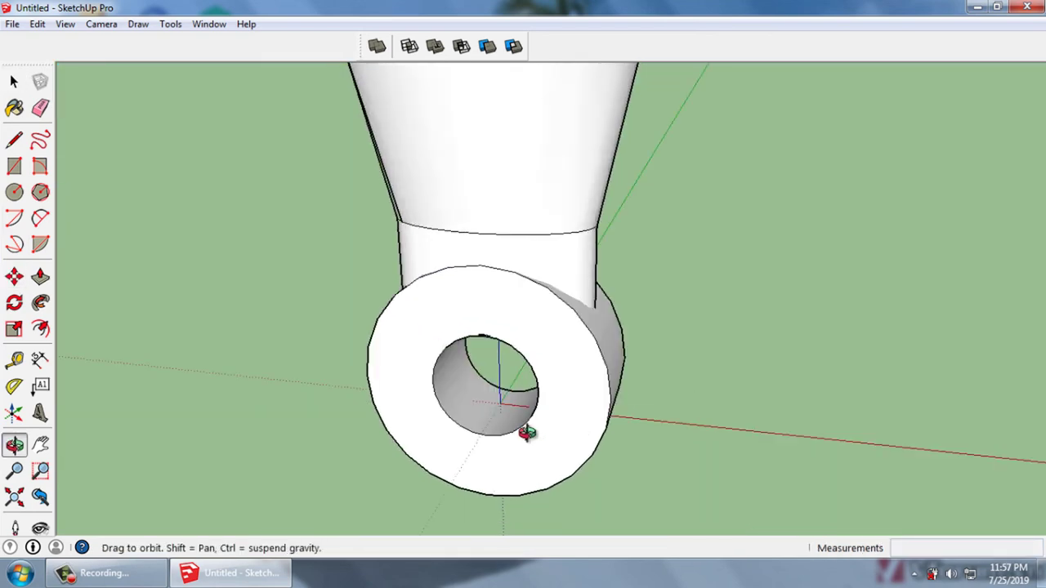
key(space)
mouse_move(478, 299)
middle_down()
mouse_move(537, 311)
mouse_move(401, 261)
mouse_move(305, 292)
mouse_move(749, 350)
mouse_move(572, 401)
mouse_move(567, 418)
mouse_move(649, 346)
mouse_move(595, 407)
middle_up()
scroll(584, 272, up, 3)
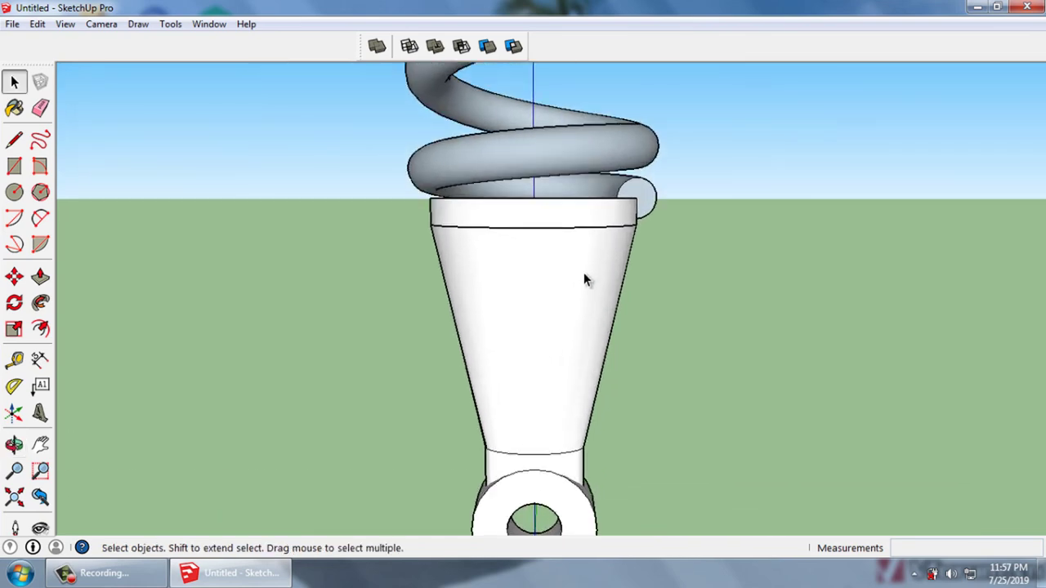
scroll(583, 273, down, 1)
middle_drag(564, 327, 563, 329)
mouse_move(542, 370)
middle_down()
mouse_move(385, 343)
mouse_move(481, 351)
mouse_move(608, 325)
mouse_move(609, 350)
middle_up()
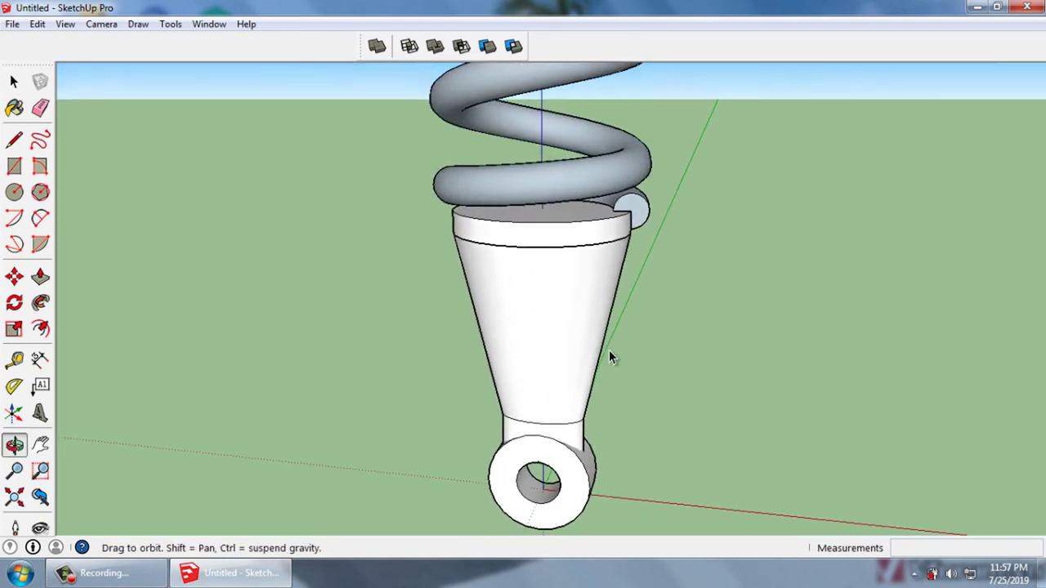
scroll(517, 423, down, 2)
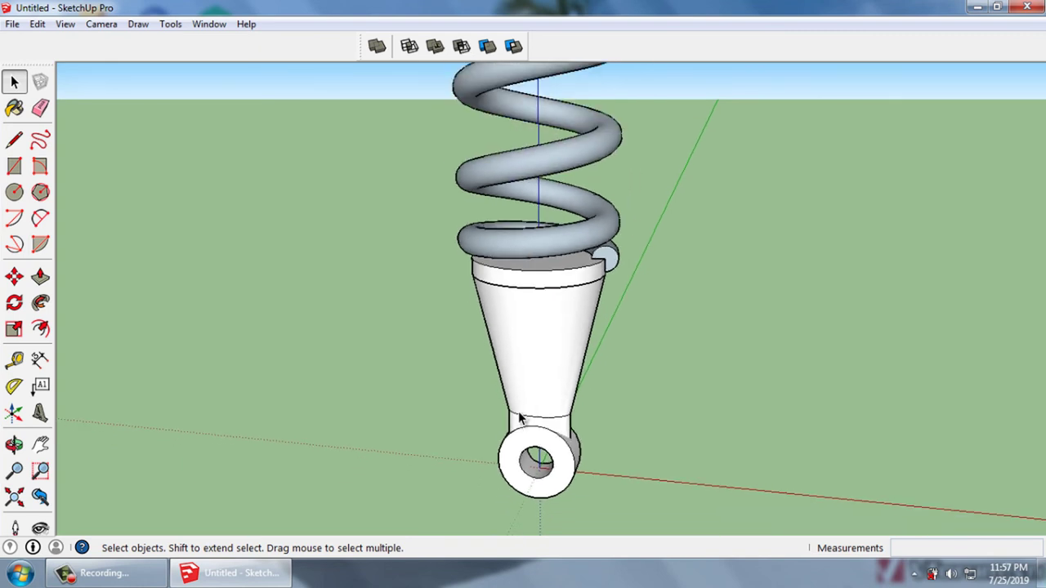
middle_drag(532, 409, 553, 374)
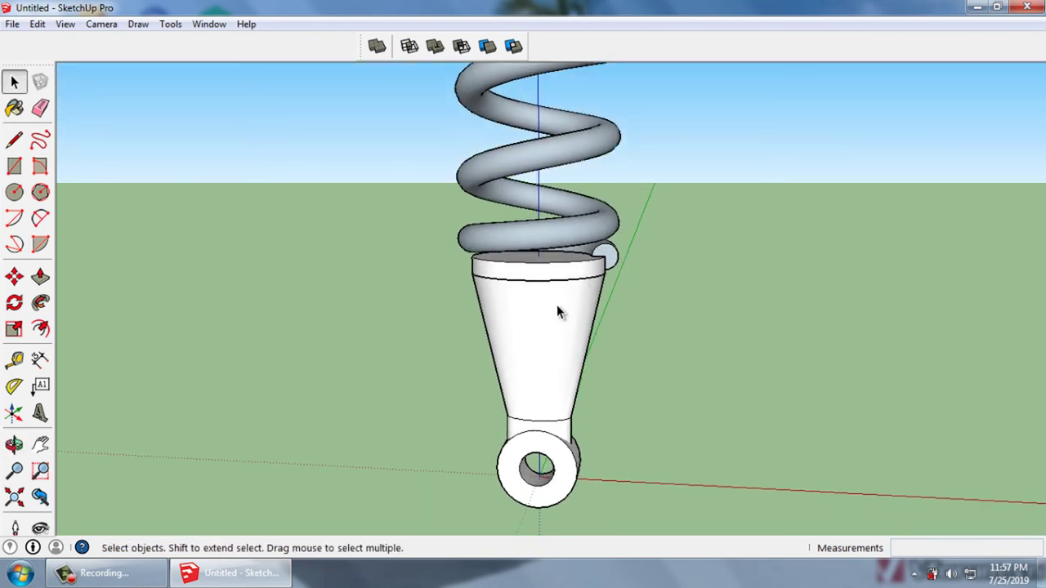
scroll(556, 311, down, 2)
scroll(551, 315, down, 2)
scroll(551, 350, down, 2)
scroll(554, 380, down, 1)
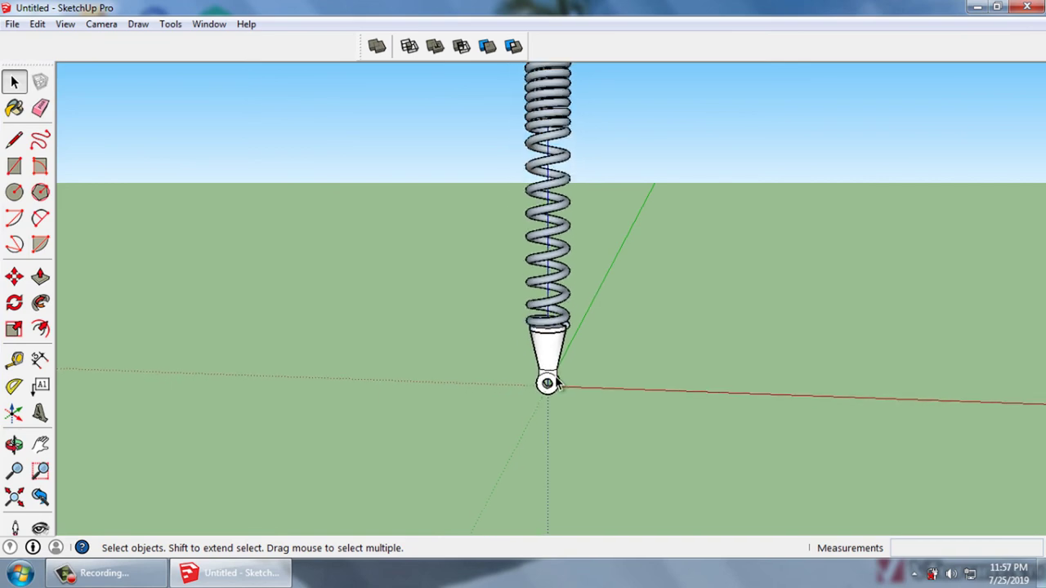
middle_drag(556, 384, 550, 374)
scroll(549, 374, up, 3)
mouse_move(544, 261)
middle_down()
mouse_move(537, 222)
mouse_move(558, 362)
mouse_move(591, 291)
middle_up()
scroll(573, 501, down, 3)
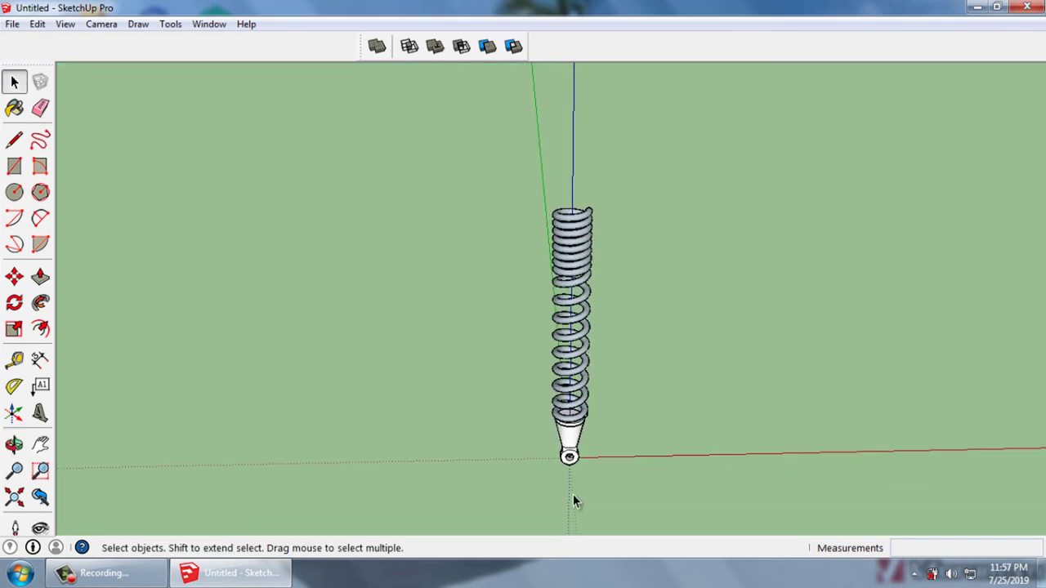
scroll(572, 446, up, 1)
scroll(572, 444, up, 2)
scroll(569, 444, up, 2)
scroll(567, 444, up, 1)
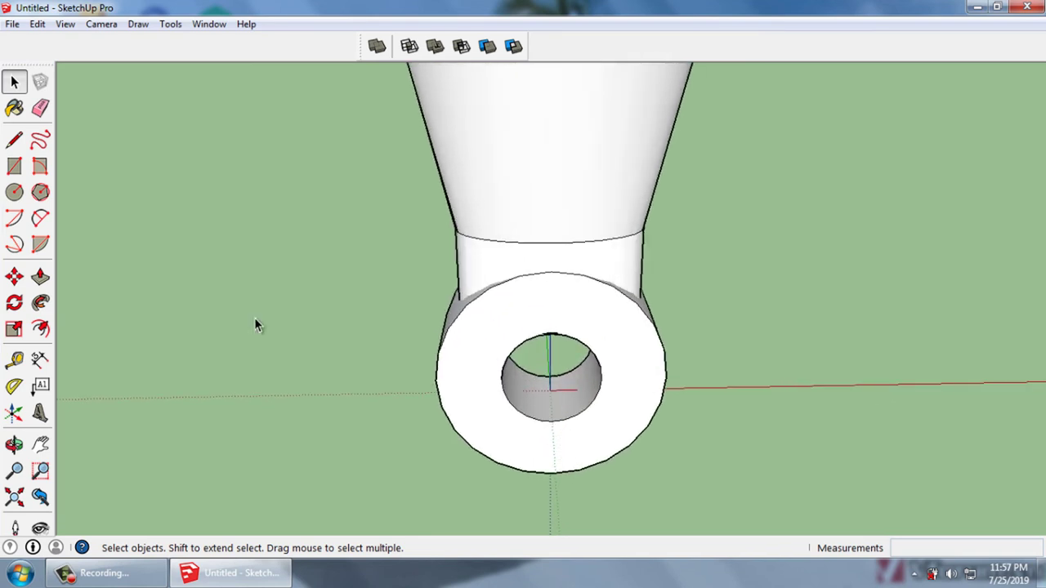
click(15, 193)
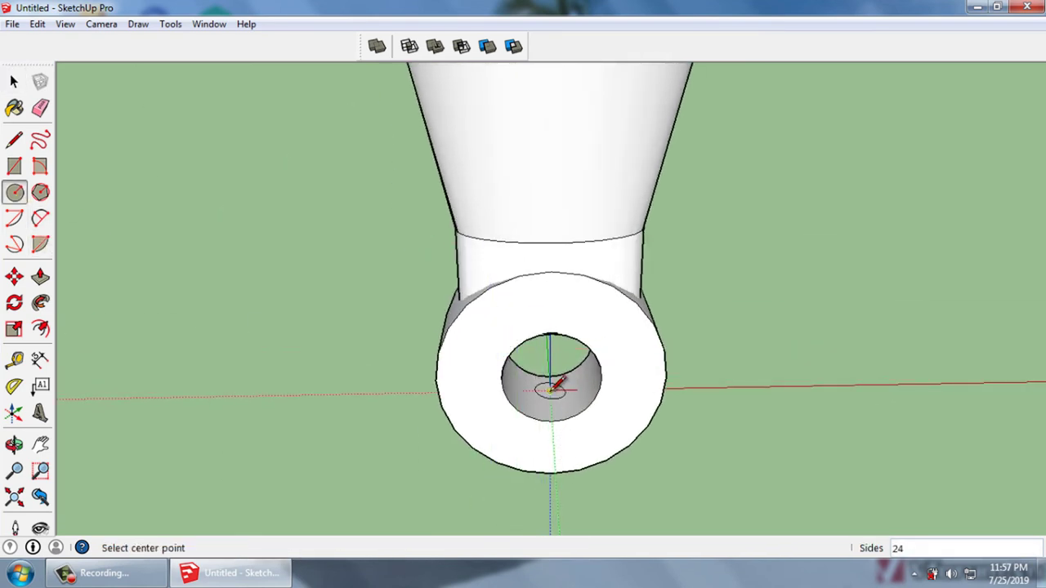
scroll(551, 390, up, 1)
scroll(547, 387, up, 3)
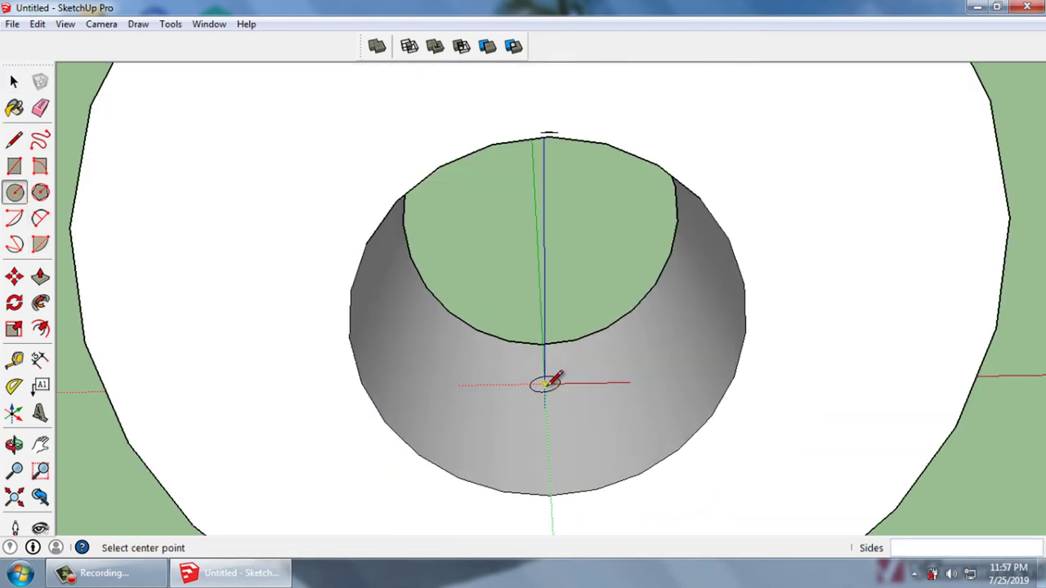
scroll(548, 383, down, 3)
scroll(559, 381, down, 2)
key(space)
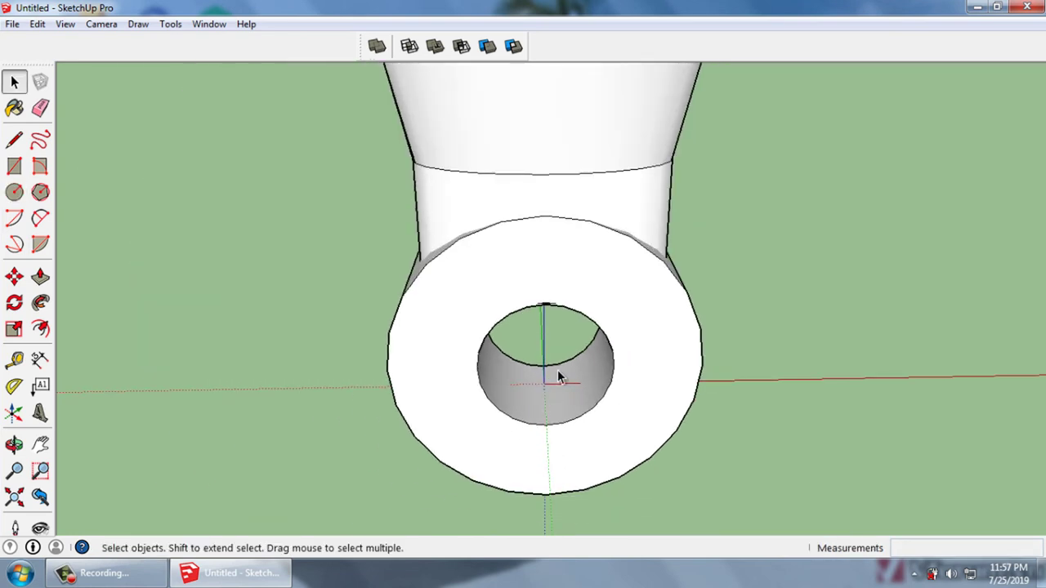
scroll(563, 374, down, 1)
scroll(562, 393, down, 1)
scroll(563, 414, down, 2)
scroll(564, 419, down, 2)
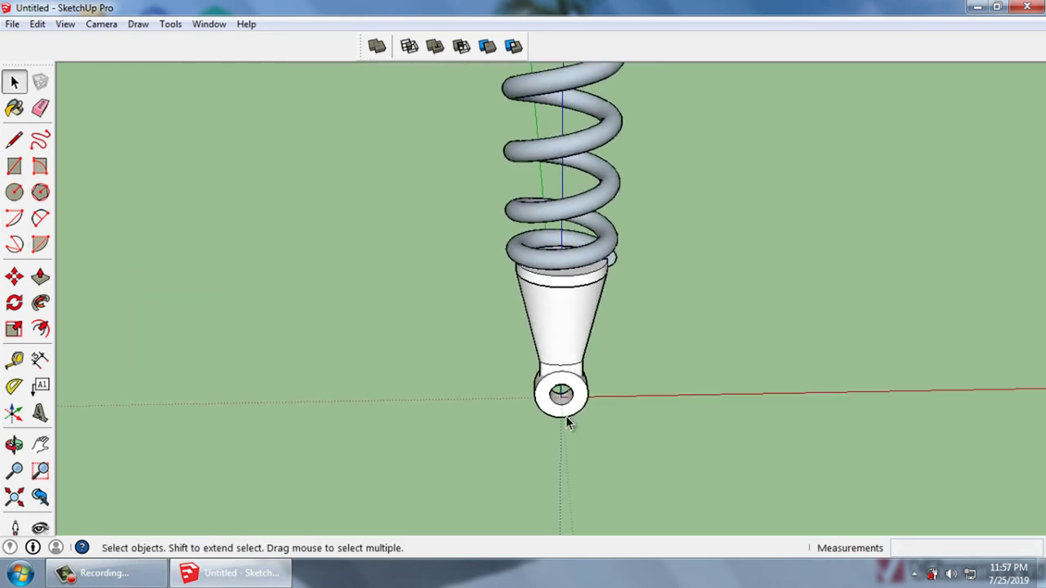
scroll(559, 425, down, 2)
scroll(559, 432, down, 1)
mouse_move(621, 444)
mouse_down()
mouse_move(518, 236)
mouse_move(499, 159)
mouse_up()
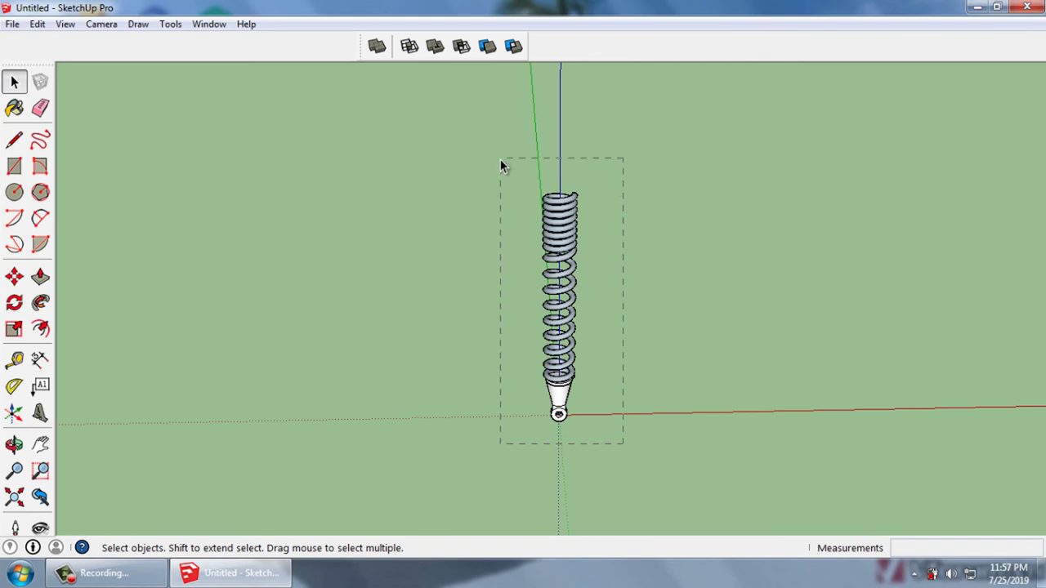
Move the selected shock absorber 1000 mm along the red axis
scroll(572, 384, up, 2)
scroll(577, 390, up, 1)
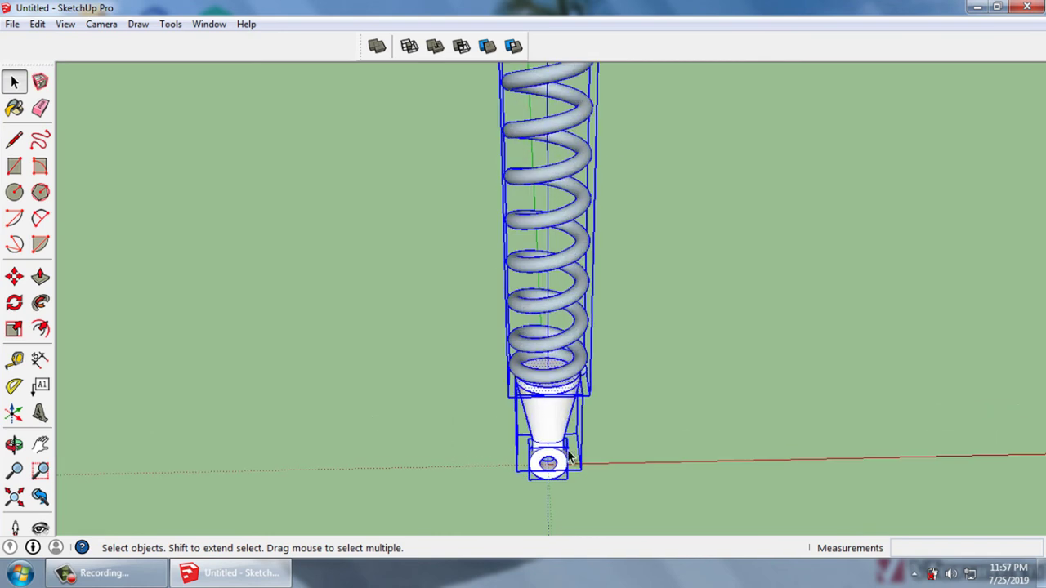
scroll(573, 466, up, 2)
key(m)
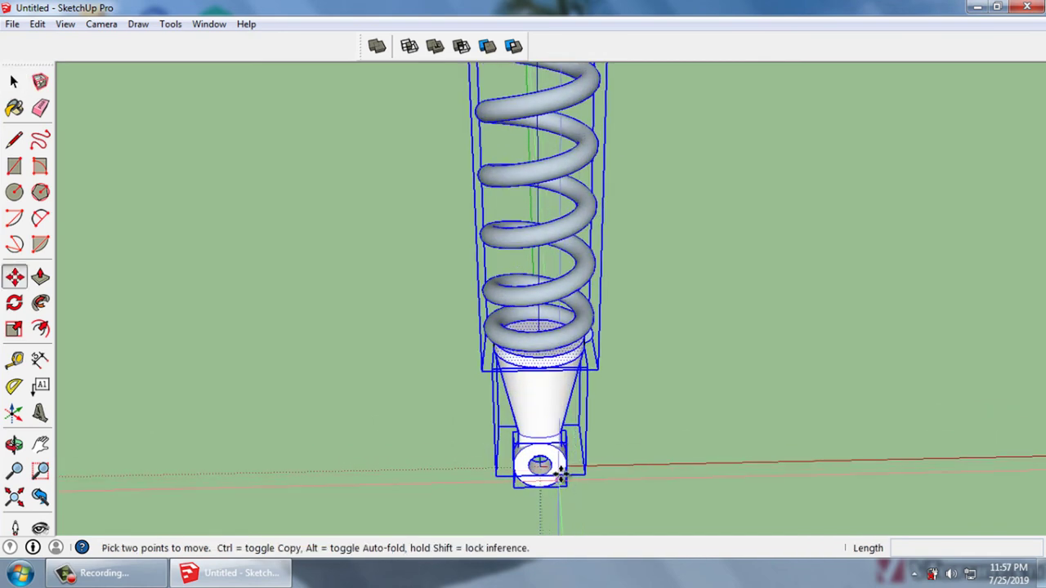
click(565, 472)
text(1000)
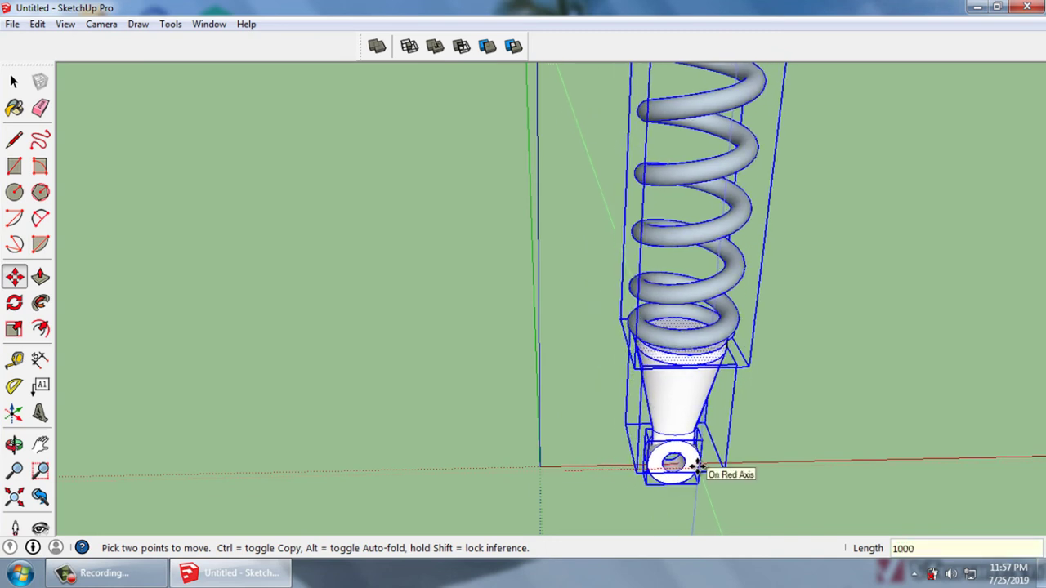
key(Return)
key(space)
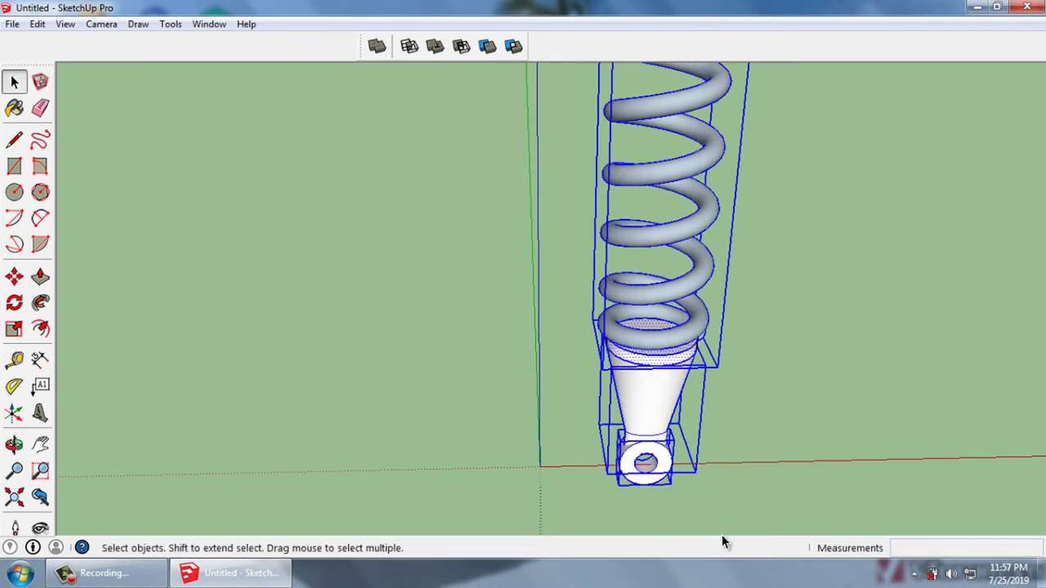
click(590, 474)
scroll(589, 474, up, 1)
Draw a circle of radius 500 centred at the origin
click(18, 193)
text(500)
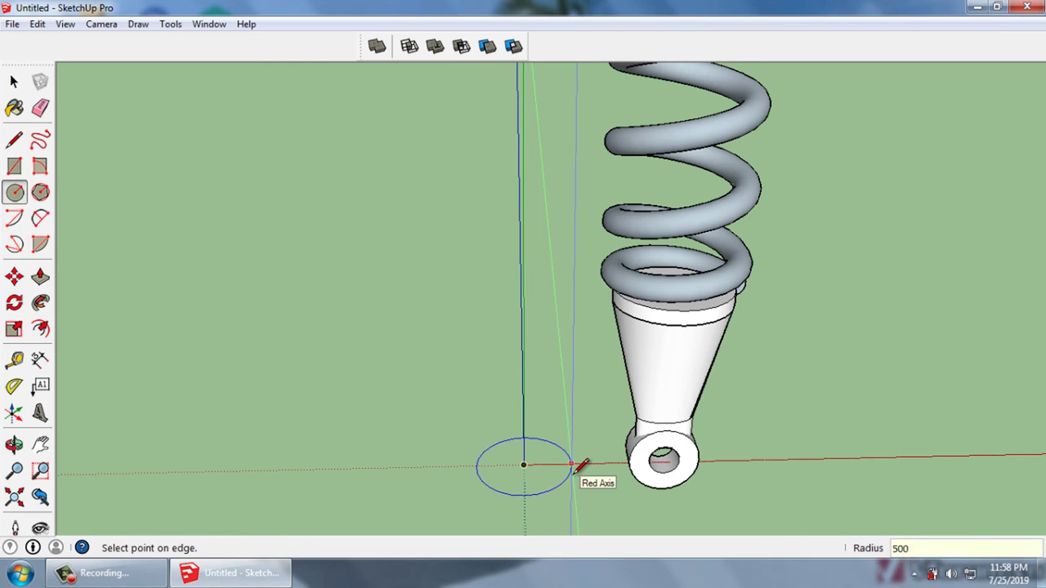
key(Return)
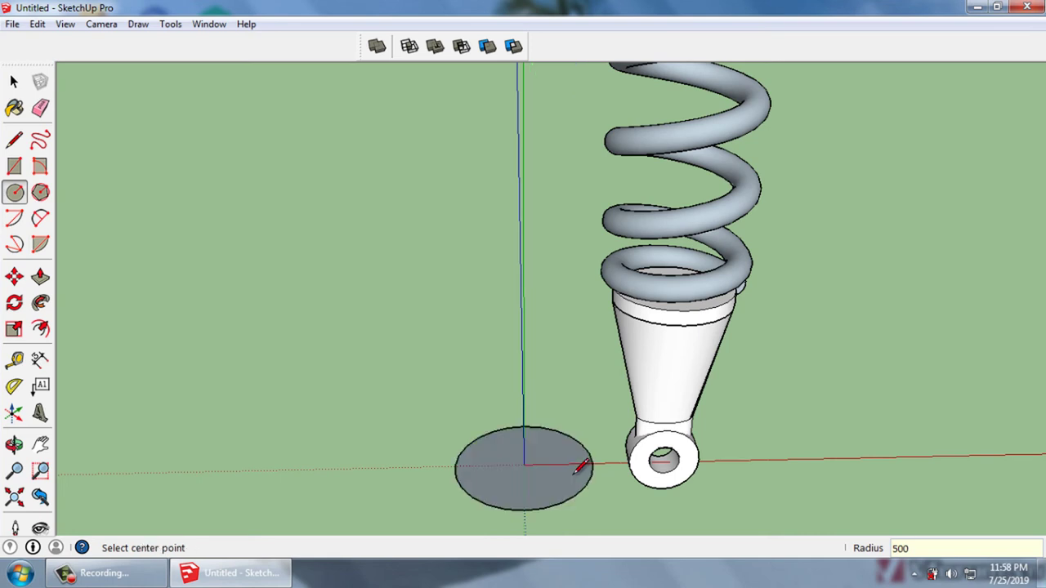
key(space)
scroll(555, 489, up, 2)
Extrude the circle face up 10 mm into a thin disc and select it
key(p)
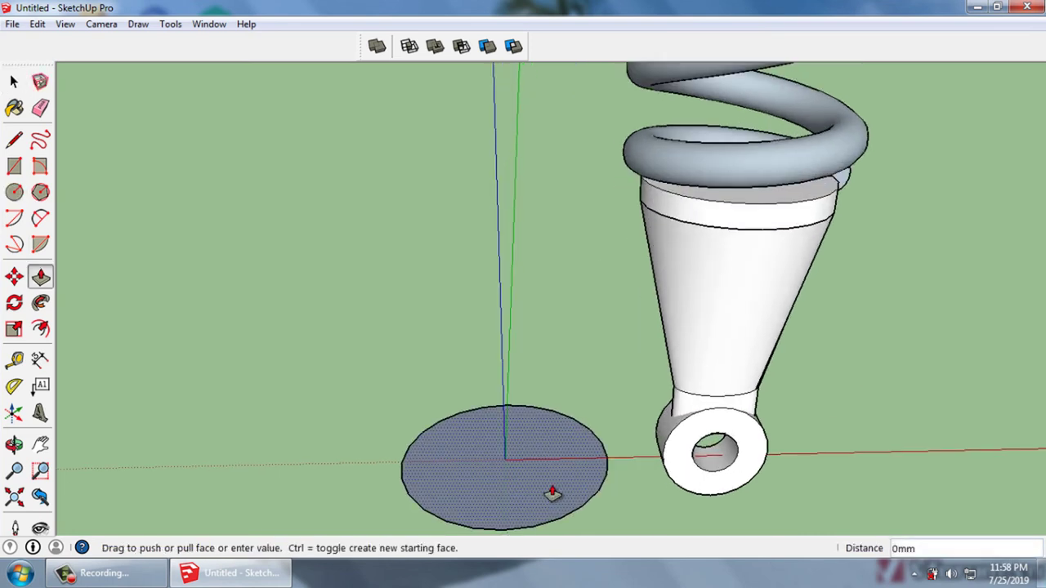
click(551, 490)
text(10)
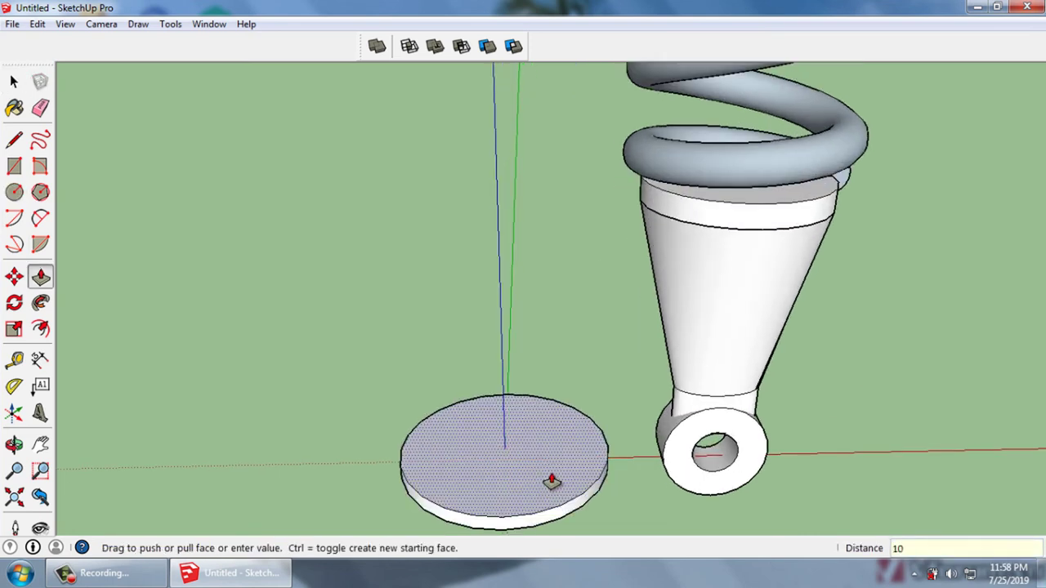
key(Return)
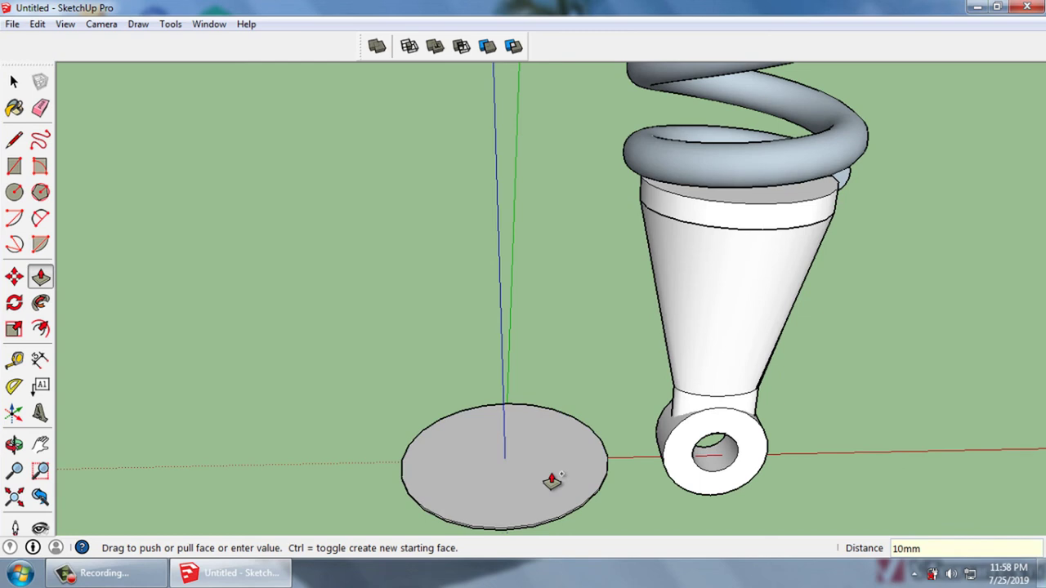
click(552, 480)
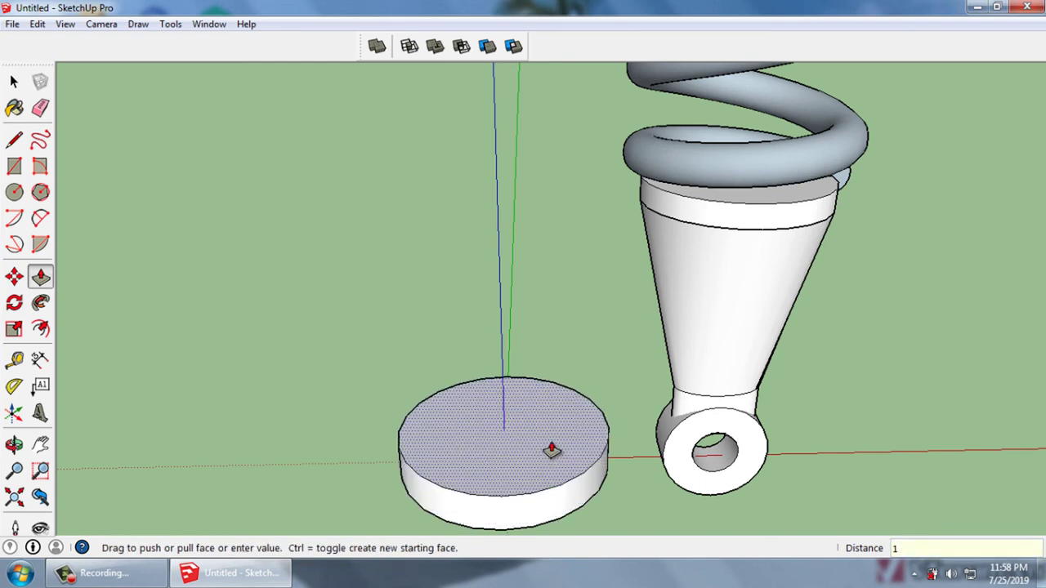
key(space)
scroll(552, 442, down, 3)
click(553, 458)
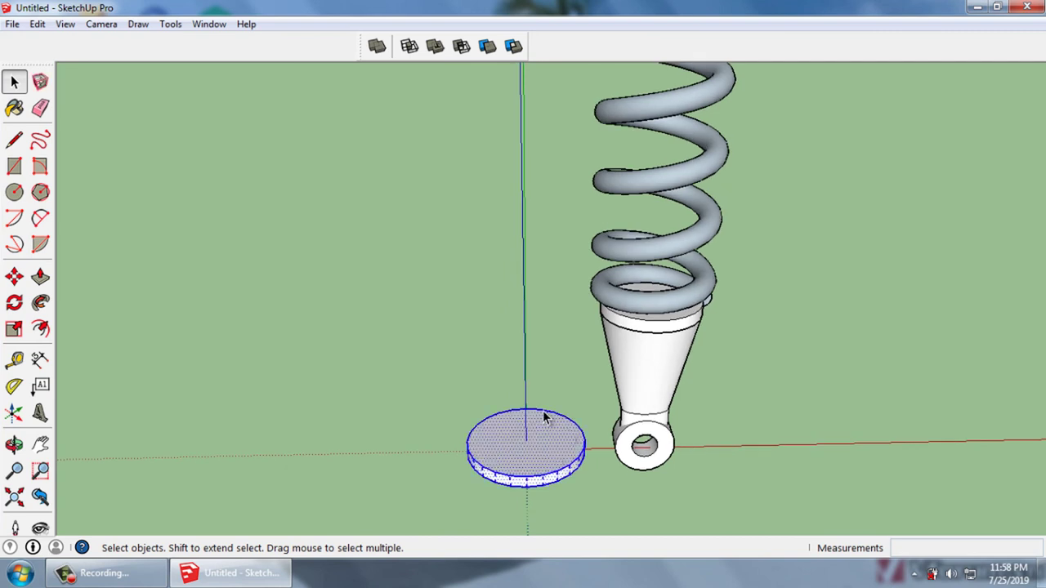
Turn the disc into a component
scroll(544, 415, up, 1)
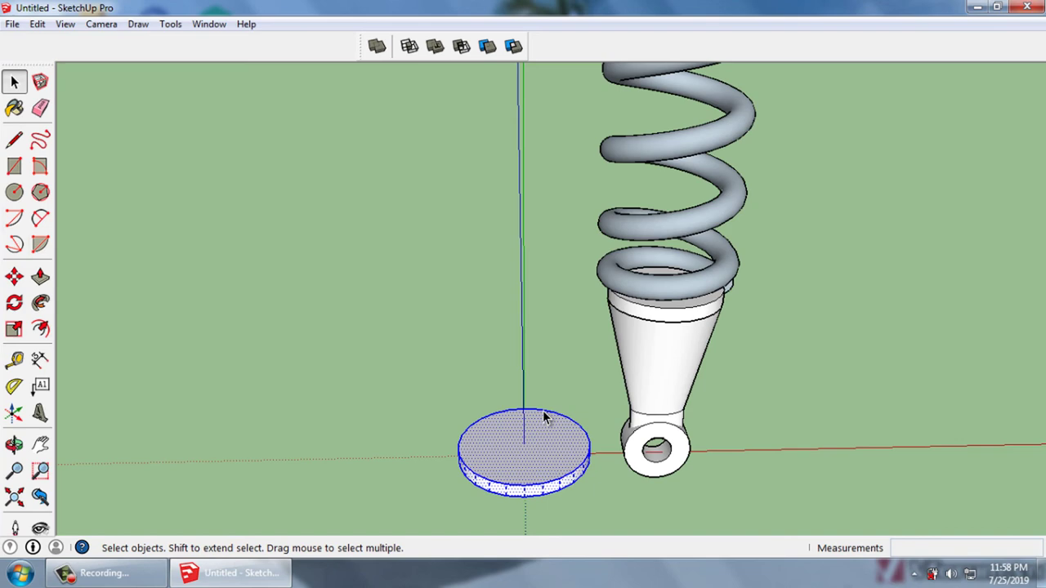
key(g)
key(Return)
click(609, 504)
mouse_move(609, 503)
middle_down()
mouse_move(621, 454)
mouse_move(600, 427)
middle_up()
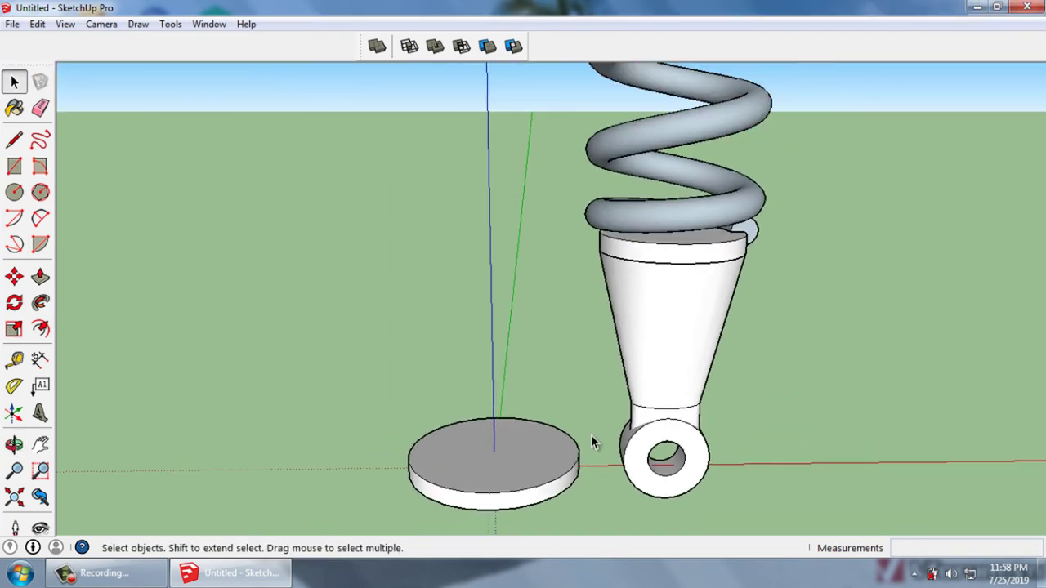
scroll(593, 442, down, 1)
scroll(553, 458, up, 1)
Add a vertical guide line 1000 mm from the blue axis, through the shock's centre
middle_drag(553, 458, 554, 449)
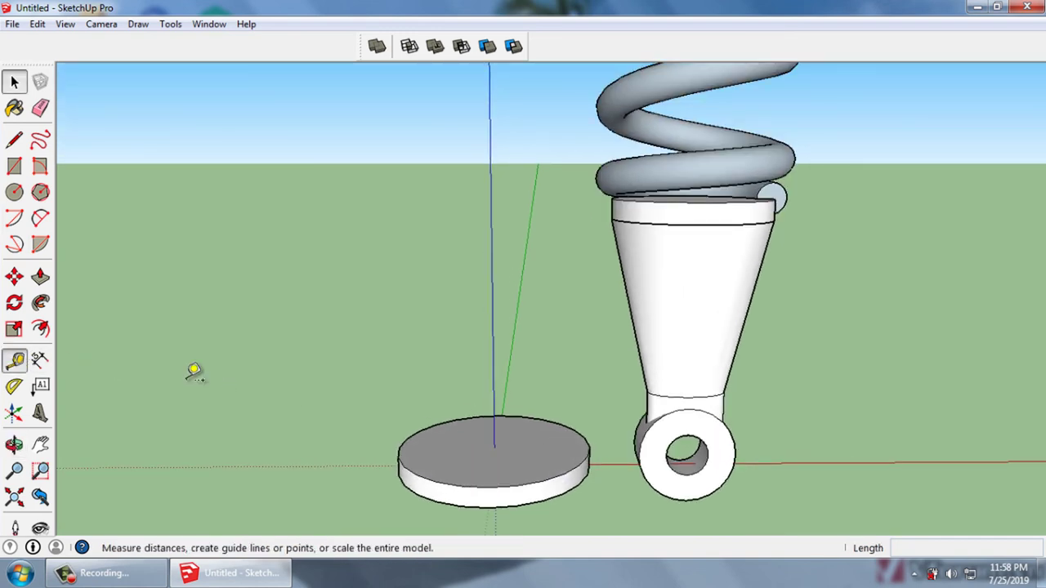
scroll(646, 453, up, 2)
scroll(646, 454, up, 1)
click(398, 367)
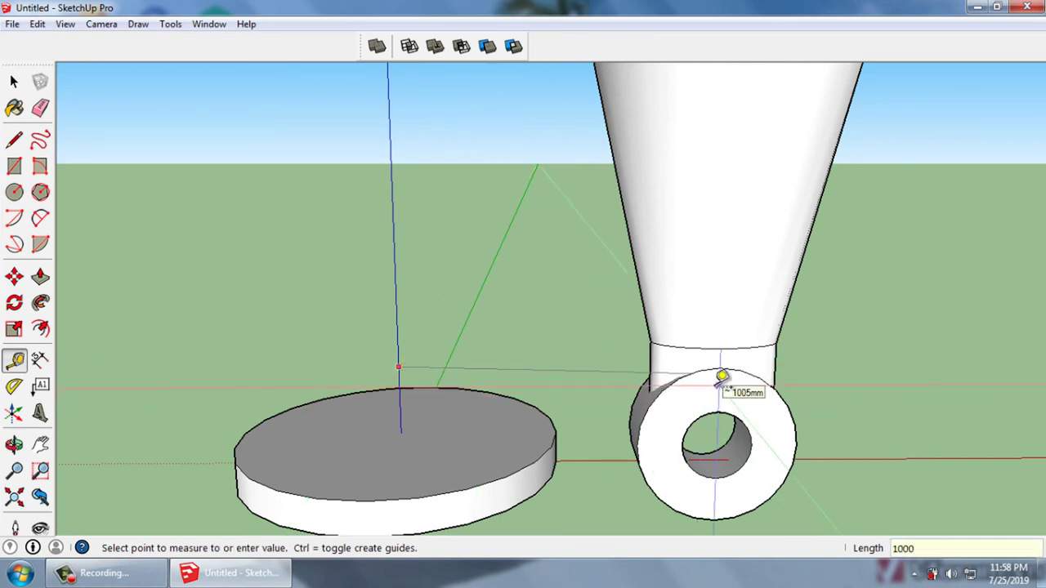
click(722, 377)
scroll(631, 444, down, 1)
key(space)
scroll(577, 461, down, 2)
scroll(521, 478, down, 2)
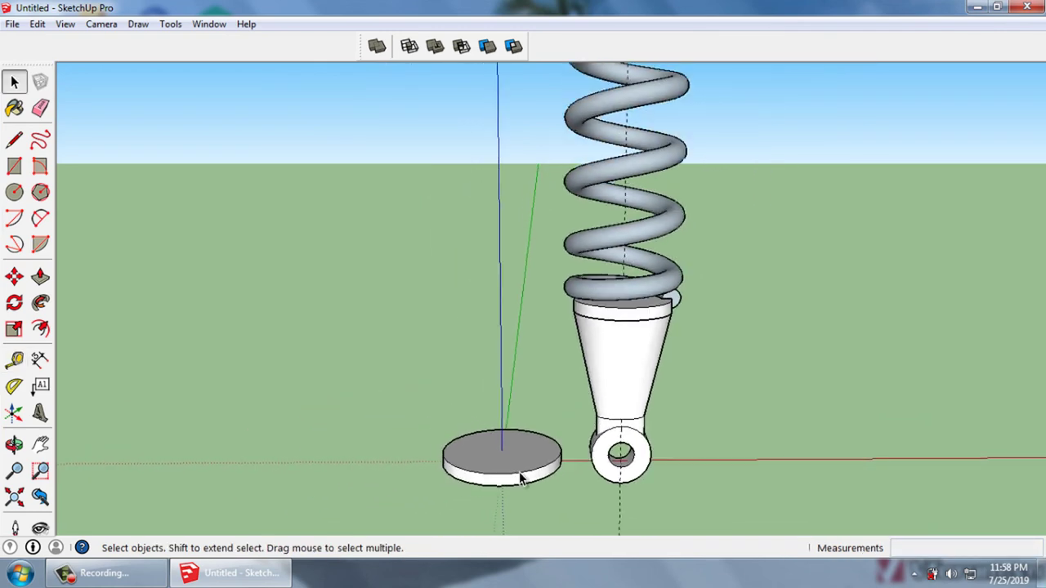
scroll(521, 478, down, 2)
scroll(532, 458, down, 2)
scroll(519, 248, up, 3)
Orbit around the spring to view its top end
mouse_move(519, 248)
middle_down()
mouse_move(550, 344)
mouse_move(596, 327)
mouse_move(465, 397)
mouse_move(469, 376)
mouse_move(501, 307)
mouse_move(498, 412)
mouse_move(515, 357)
mouse_move(540, 512)
mouse_move(554, 301)
middle_up()
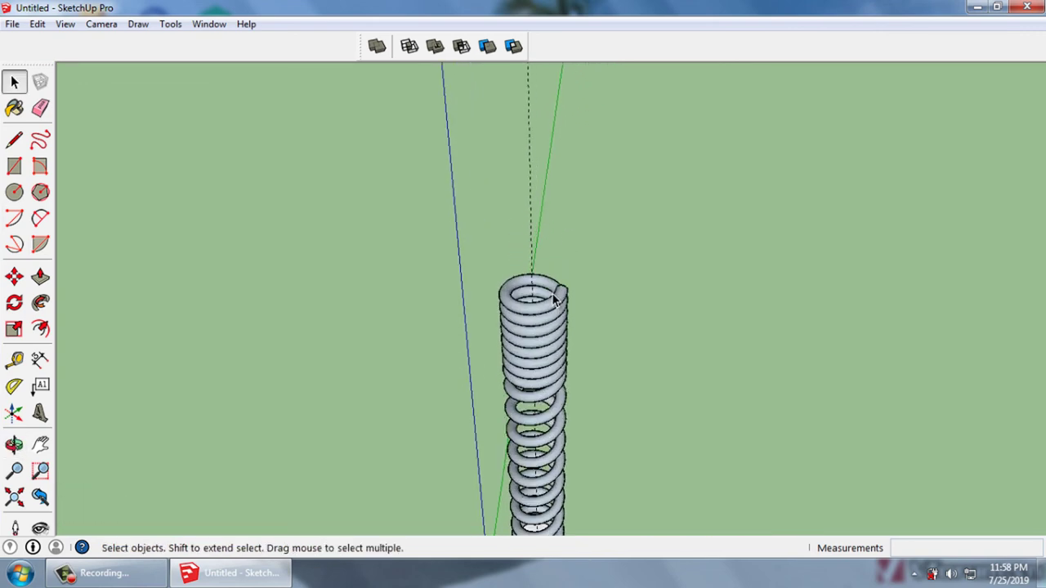
scroll(553, 299, up, 2)
scroll(550, 250, down, 3)
scroll(553, 280, up, 2)
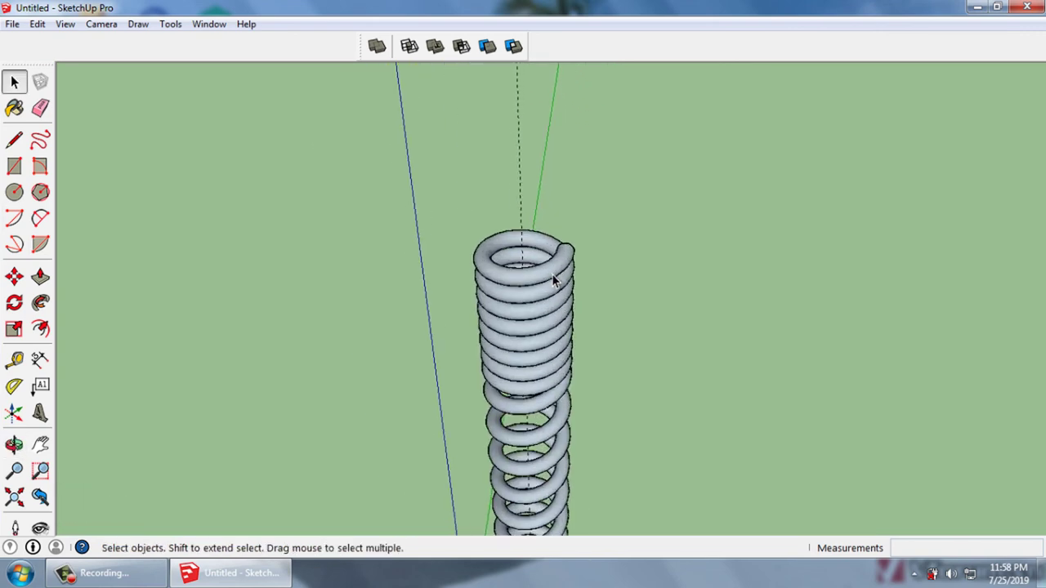
scroll(554, 280, up, 1)
mouse_move(553, 270)
middle_down()
mouse_move(434, 257)
mouse_move(539, 264)
mouse_move(690, 253)
mouse_move(488, 235)
mouse_move(434, 214)
middle_up()
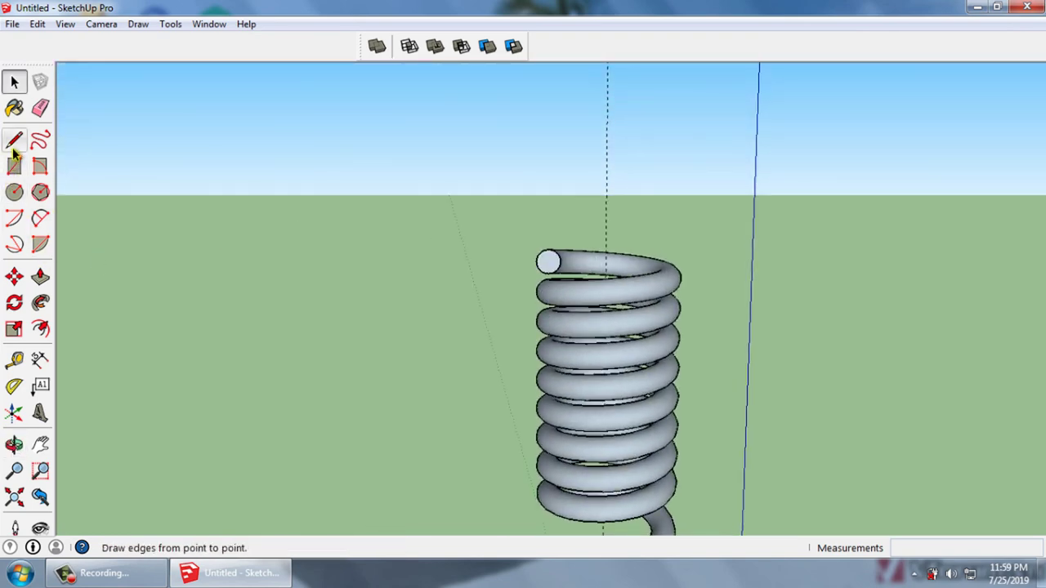
click(14, 139)
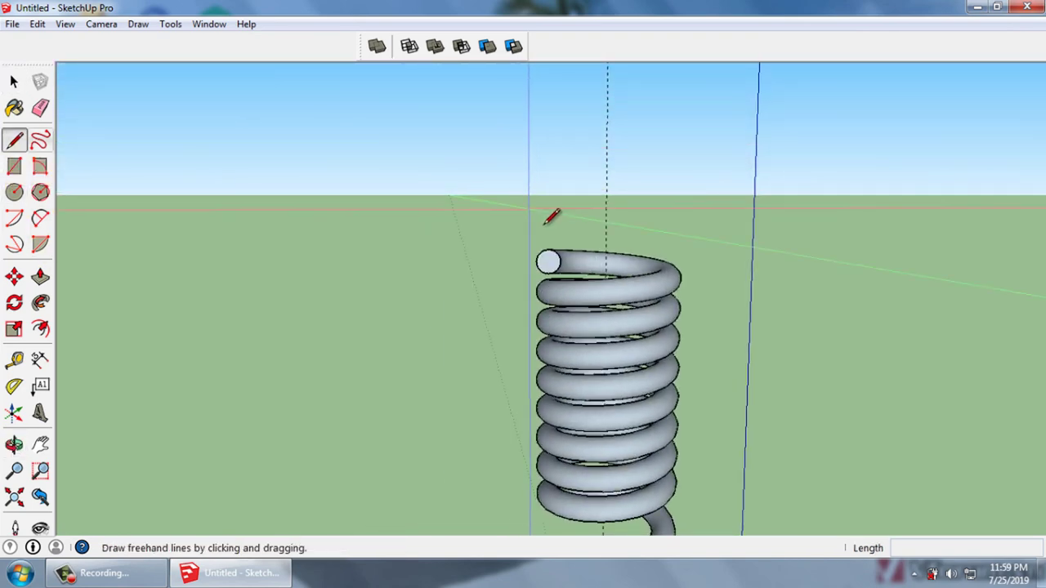
key(space)
click(13, 360)
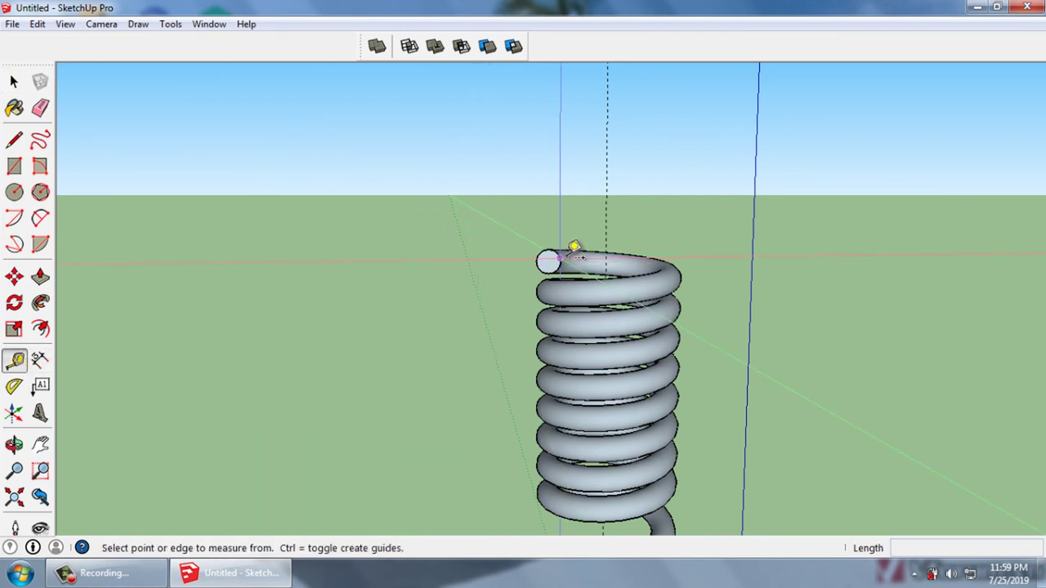
scroll(556, 256, up, 3)
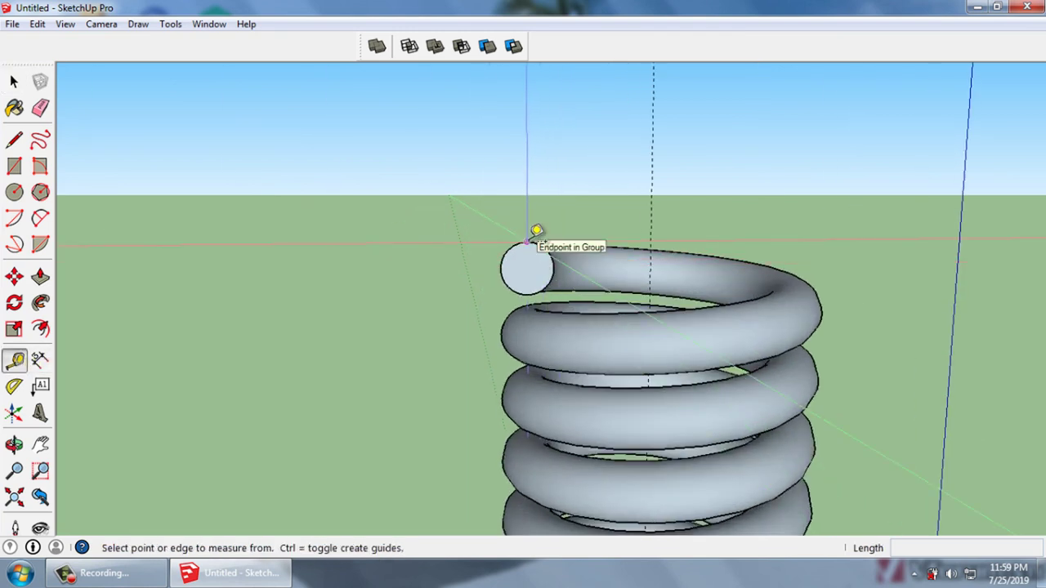
click(536, 231)
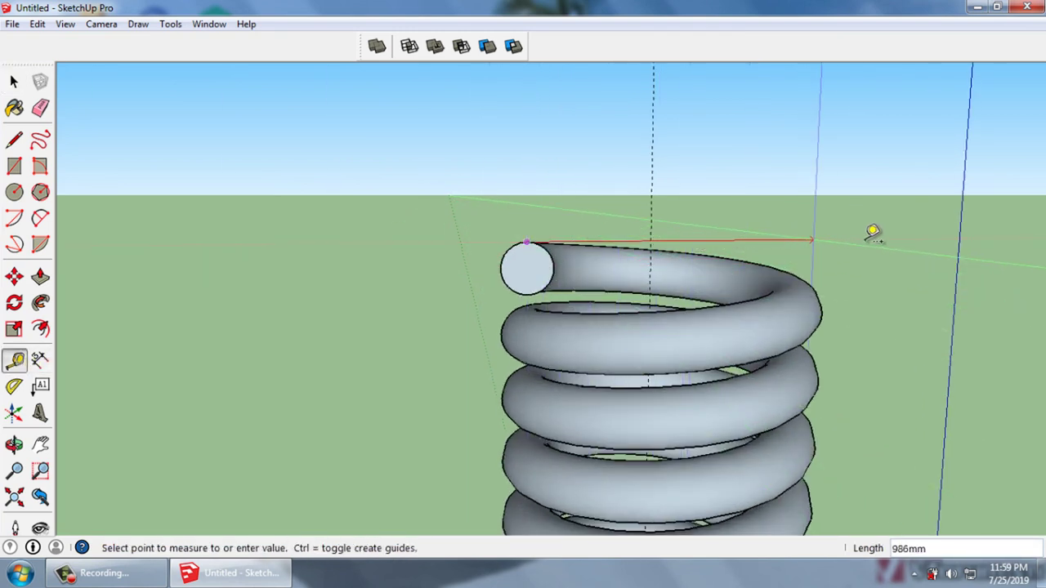
click(937, 234)
key(space)
mouse_move(917, 271)
middle_down()
mouse_move(1037, 348)
mouse_move(901, 346)
mouse_move(654, 297)
mouse_move(614, 474)
mouse_move(514, 455)
mouse_move(804, 434)
middle_up()
scroll(804, 434, down, 3)
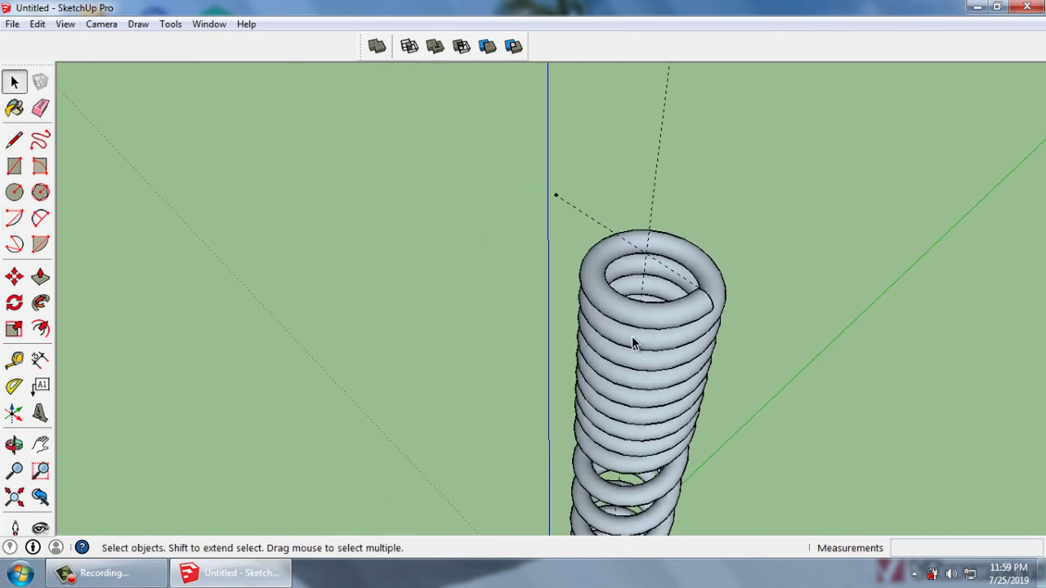
middle_drag(632, 343, 848, 253)
scroll(523, 270, up, 2)
scroll(485, 221, up, 3)
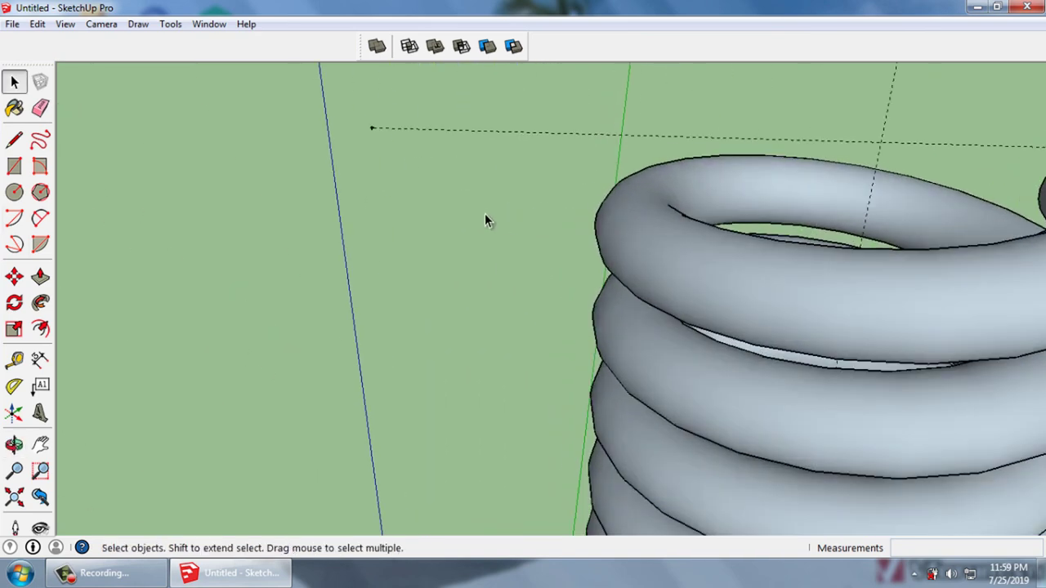
click(428, 103)
scroll(437, 106, down, 2)
scroll(440, 110, down, 2)
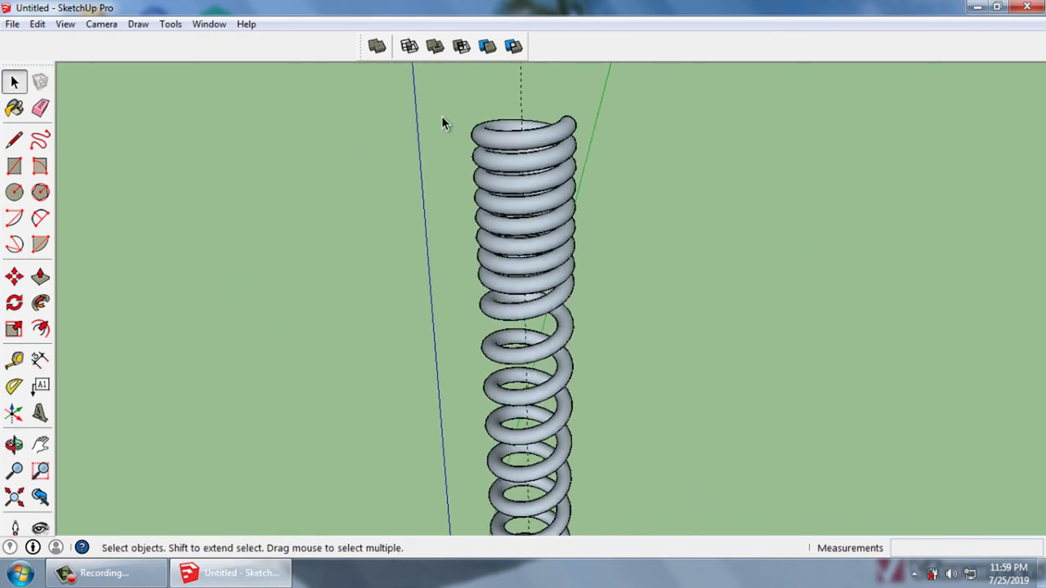
scroll(441, 116, down, 2)
scroll(507, 446, down, 1)
scroll(524, 445, up, 2)
scroll(525, 457, up, 2)
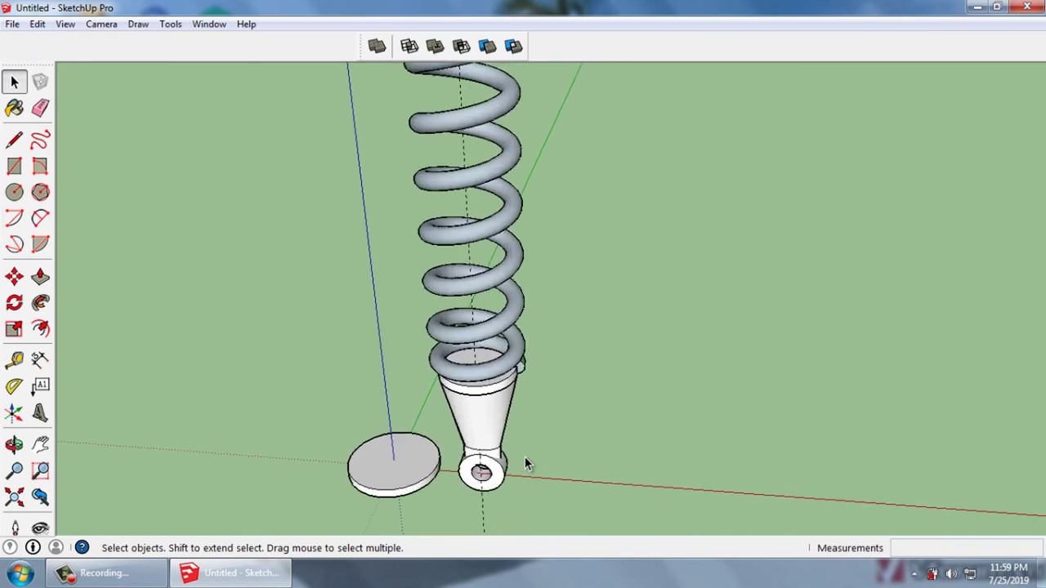
scroll(523, 460, up, 2)
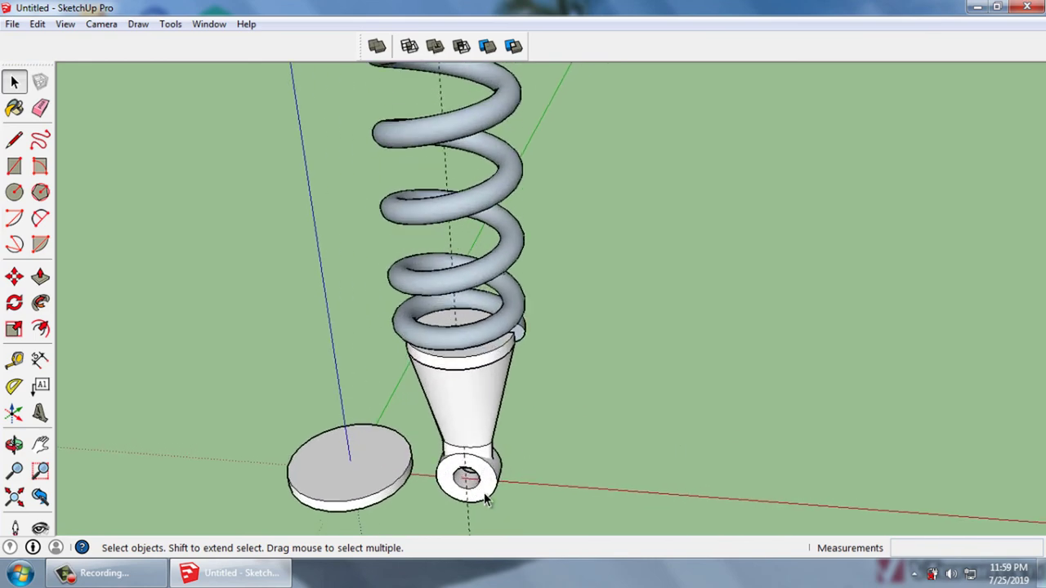
middle_drag(487, 500, 491, 415)
mouse_move(457, 491)
middle_down()
mouse_move(494, 496)
mouse_move(514, 370)
middle_up()
scroll(514, 392, down, 2)
middle_drag(514, 411, 550, 506)
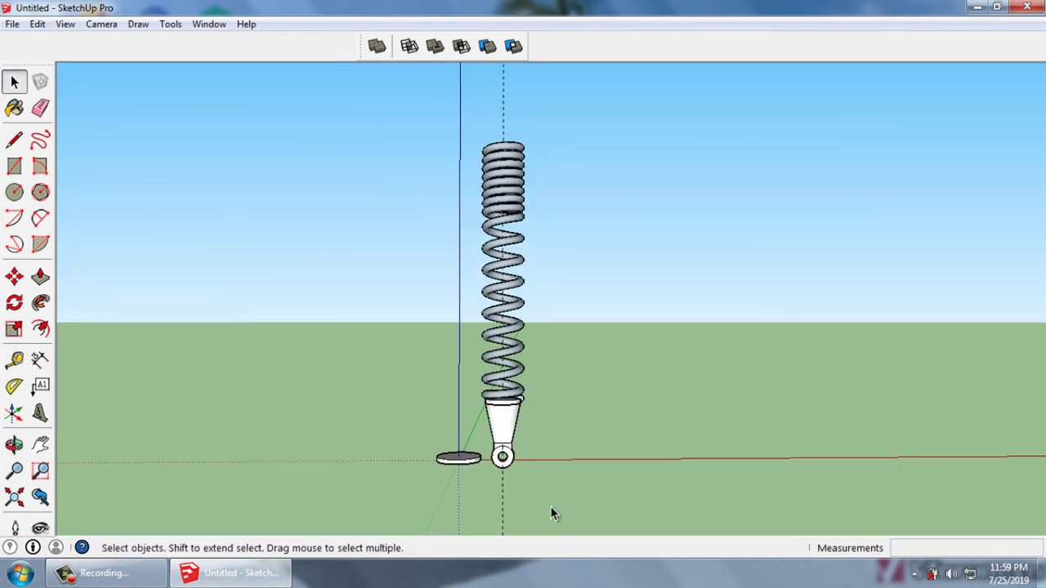
Select the spring, body and eye assembly
double_click(510, 442)
click(558, 495)
click(486, 121)
scroll(476, 411, up, 2)
scroll(455, 286, up, 2)
scroll(500, 460, up, 2)
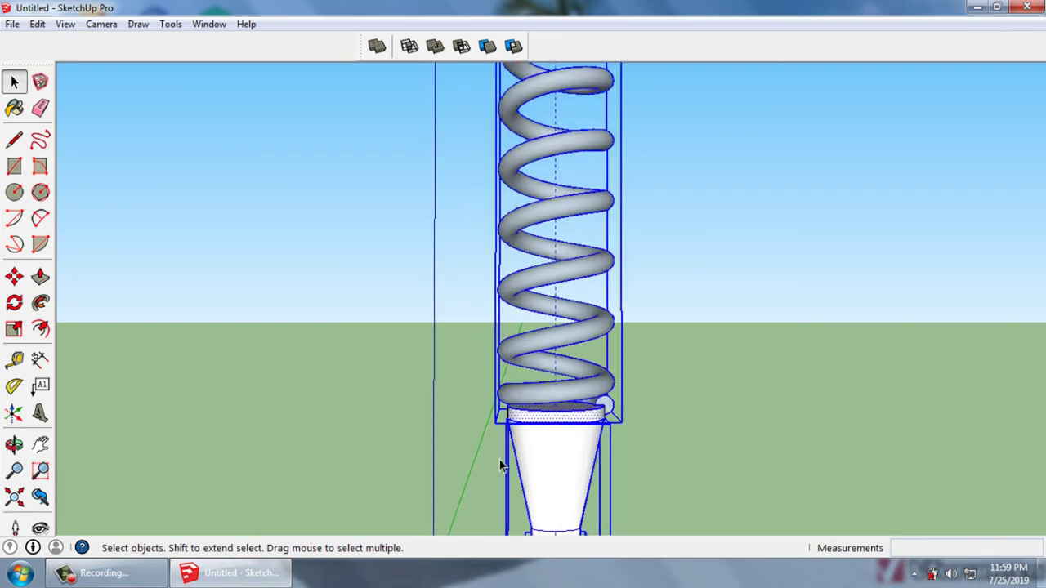
scroll(529, 408, down, 2)
scroll(541, 523, down, 2)
scroll(544, 507, up, 2)
scroll(545, 485, up, 2)
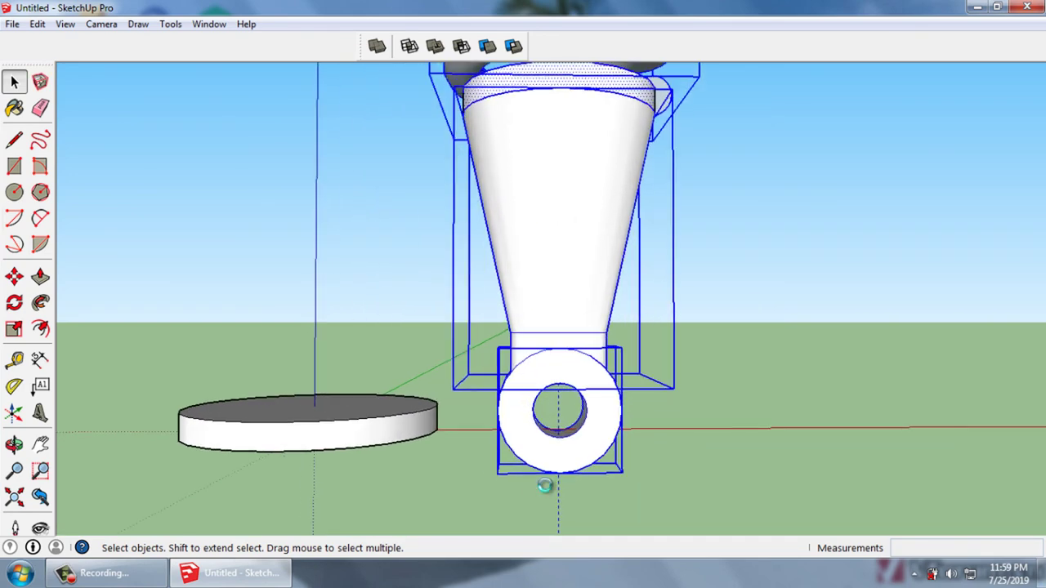
scroll(550, 481, up, 2)
Move the assembly up 170 mm along the blue axis from the eye's bottom point
key(m)
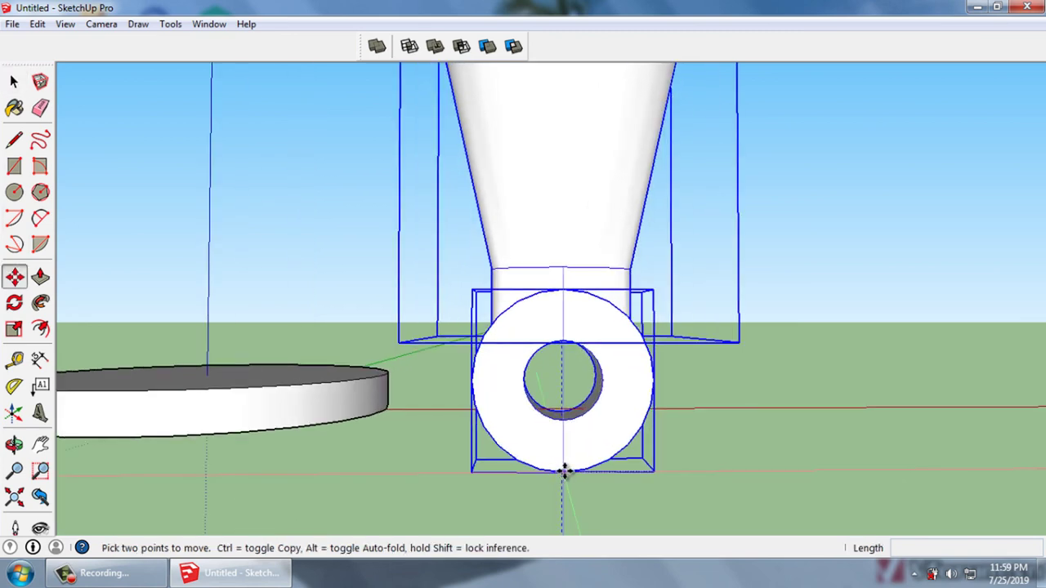
click(564, 470)
scroll(564, 418, up, 2)
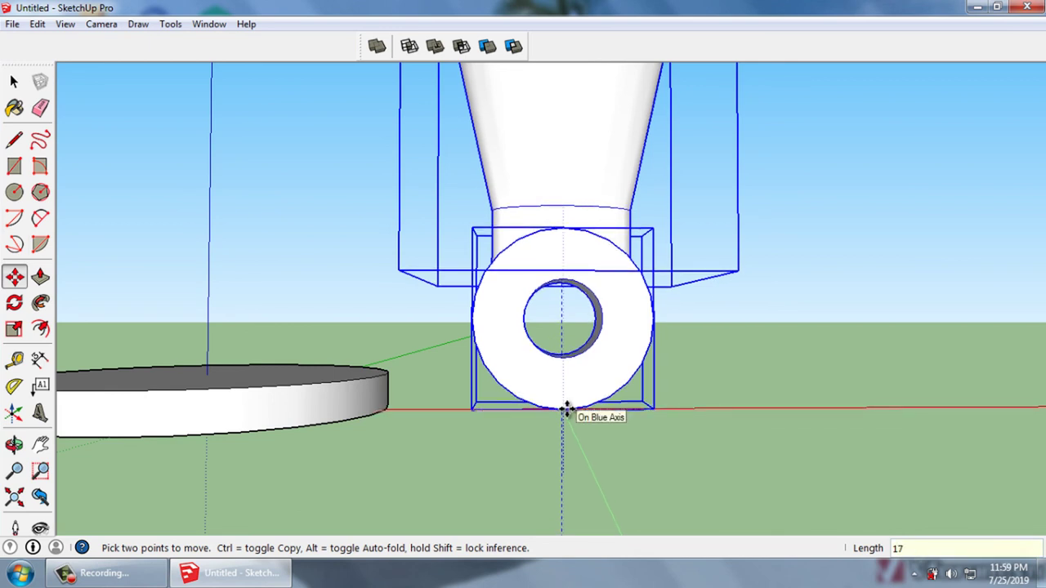
text(0)
key(Return)
key(space)
click(581, 457)
mouse_move(579, 392)
middle_down()
mouse_move(672, 386)
mouse_move(605, 505)
mouse_move(612, 404)
mouse_move(706, 351)
mouse_move(586, 417)
mouse_move(631, 406)
mouse_move(591, 450)
mouse_move(551, 462)
mouse_move(545, 451)
mouse_move(594, 418)
mouse_move(443, 507)
middle_up()
scroll(585, 417, up, 3)
scroll(466, 421, down, 2)
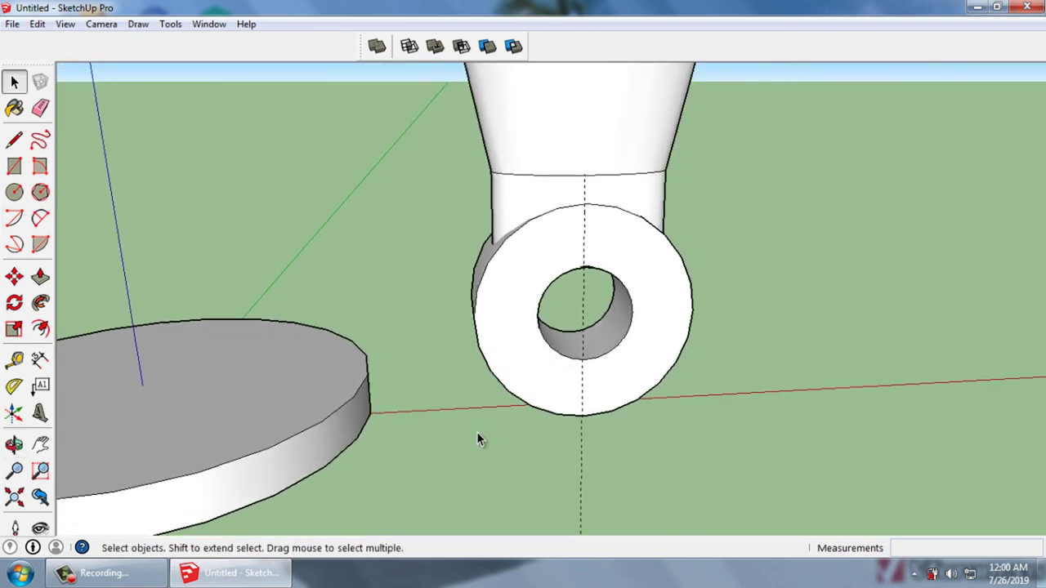
scroll(572, 368, down, 2)
scroll(588, 343, down, 3)
scroll(609, 295, down, 1)
Hide the round disc
mouse_move(611, 296)
middle_down()
mouse_move(572, 355)
mouse_move(532, 383)
middle_up()
right_click(498, 354)
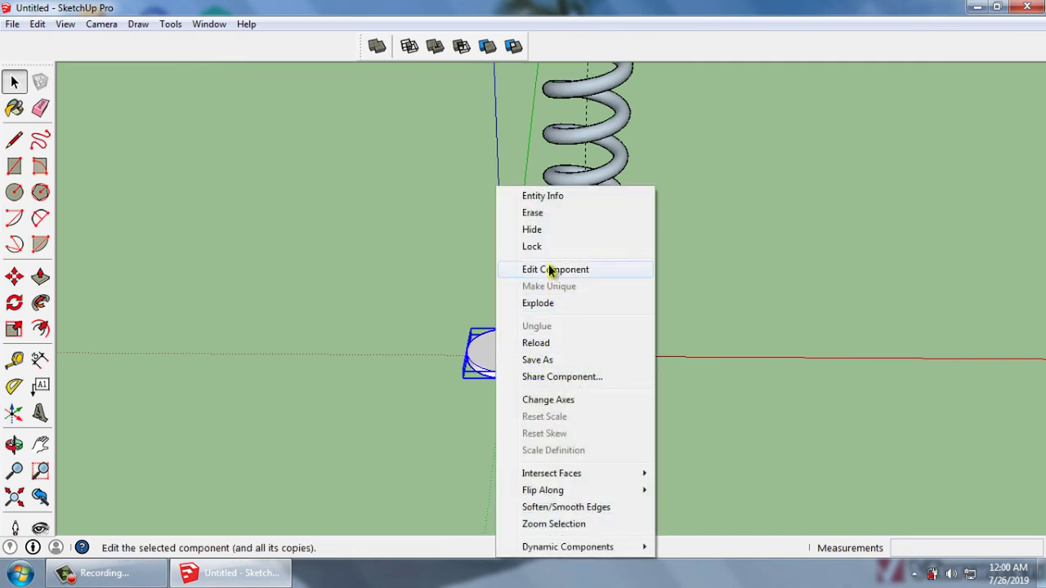
click(540, 230)
scroll(581, 343, up, 3)
click(619, 292)
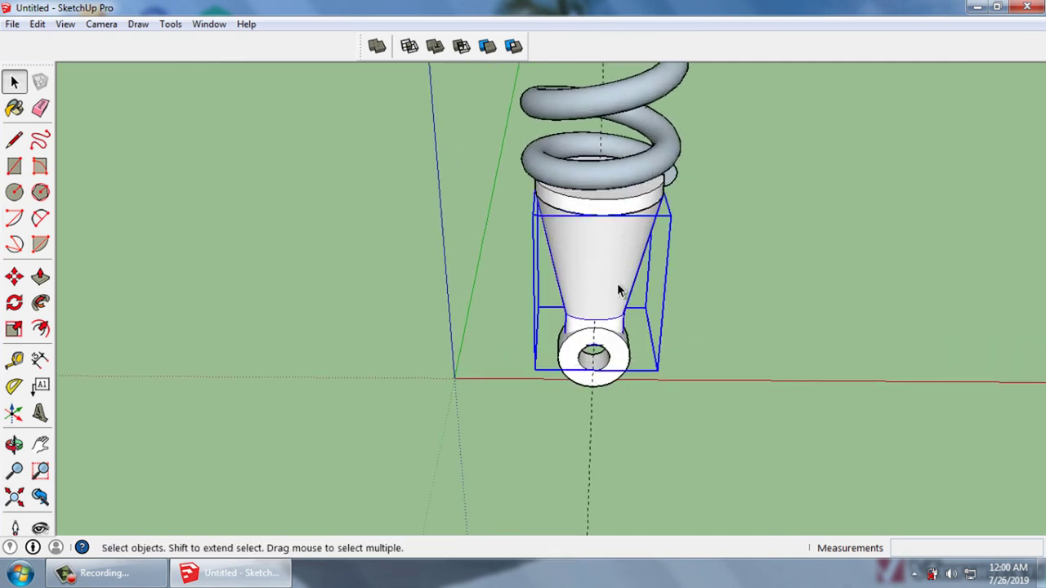
double_click(619, 292)
scroll(638, 503, down, 2)
click(649, 516)
scroll(649, 517, down, 2)
scroll(654, 520, down, 1)
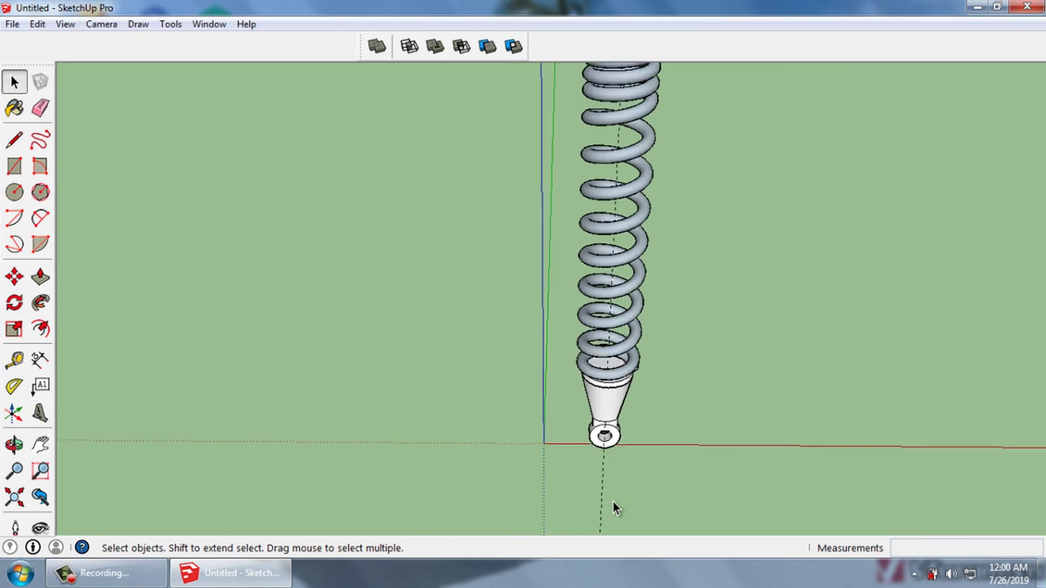
scroll(660, 523, down, 1)
Select everything and move the assembly so the eye's bottom snaps to the origin
click(642, 357)
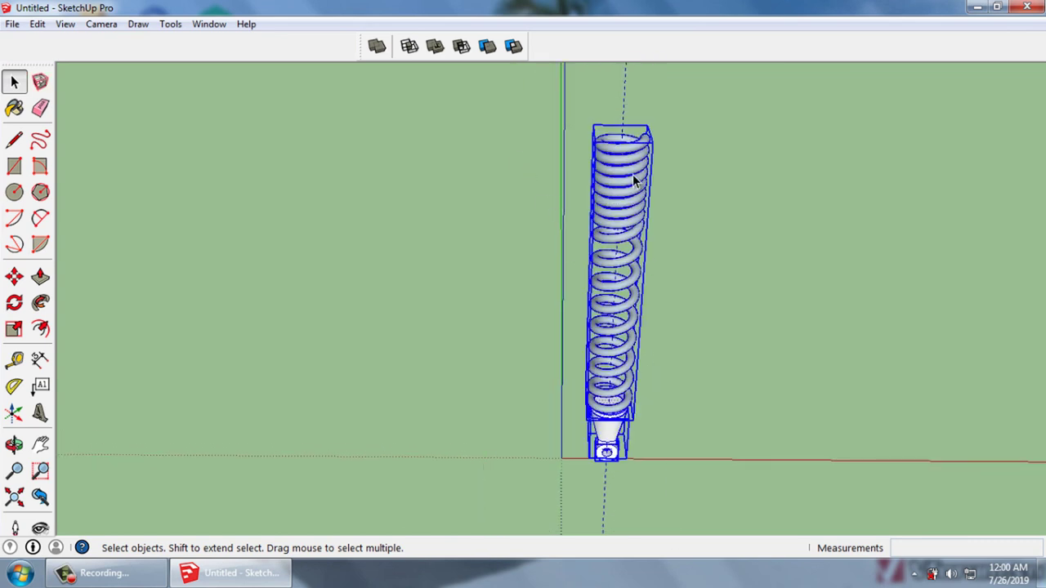
click(657, 92)
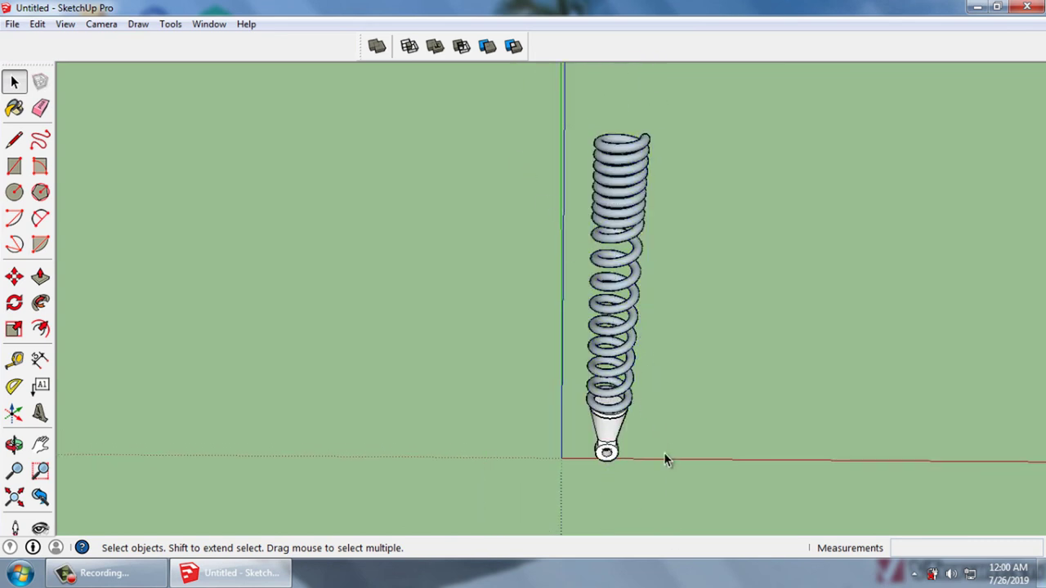
key(ctrl+a)
scroll(615, 449, up, 3)
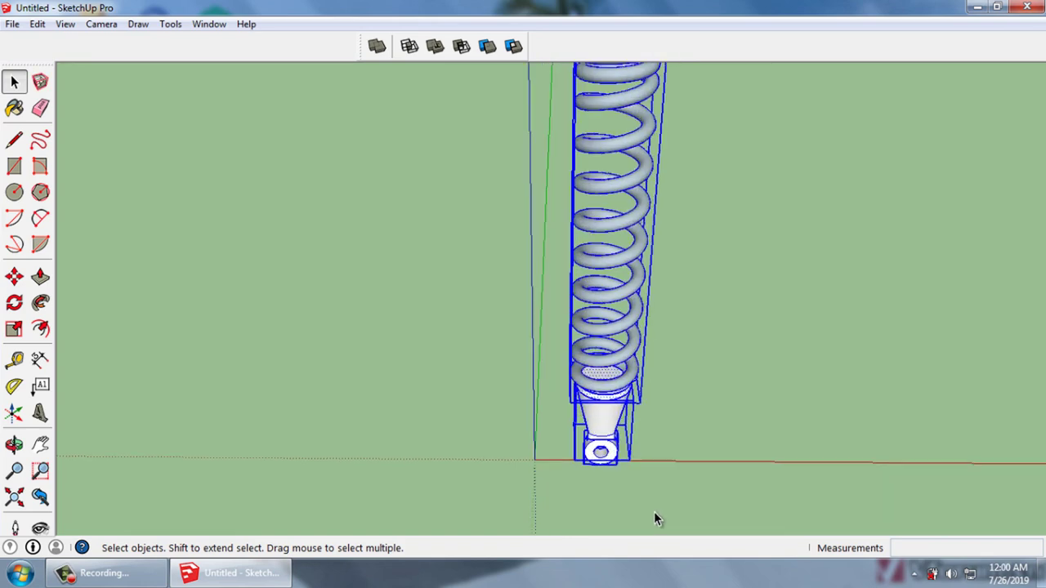
middle_drag(654, 515, 586, 444)
scroll(588, 466, up, 3)
key(m)
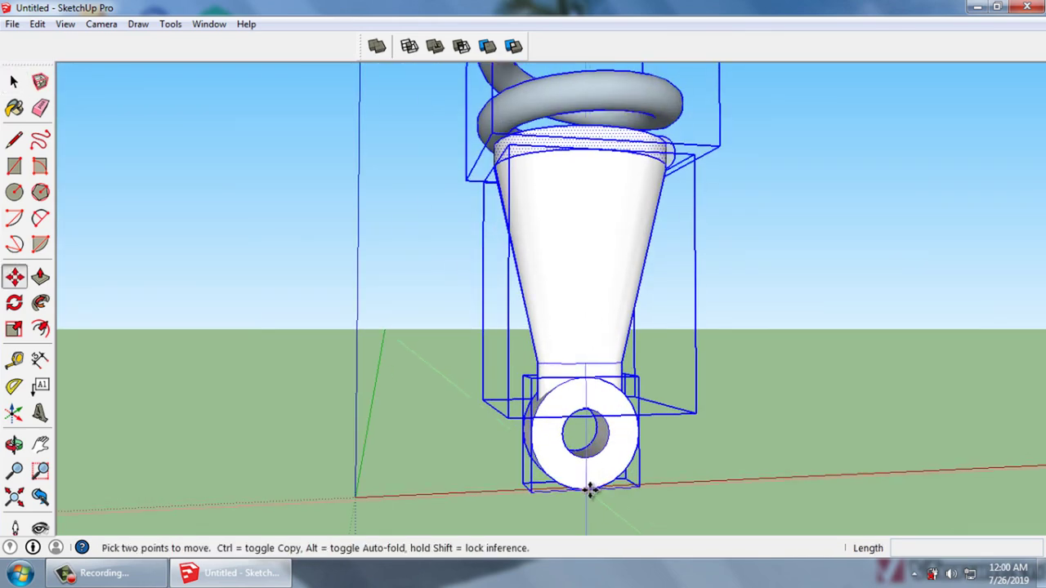
click(586, 490)
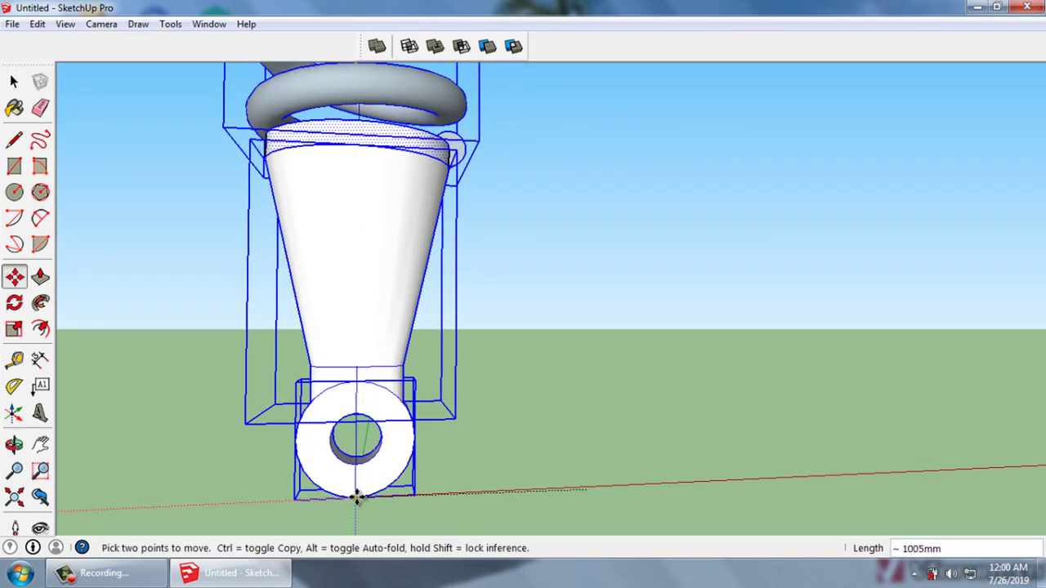
click(357, 498)
key(space)
click(380, 505)
scroll(376, 490, up, 2)
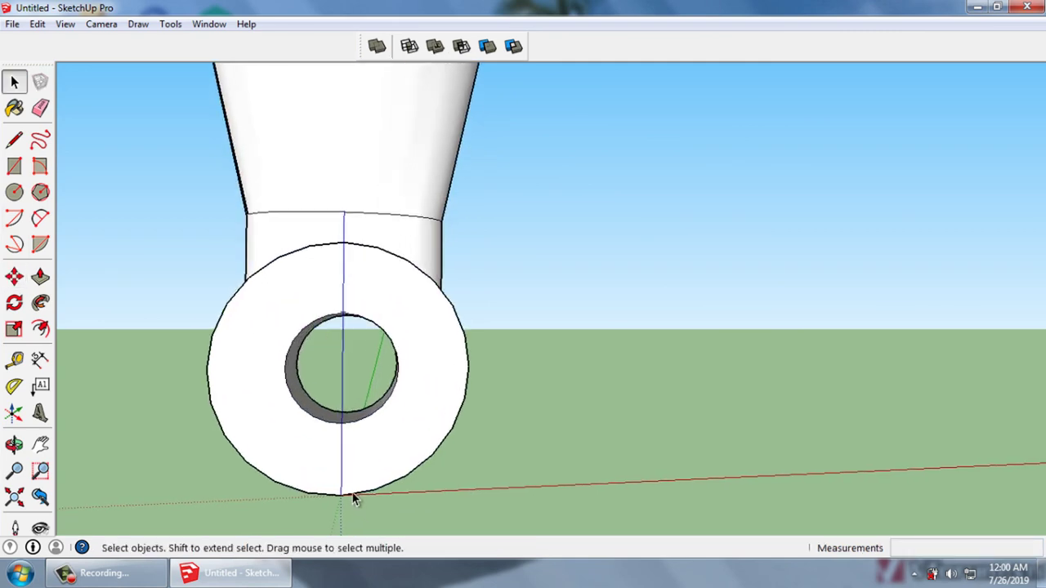
scroll(363, 474, up, 3)
Inspect the mounting eye from a lower angle, then open the Edit menu for Unhide
middle_drag(363, 474, 245, 492)
mouse_move(327, 467)
middle_down()
mouse_move(383, 554)
mouse_move(16, 63)
middle_up()
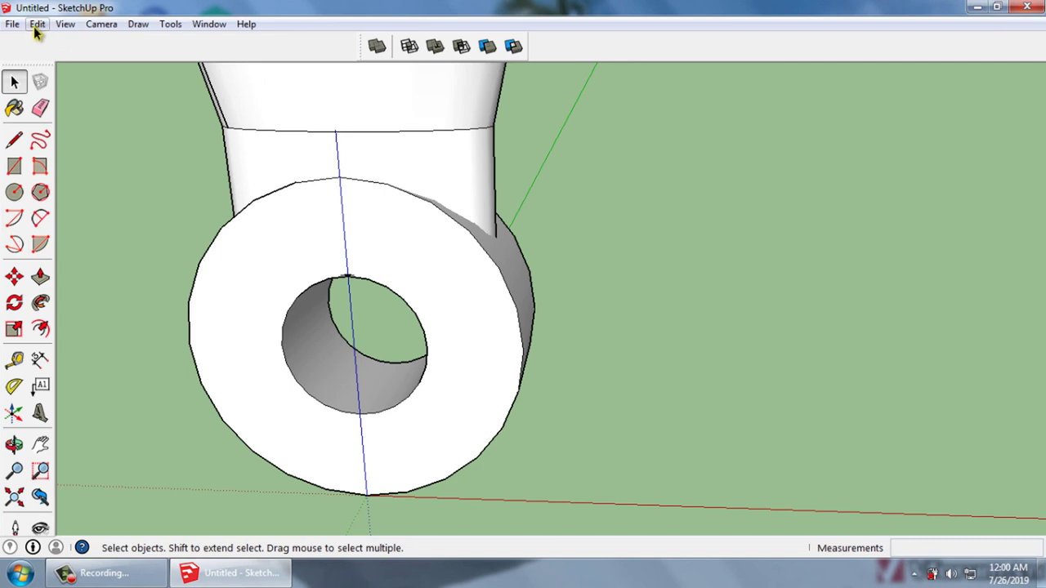
mouse_move(445, 397)
middle_down()
mouse_move(392, 425)
mouse_move(425, 390)
mouse_move(4, 417)
middle_up()
click(14, 360)
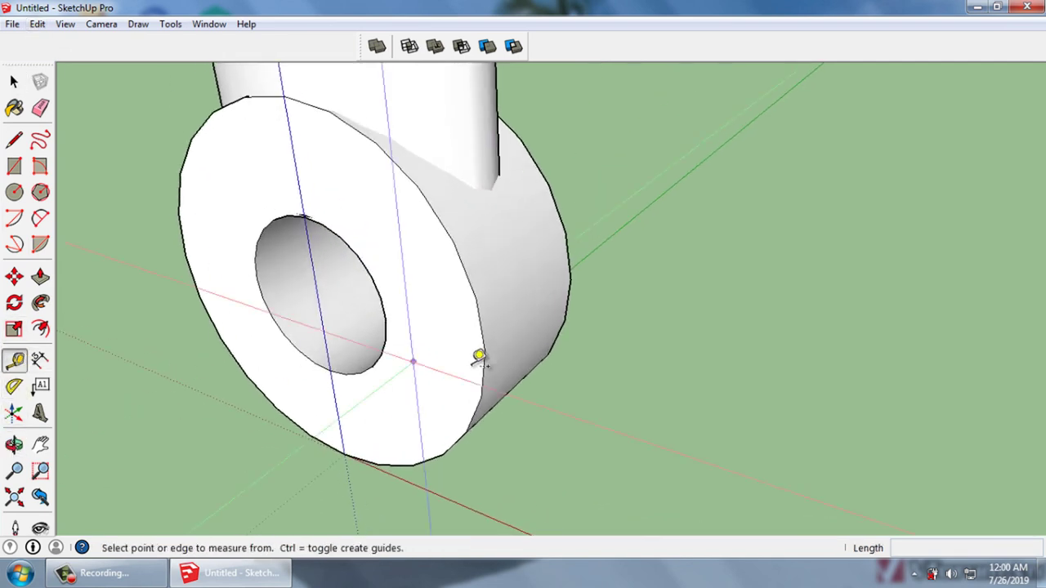
click(486, 351)
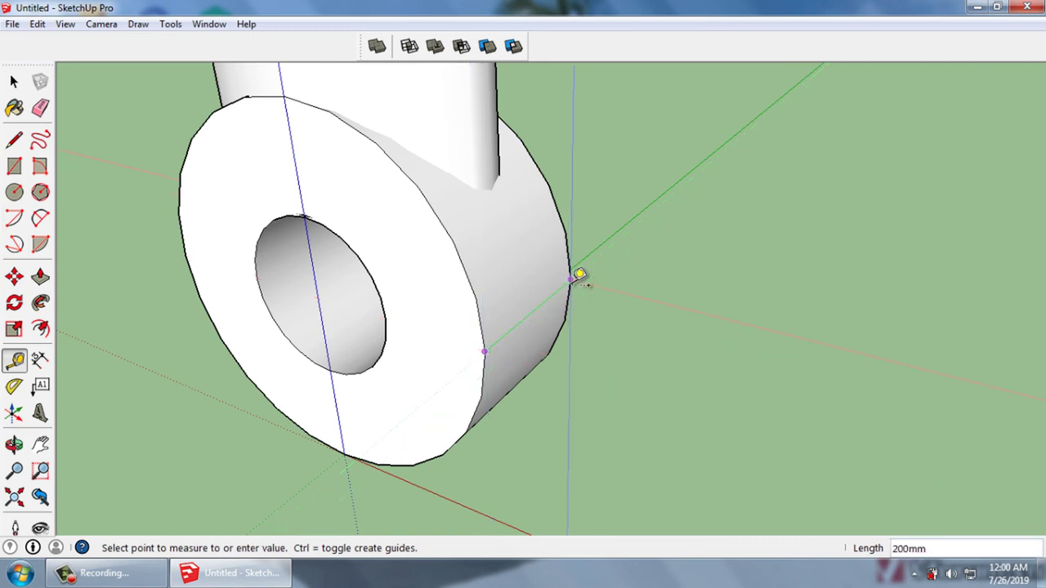
key(space)
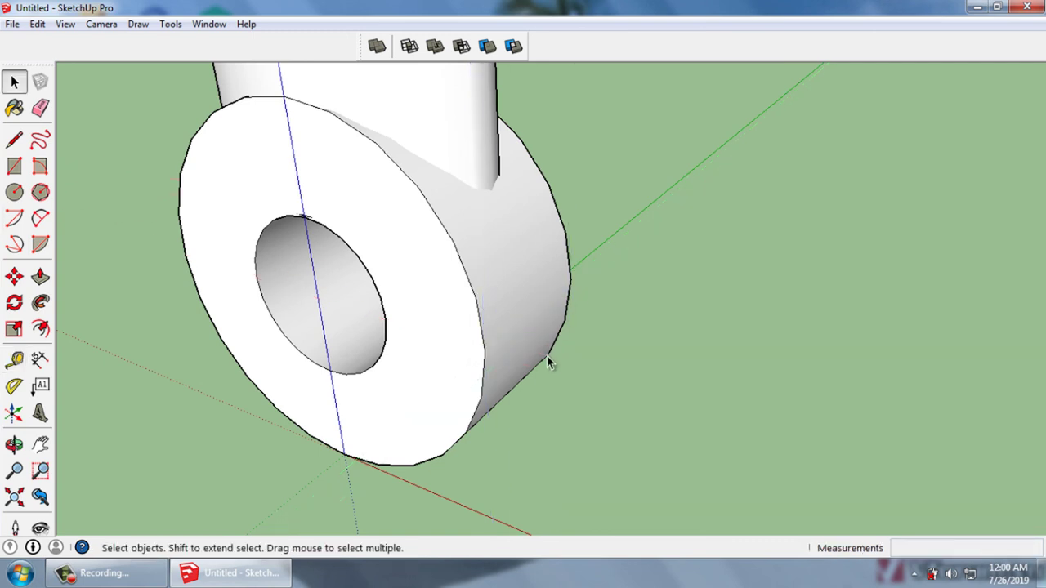
scroll(547, 356, down, 2)
scroll(538, 395, down, 1)
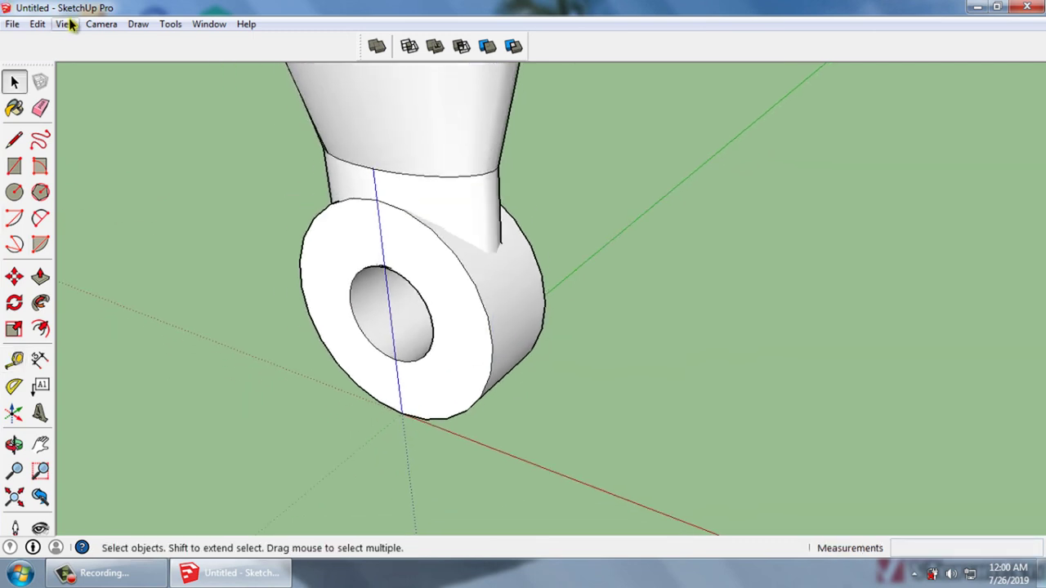
click(44, 23)
mouse_move(67, 245)
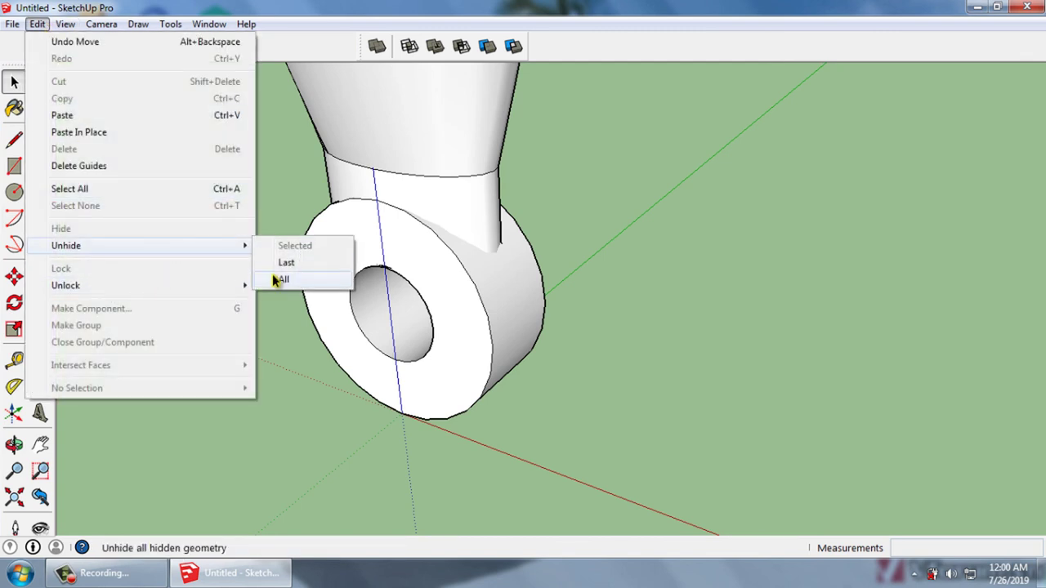
Unhide all hidden geometry and select the disc
click(283, 279)
click(417, 456)
scroll(413, 441, down, 1)
scroll(410, 425, down, 2)
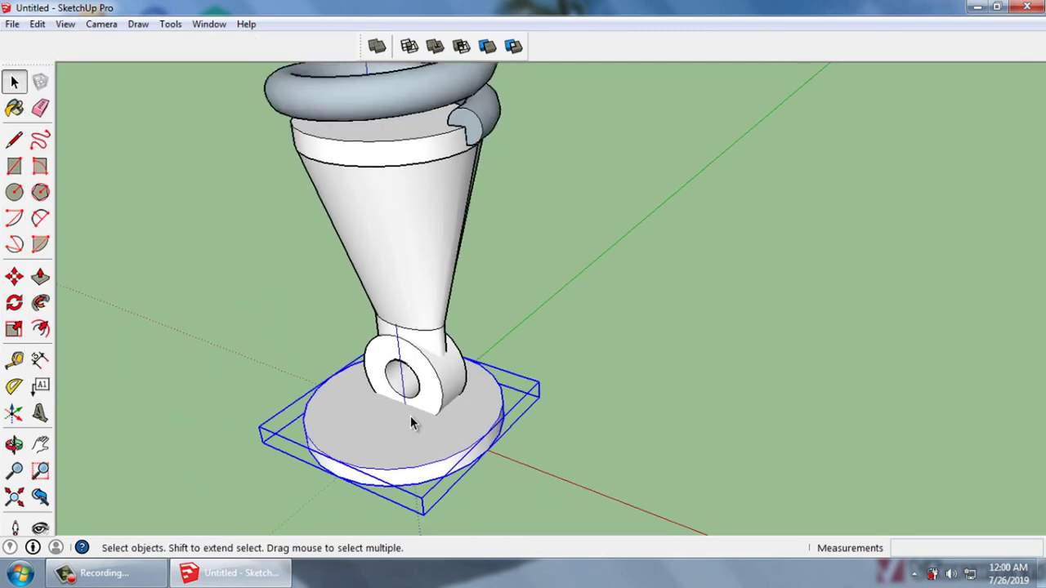
scroll(404, 421, down, 1)
scroll(376, 441, down, 1)
scroll(355, 470, up, 1)
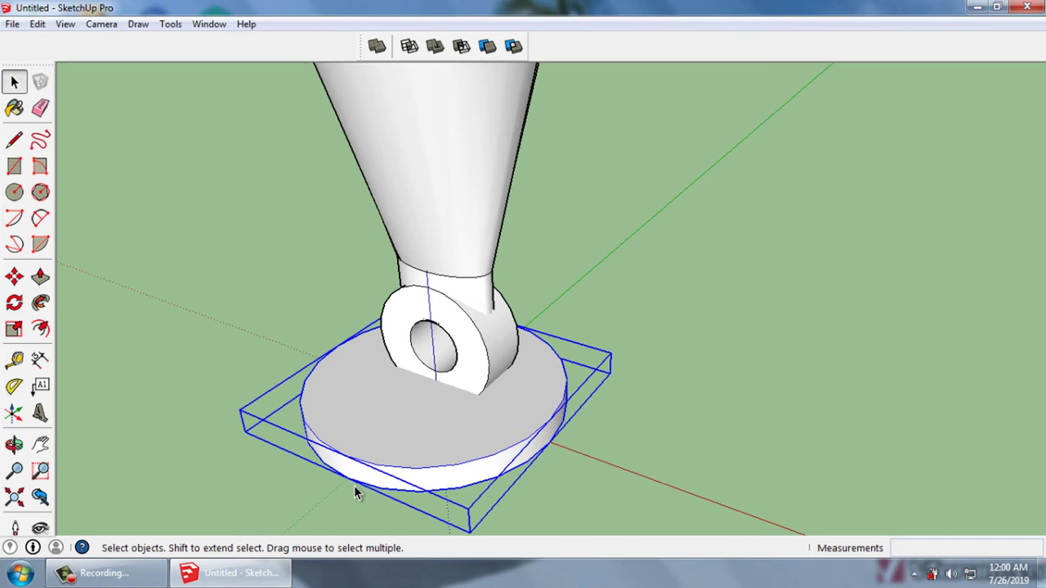
Begin moving the disc from a point on its edge up toward the cone's rim
key(m)
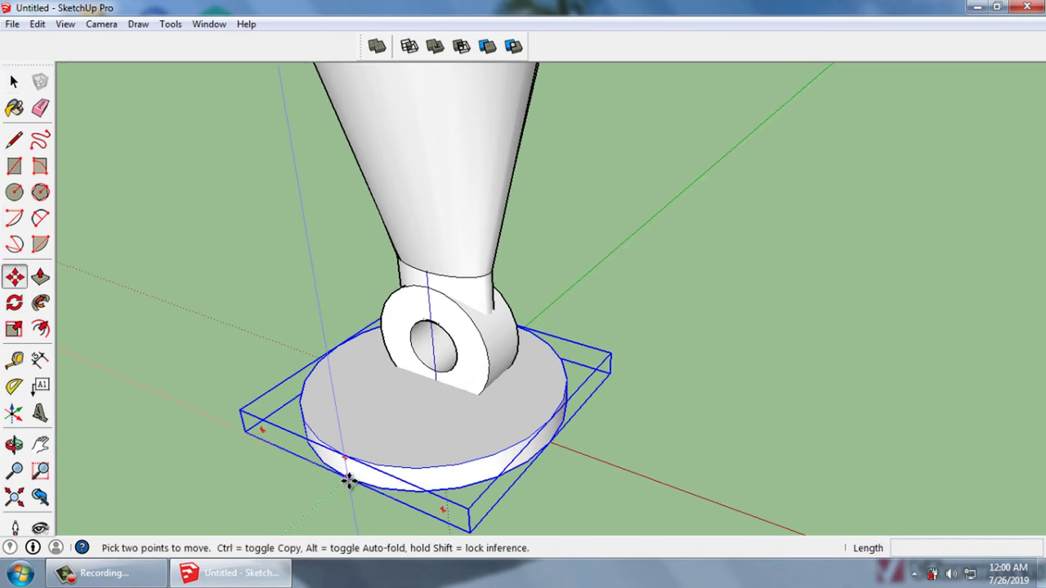
click(349, 481)
scroll(460, 460, down, 2)
scroll(446, 466, down, 2)
scroll(437, 470, down, 2)
scroll(433, 476, down, 1)
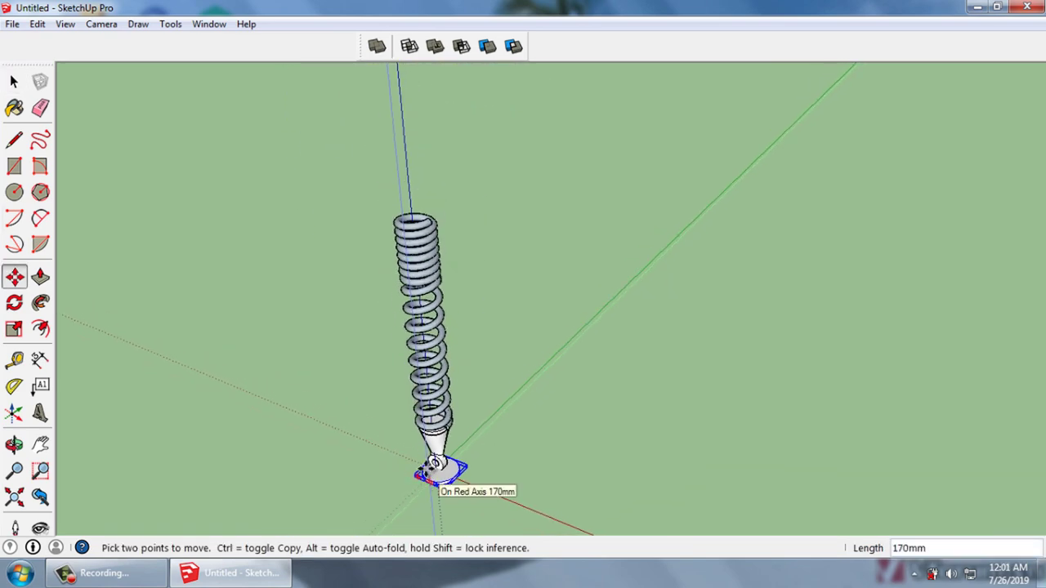
scroll(433, 476, up, 1)
scroll(439, 462, up, 2)
scroll(437, 441, up, 2)
scroll(434, 416, up, 1)
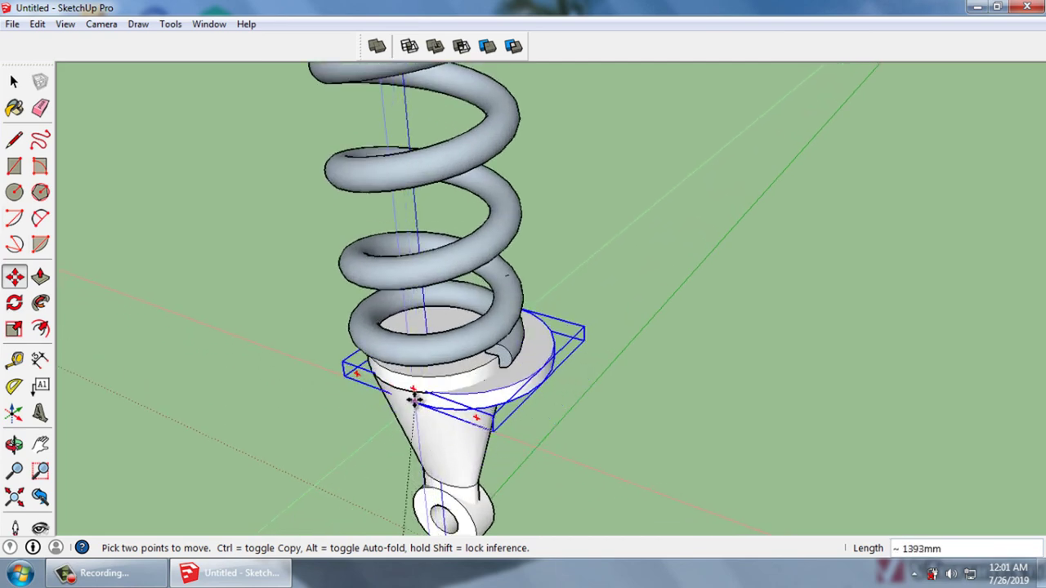